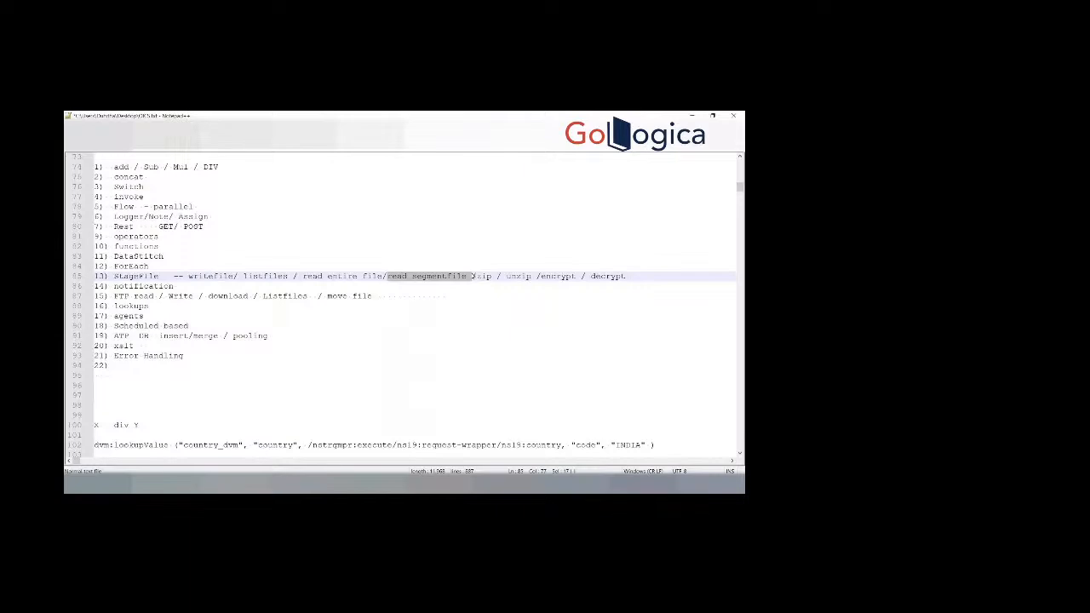
Step: In the Notepad++ note 'new 4', insert "Read/ write /" before "zip , unzip" on the Stage file line
left_click(413, 286)
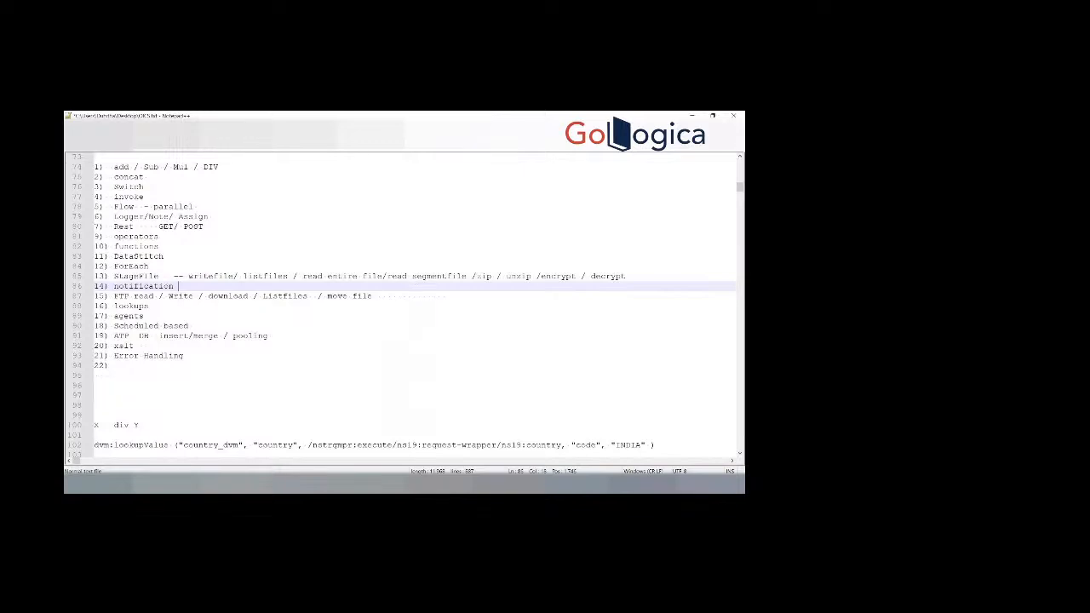
left_click(369, 147)
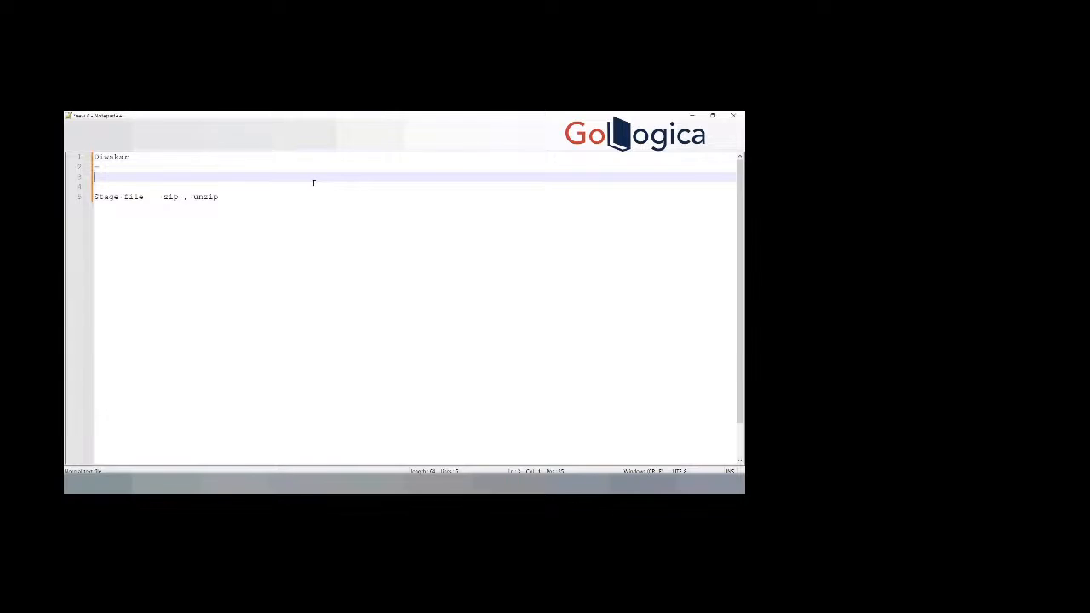
left_click(228, 246)
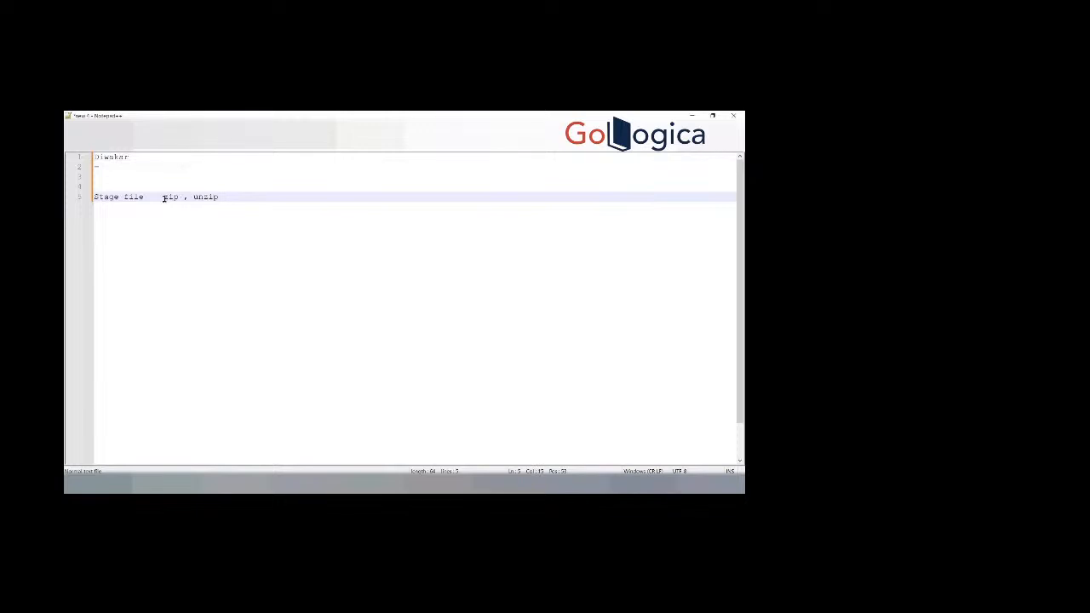
type("REad")
key("Delete")
key("Delete")
key("Delete")
key("Delete")
type("Read/ write /")
Step: Below the Stage file line, add the note "Will expose rest api , write file into oic virtual location , same file read"
key("Return")
key("Return")
key("Return")
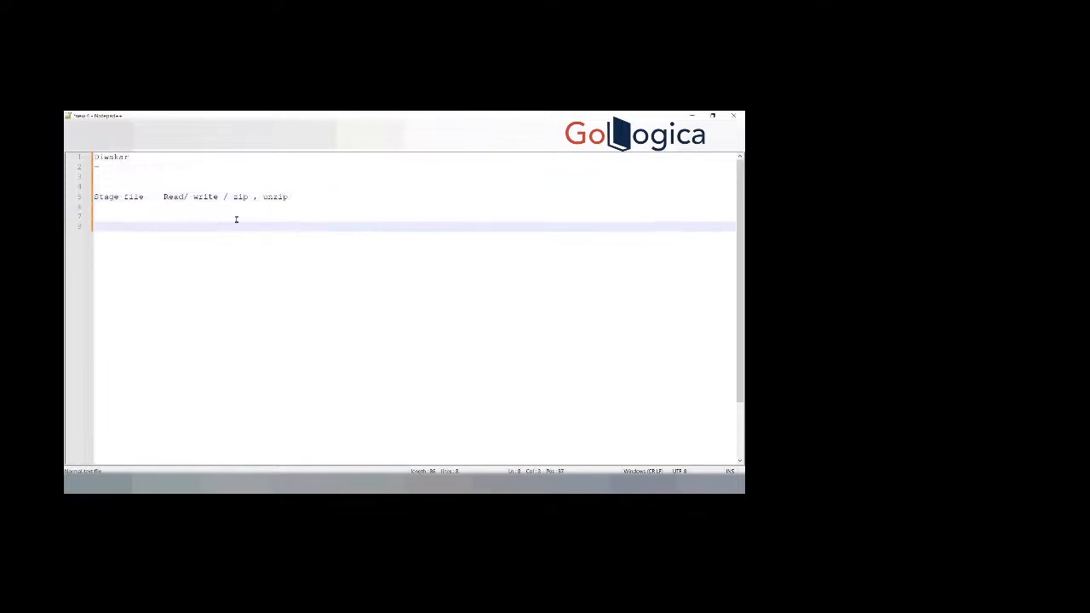
type("Will expose rest api , w")
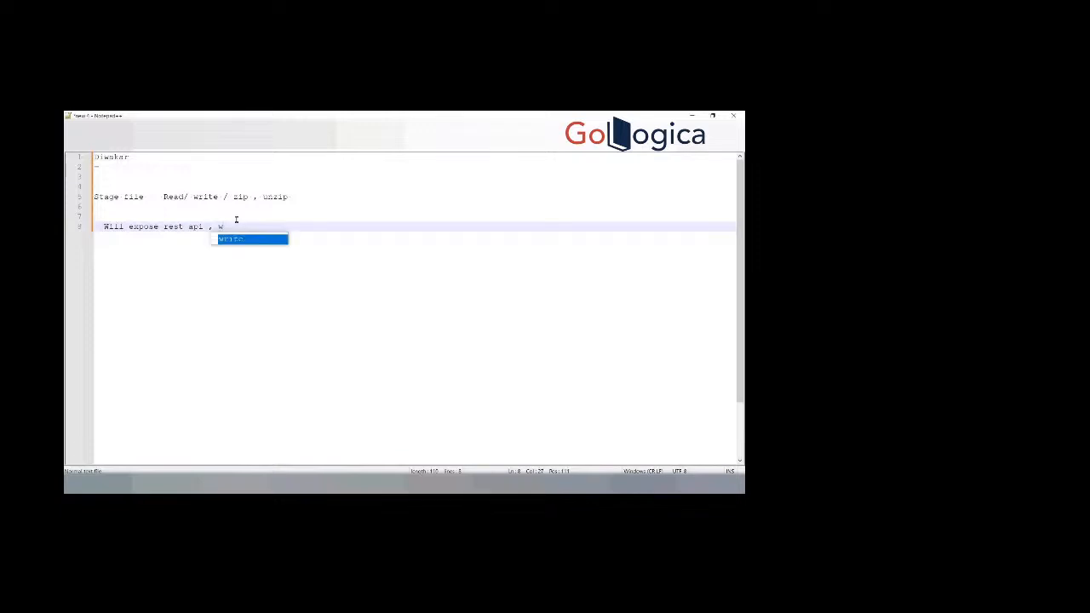
type("rite file into ")
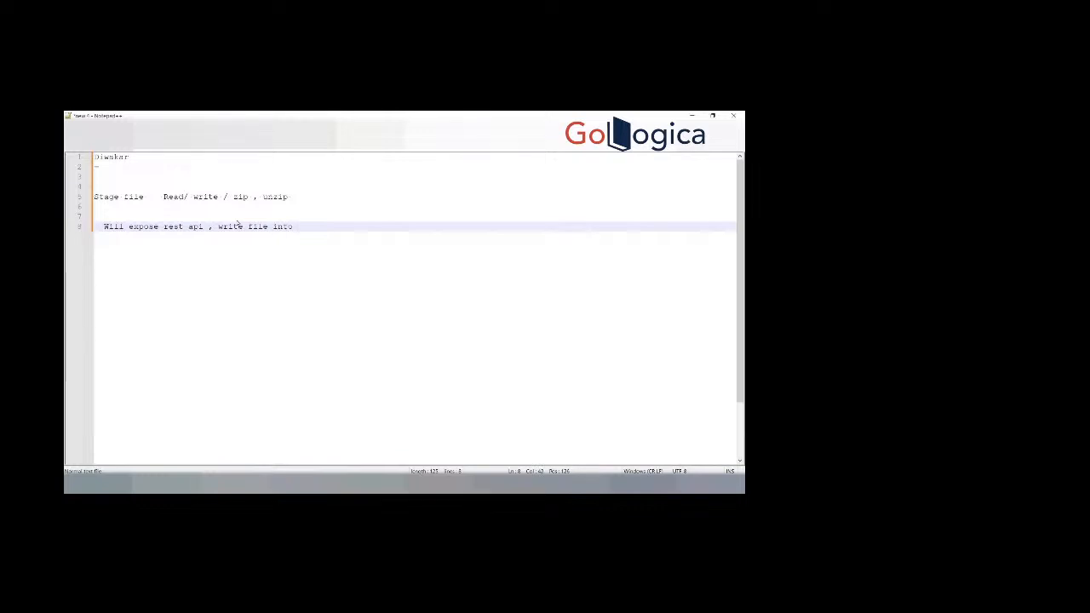
type("oic virtual location , same file")
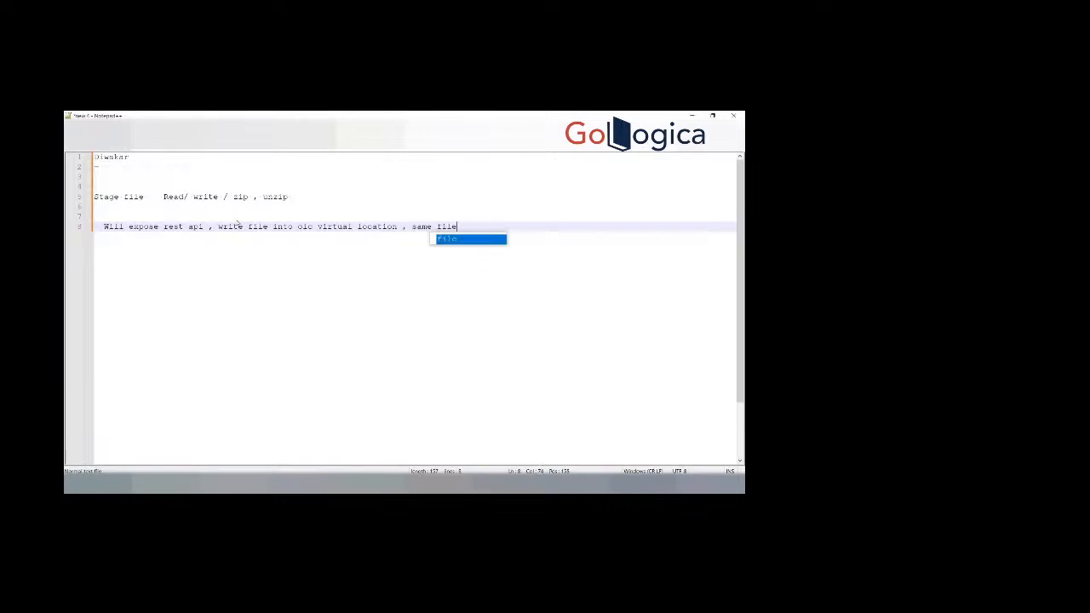
type(" read t")
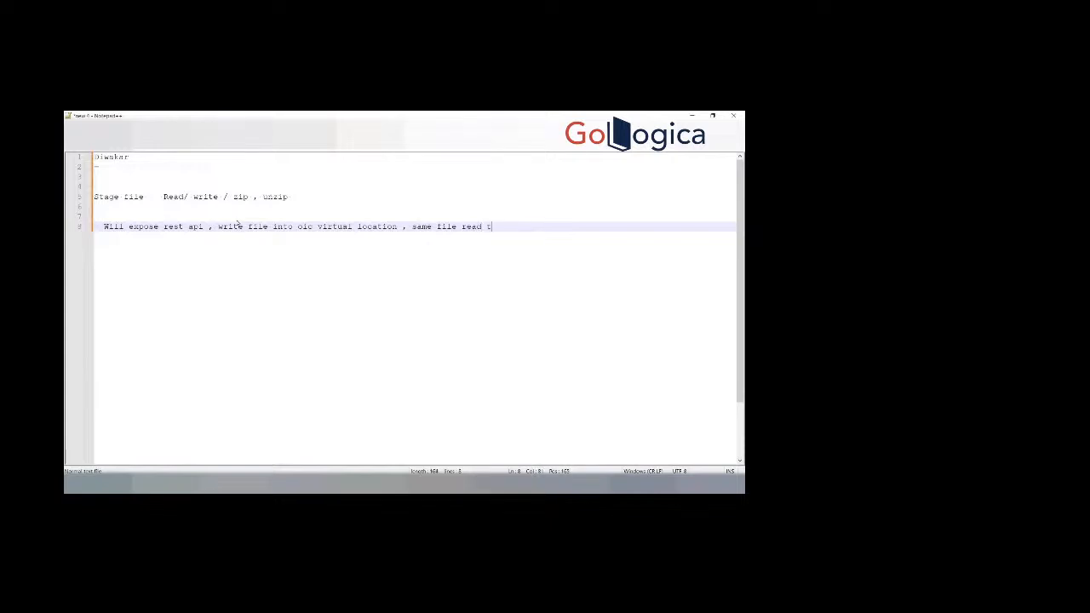
type("hat file")
key("BackSpace")
key("BackSpace")
key("BackSpace")
key("BackSpace")
key("BackSpace")
key("BackSpace")
key("BackSpace")
key("BackSpace")
key("BackSpace")
key("BackSpace")
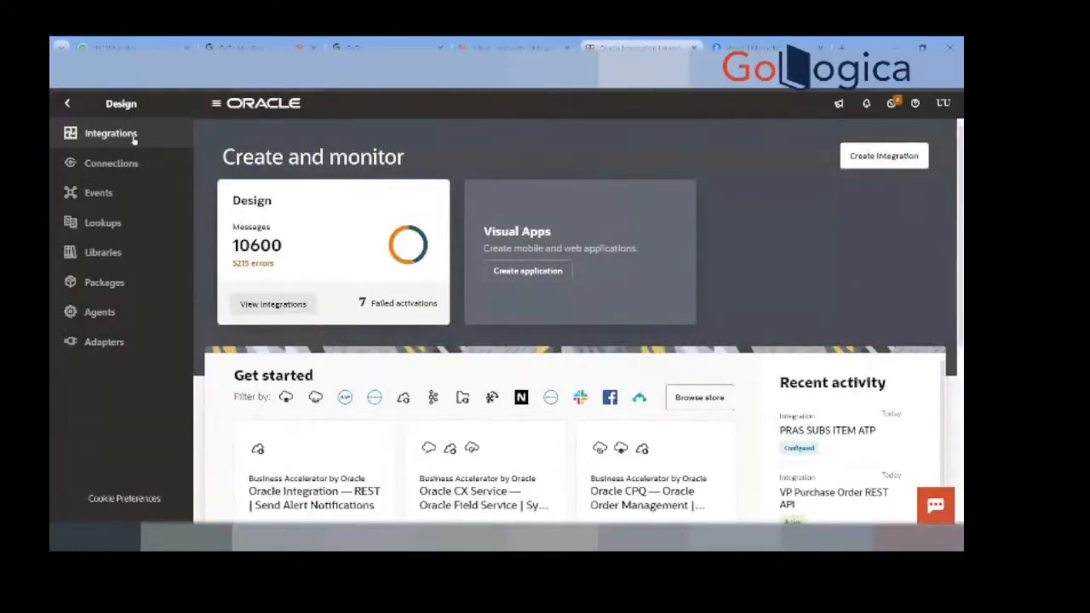
Step: In Oracle Integration, create an application-style integration named DD_Rest_to_StageREad
left_click(134, 139)
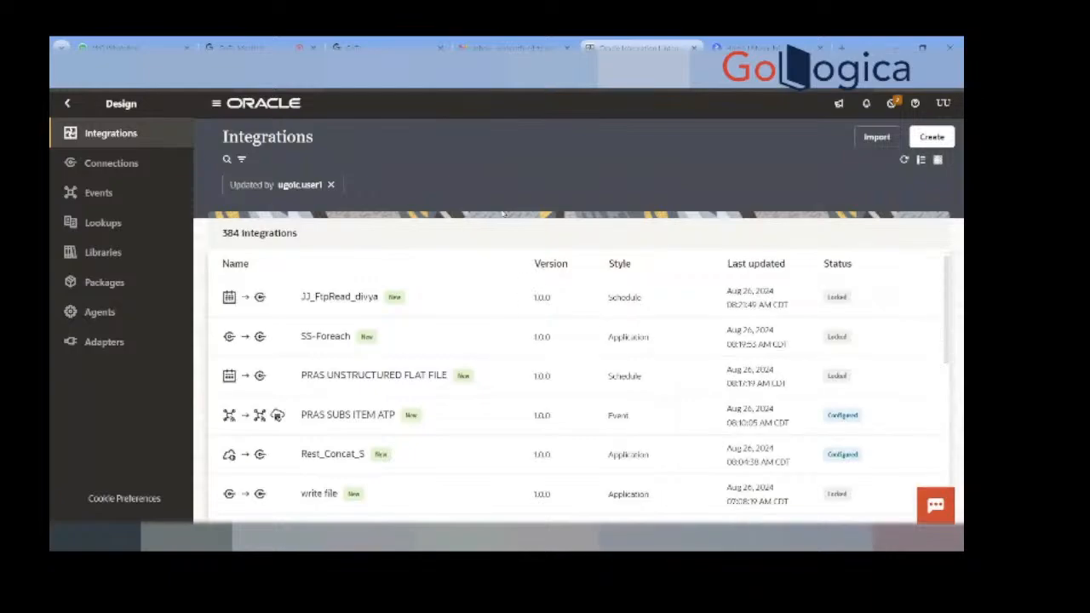
left_click(932, 136)
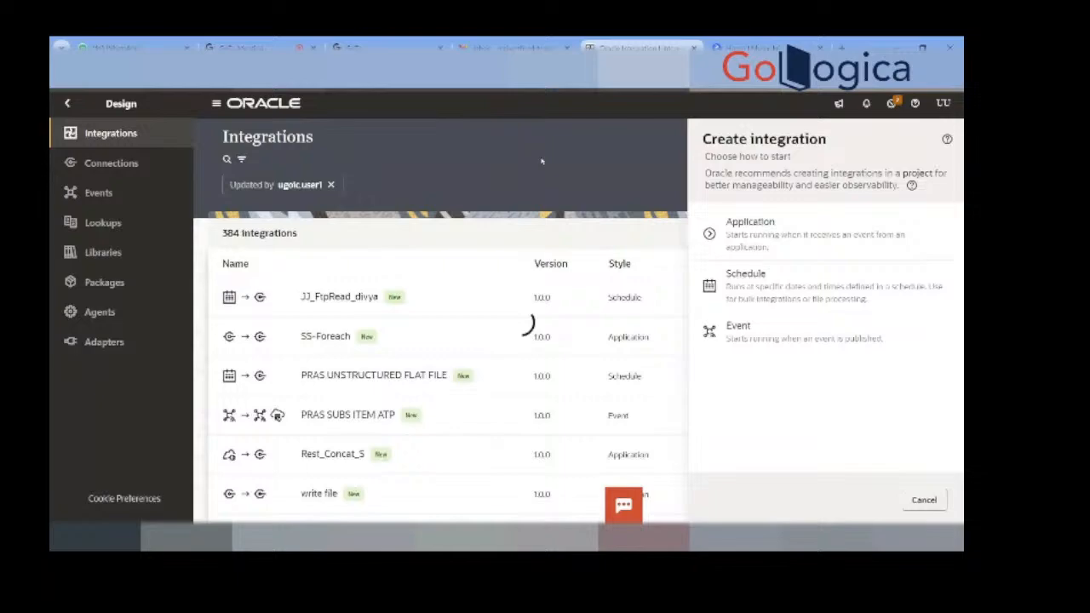
left_click(747, 233)
left_click(747, 232)
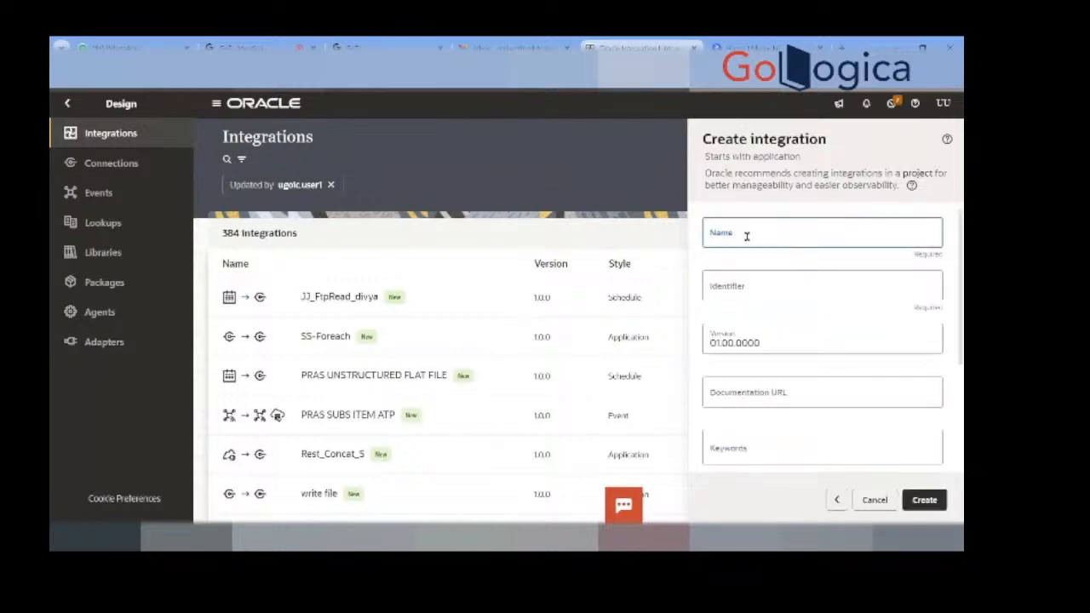
type("DD_")
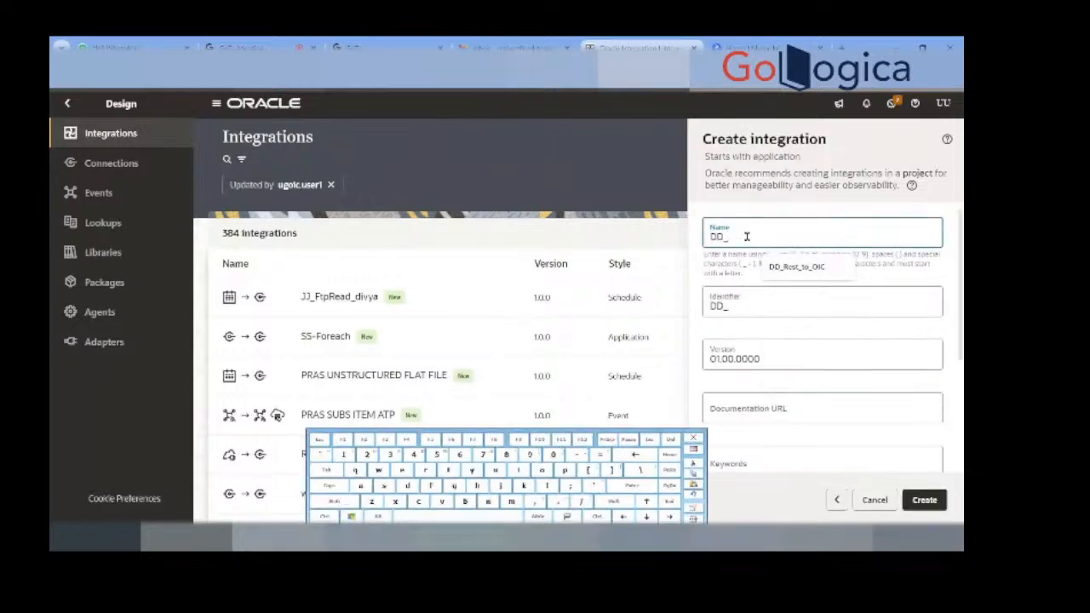
type("Rest_to")
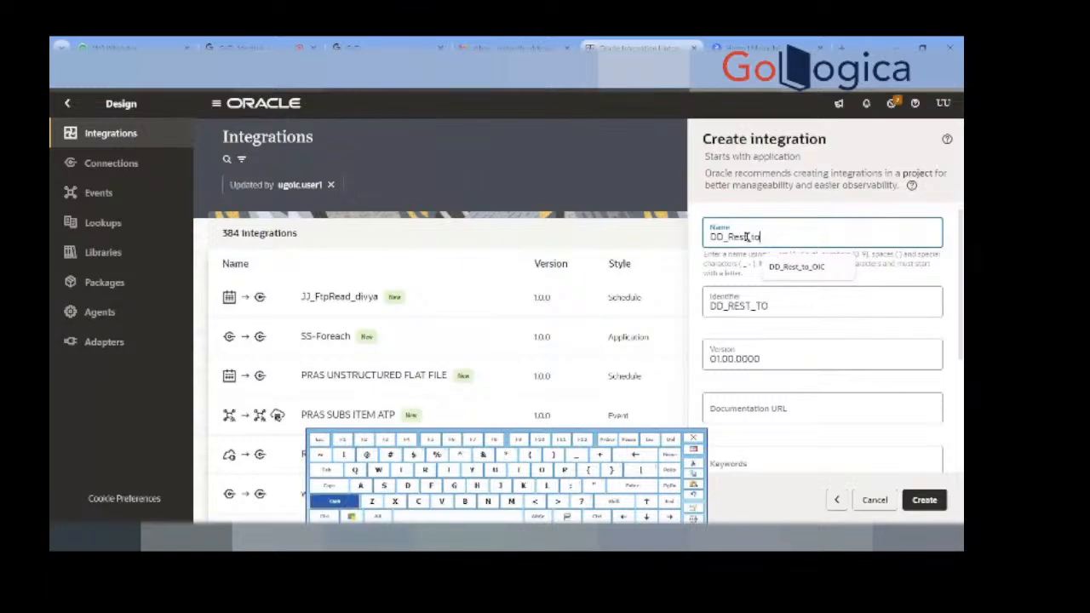
type("_Stag")
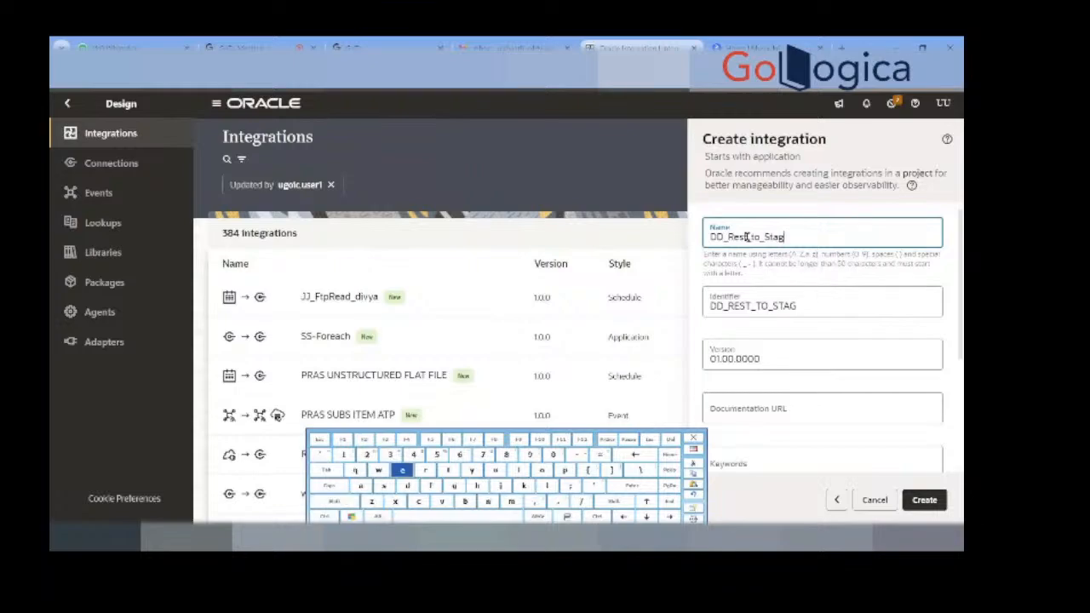
type("eREad")
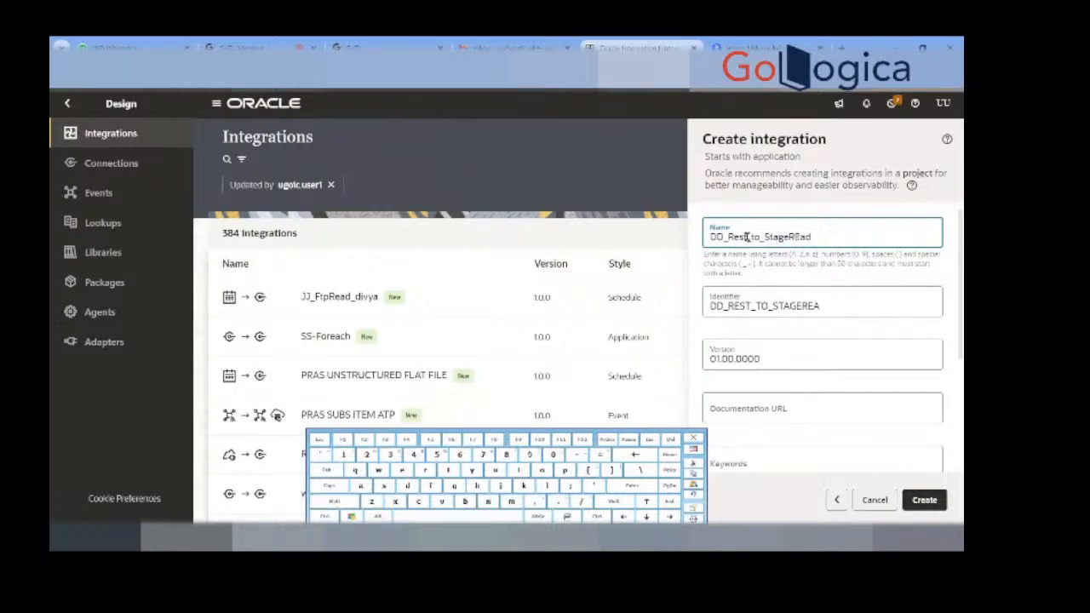
scroll(846, 397, "down", 3)
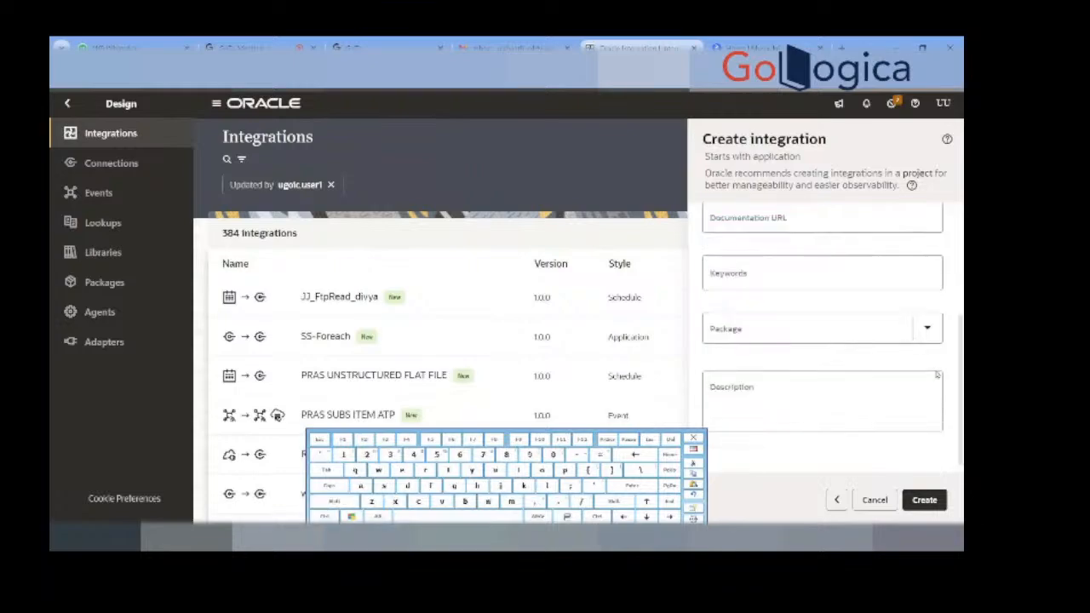
left_click(924, 500)
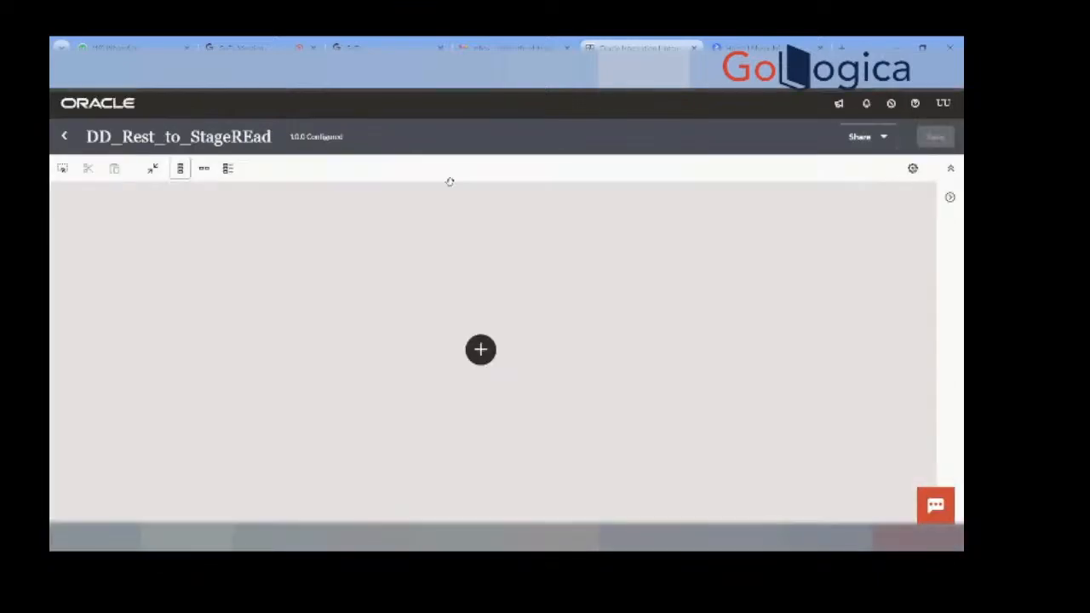
Step: Add the XX_rest_Source connection as the integration's trigger and name its endpoint StudentInfo
left_click(480, 349)
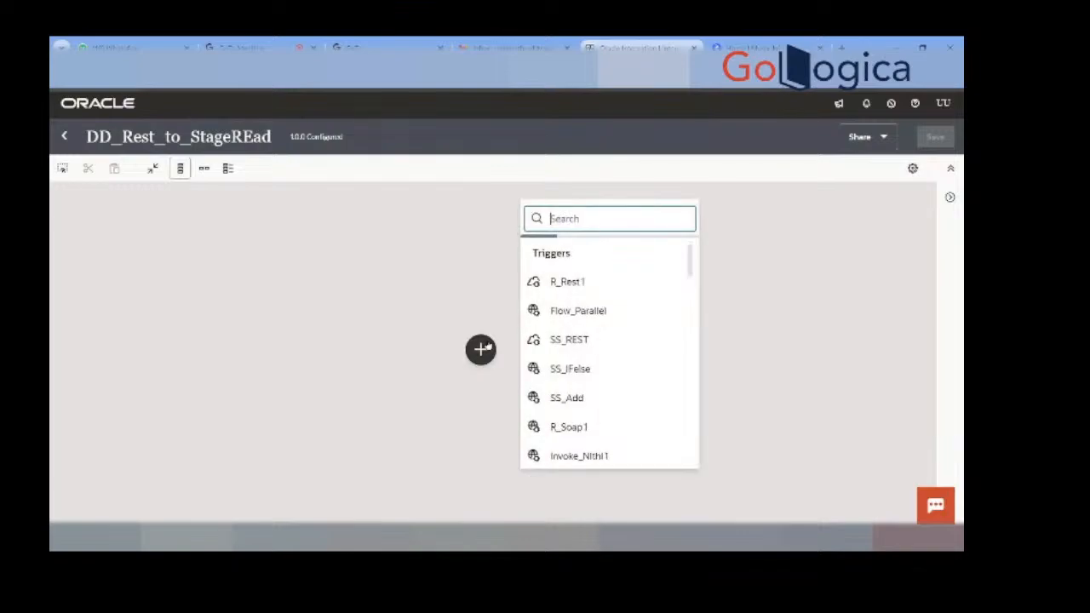
type("xx")
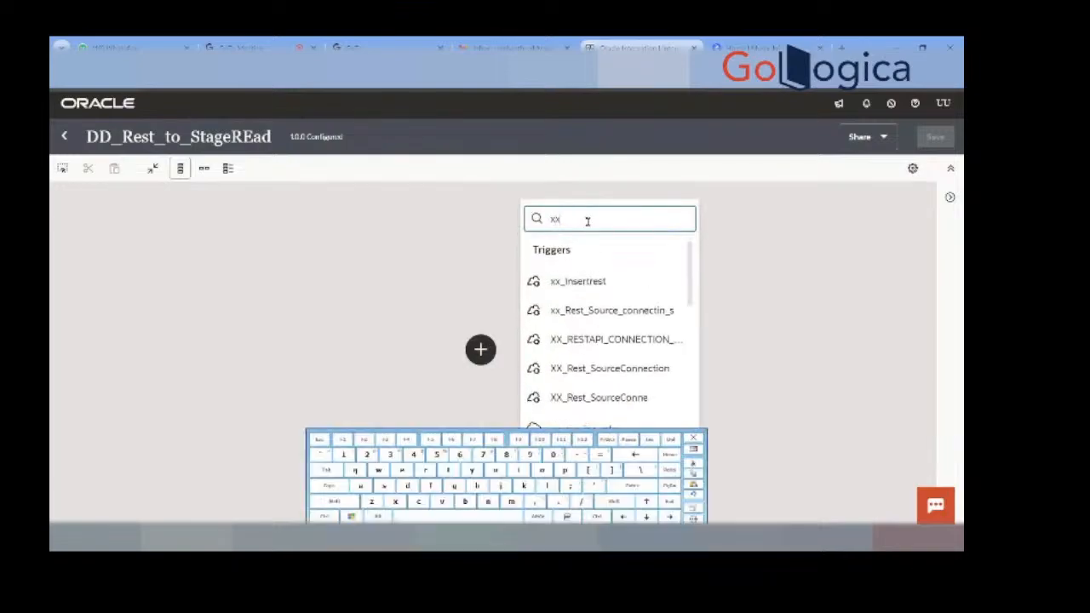
type("_rest")
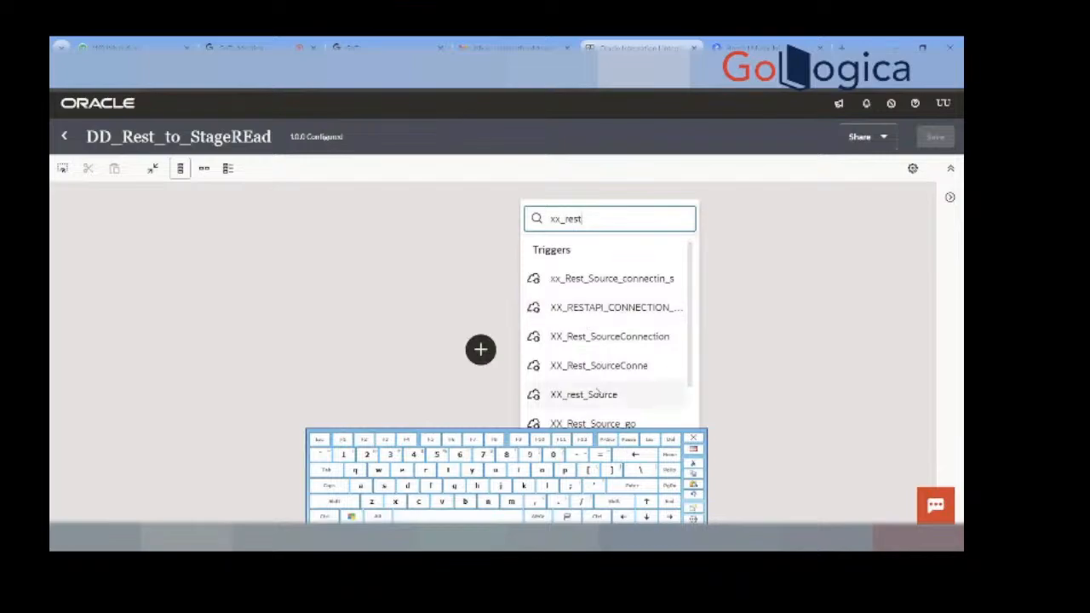
left_click(597, 394)
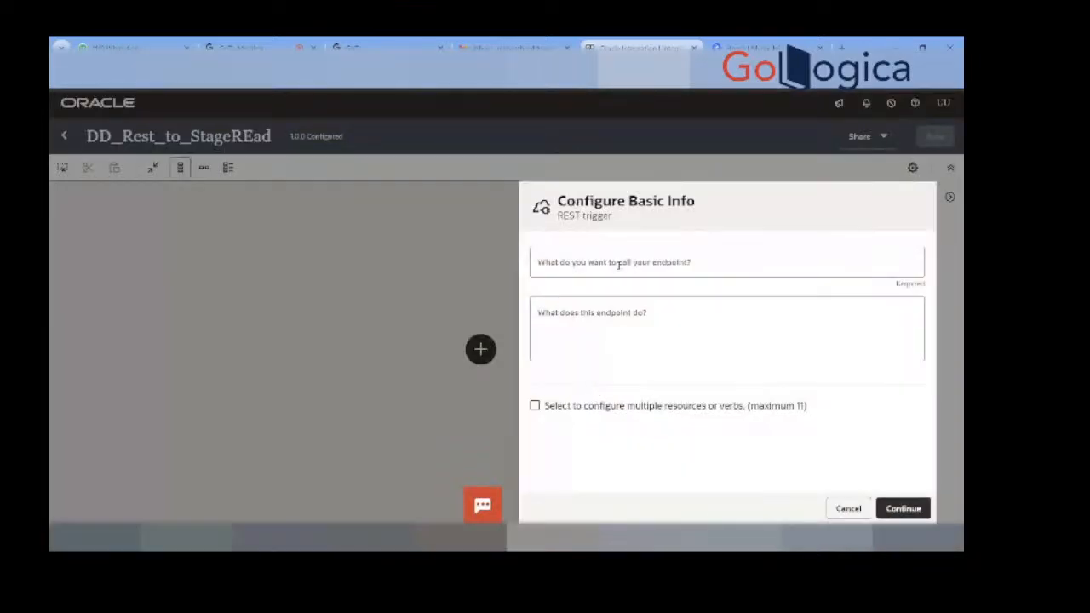
left_click(617, 266)
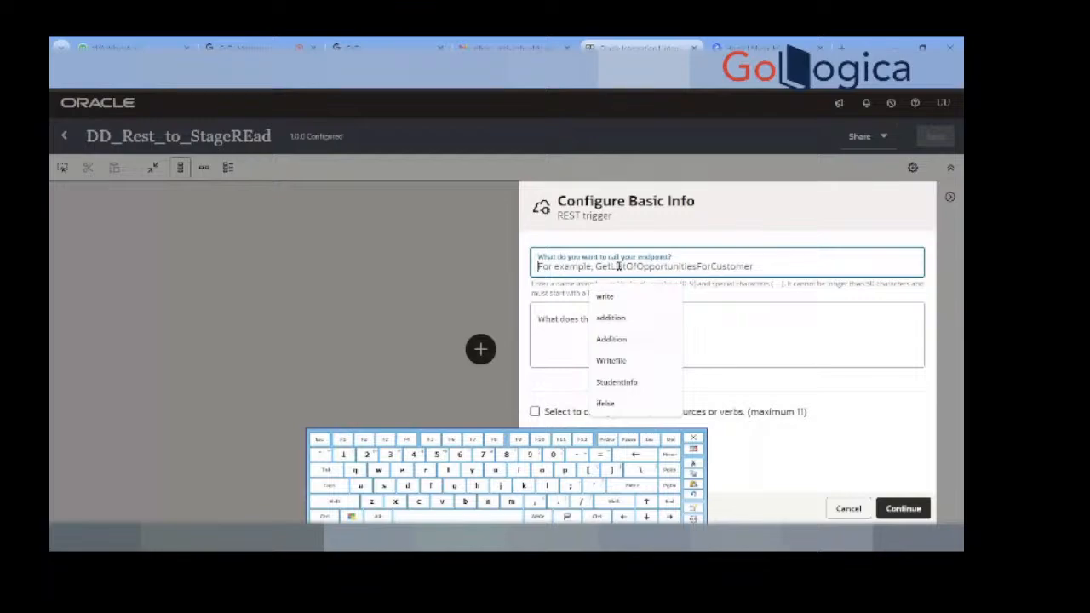
left_click(631, 383)
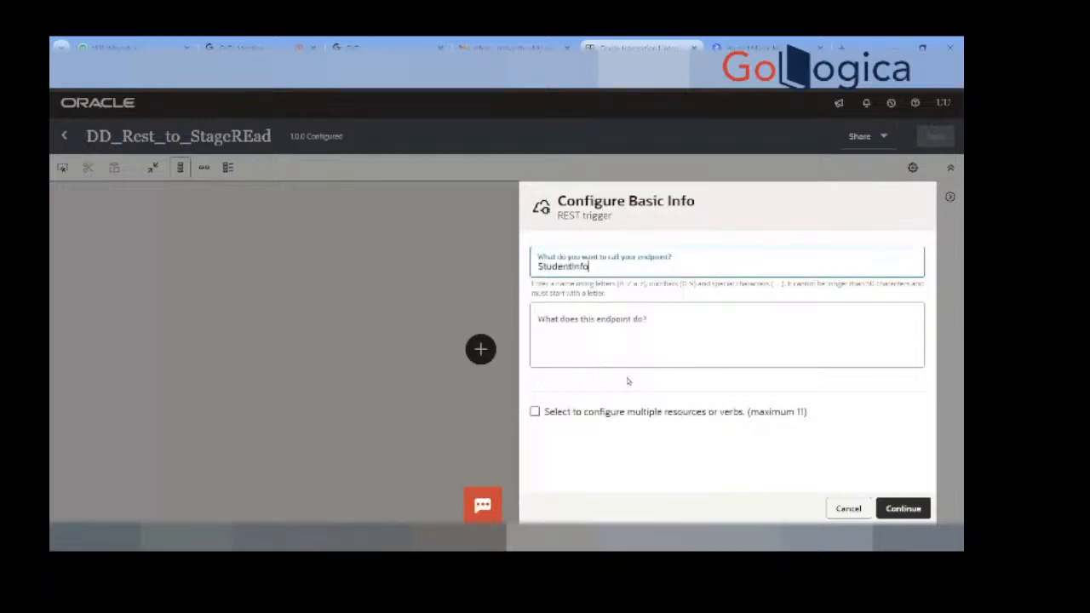
left_click(912, 517)
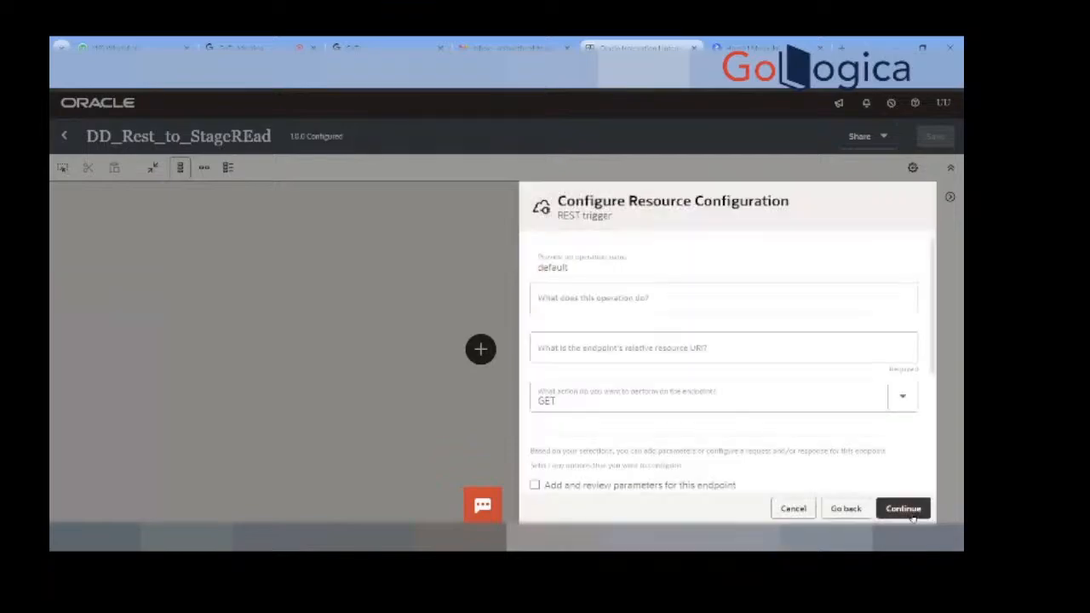
Step: Set the REST trigger's action to POST and its relative resource URI to /api/v1/students
left_click(633, 396)
left_click(590, 305)
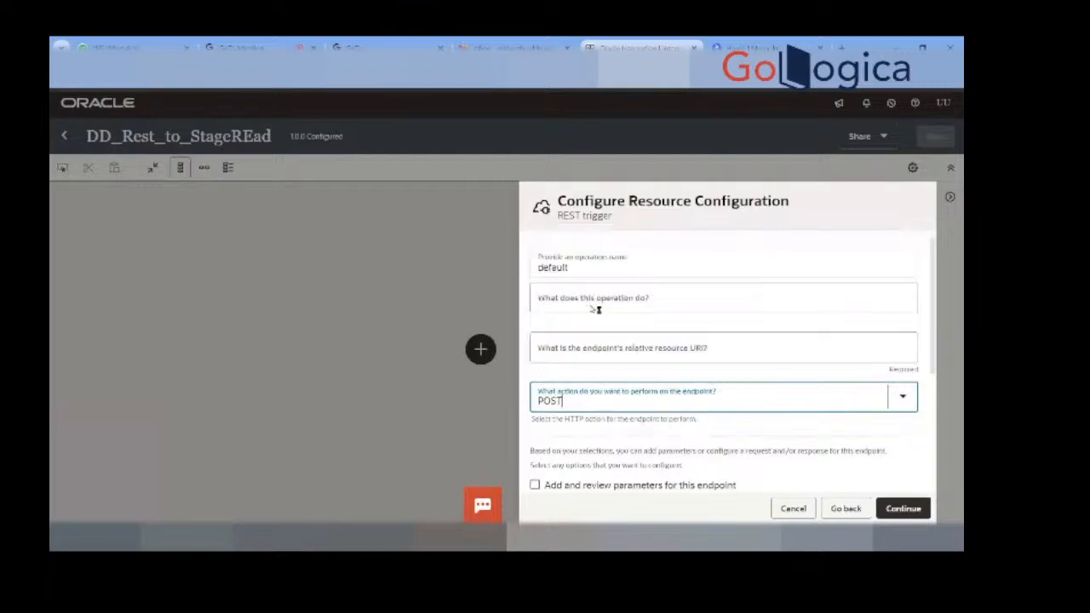
left_click(610, 351)
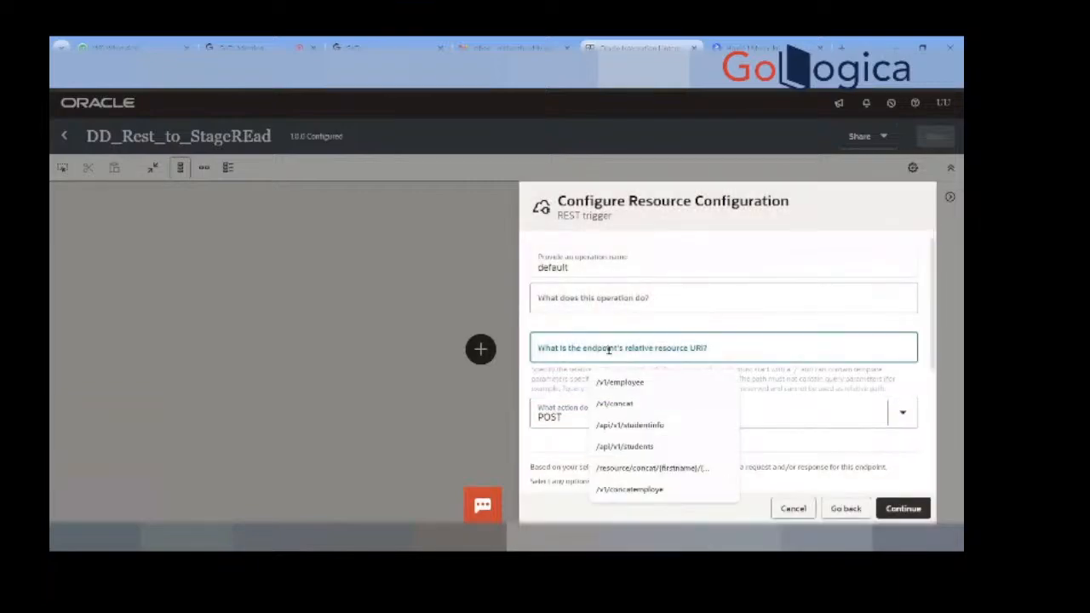
type("/")
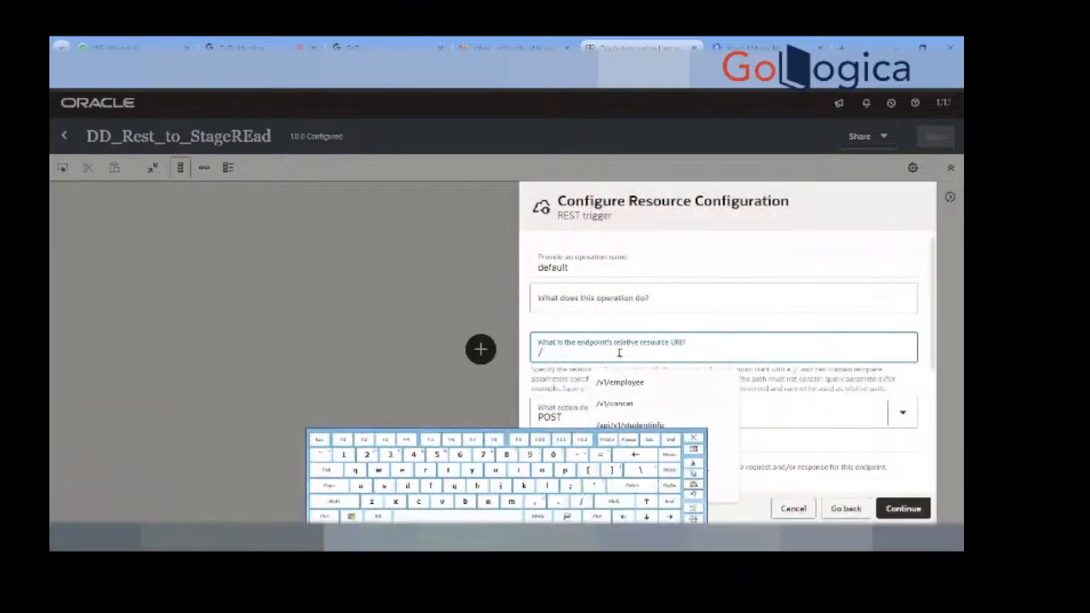
type("api")
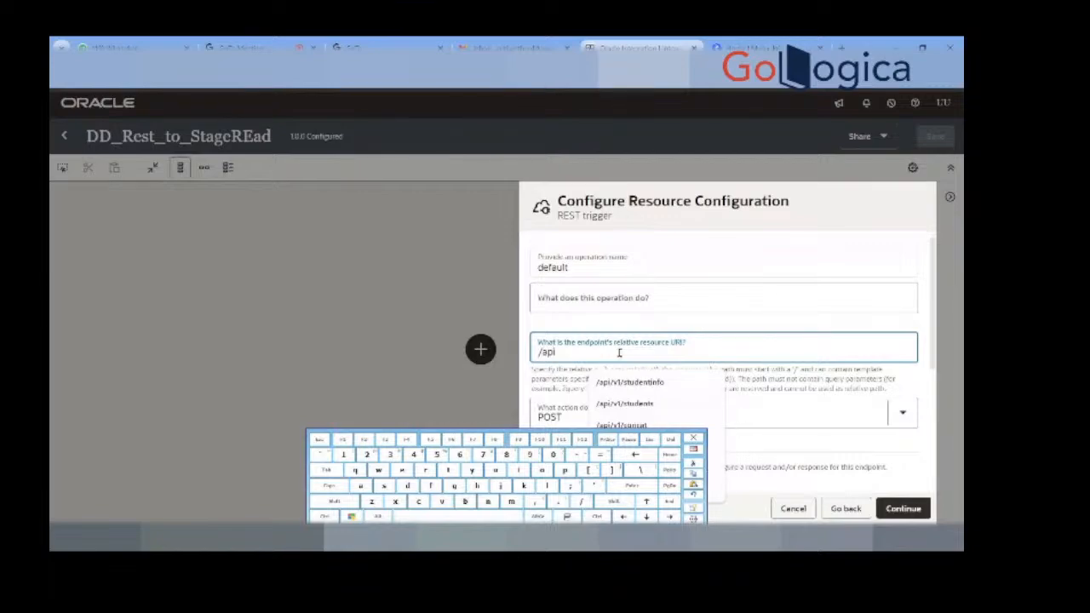
type("/v")
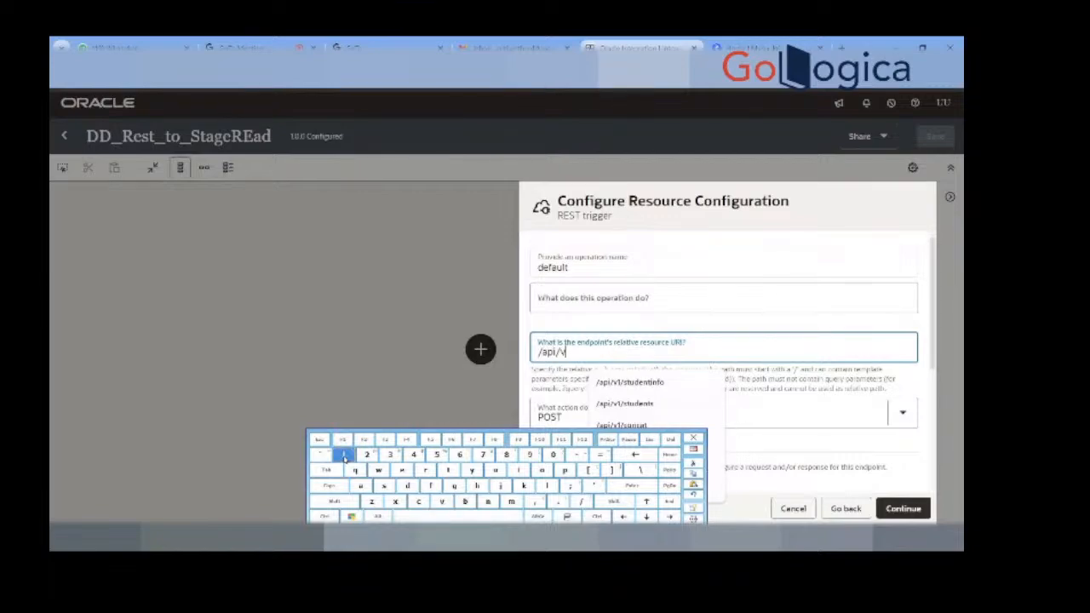
type("1/students")
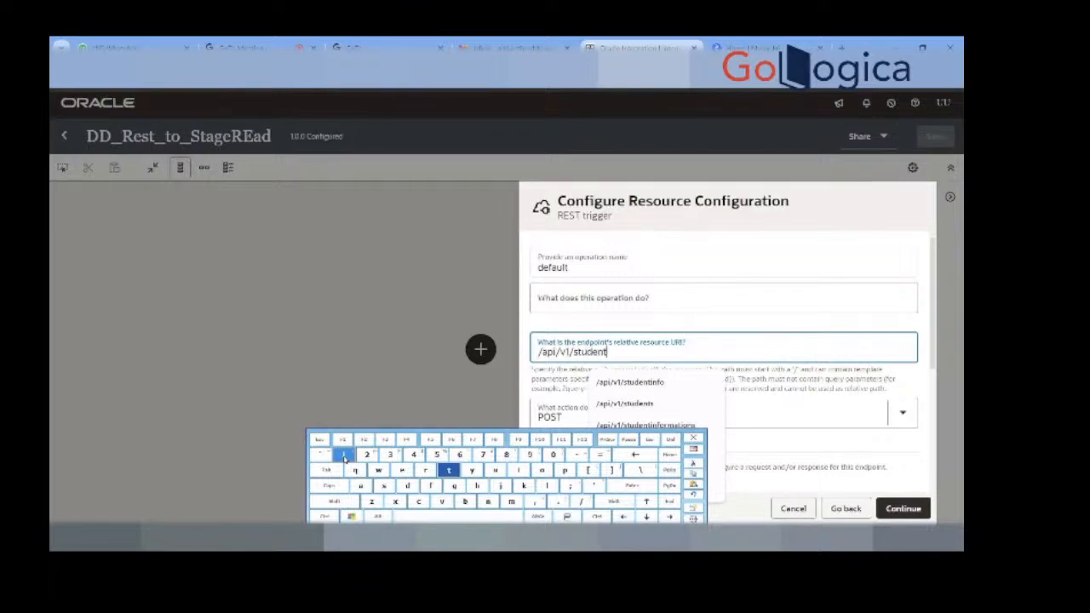
left_click(792, 398)
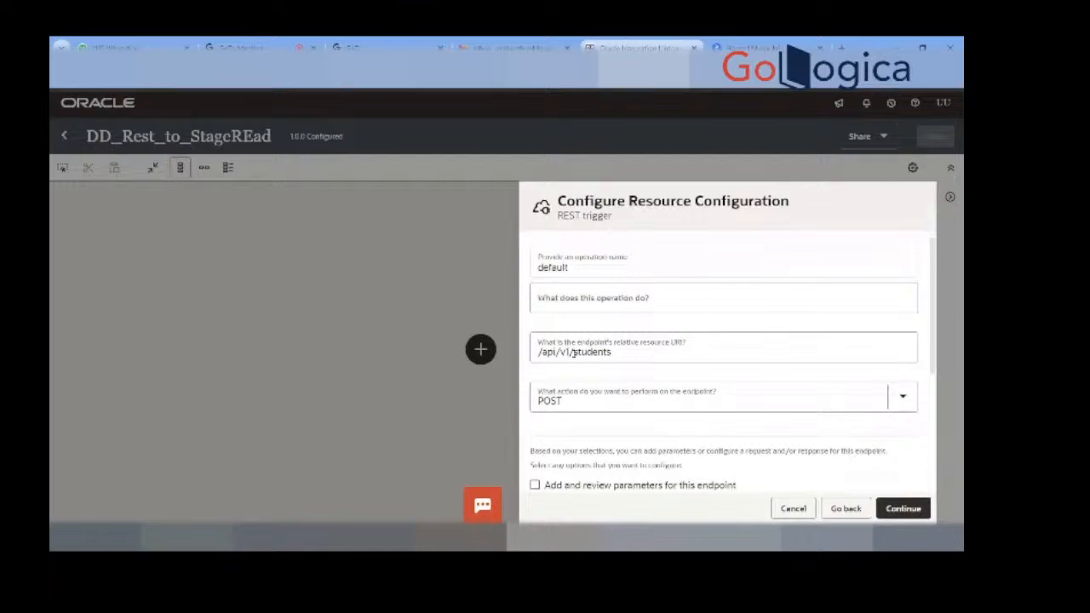
left_click(575, 353)
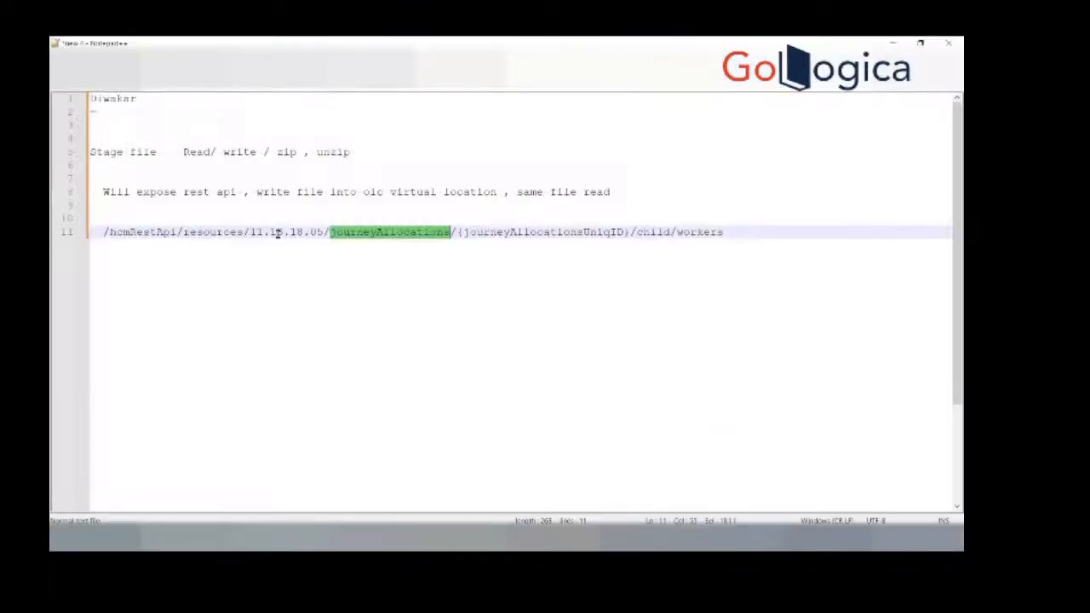
Step: Start a new line with /api/v/ below the hcmRestApi resource path, leaving two blank lines between them
left_click_drag(103, 231, 768, 228)
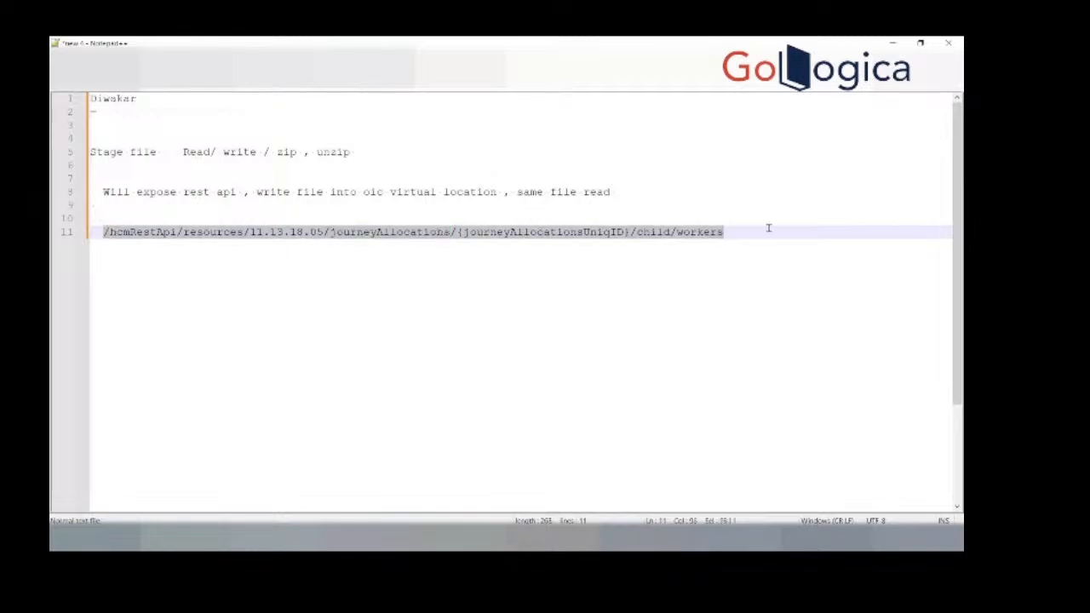
left_click(768, 228)
key("Return")
key("Return")
key("Return")
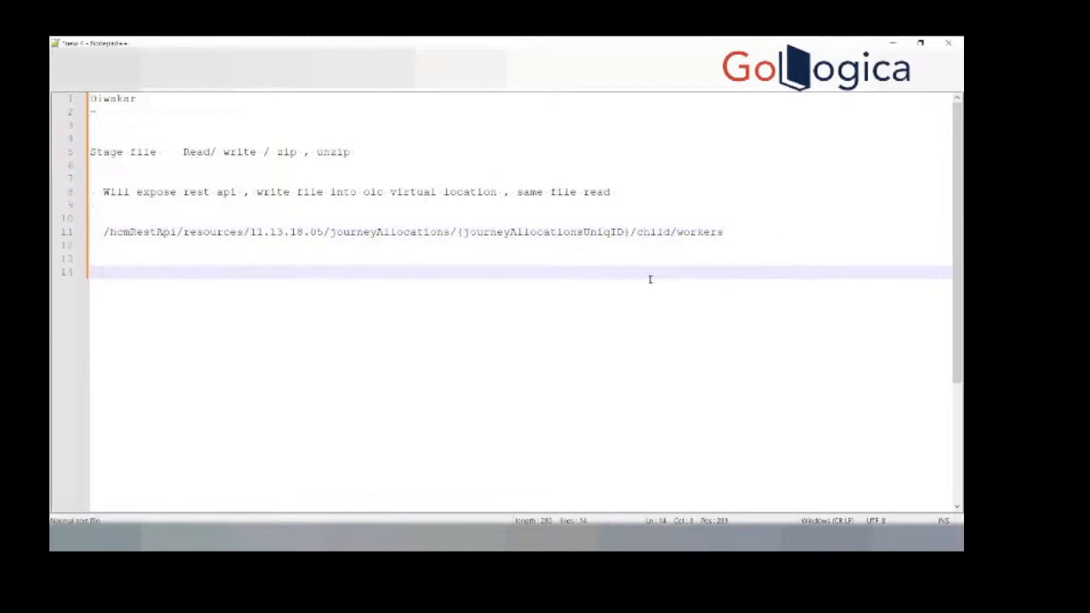
left_click(538, 232)
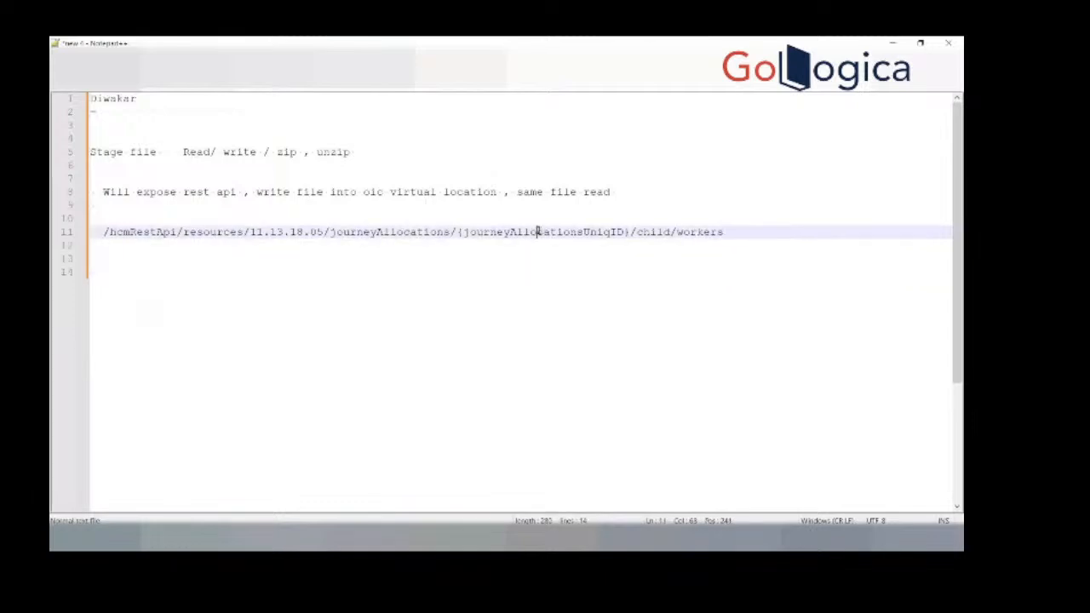
double_click(537, 231)
double_click(402, 232)
left_click(360, 291)
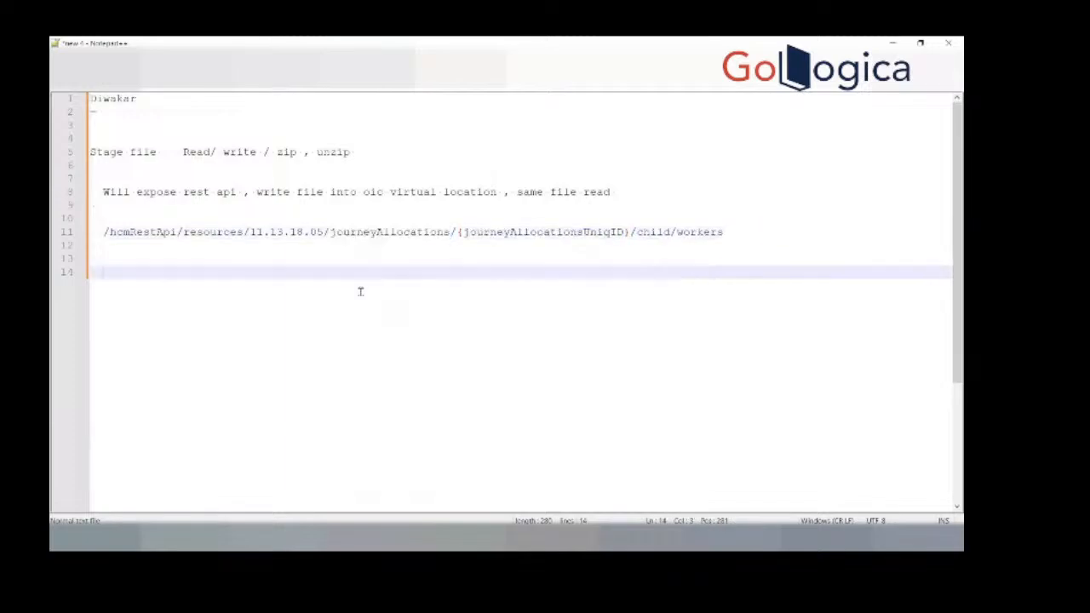
type("/api/v")
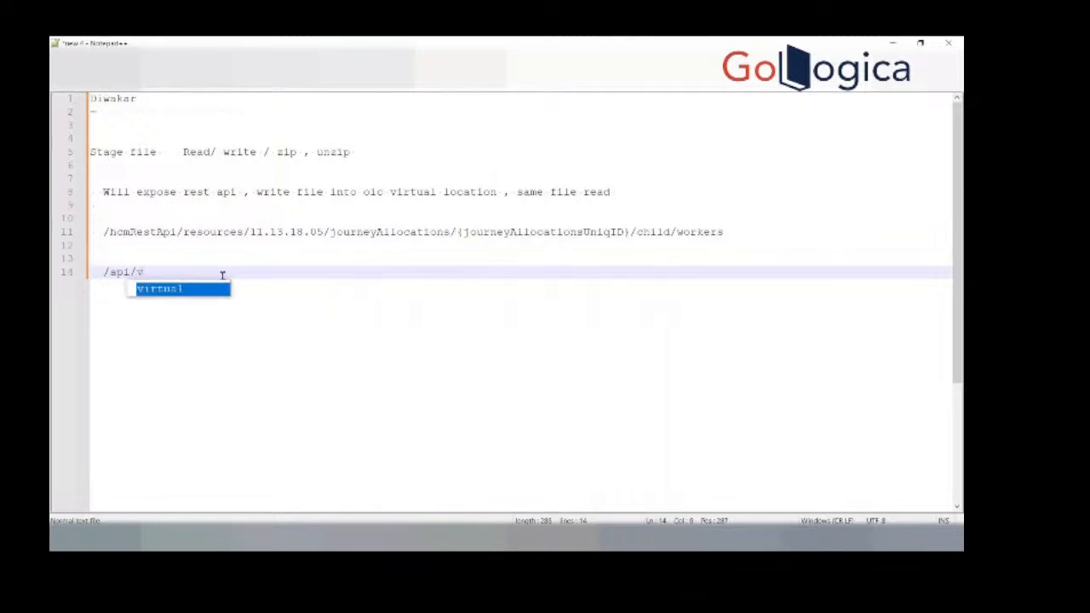
type("/")
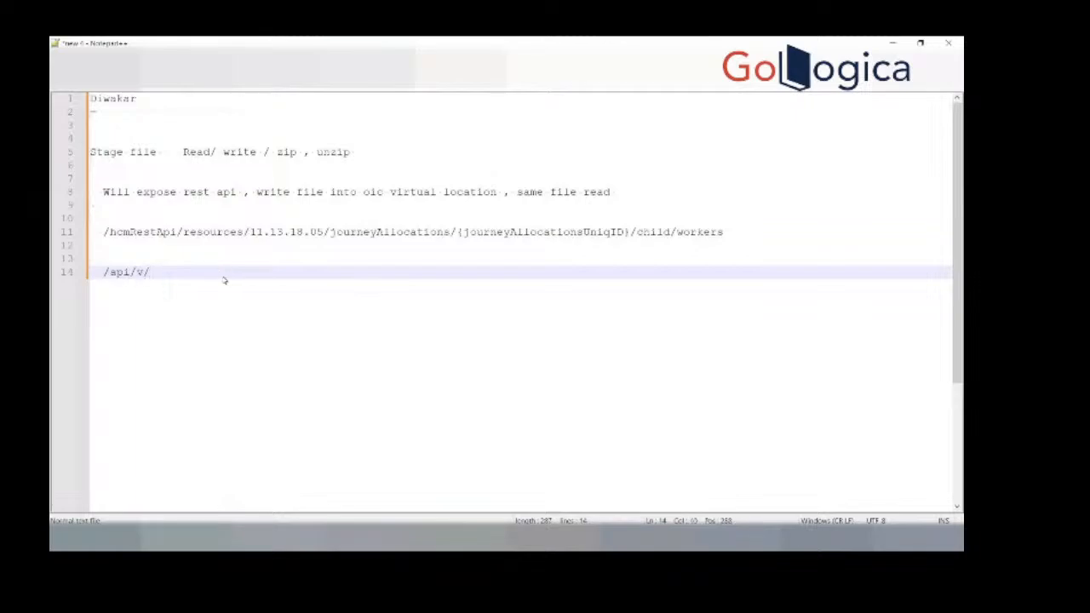
Step: Extend the /api/v/ line with journeyAllocations/child/workers, copying the segments from the hcmRestApi path above it
left_click(417, 233)
double_click(417, 232)
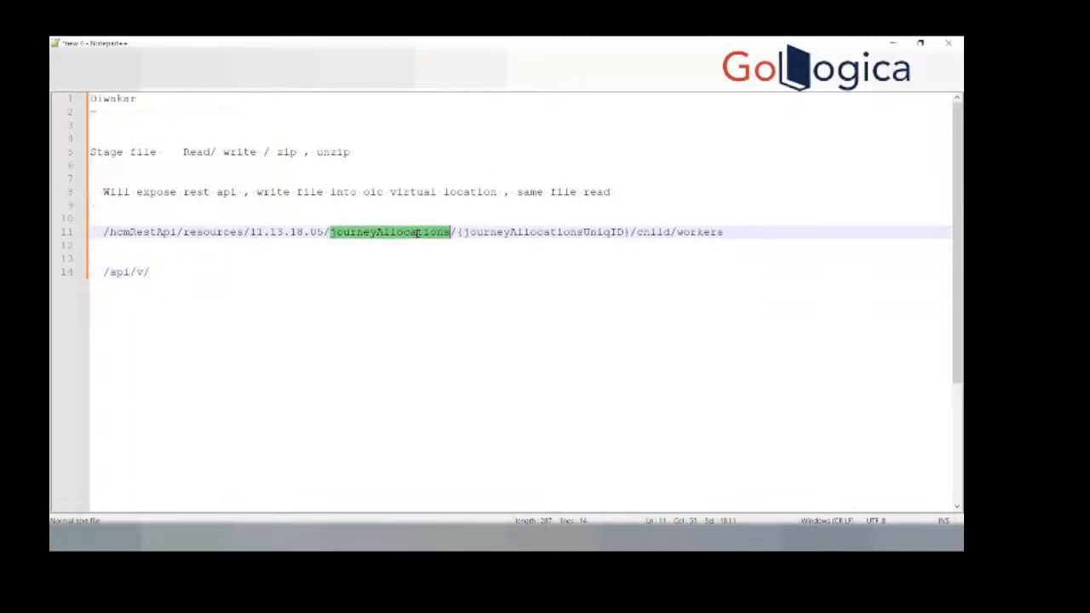
key("ctrl+c")
left_click(339, 271)
key("ctrl+v")
type("/")
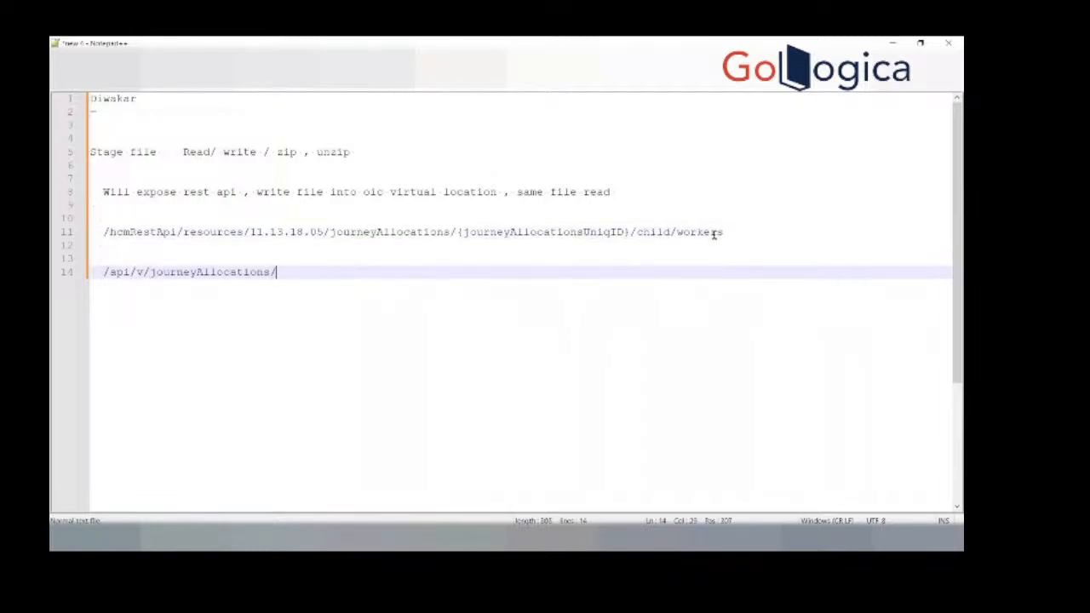
left_click_drag(723, 233, 638, 234)
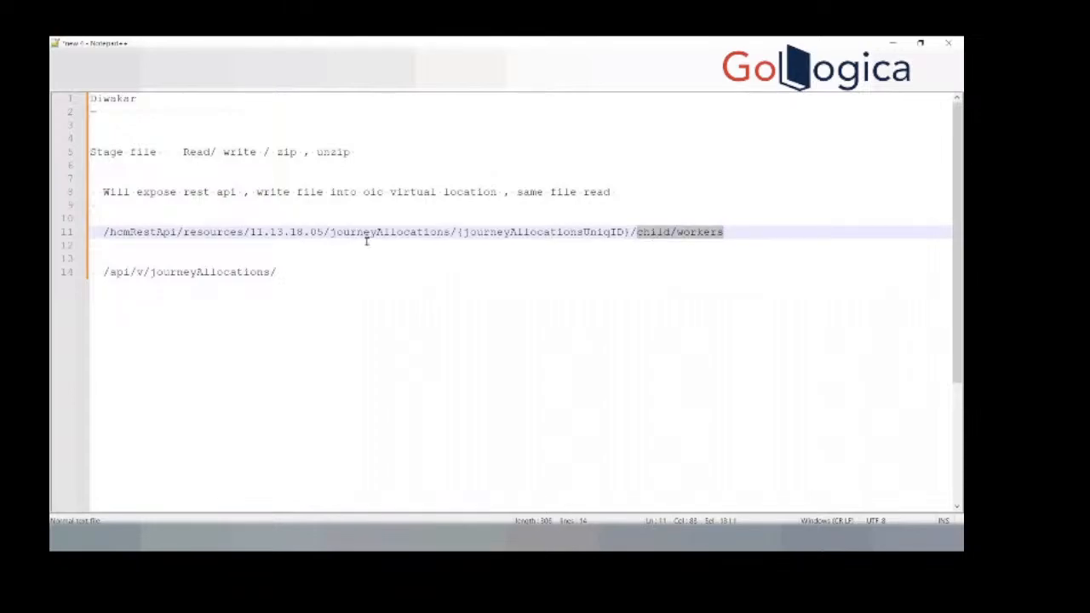
left_click(343, 266)
key("ctrl+v")
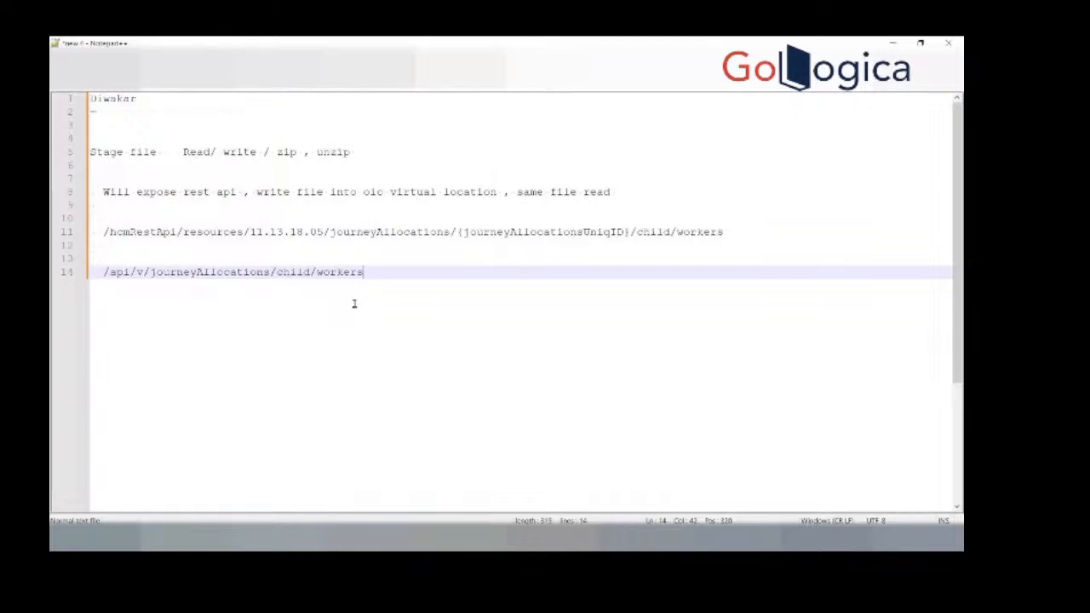
Step: Remove the /api/v prefix from the new path so that it reads /journeyAllocations/child/workers
left_click(103, 230)
left_click_drag(103, 231, 731, 232)
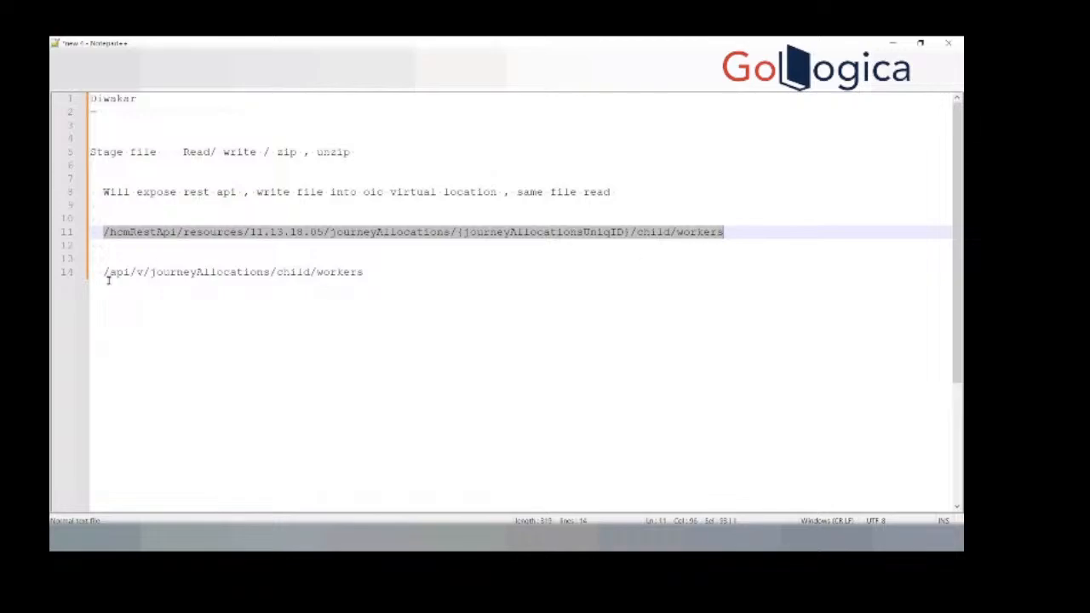
left_click_drag(364, 272, 101, 275)
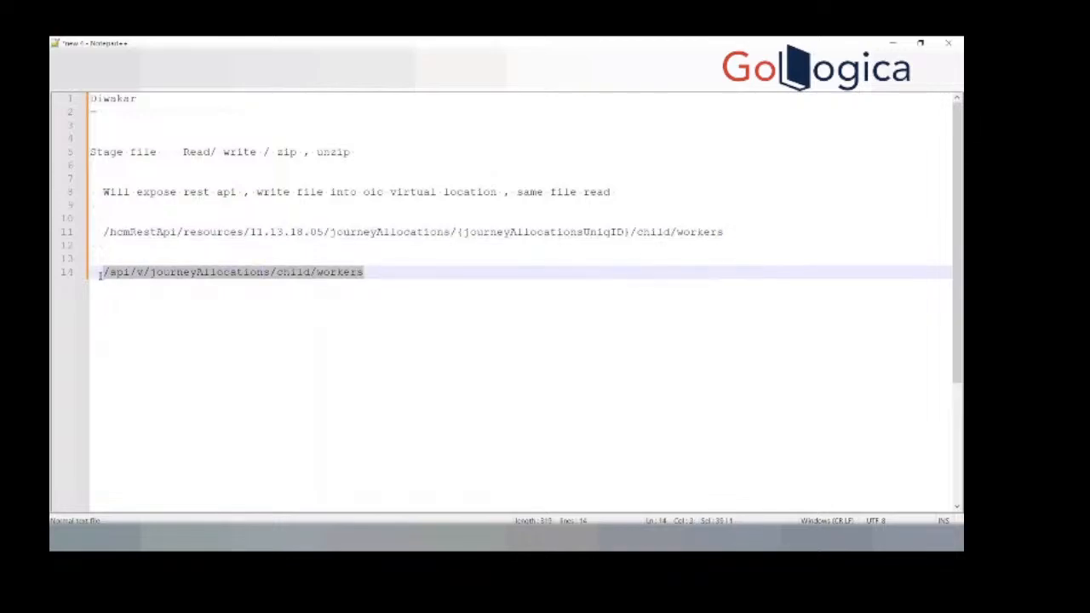
left_click(196, 308)
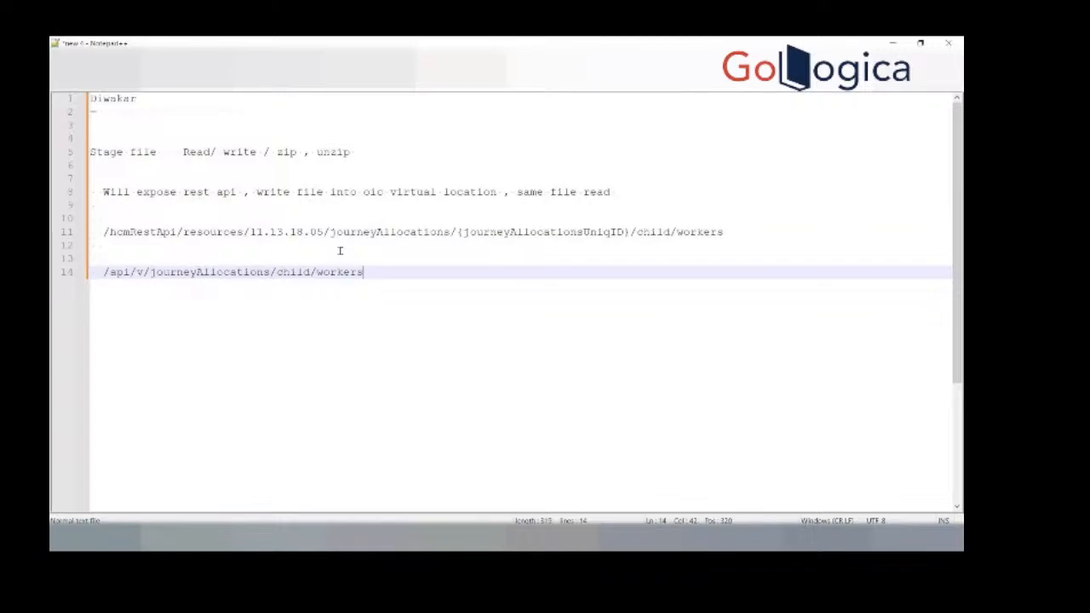
left_click(102, 272)
left_click_drag(102, 272, 150, 271)
key("BackSpace")
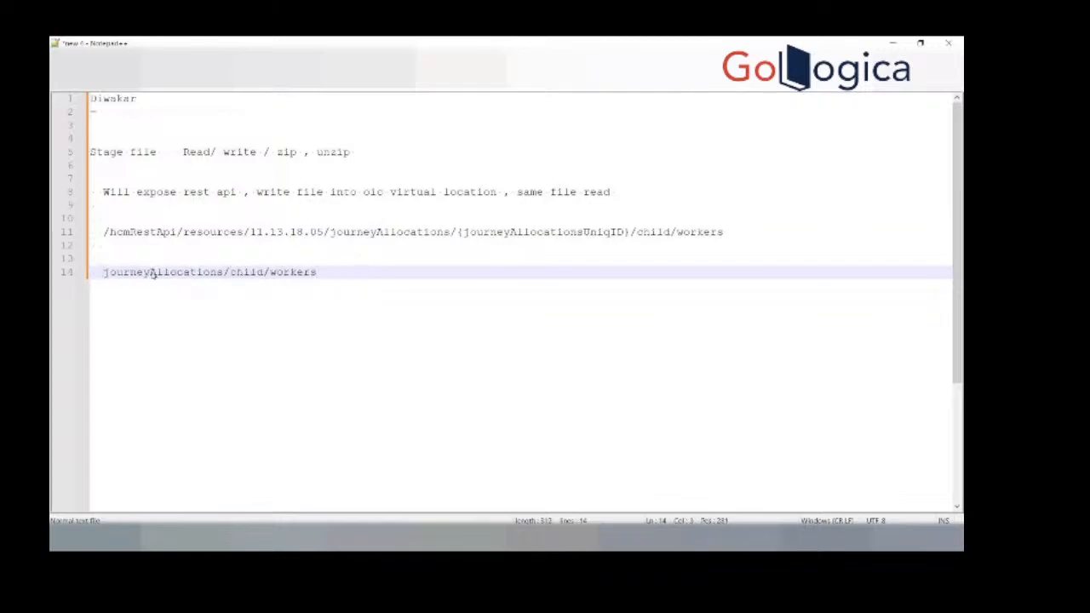
type("/")
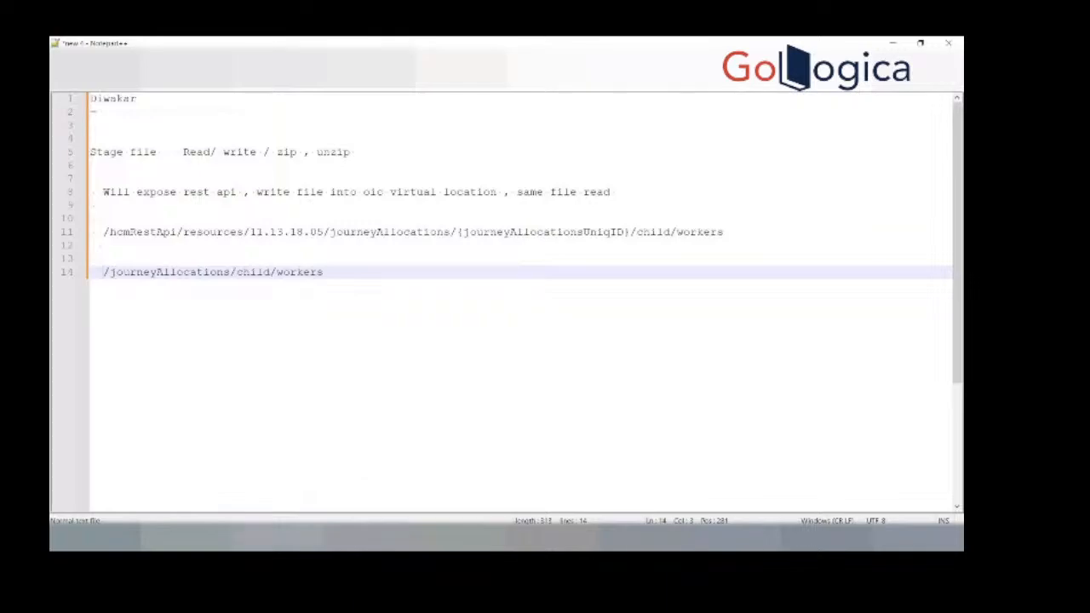
Step: Switch back to Oracle Integration, enable the REST trigger's request payload and response options, and proceed to the request configuration
mouse_move(213, 538)
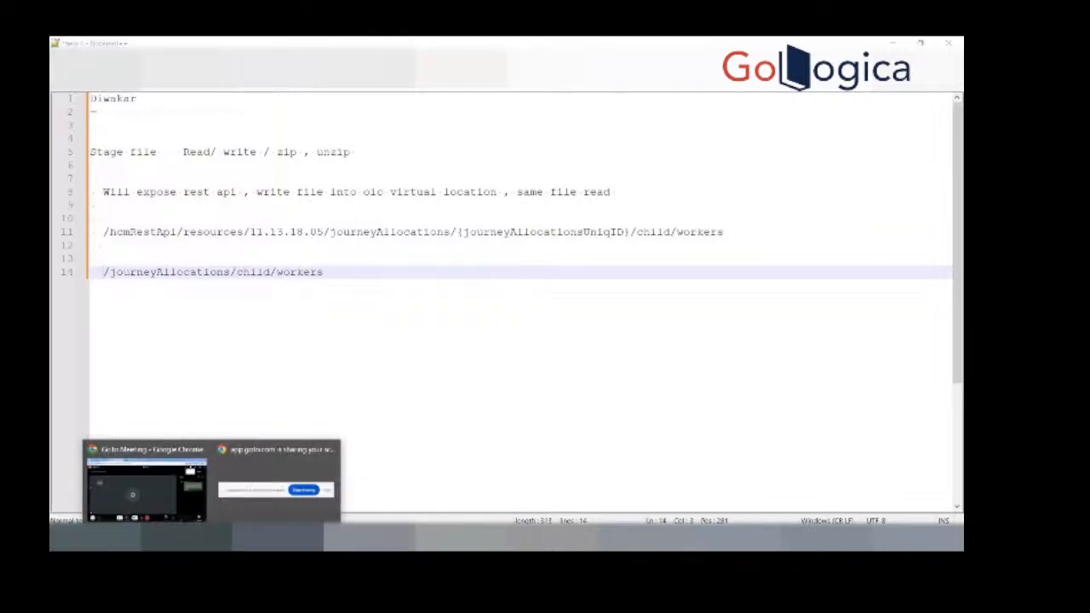
left_click(162, 483)
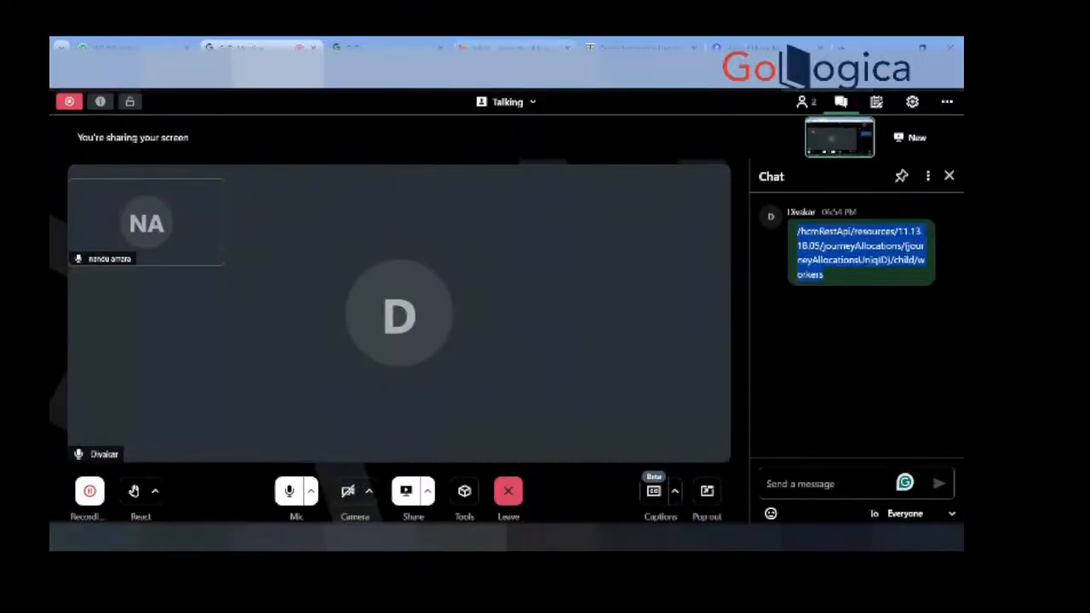
left_click(640, 48)
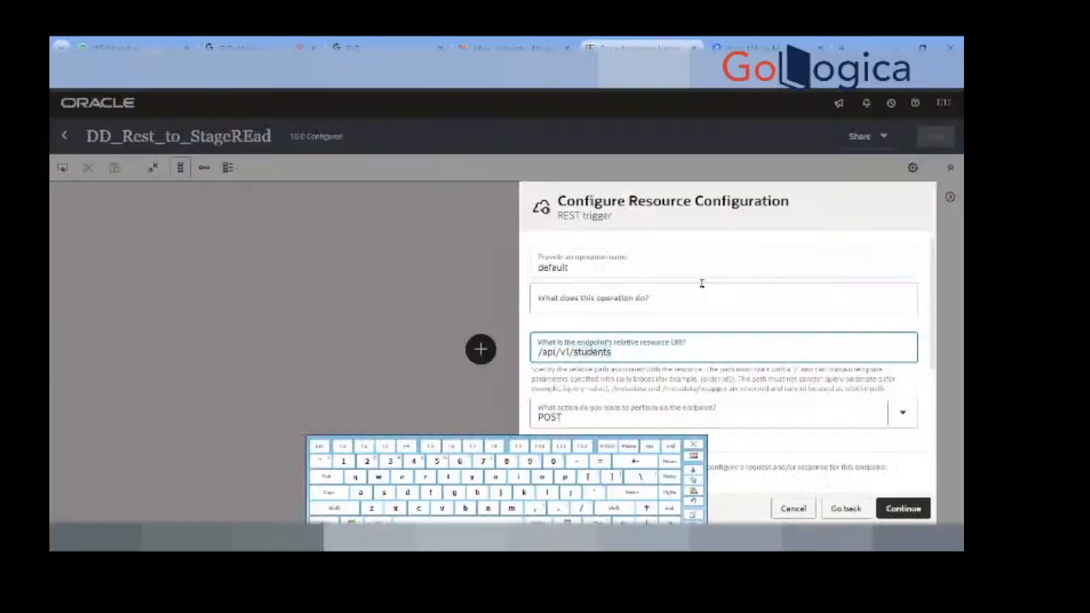
scroll(702, 284, "down", 1)
scroll(689, 372, "down", 5)
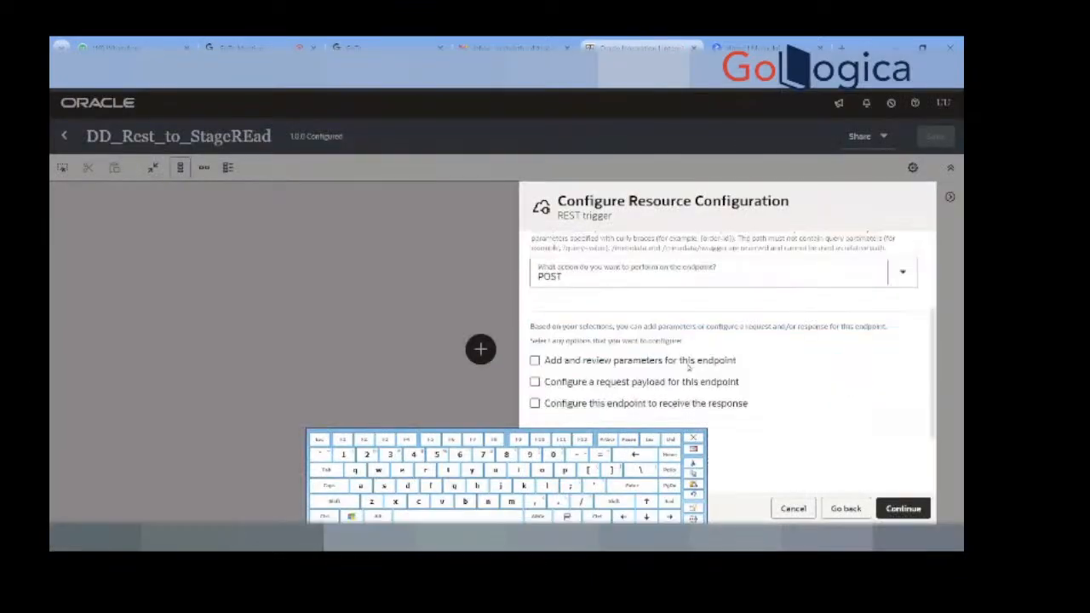
left_click(535, 347)
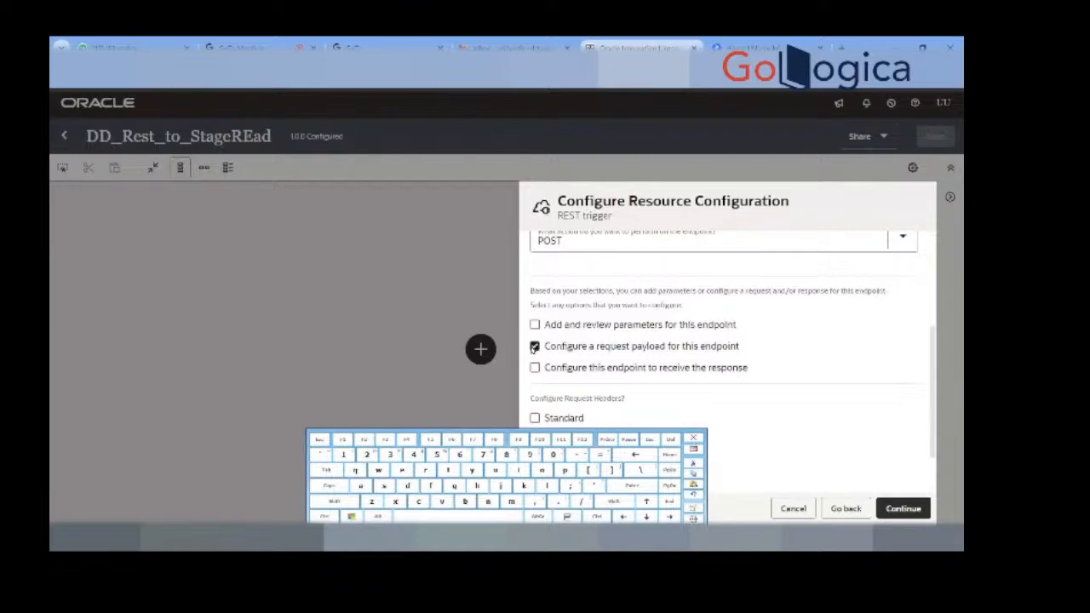
scroll(535, 346, "down", 1)
left_click(535, 335)
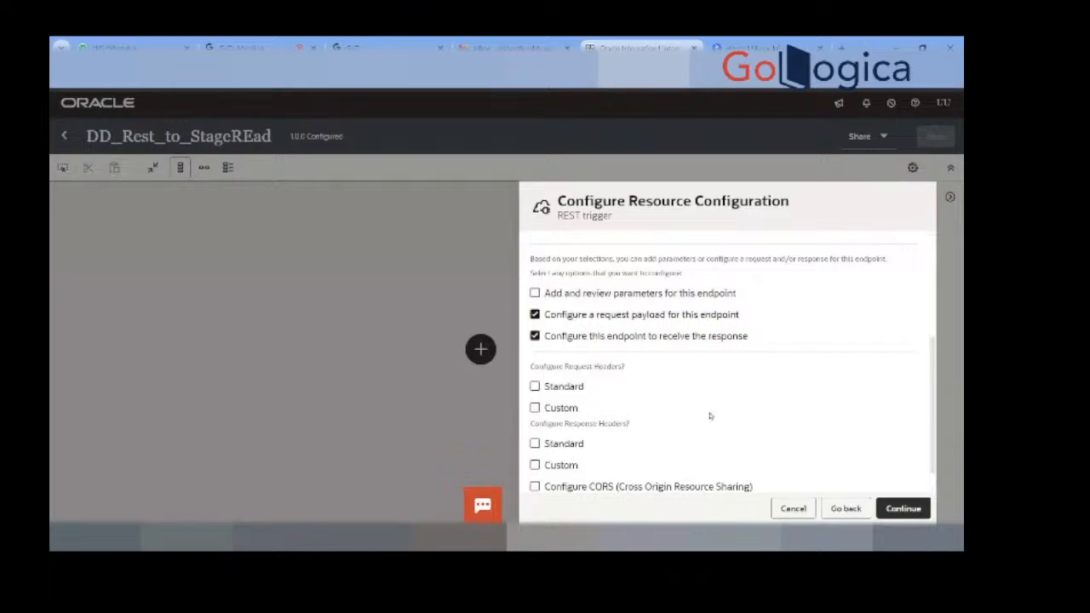
scroll(711, 418, "down", 1)
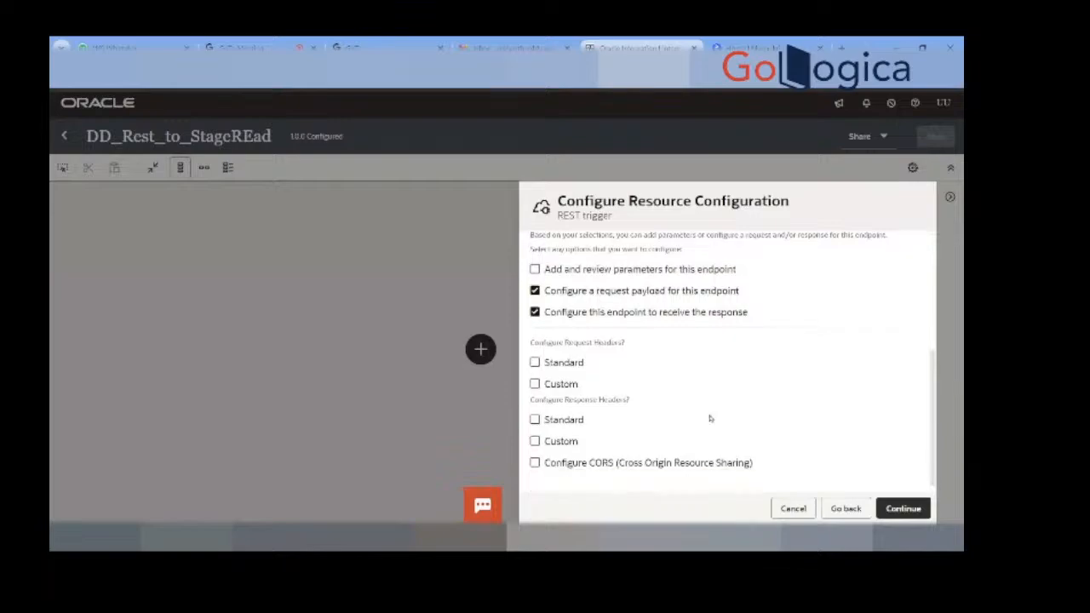
left_click(903, 509)
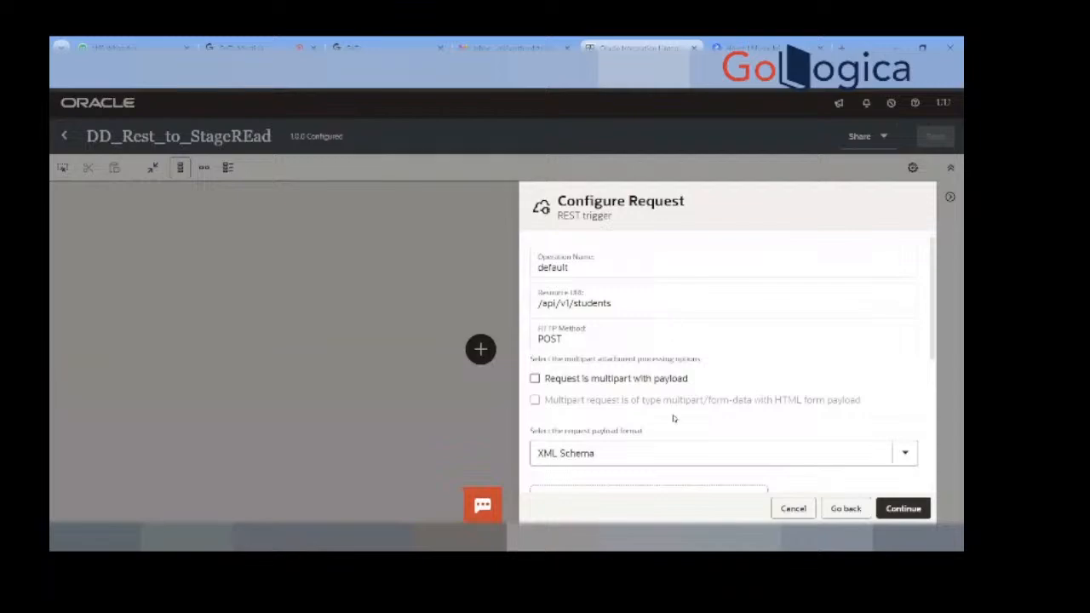
Step: Set the request payload format to JSON Sample and open the inline editor for the sample
scroll(676, 419, "down", 3)
left_click(662, 353)
left_click(628, 415)
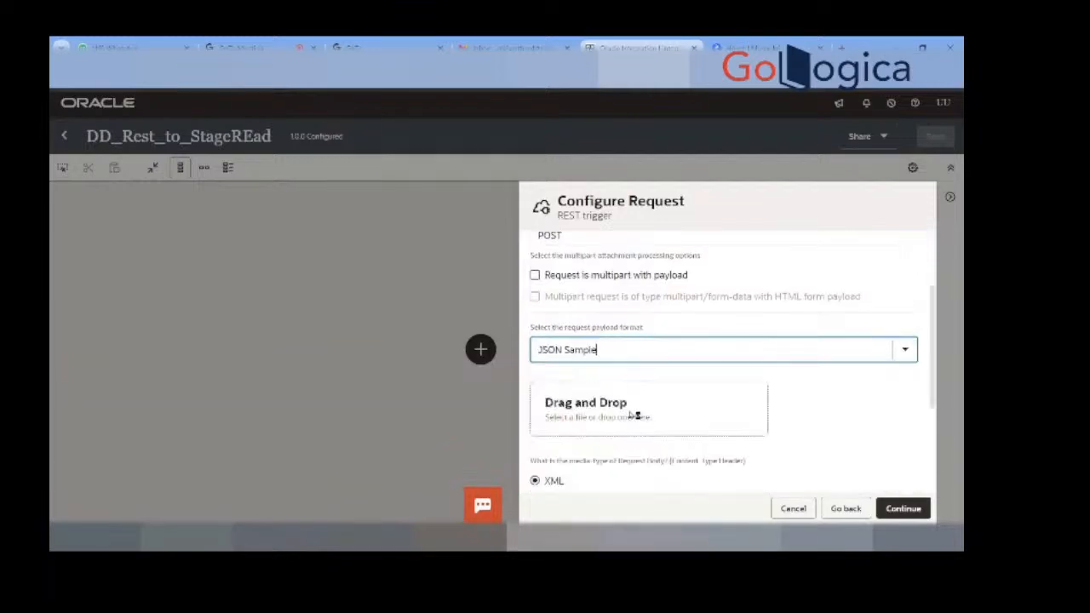
scroll(630, 415, "down", 2)
scroll(631, 414, "down", 2)
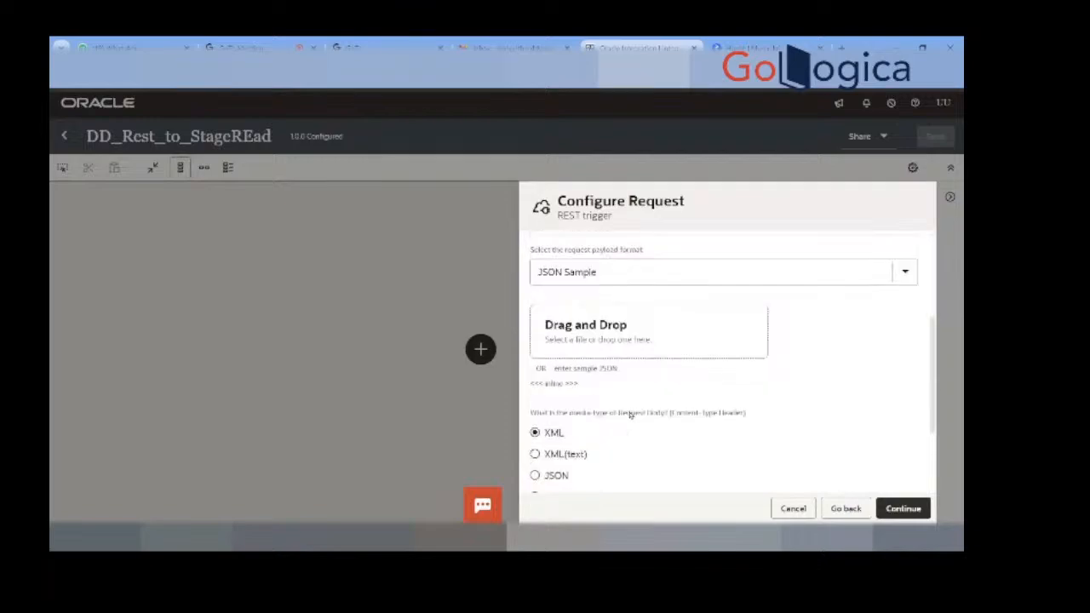
left_click(552, 383)
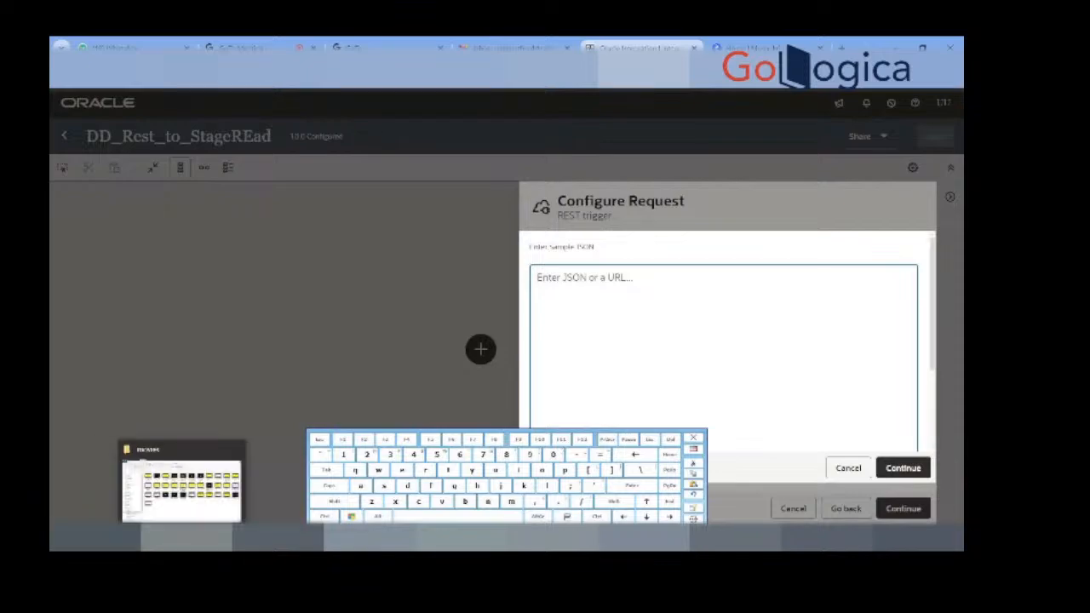
Step: In the Notepad++ notes, find and copy the complete StudentInfo JSON sample containing the two student records
left_click(311, 538)
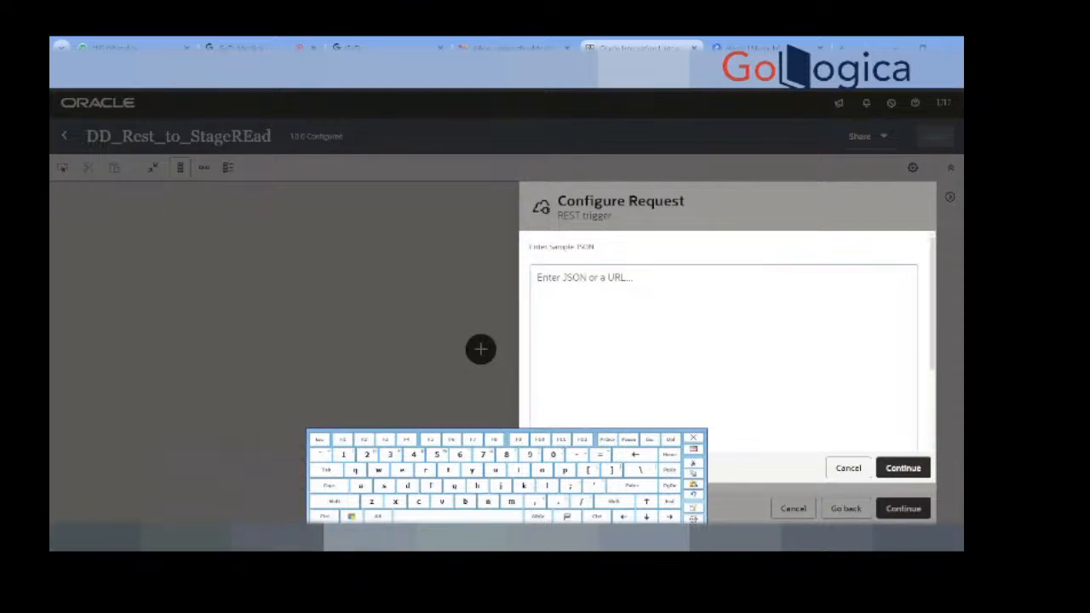
left_click(312, 84)
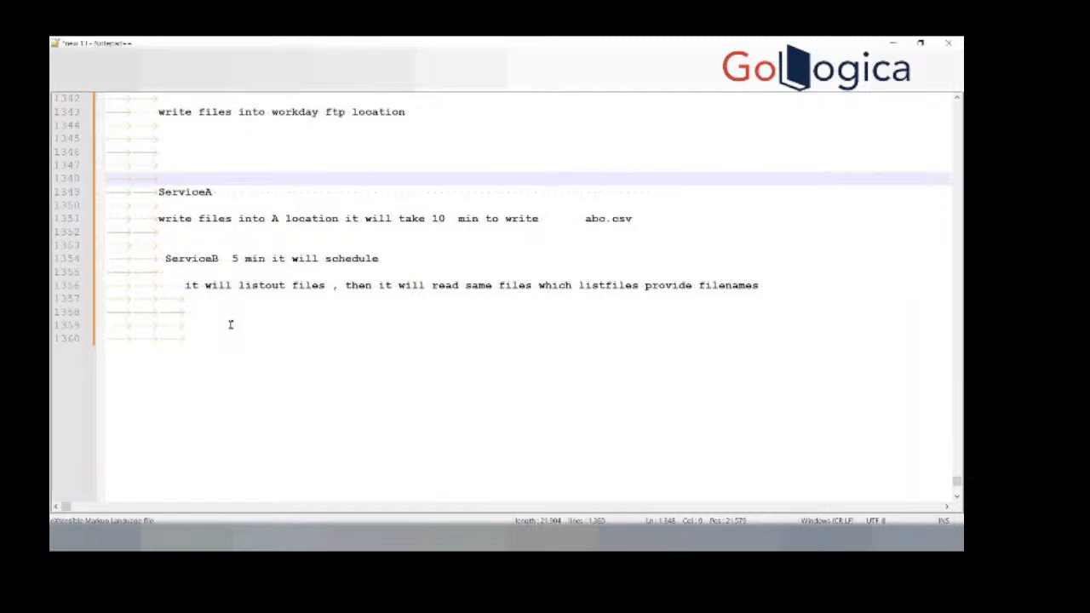
scroll(230, 324, "up", 16)
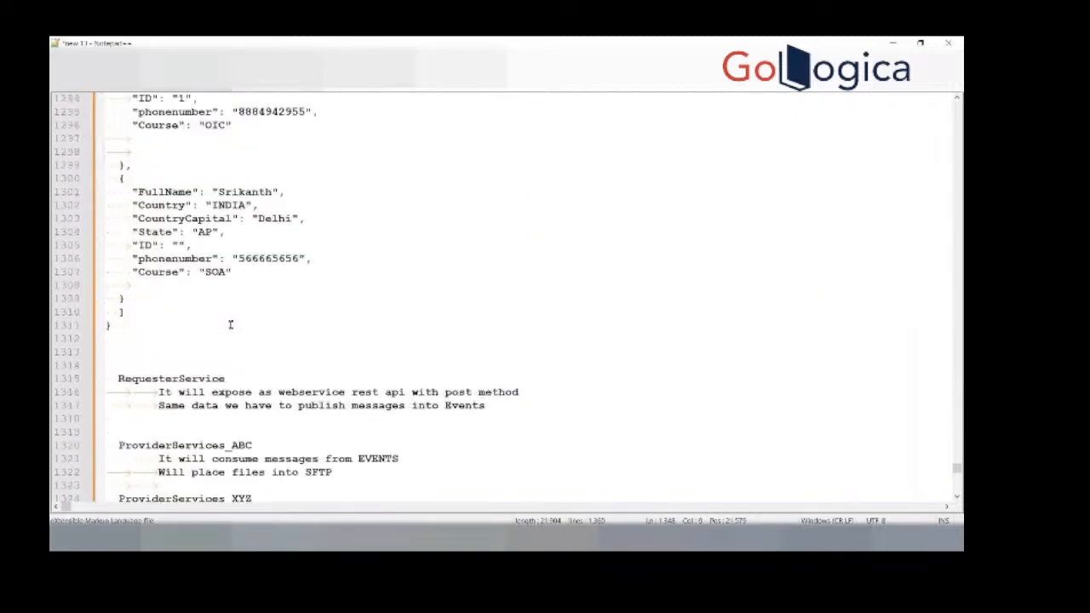
scroll(230, 324, "up", 4)
left_click_drag(118, 486, 86, 169)
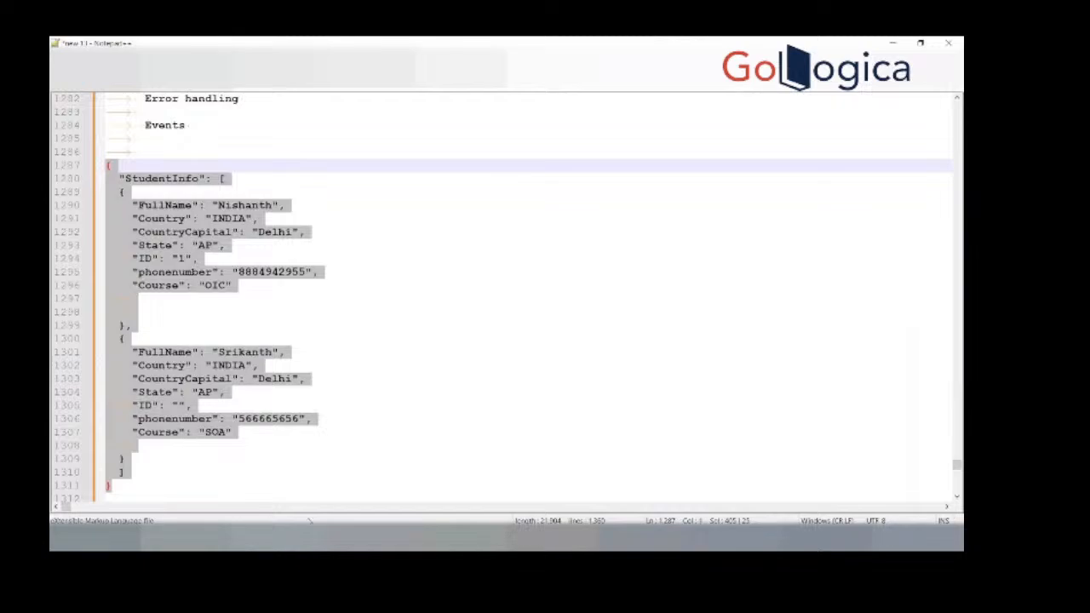
Step: In Oracle Integration, paste the StudentInfo JSON as the request sample, accept it and proceed to the response configuration
key("alt+Tab")
left_click(667, 324)
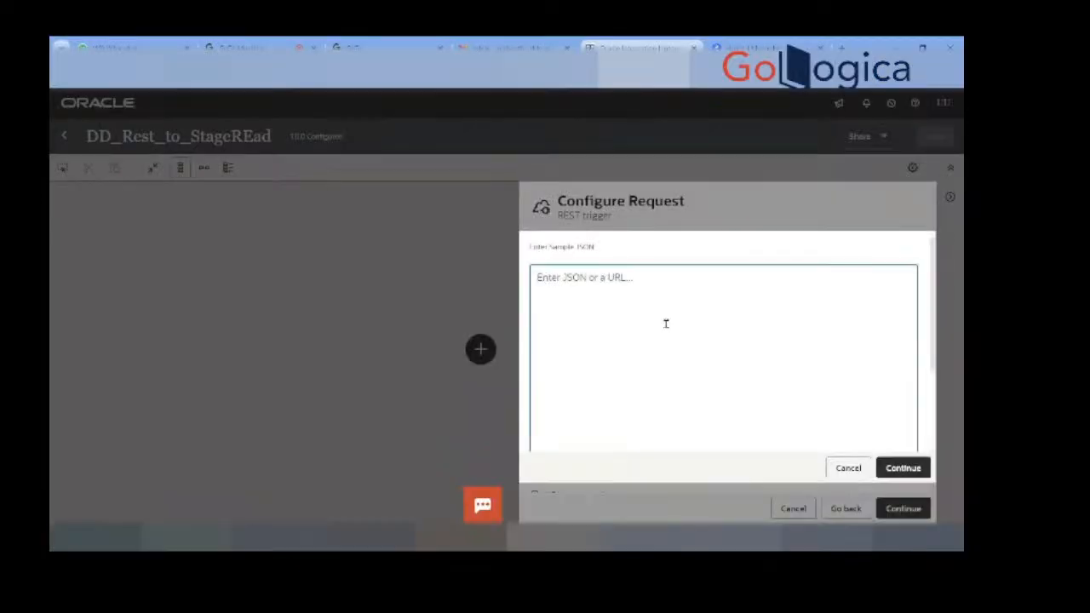
key("ctrl+v")
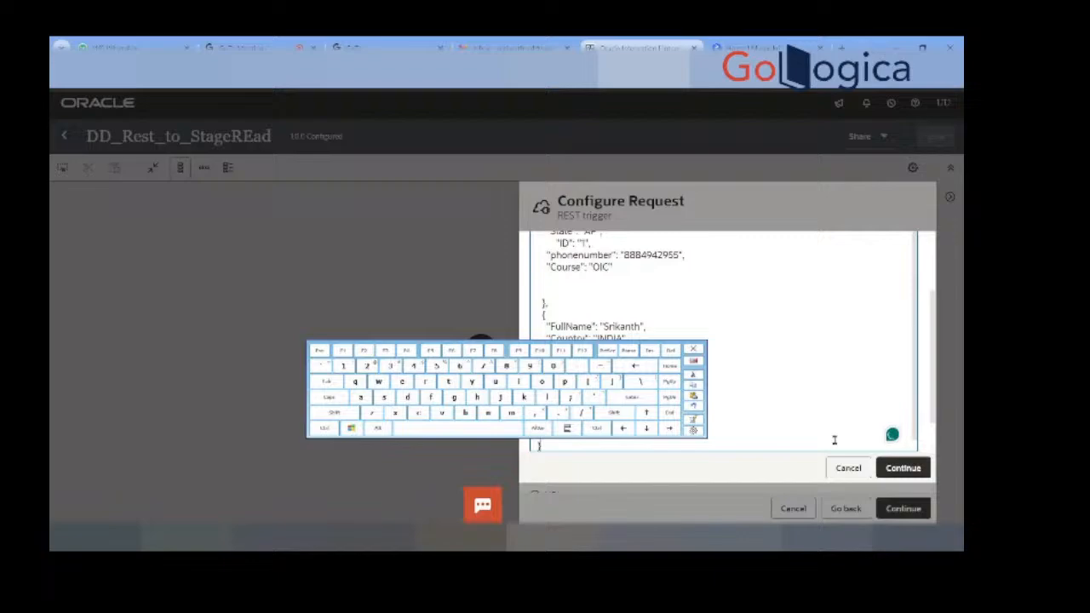
left_click(904, 470)
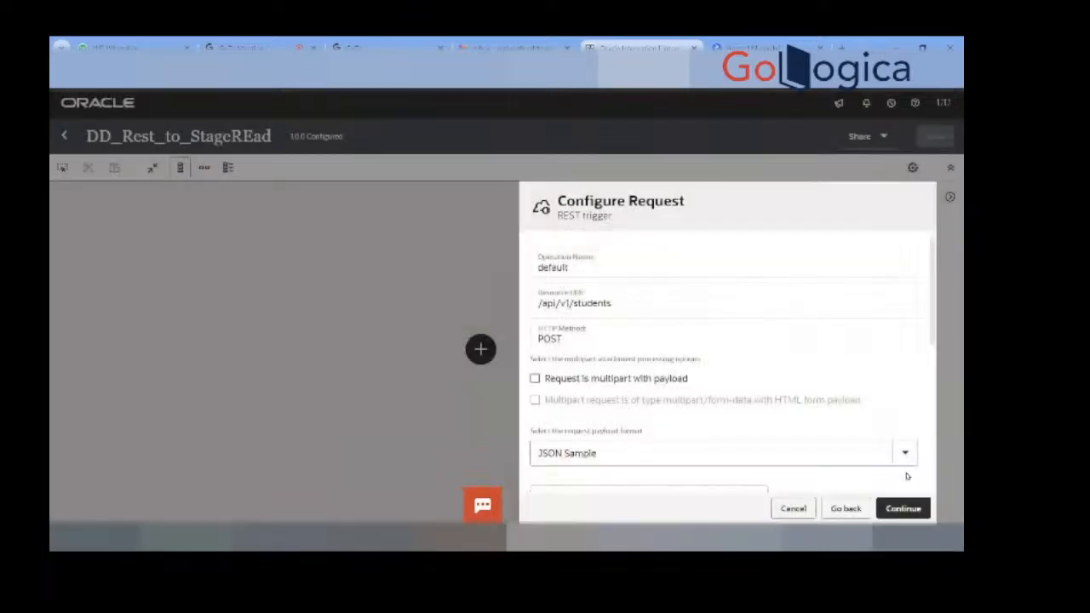
scroll(875, 469, "down", 5)
left_click(899, 508)
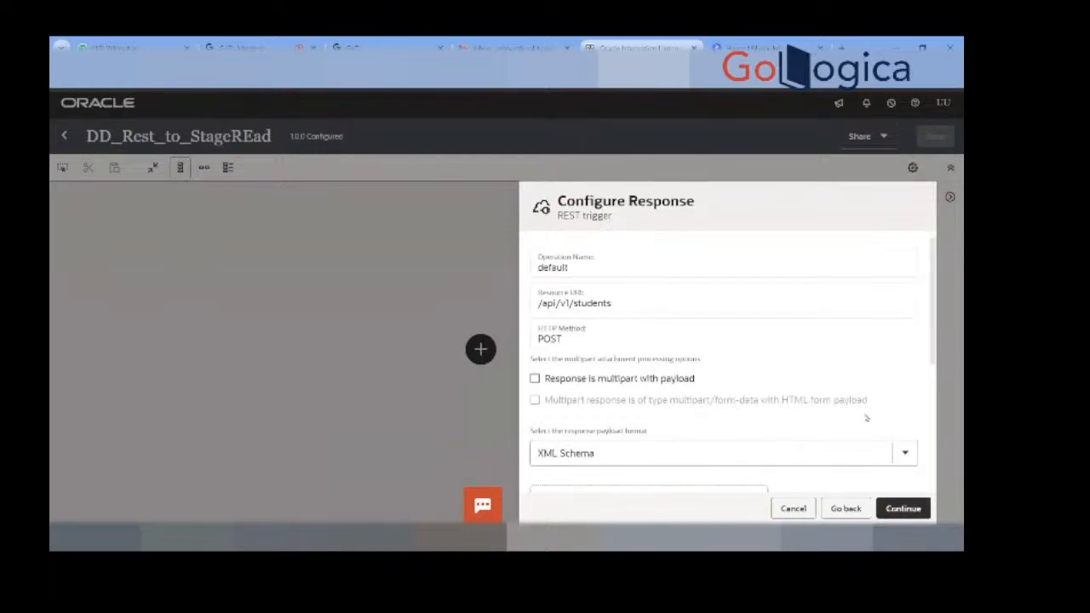
Step: Set the response payload format to JSON Sample and open the inline editor for the sample
scroll(758, 409, "down", 3)
left_click(705, 278)
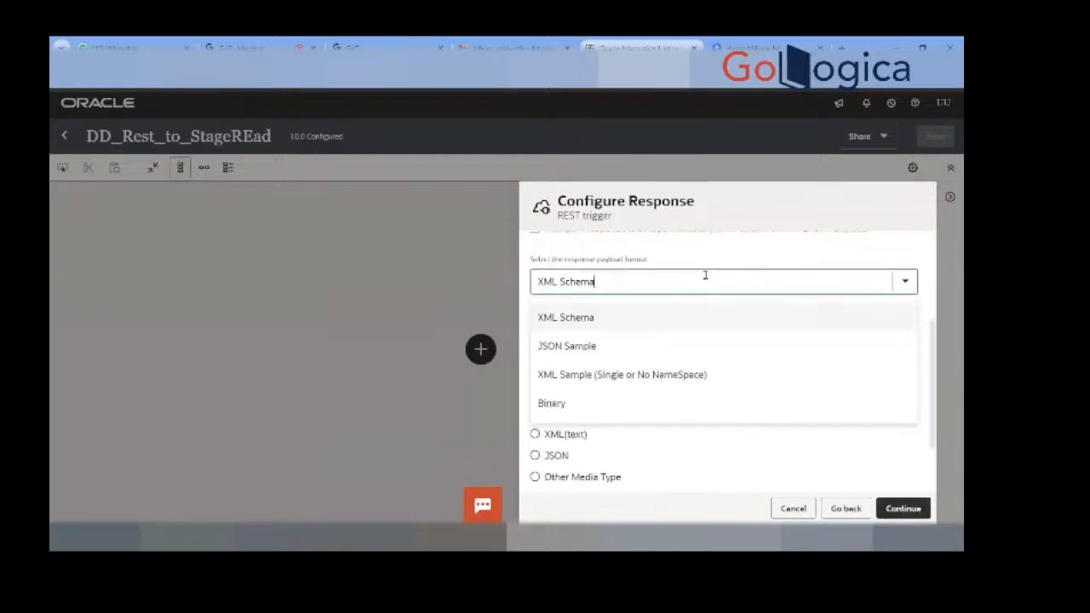
left_click(614, 354)
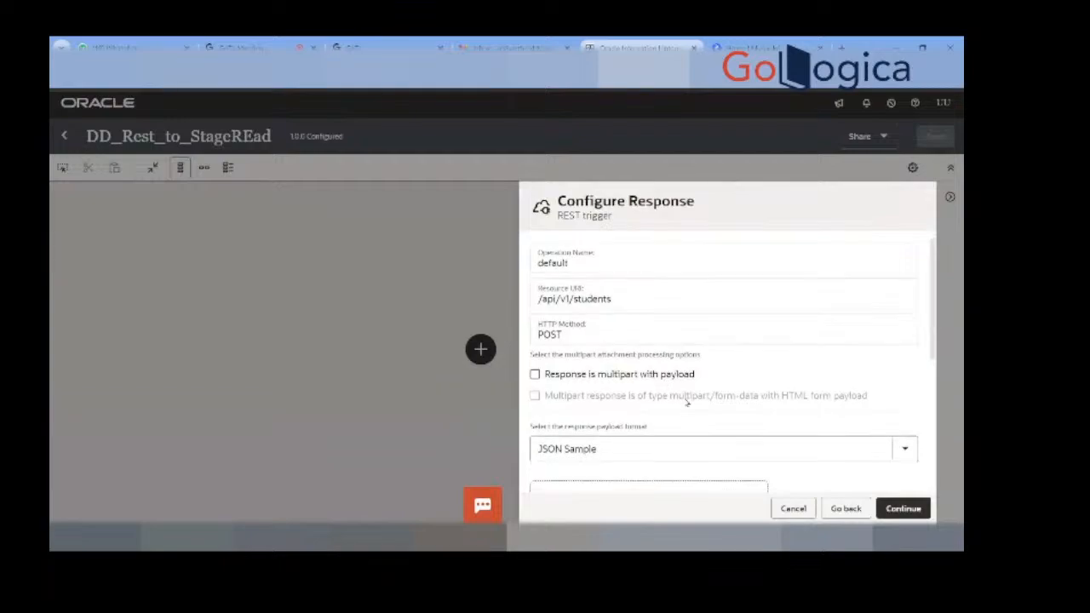
scroll(686, 401, "down", 3)
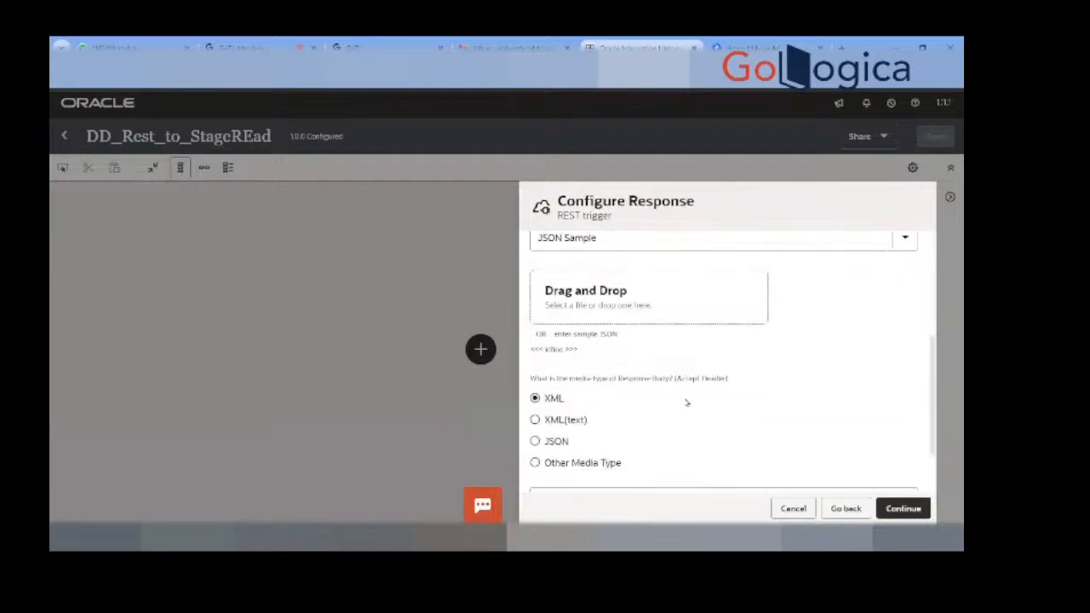
left_click(562, 348)
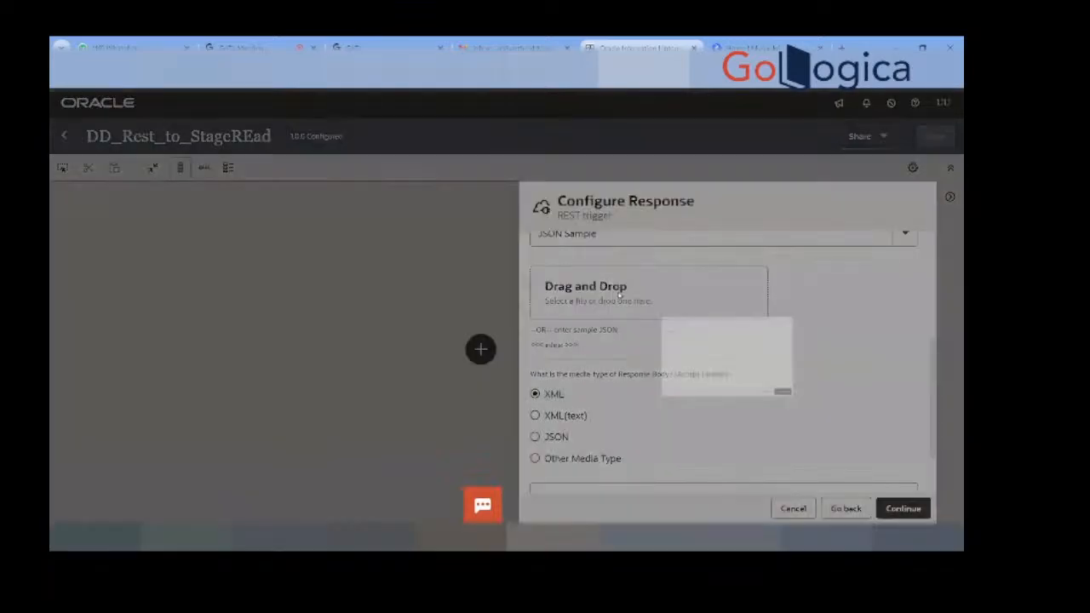
Step: Enter {"status":""} as the response JSON sample, accept it and finish the REST trigger configuration
left_click(638, 324)
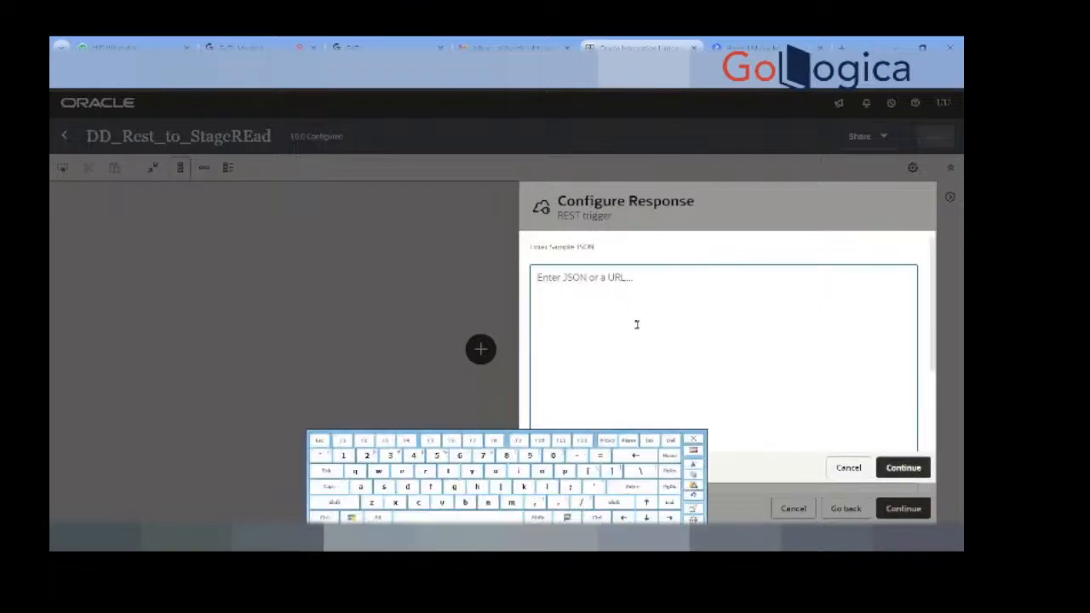
type("{   }")
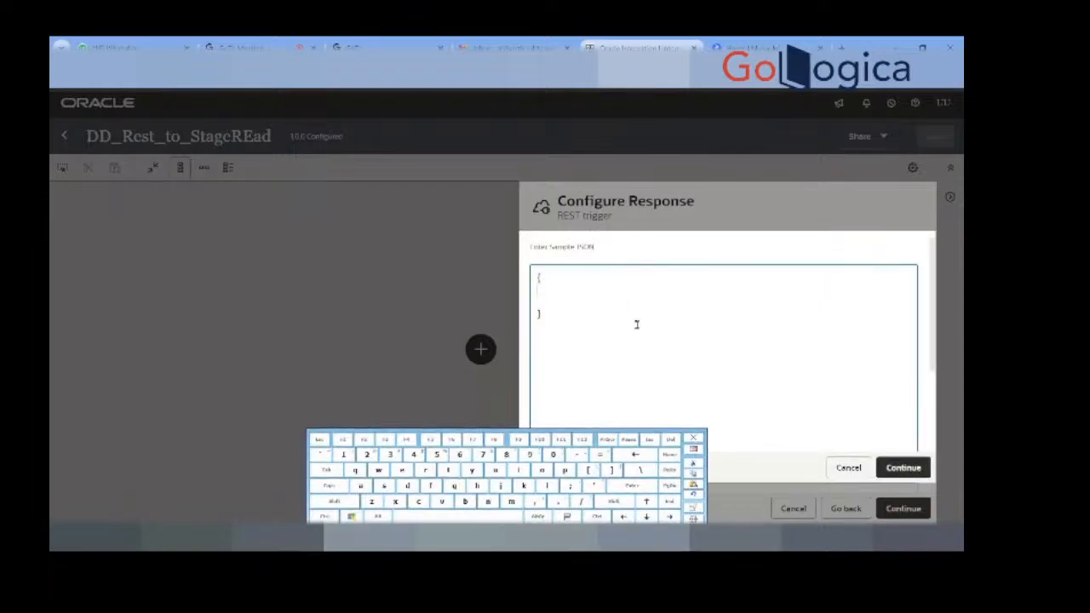
type("\"\"\"\"")
key("Left")
key("Left")
key("Left")
type("status")
key("Right")
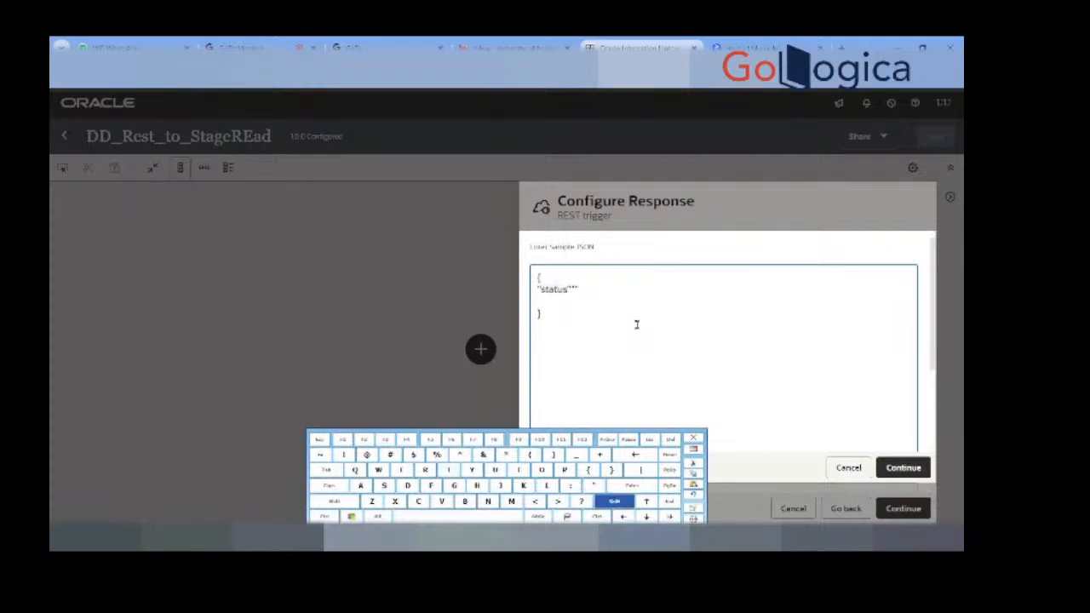
type(":")
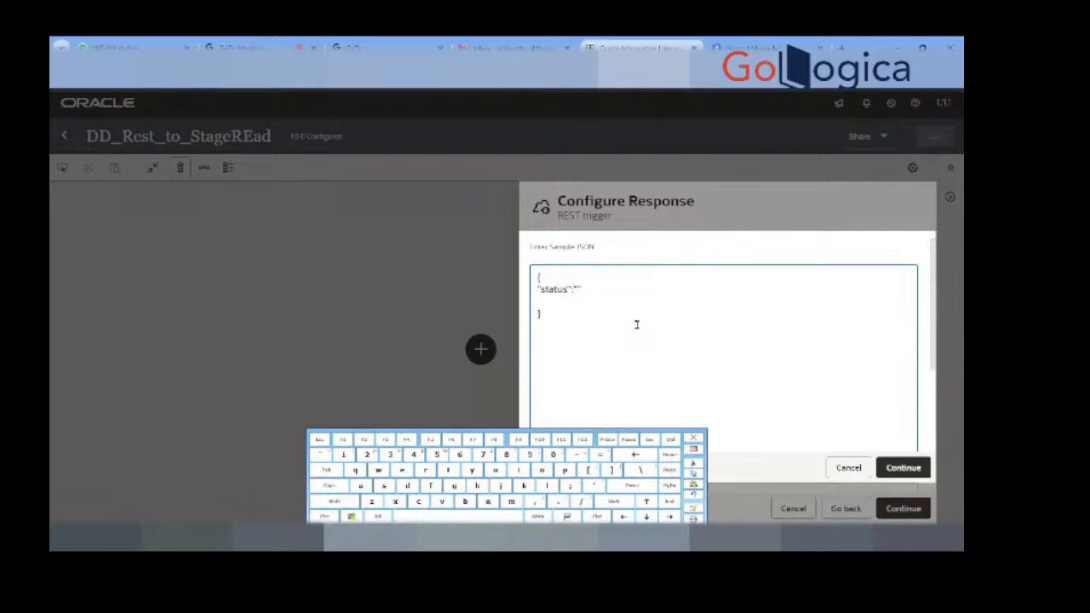
left_click(905, 470)
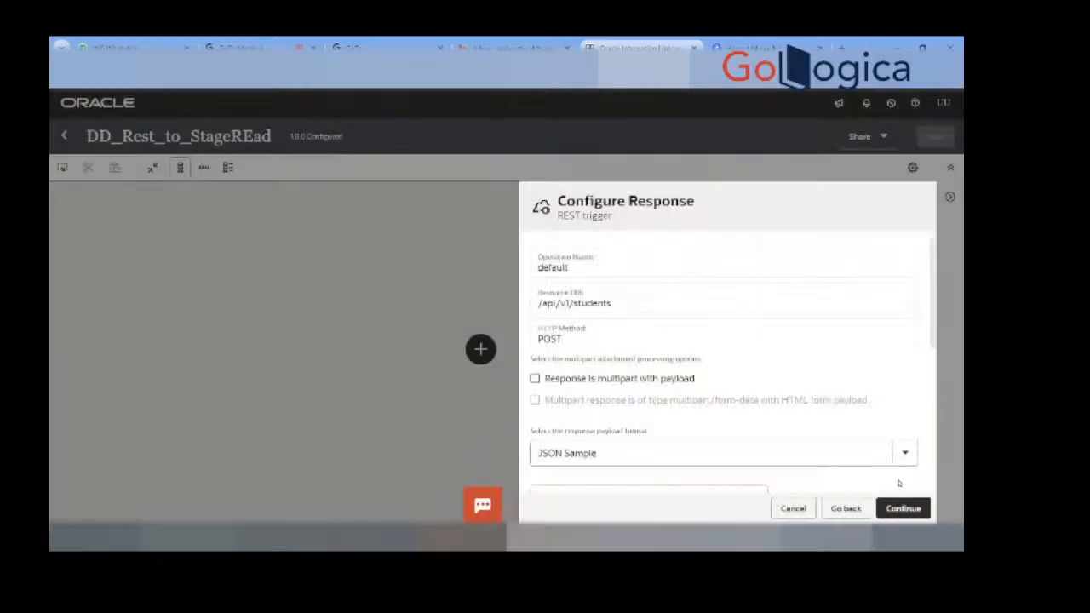
left_click(902, 508)
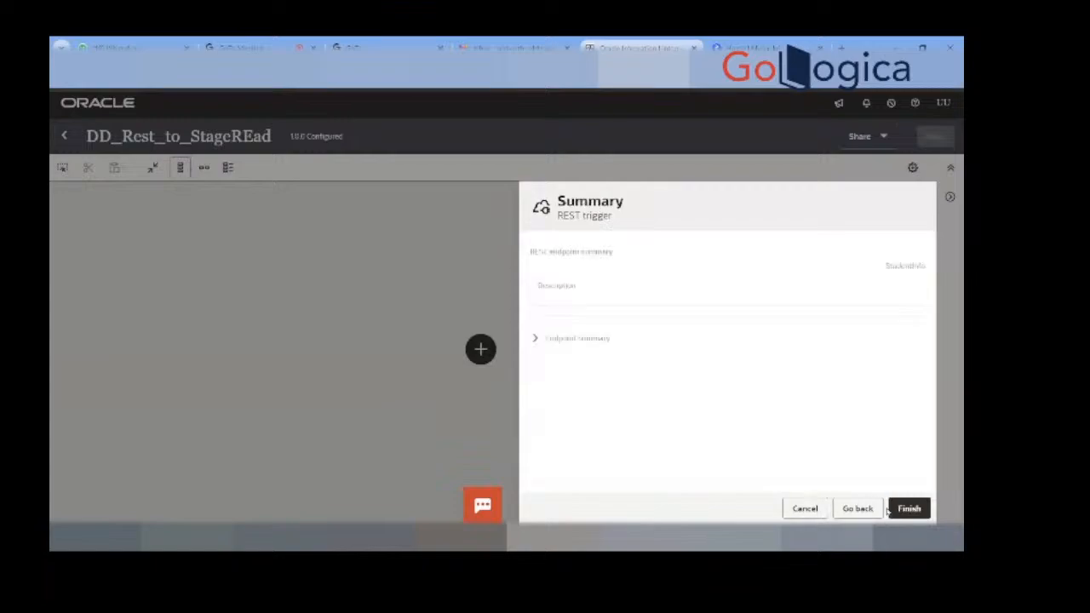
left_click(905, 509)
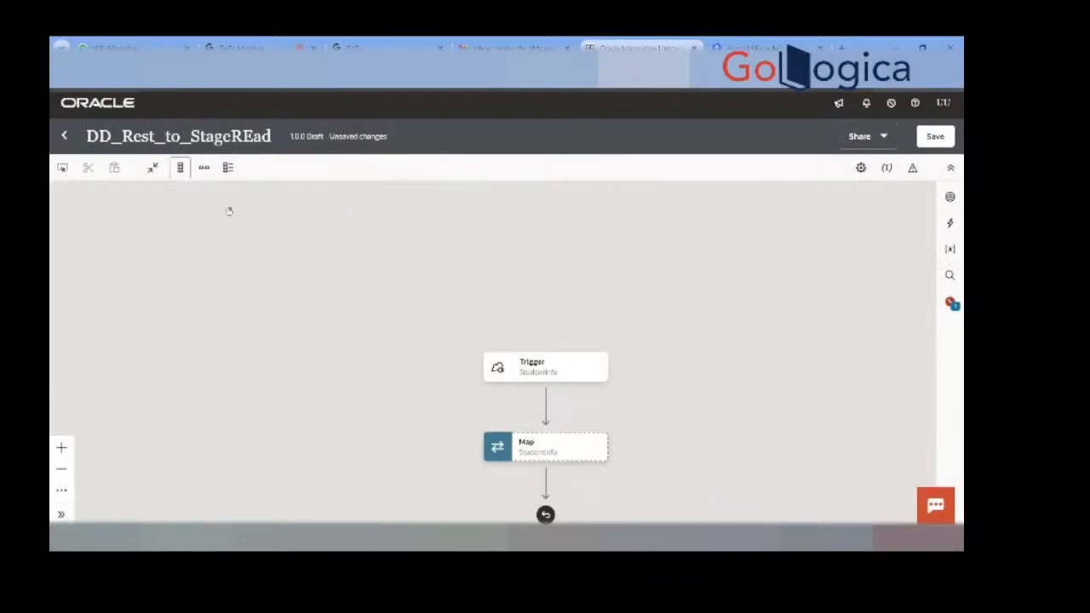
Step: Switch the integration canvas to the horizontal layout and save the integration
left_click(204, 168)
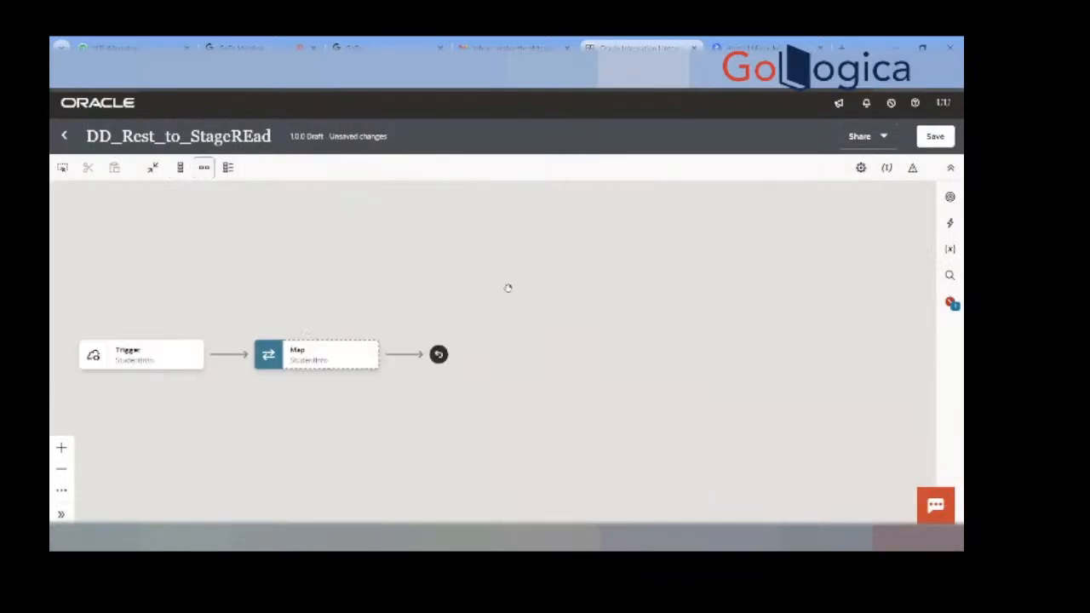
left_click(937, 137)
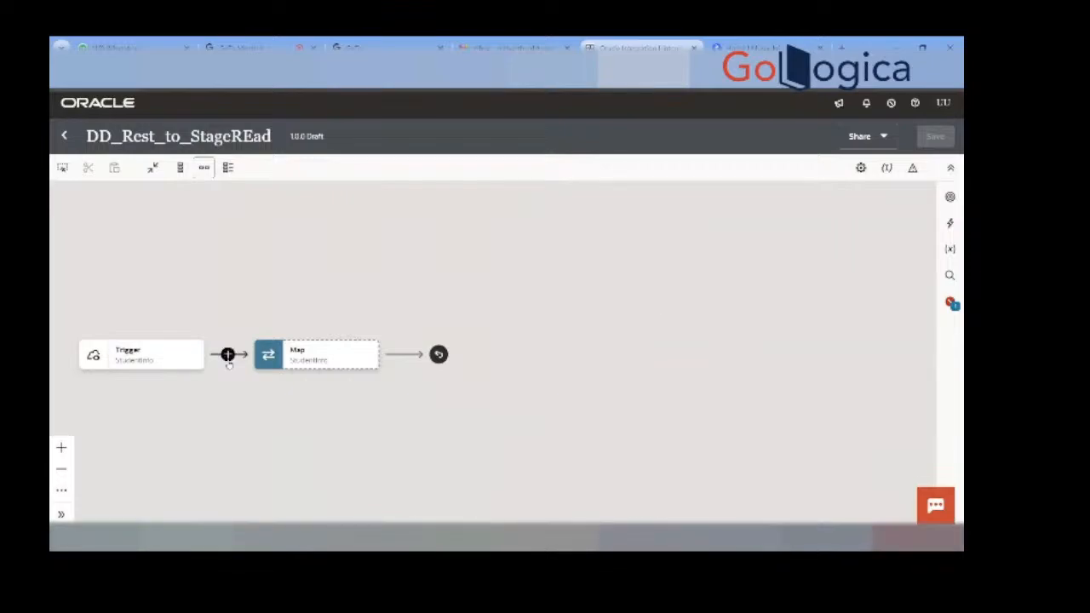
Step: Search for "stage" and add a Stage file action between the StudentInfo trigger and the map
left_click(227, 356)
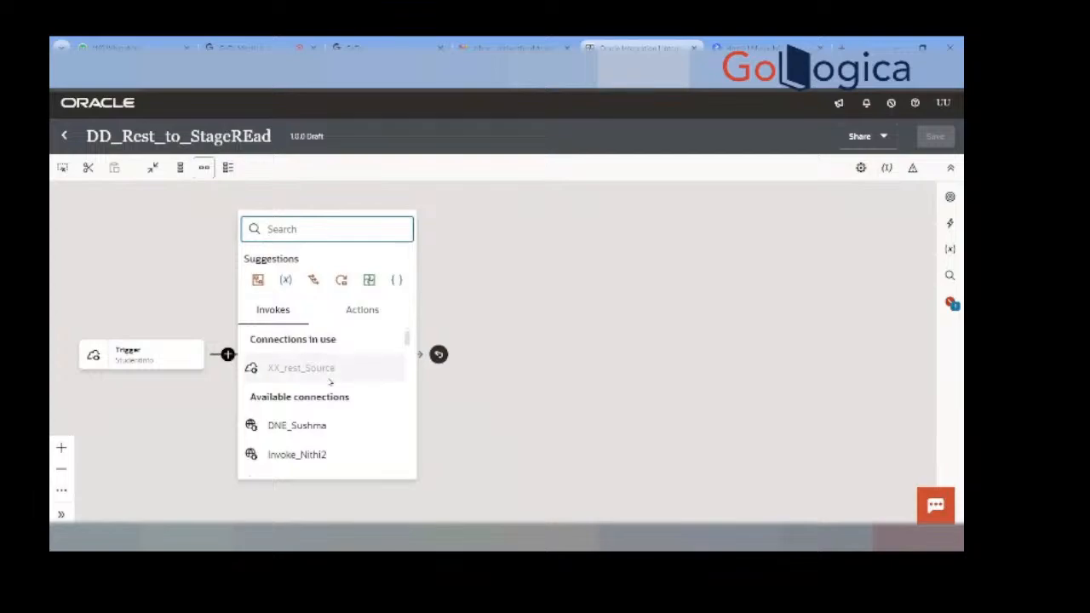
scroll(330, 383, "down", 5)
scroll(331, 382, "down", 1)
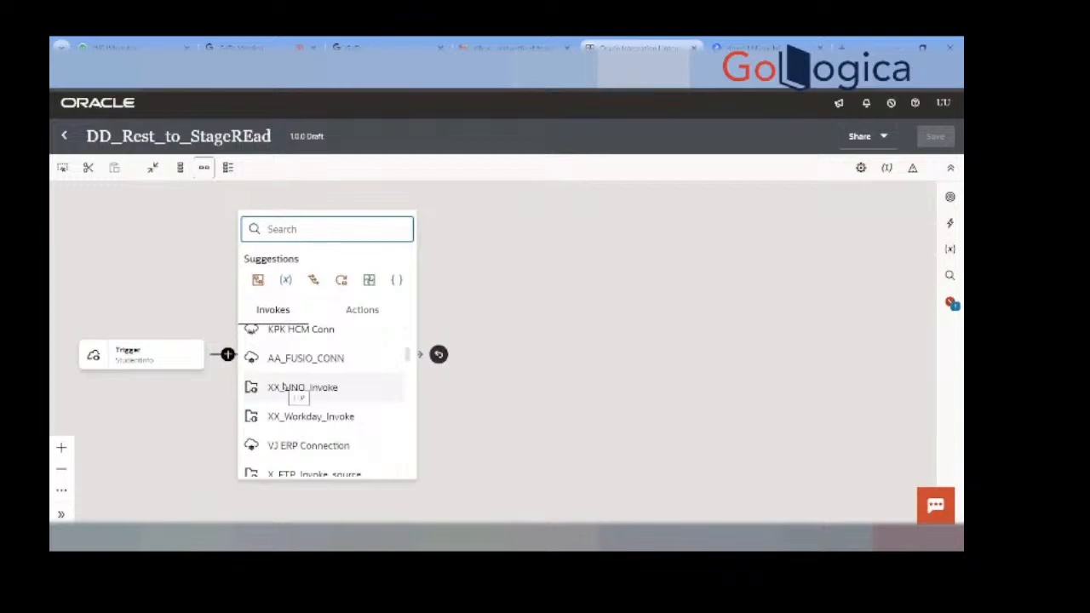
scroll(284, 388, "up", 6)
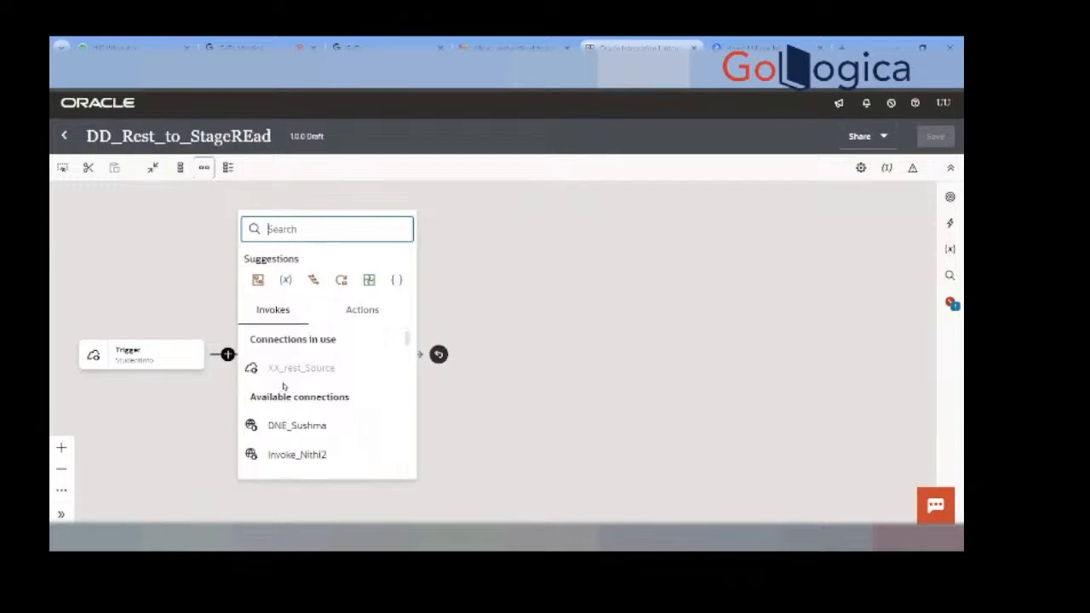
type("s")
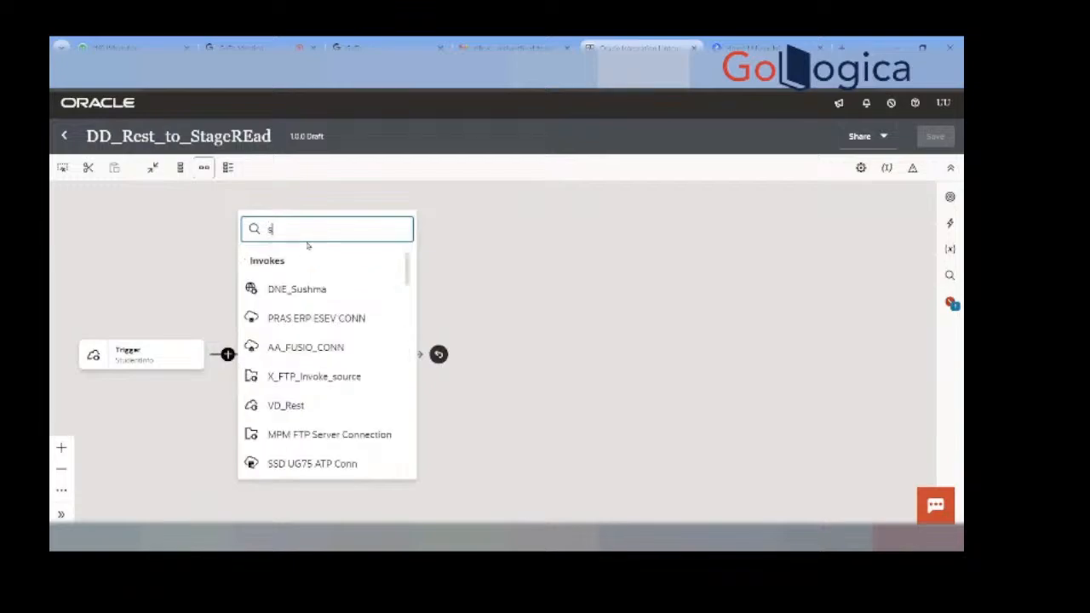
type("tage")
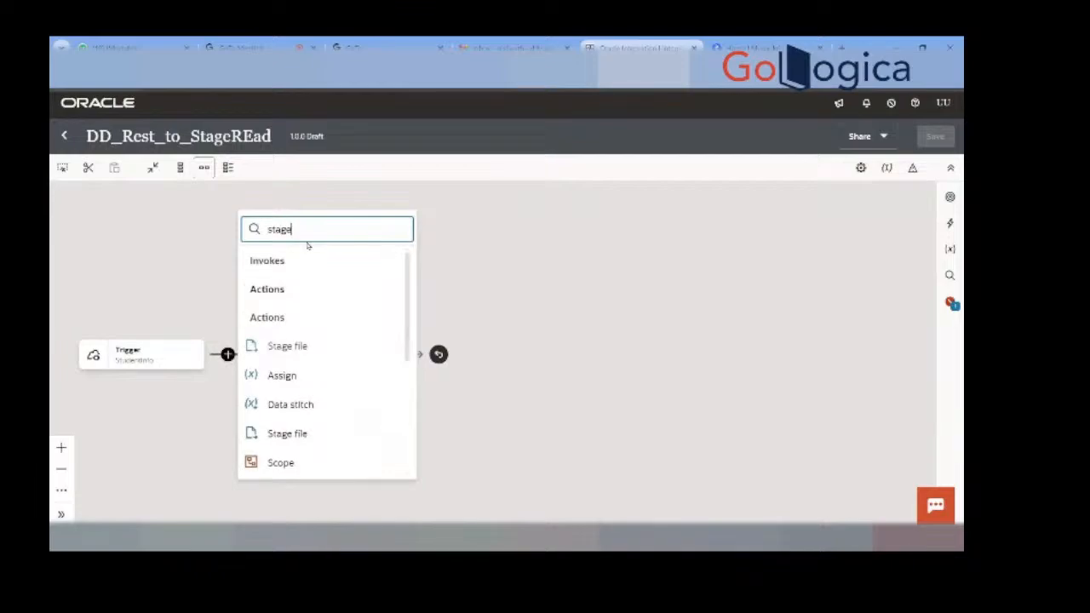
left_click(290, 346)
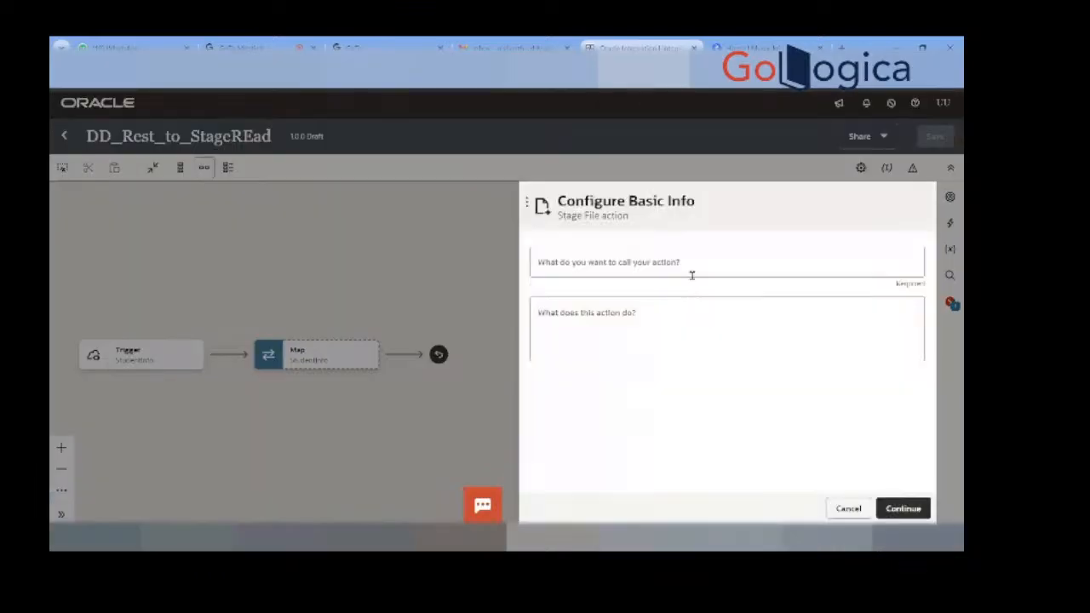
Step: Name the stage file action FileWrite, without a space, and proceed to the operation configuration
left_click(692, 270)
type("File Write")
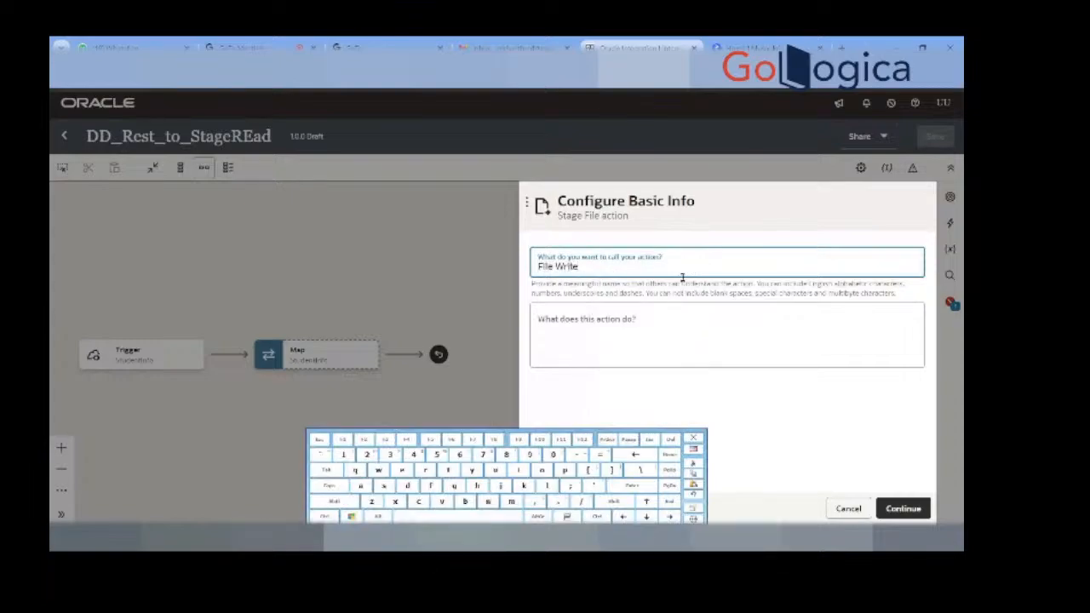
left_click(907, 509)
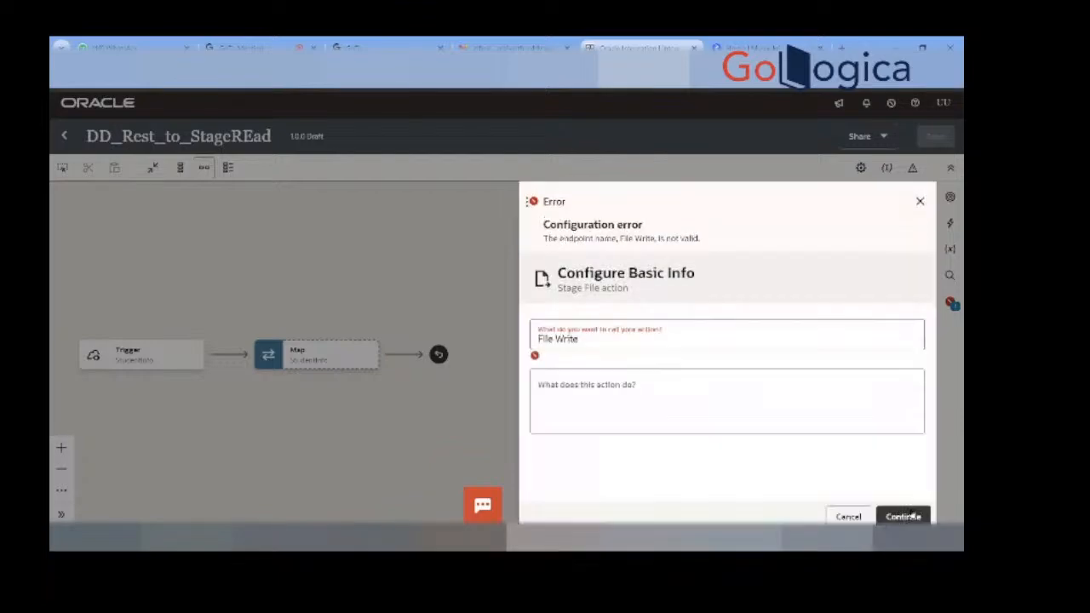
left_click(556, 338)
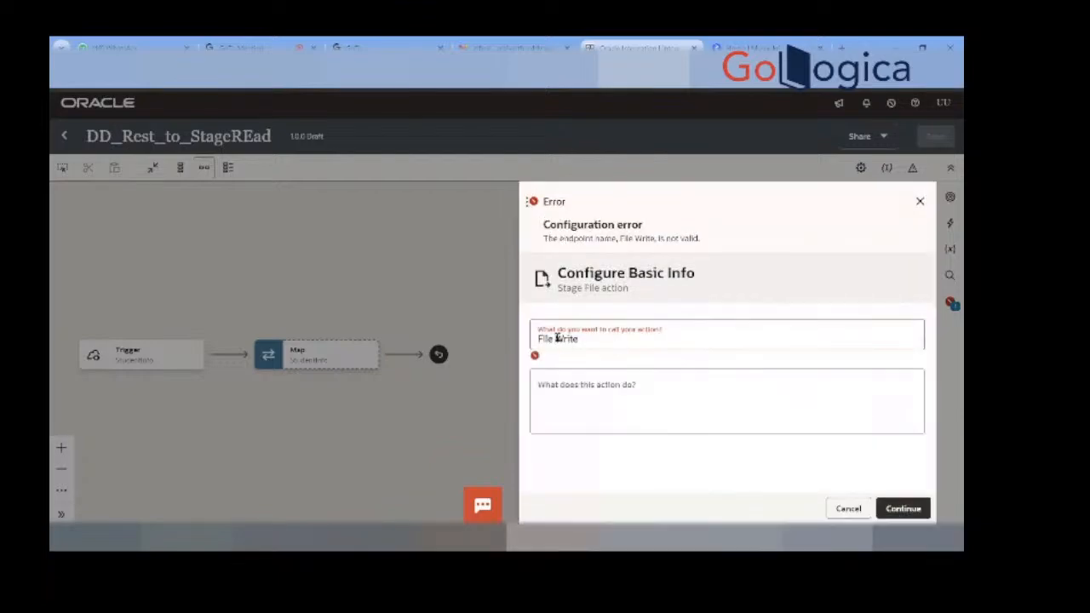
key("BackSpace")
left_click(890, 508)
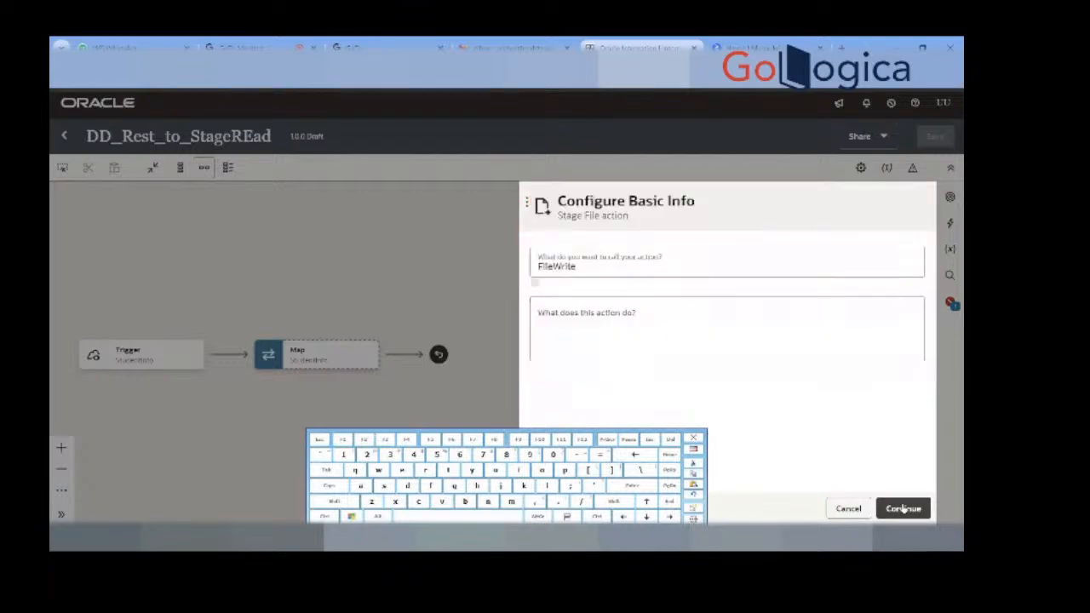
Step: Set the stage file operation to Write File with the file name 'customers.csv' in single quotes
left_click(607, 266)
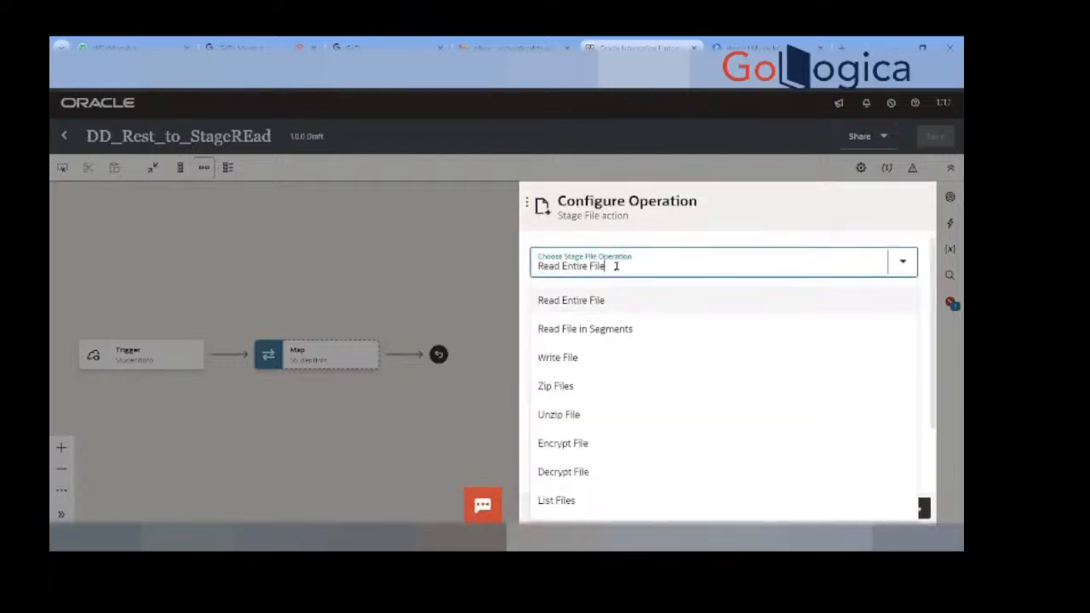
left_click(600, 360)
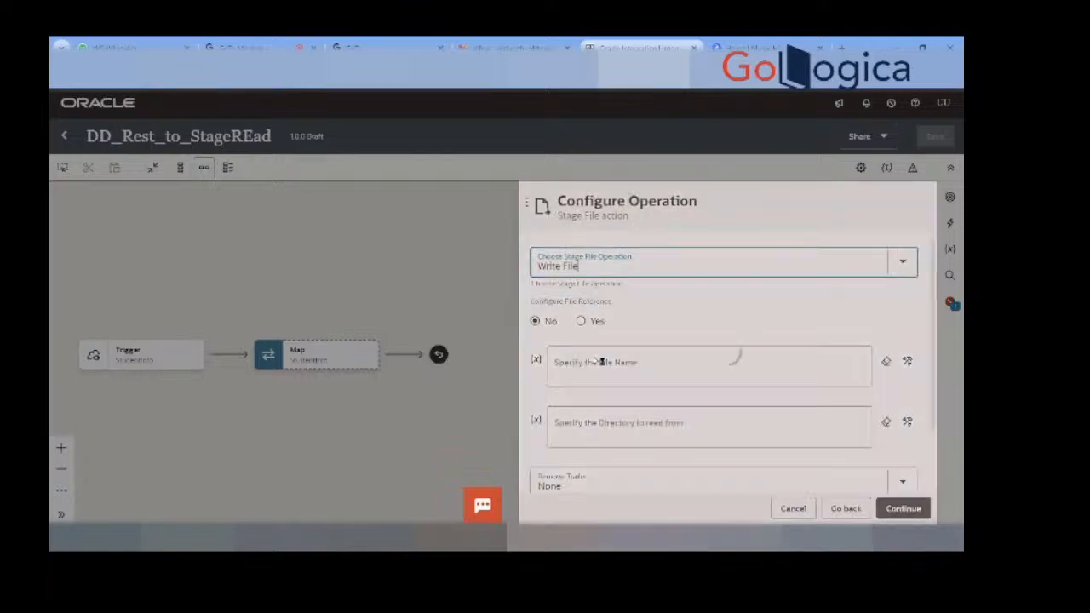
left_click(648, 320)
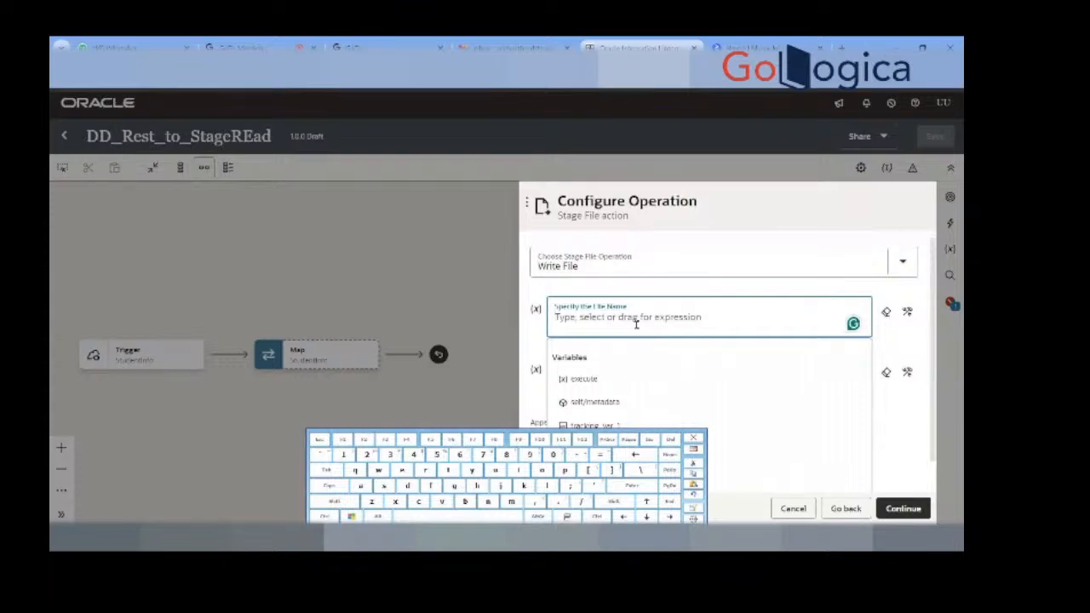
type("'cus")
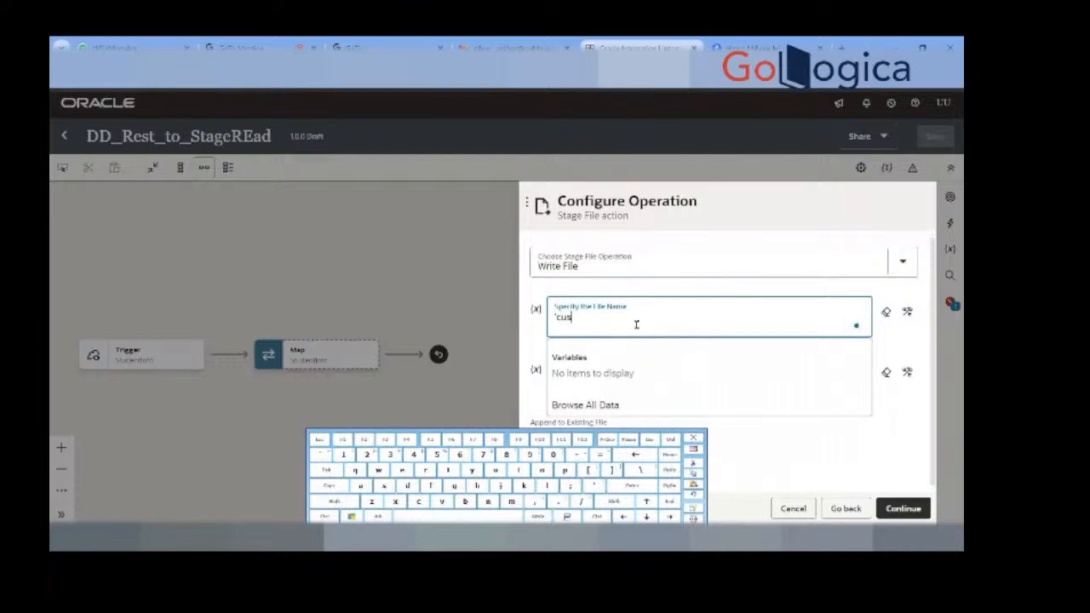
type("tomers.csv'")
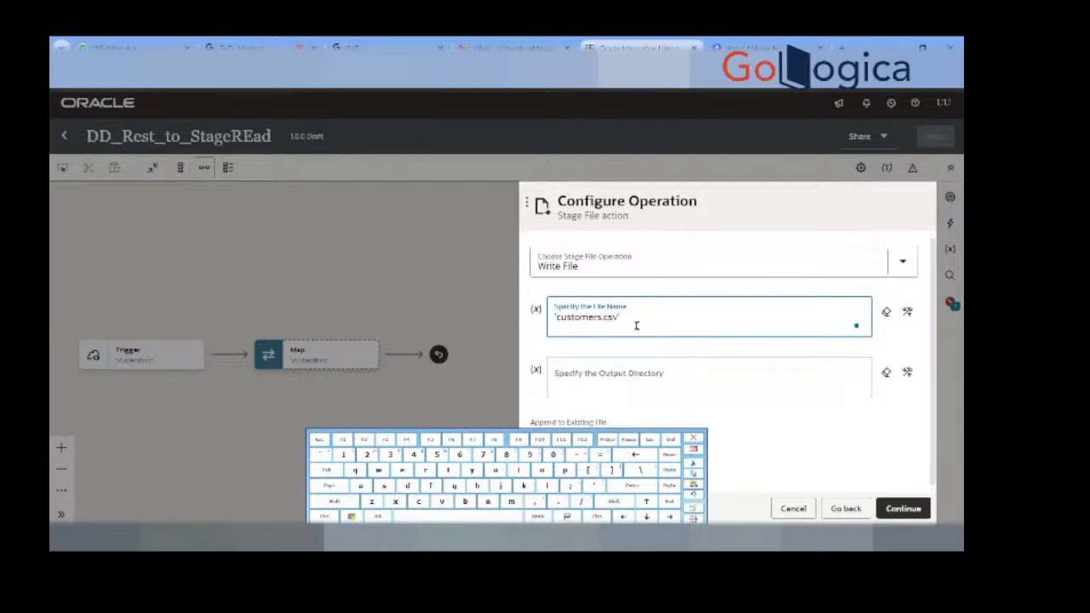
Step: Set the output directory to '/temp' in single quotes, enable Append and proceed to the schema options
left_click(649, 380)
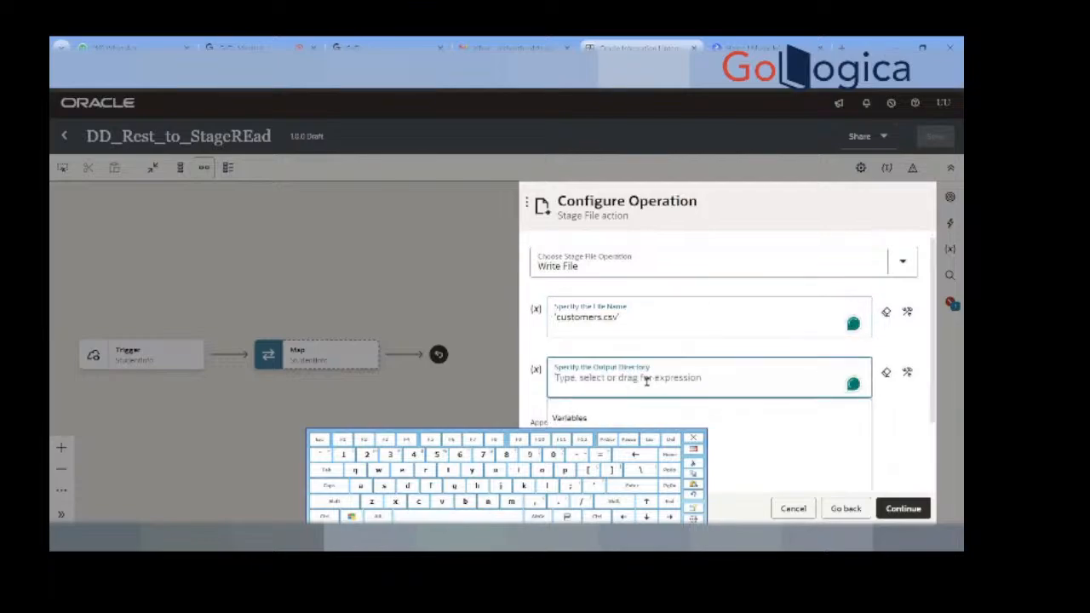
type("/")
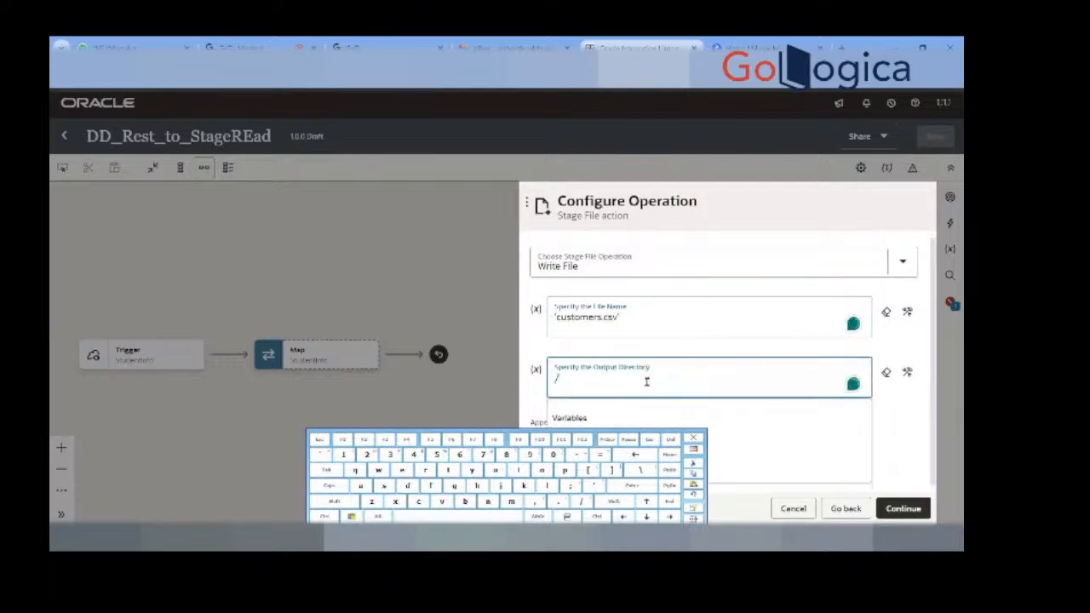
key("BackSpace")
type("'")
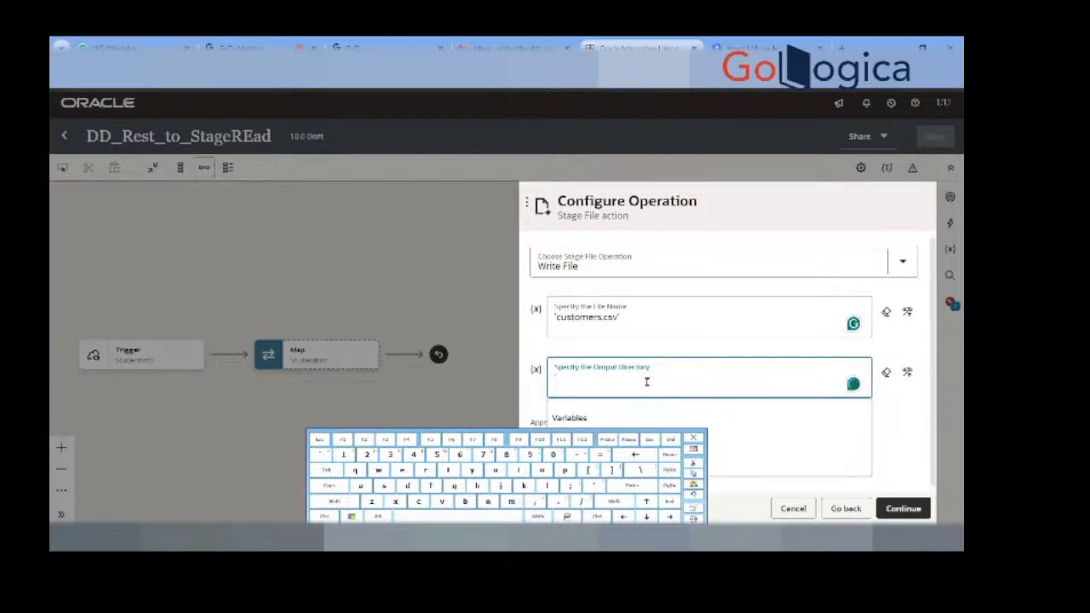
type("/temp")
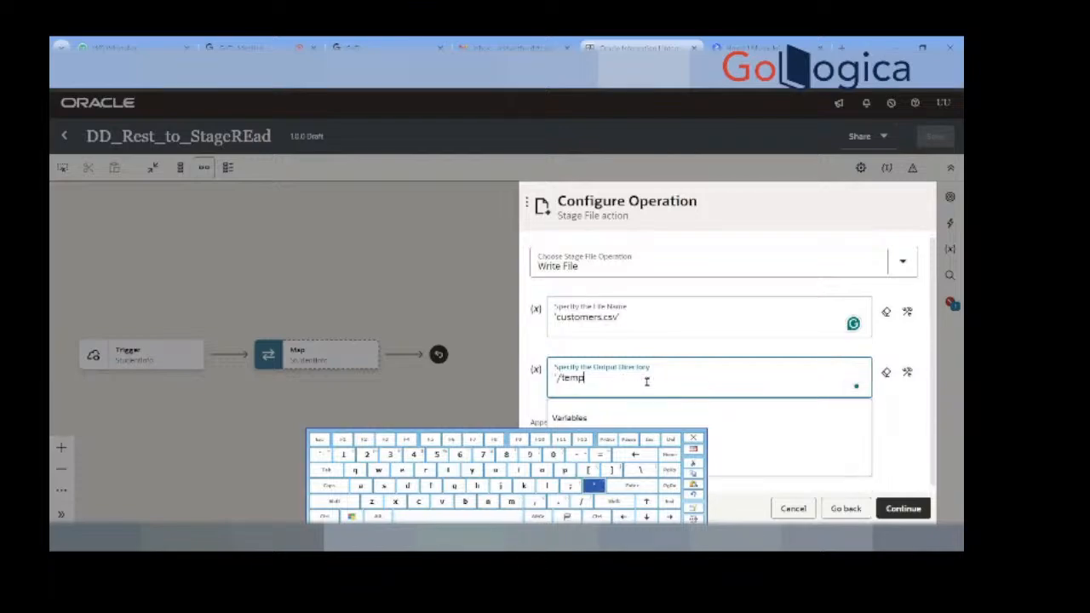
type("'")
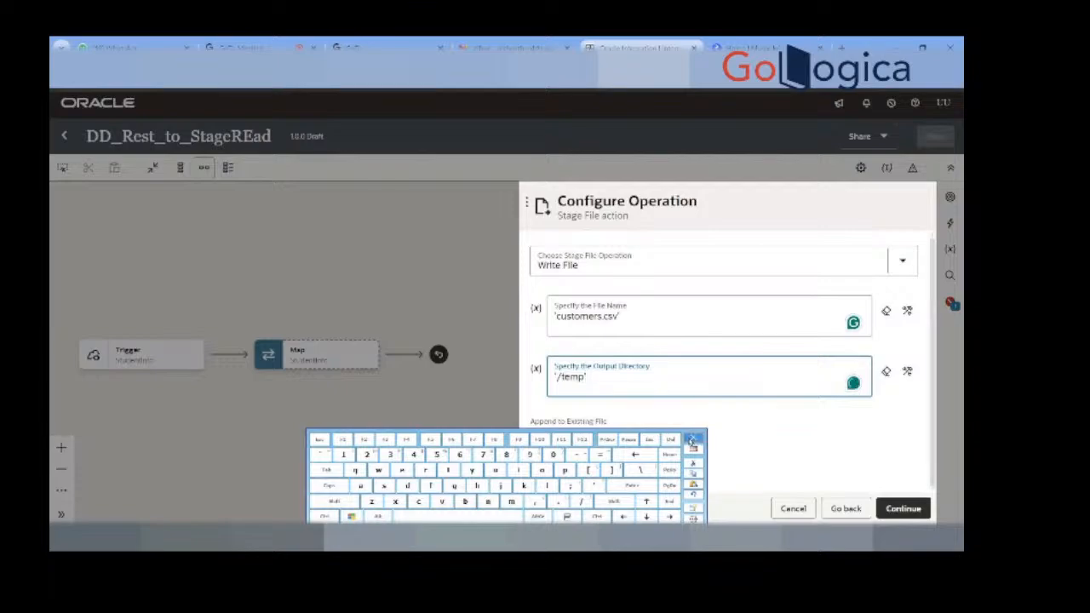
left_click(692, 440)
left_click(564, 442)
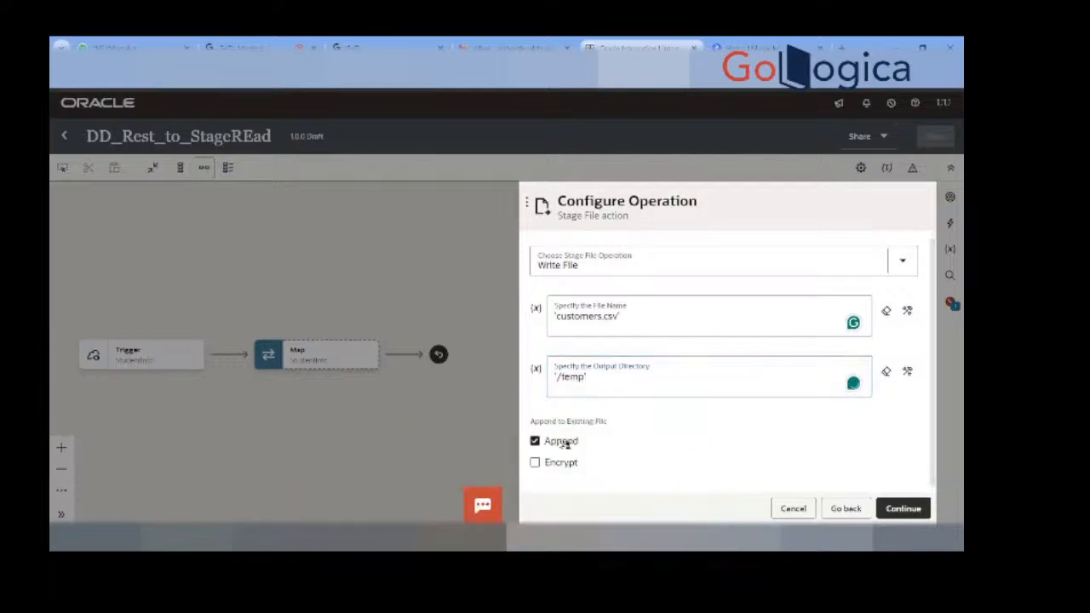
left_click(903, 509)
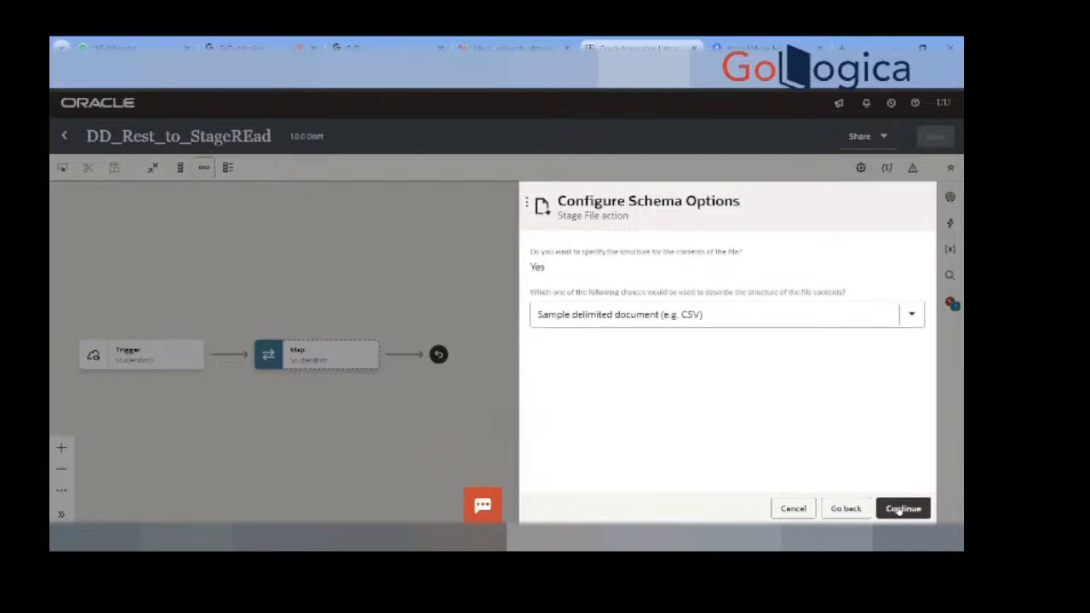
Step: Keep the sample delimited CSV document as the schema choice and load uno.csv as the sample file for the format definition
left_click(901, 509)
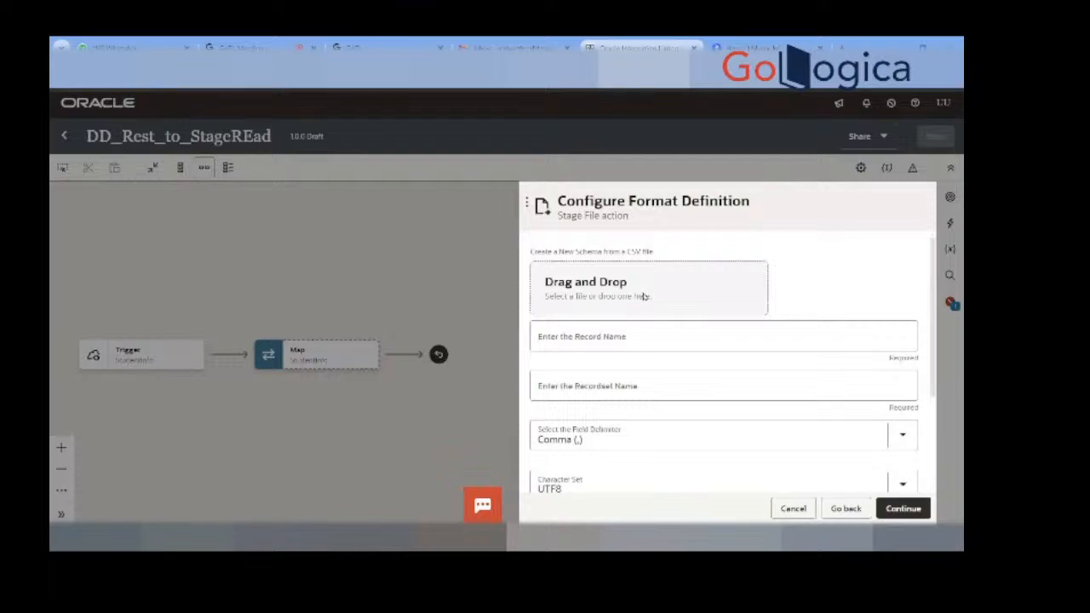
left_click(621, 284)
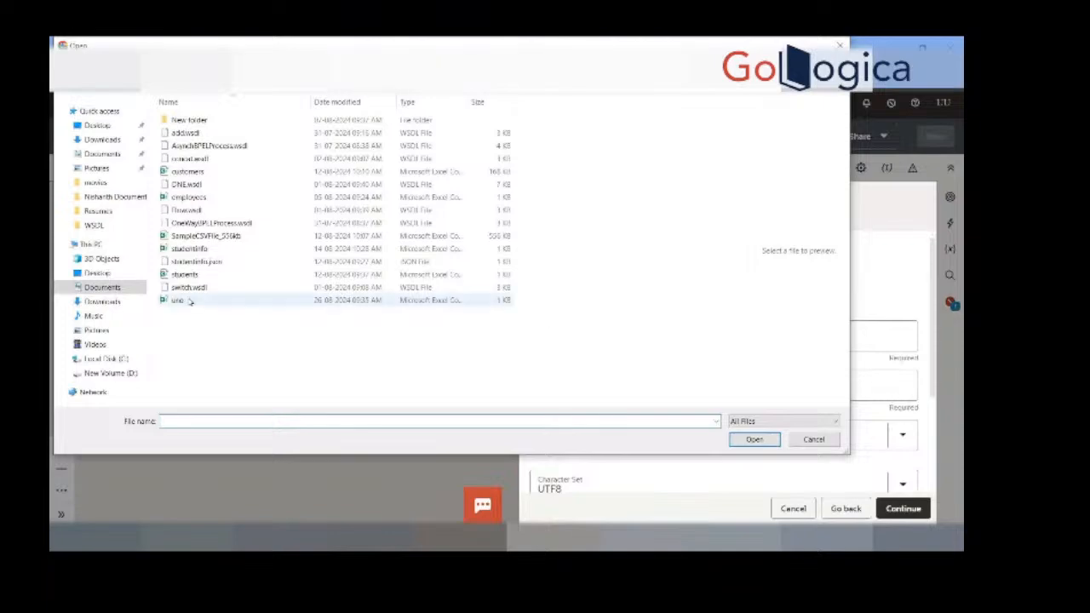
left_click(187, 301)
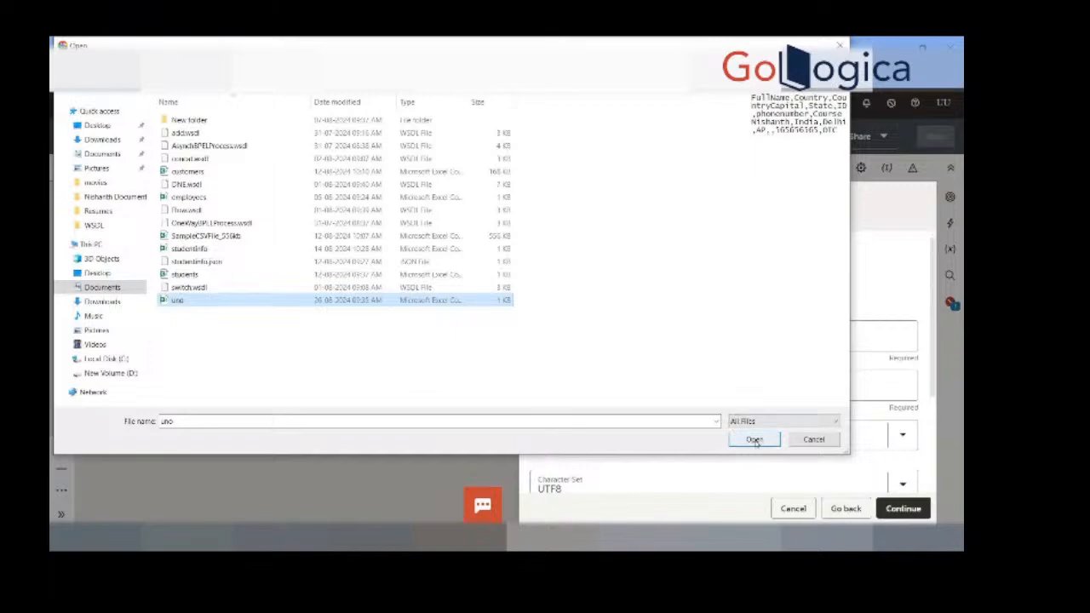
left_click(754, 440)
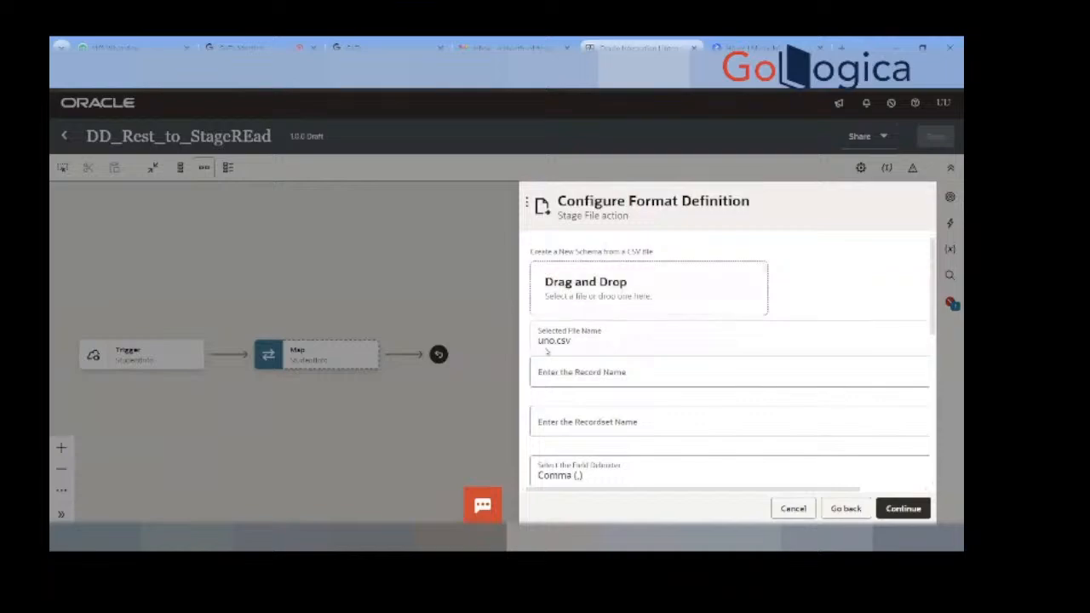
Step: Set the record name to student and the recordset name to students in the format definition
left_click(608, 373)
left_click(621, 423)
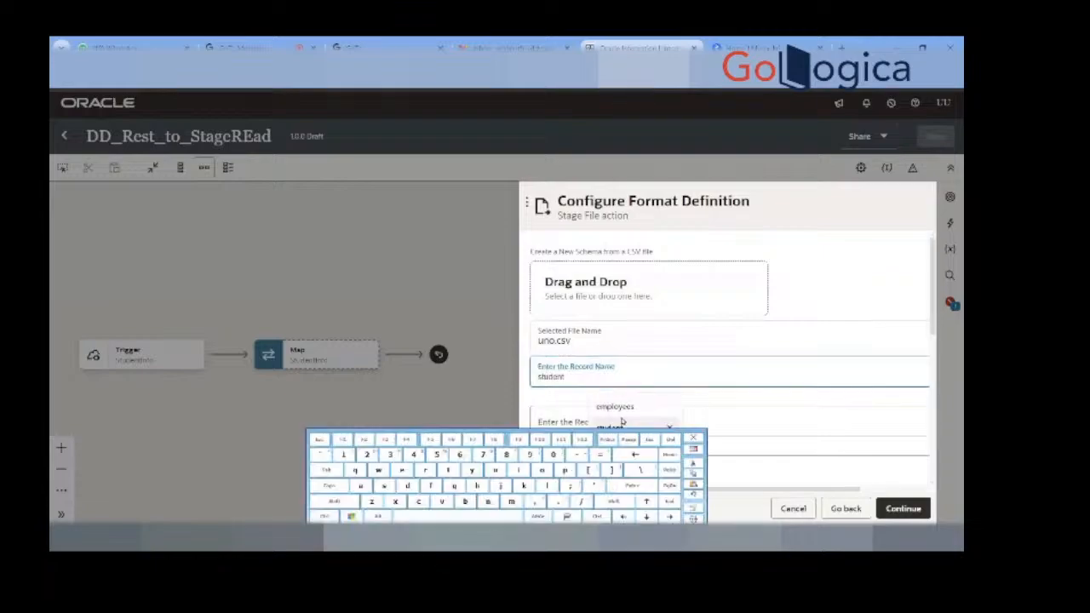
left_click(623, 422)
left_click(620, 417)
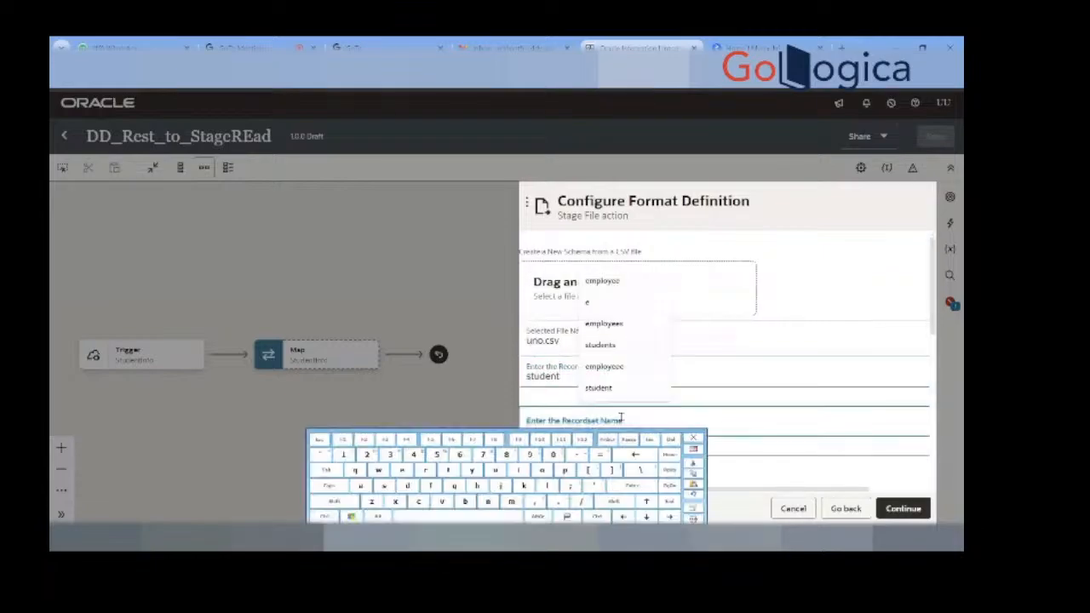
left_click(619, 345)
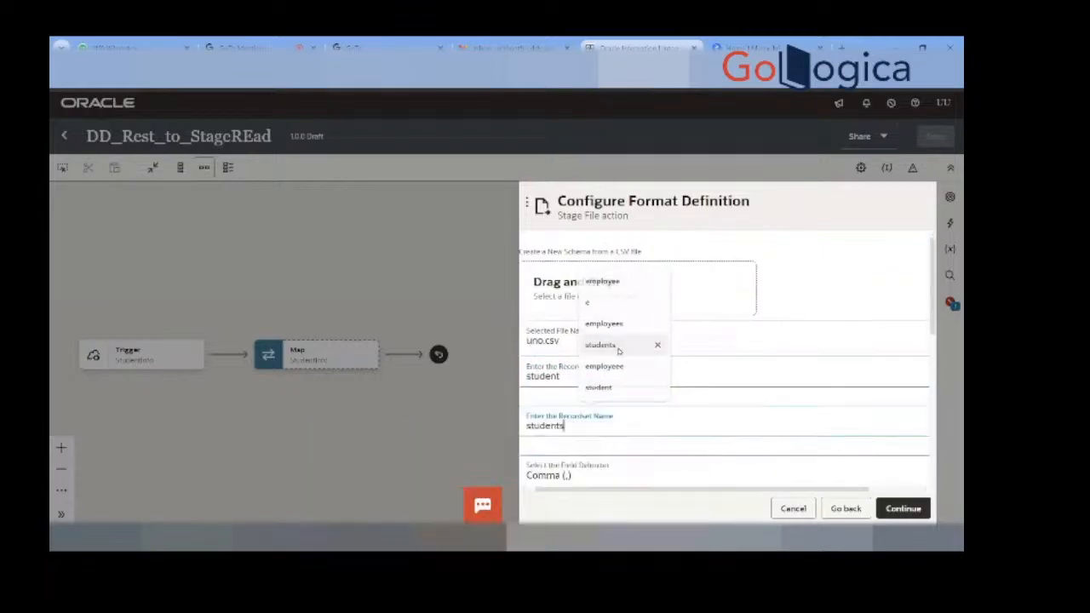
left_click(694, 334)
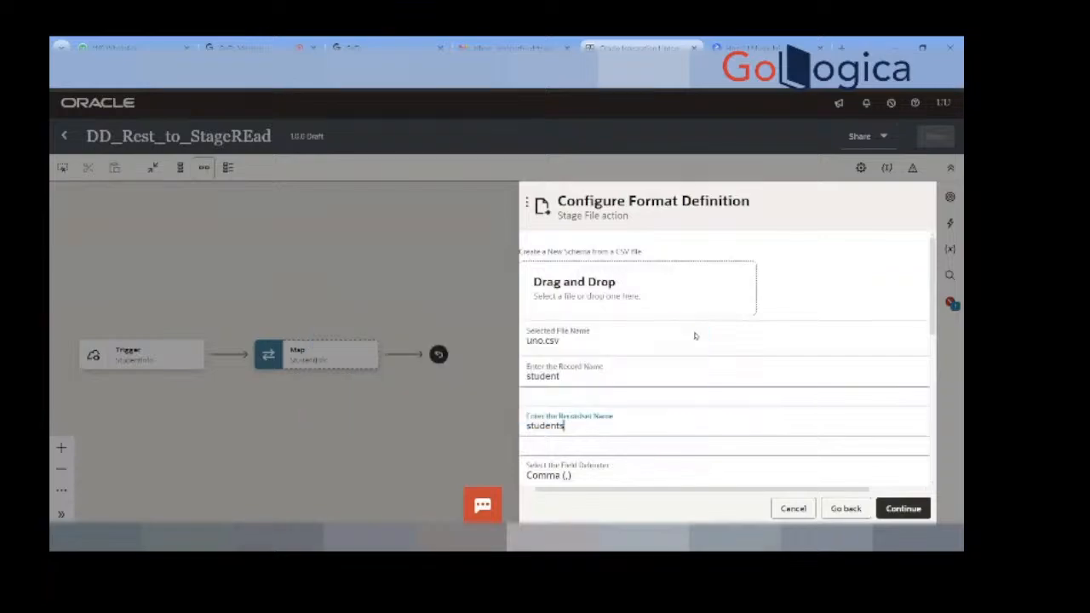
Step: Check the column definitions from the sample CSV, accept the format definition and finish the FileWrite stage file action
scroll(702, 385, "down", 1)
scroll(702, 385, "down", 5)
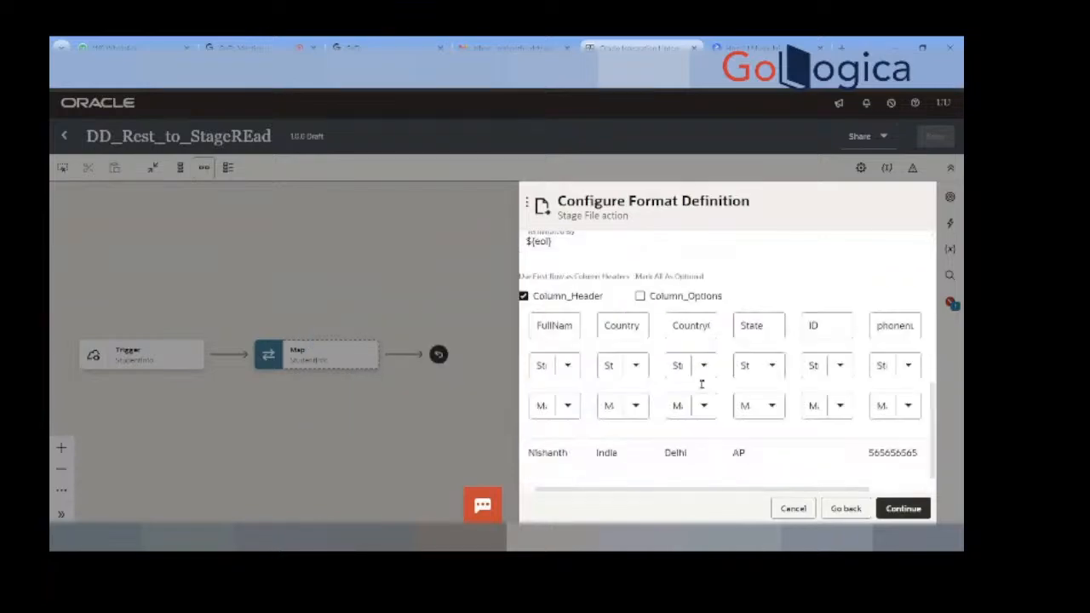
left_click(900, 509)
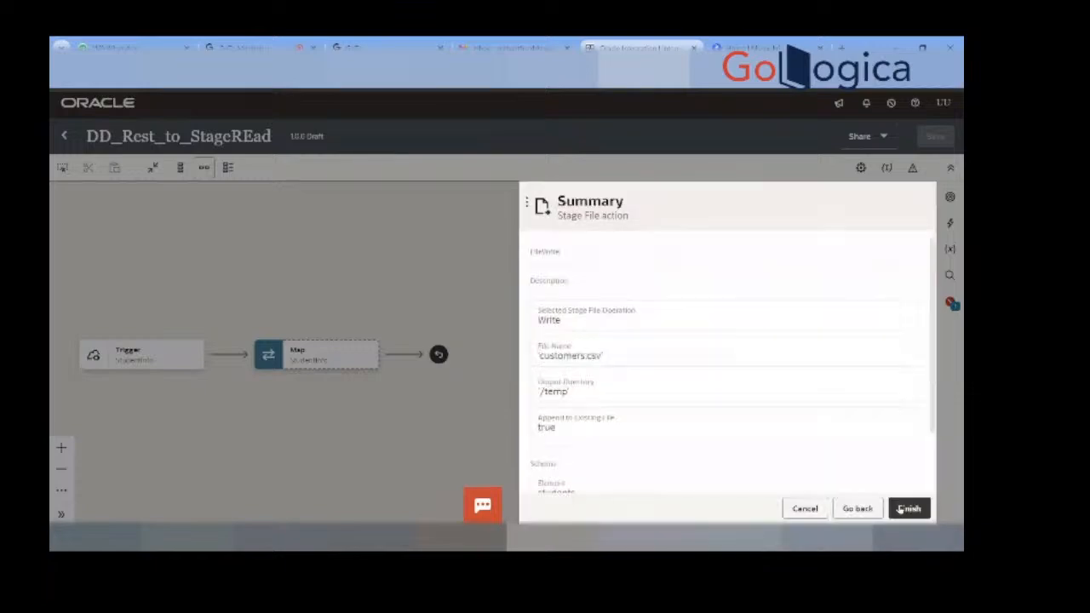
left_click(903, 509)
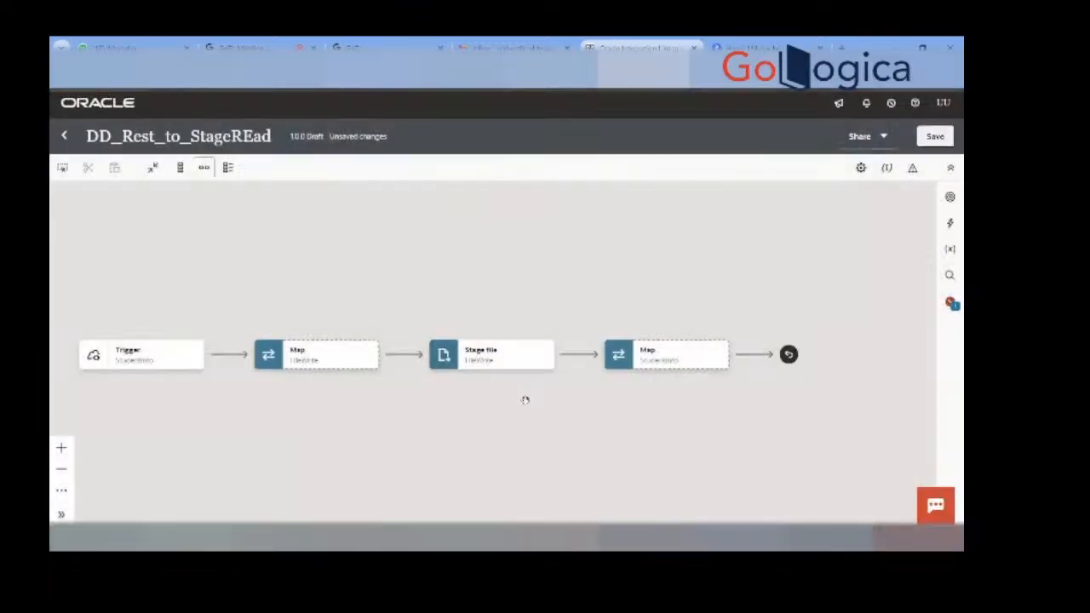
Step: Open the FileWrite map for editing and expand the source Student Info and target Student elements down to their fields
left_click(369, 358)
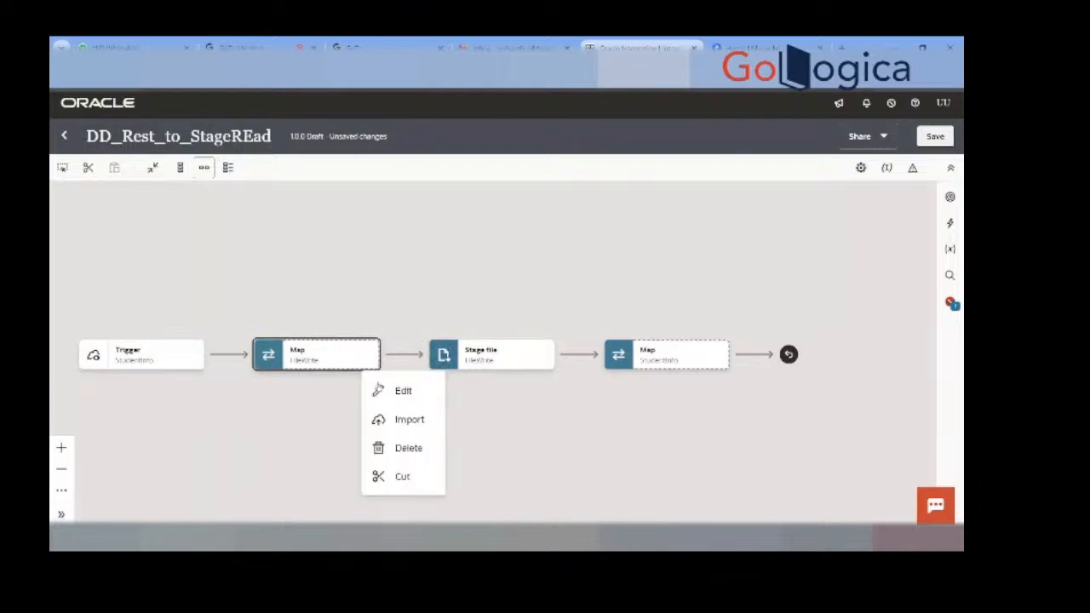
left_click(383, 393)
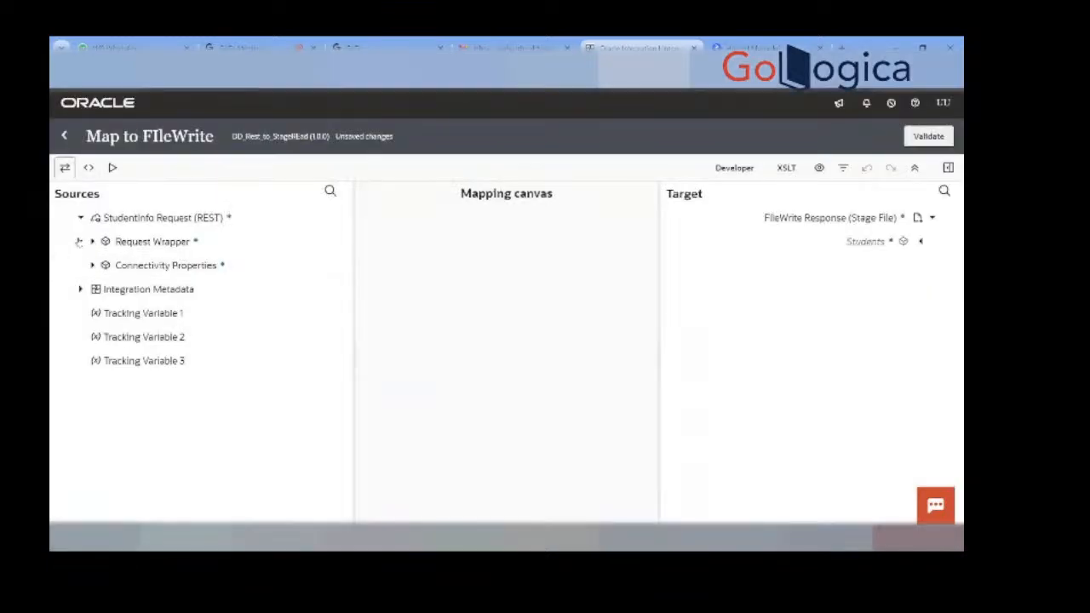
left_click(93, 242)
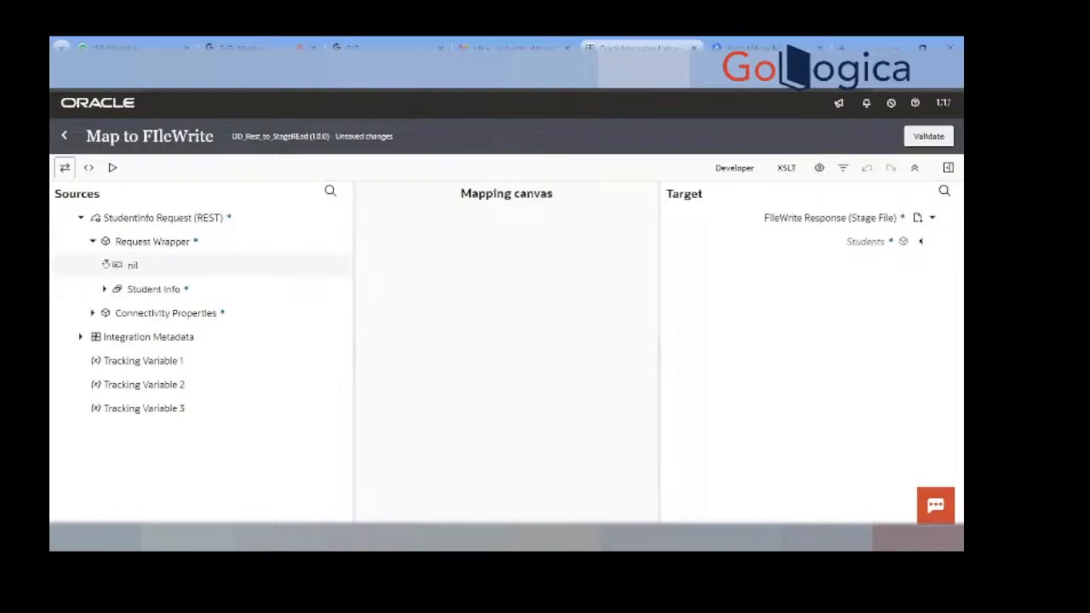
left_click(105, 290)
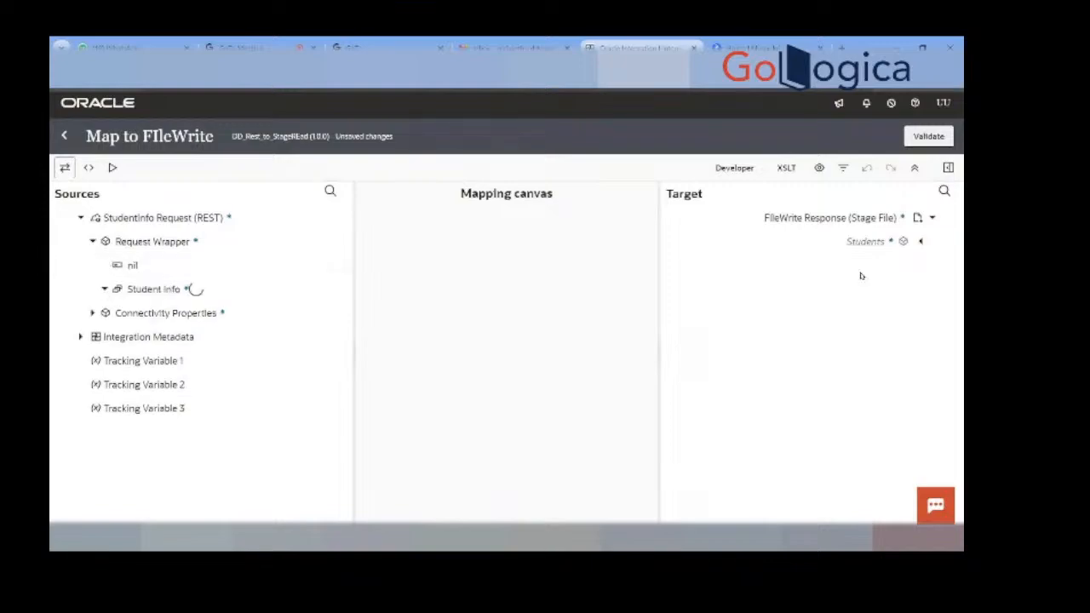
left_click(923, 243)
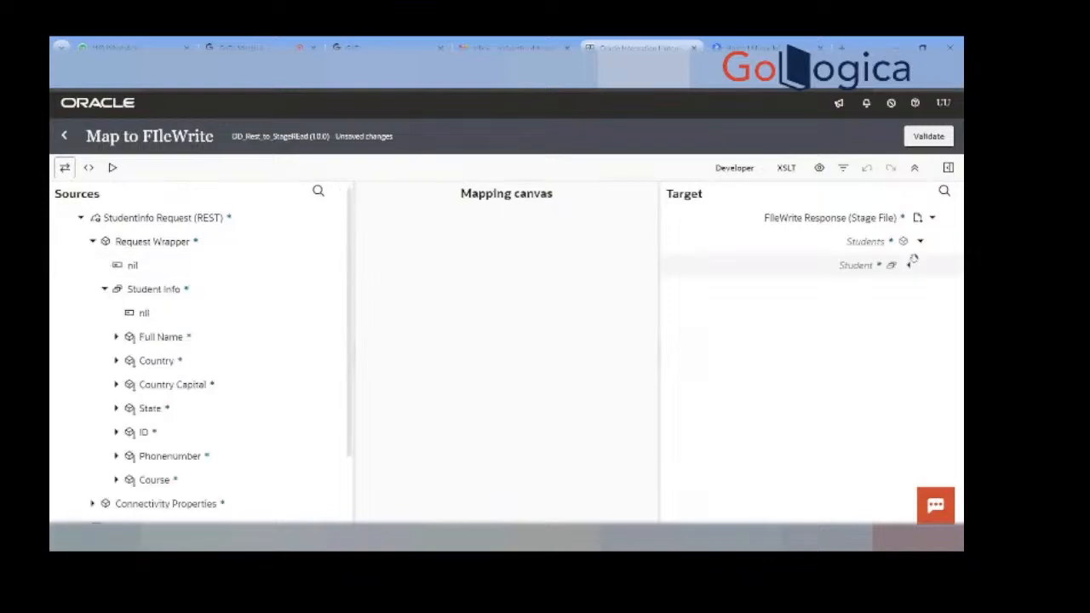
left_click(909, 267)
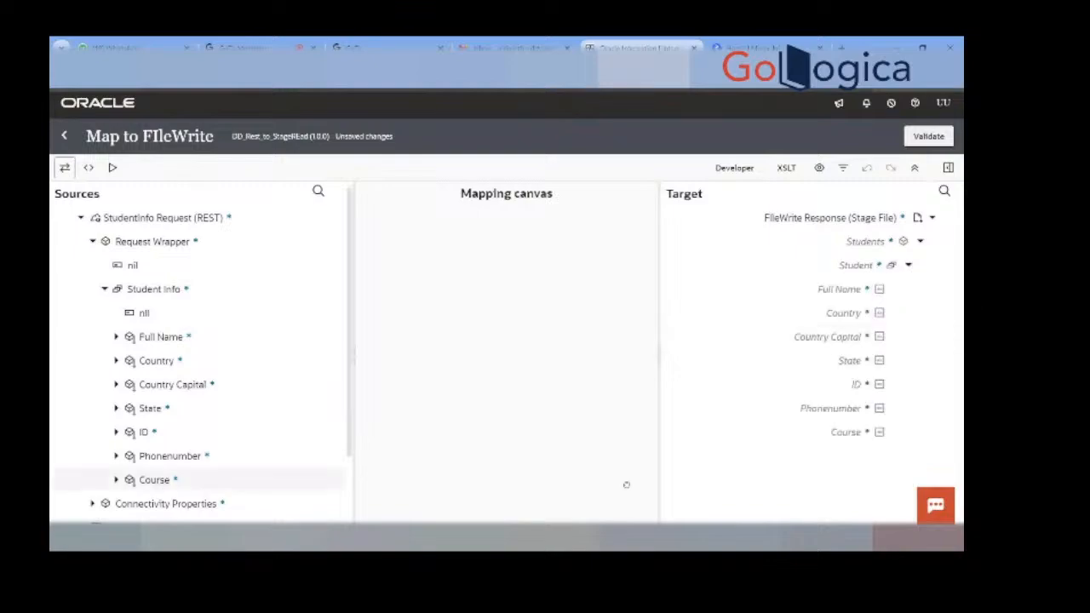
Step: Map source Course, Phonenumber, ID, State, Country Capital, Country and Full Name to the matching fields of the target Student element
left_click_drag(154, 480, 845, 433)
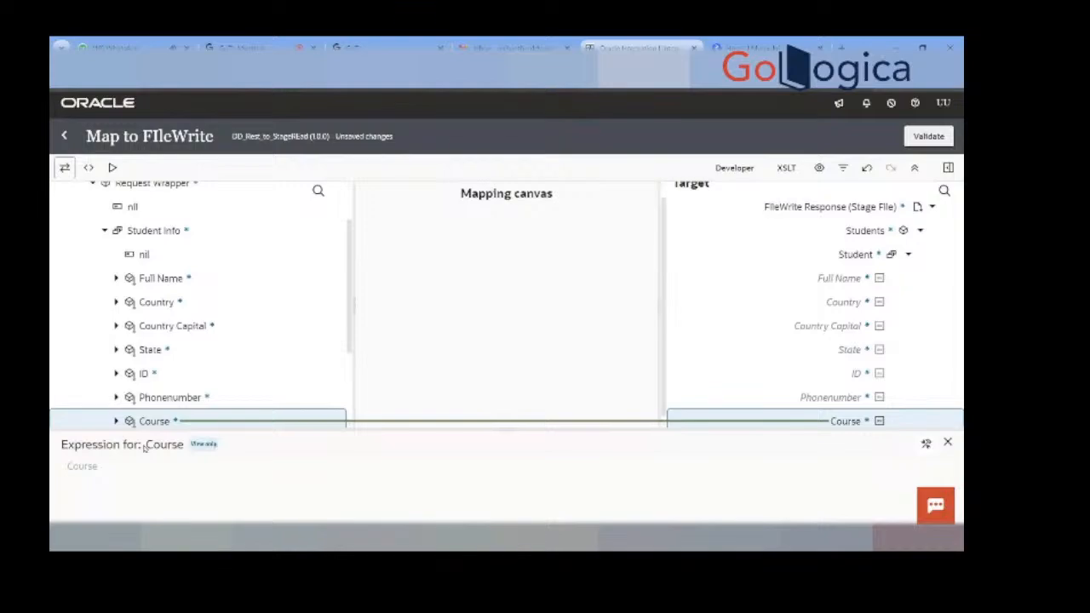
left_click_drag(141, 394, 814, 403)
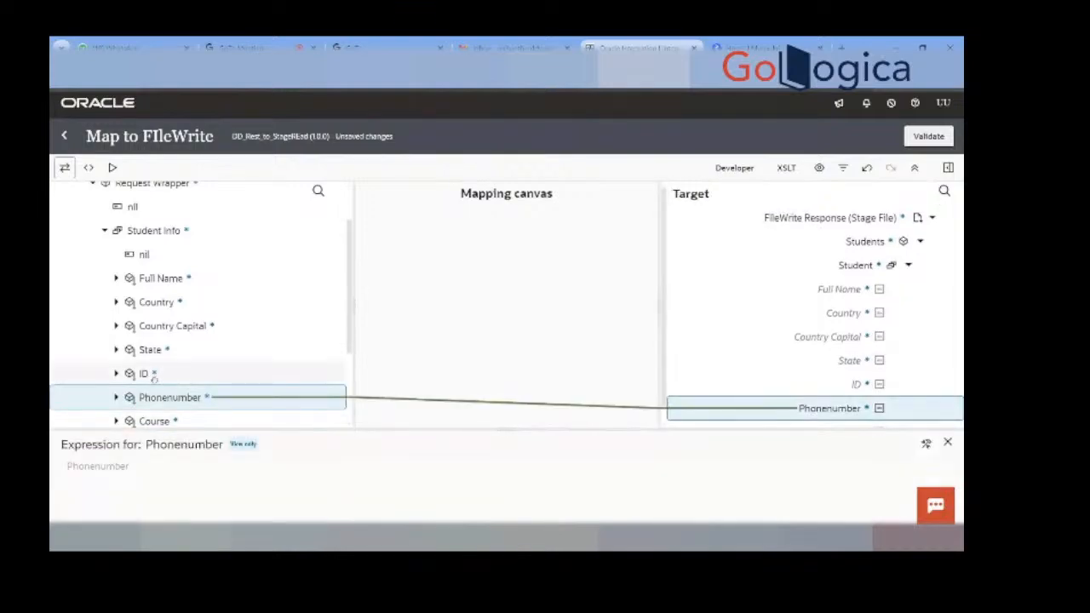
left_click_drag(151, 375, 842, 384)
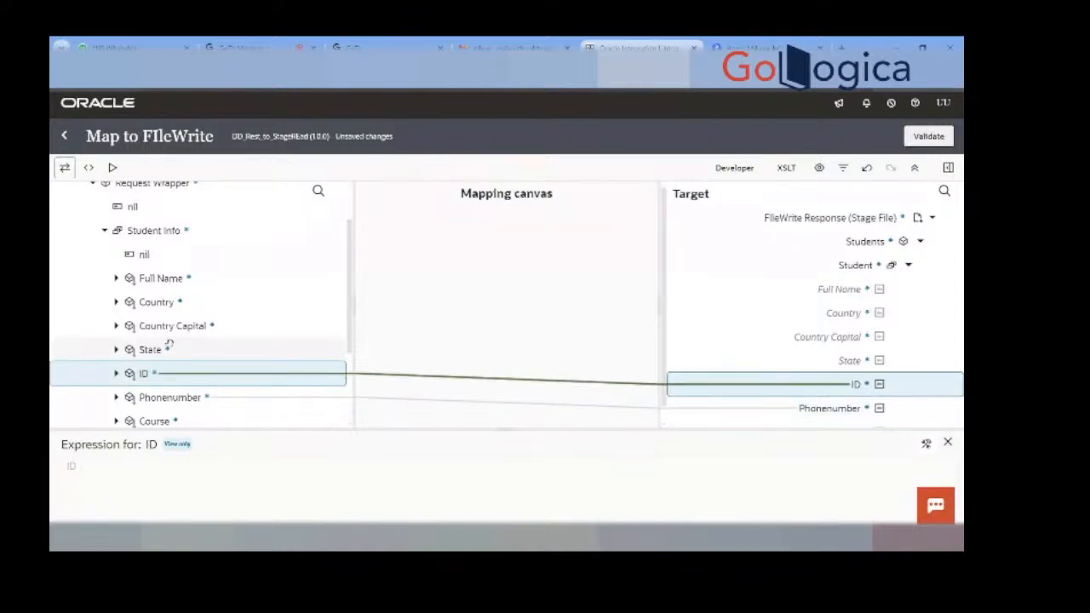
left_click_drag(153, 348, 851, 362)
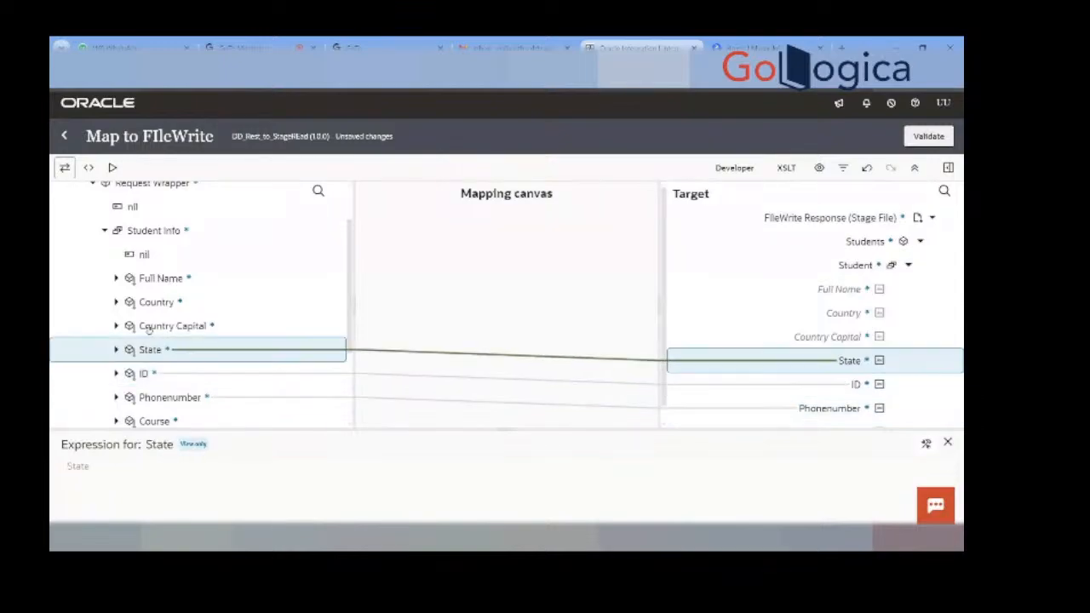
left_click_drag(150, 328, 818, 339)
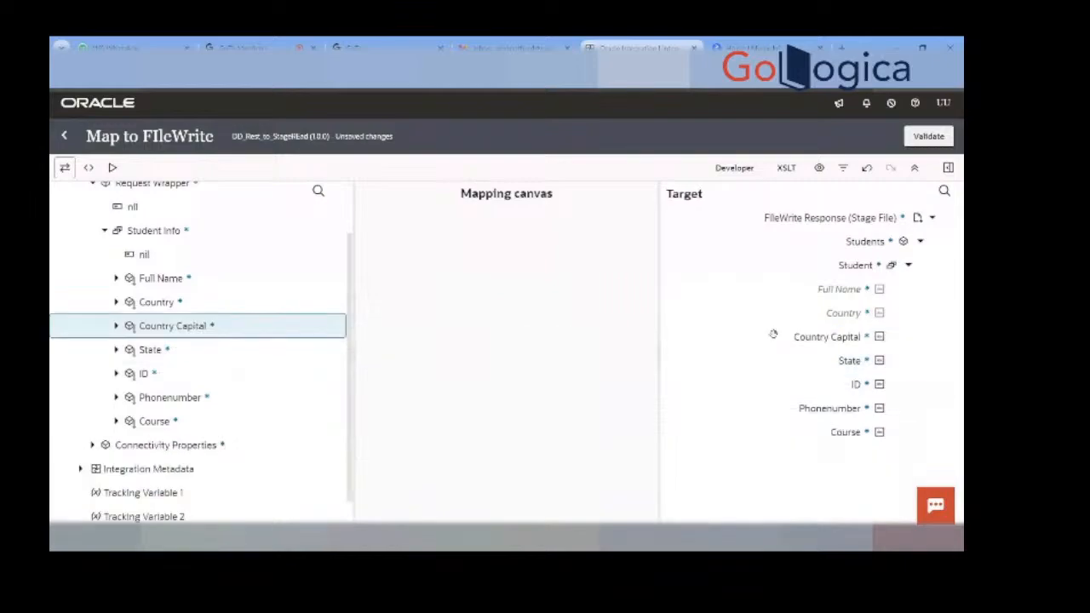
left_click_drag(195, 292, 867, 316)
left_click_drag(161, 278, 828, 290)
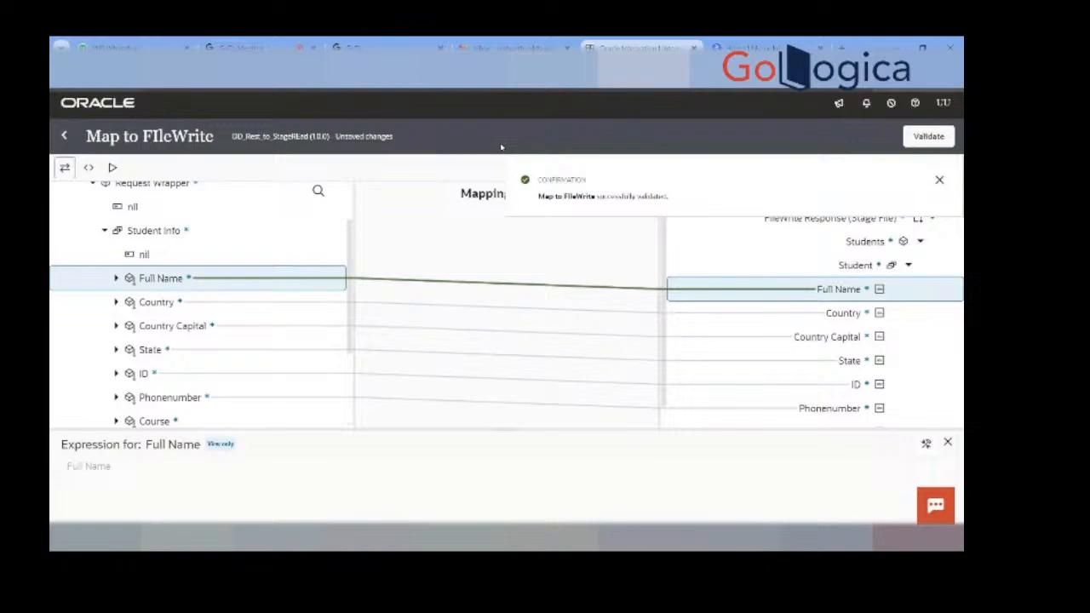
Step: Return from the FileWrite mapper to the integration canvas and save the integration
left_click(66, 136)
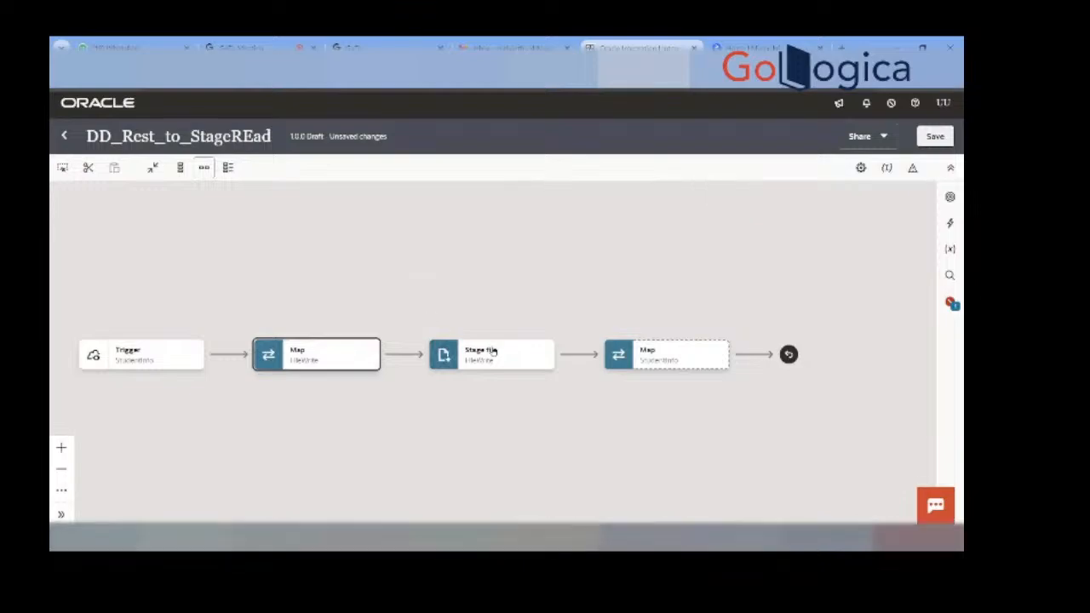
left_click(935, 138)
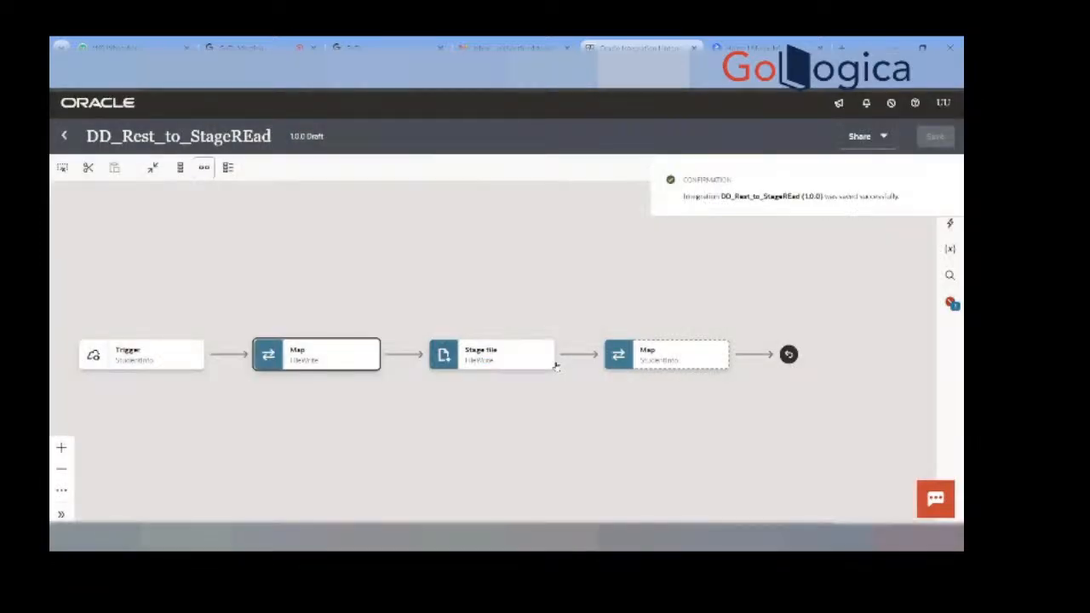
Step: Add a second Stage file action between the FileWrite stage file and the StudentInfo map
mouse_move(579, 354)
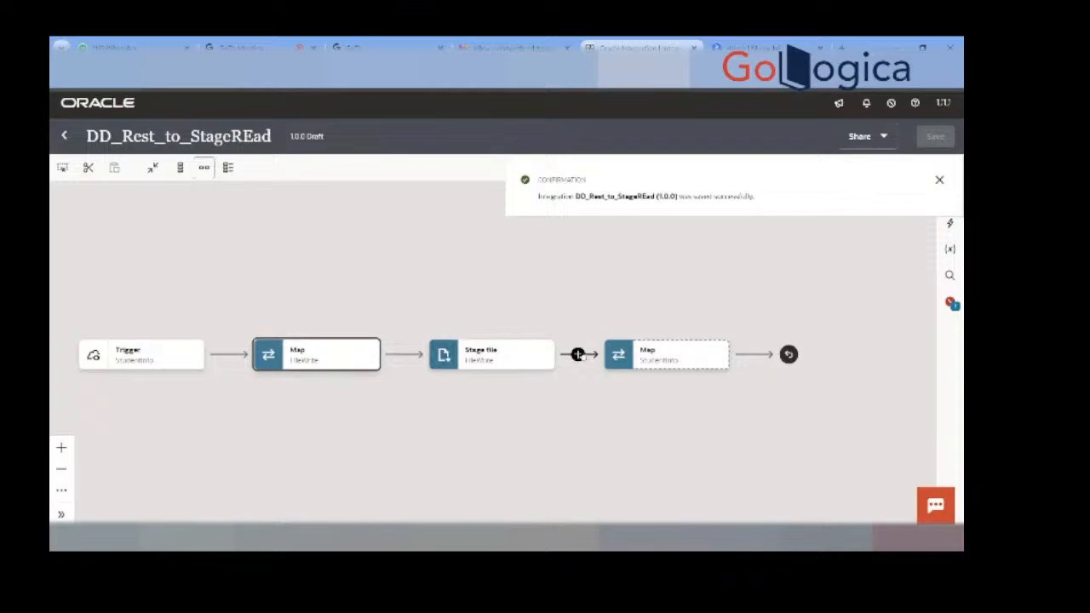
left_click(578, 355)
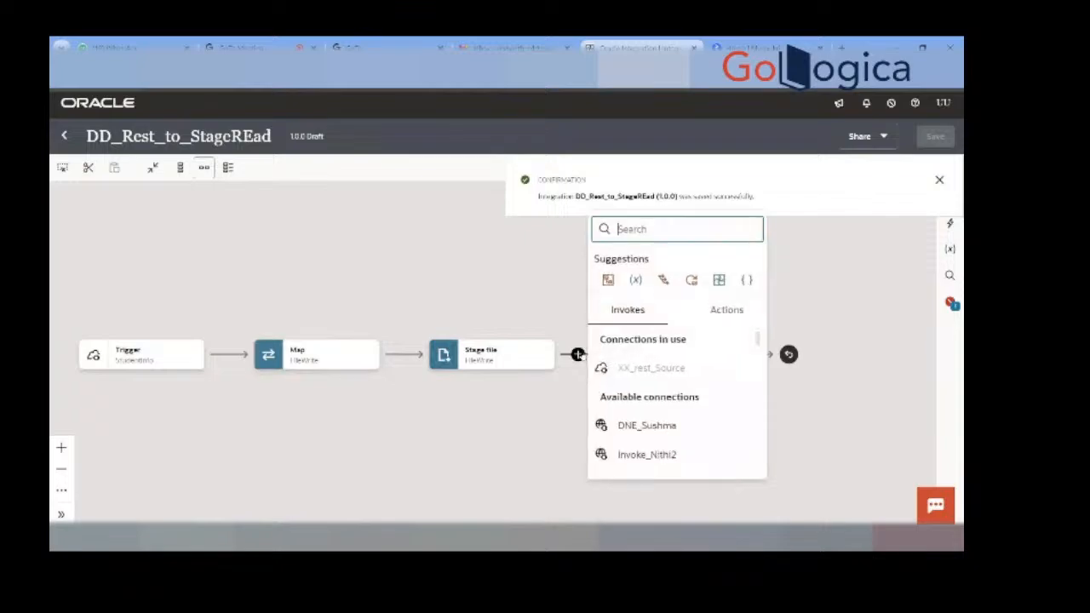
left_click(725, 311)
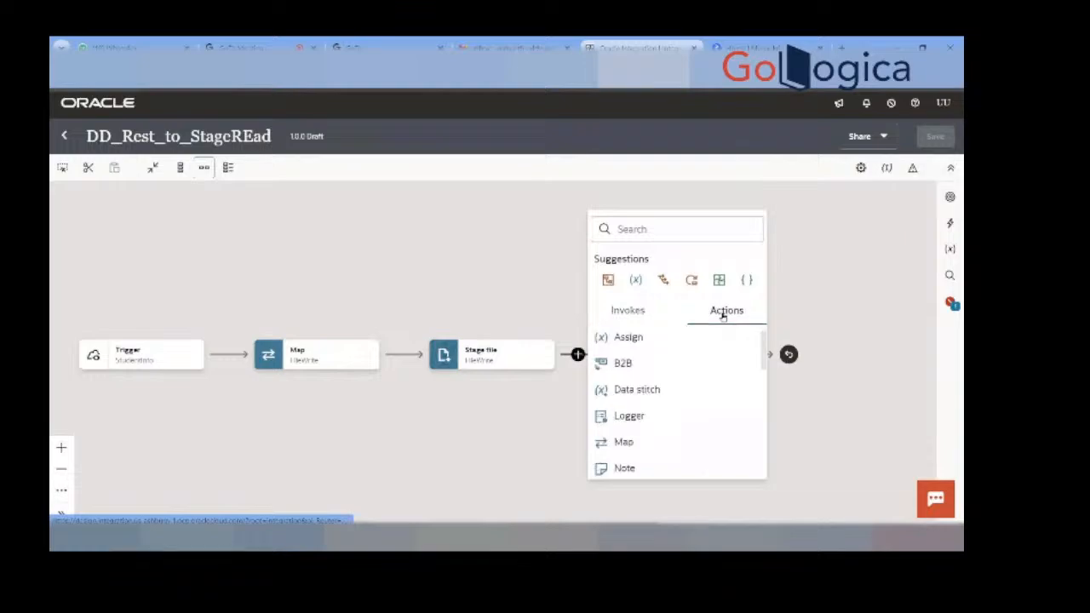
scroll(638, 417, "down", 2)
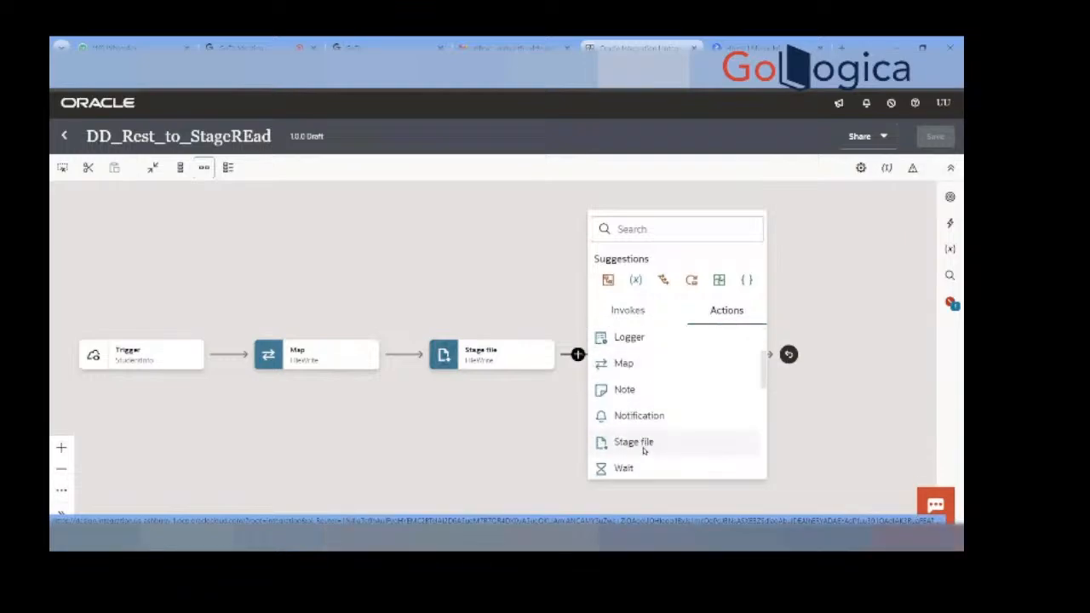
left_click(649, 441)
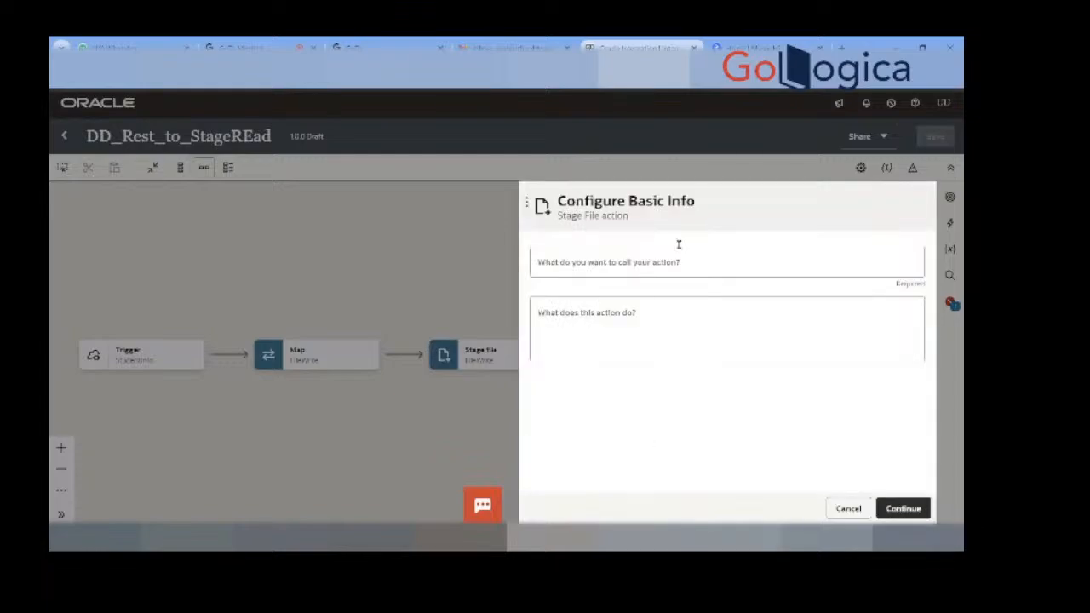
Step: Name the new stage file action listfiles and set its operation to List Files
left_click(678, 264)
type("listf")
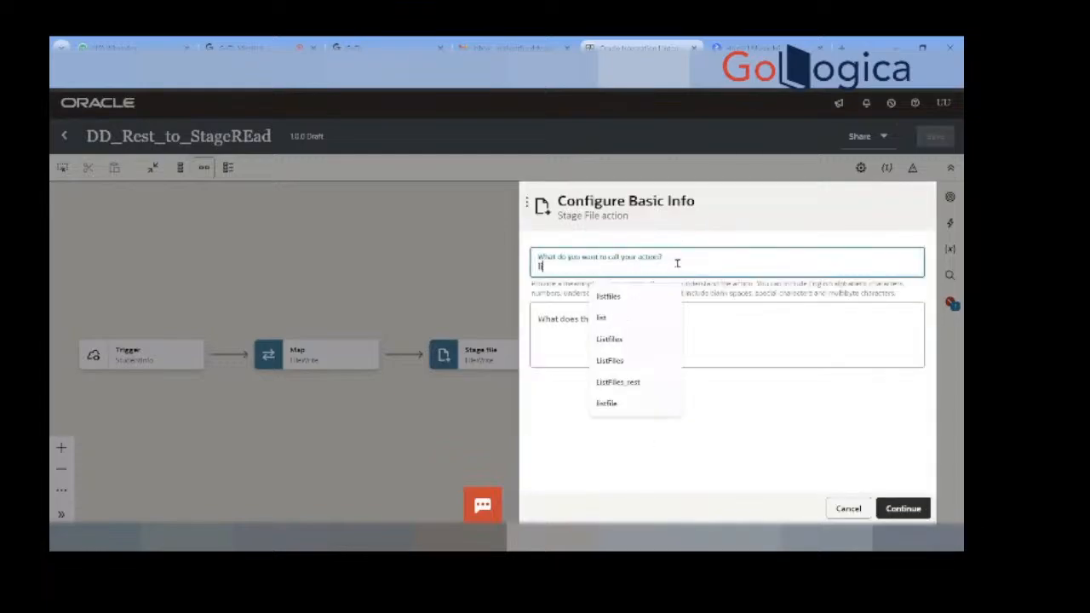
type("iles")
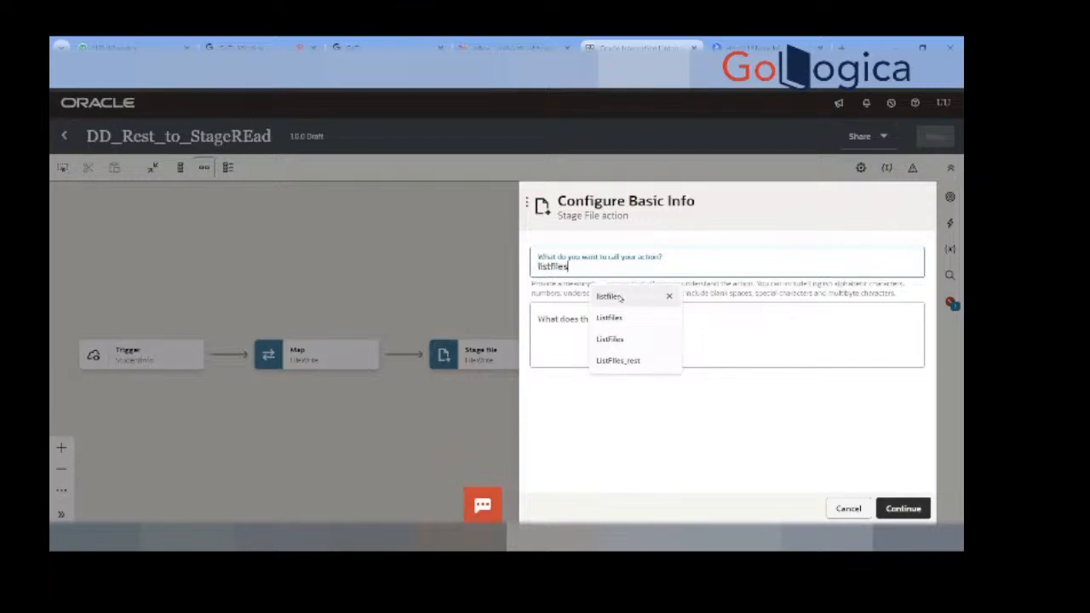
left_click(920, 514)
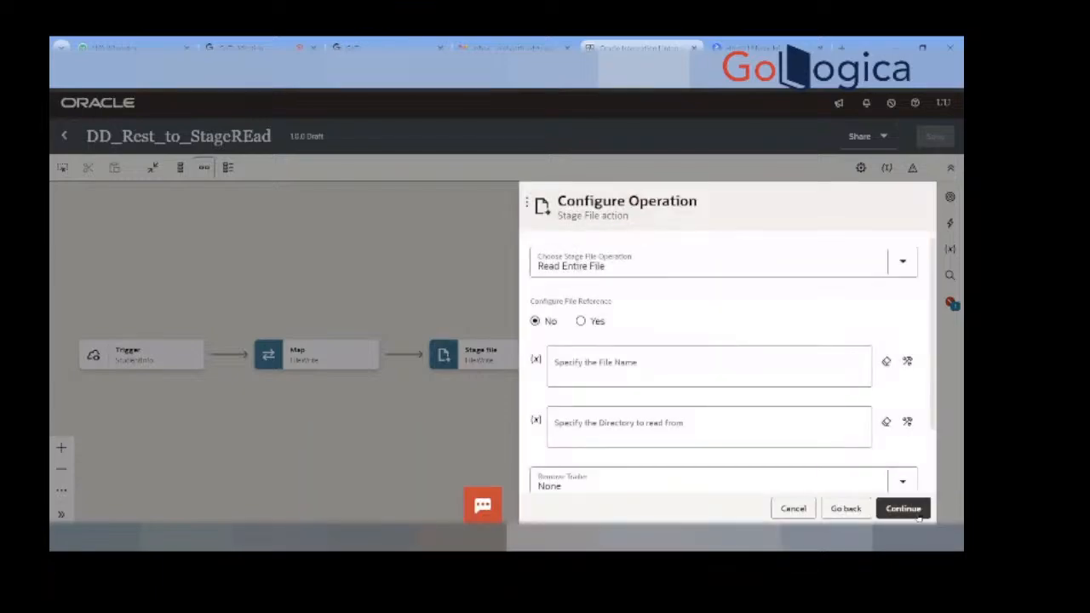
left_click(591, 264)
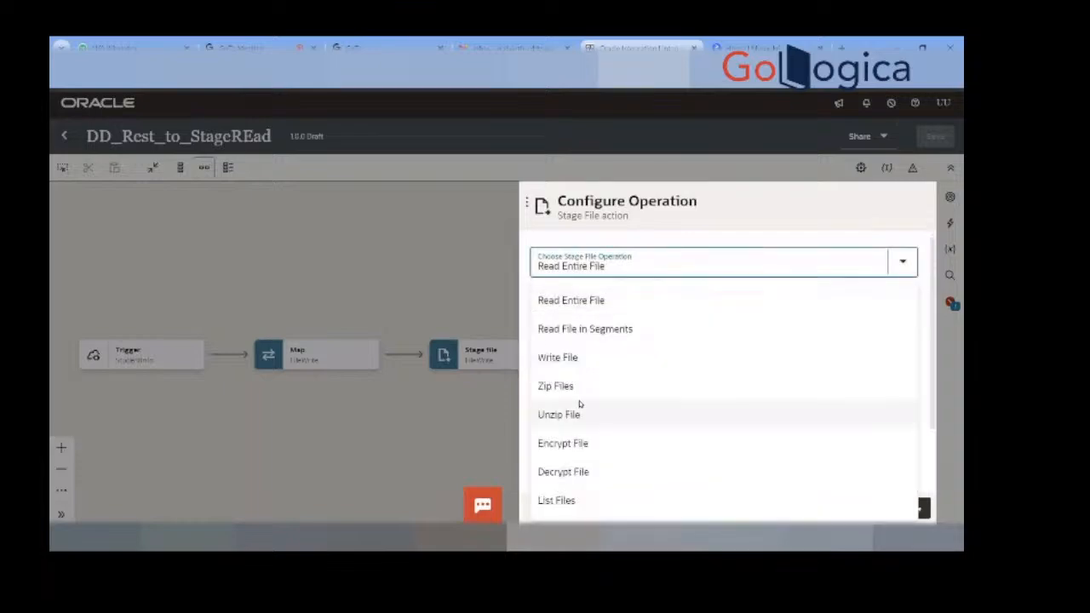
left_click(586, 500)
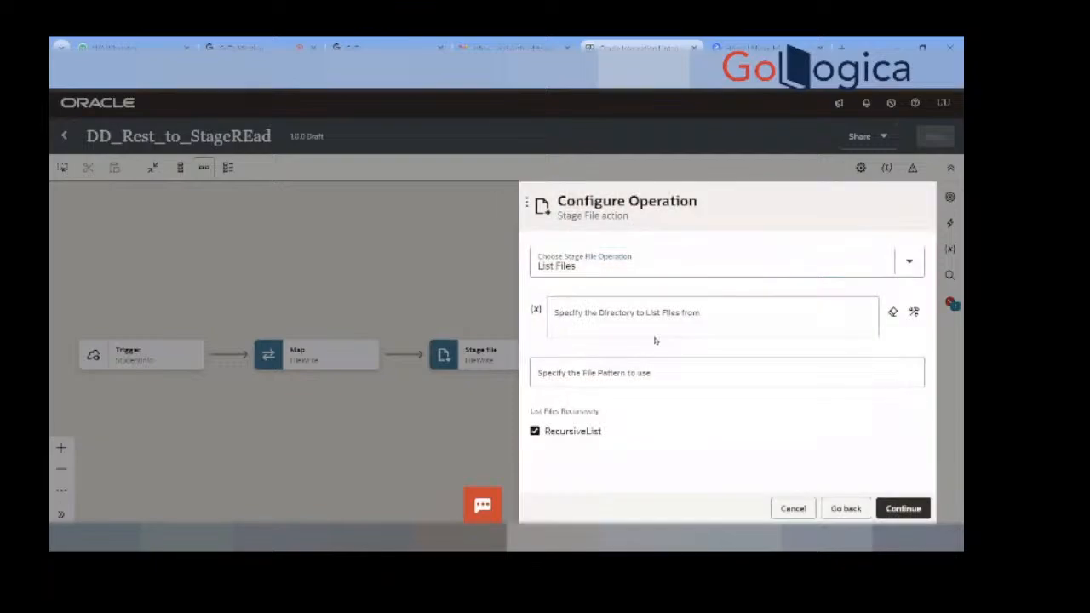
Step: Set the listfiles action's directory to '/temp' and its file pattern to *.*, and finish the configuration
left_click(661, 322)
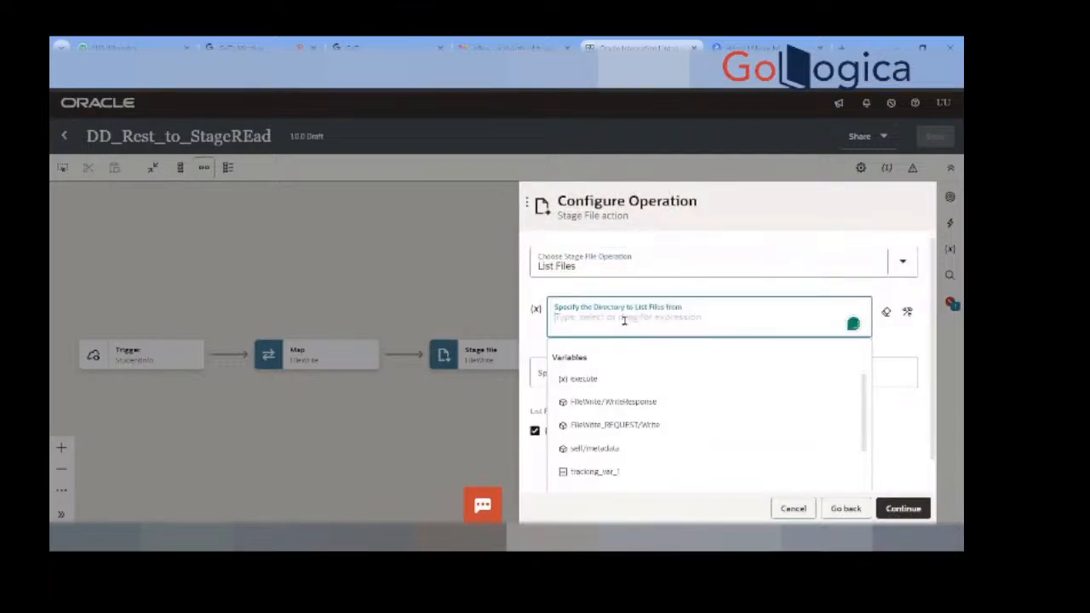
type("'/")
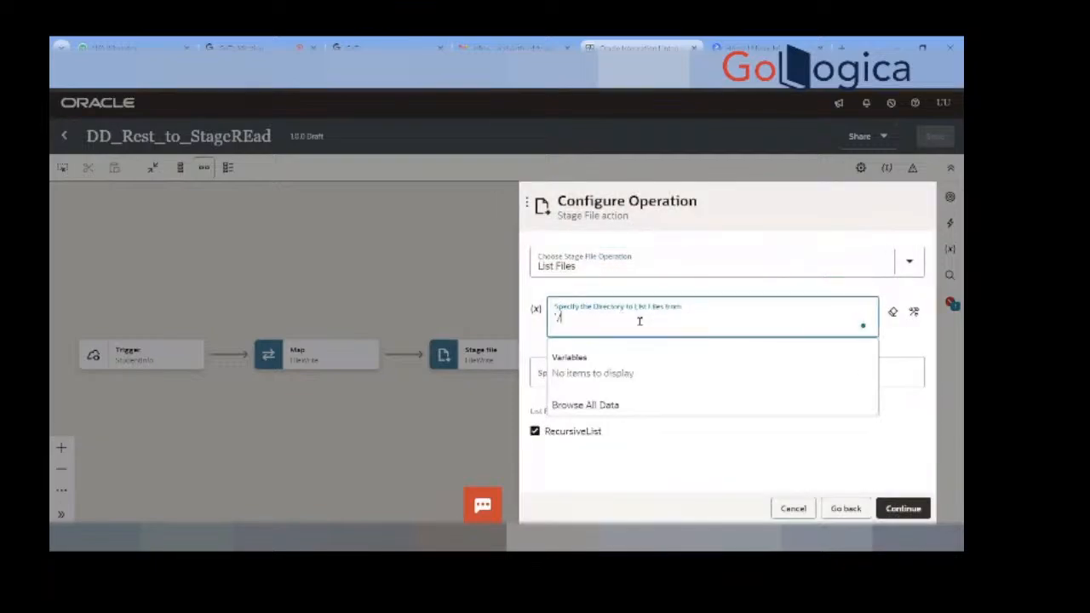
type("temp'")
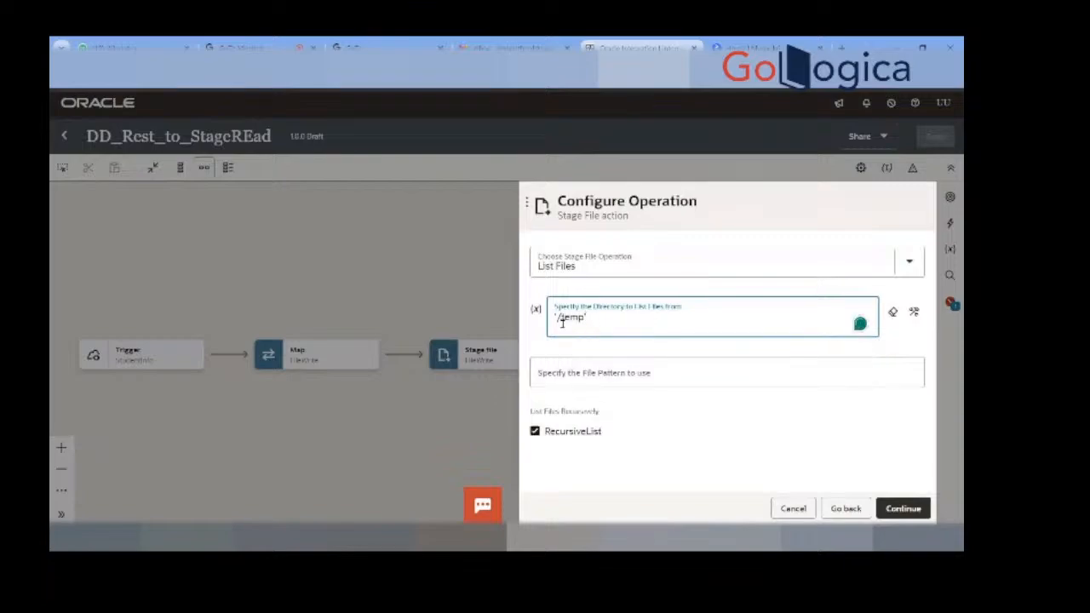
left_click(639, 379)
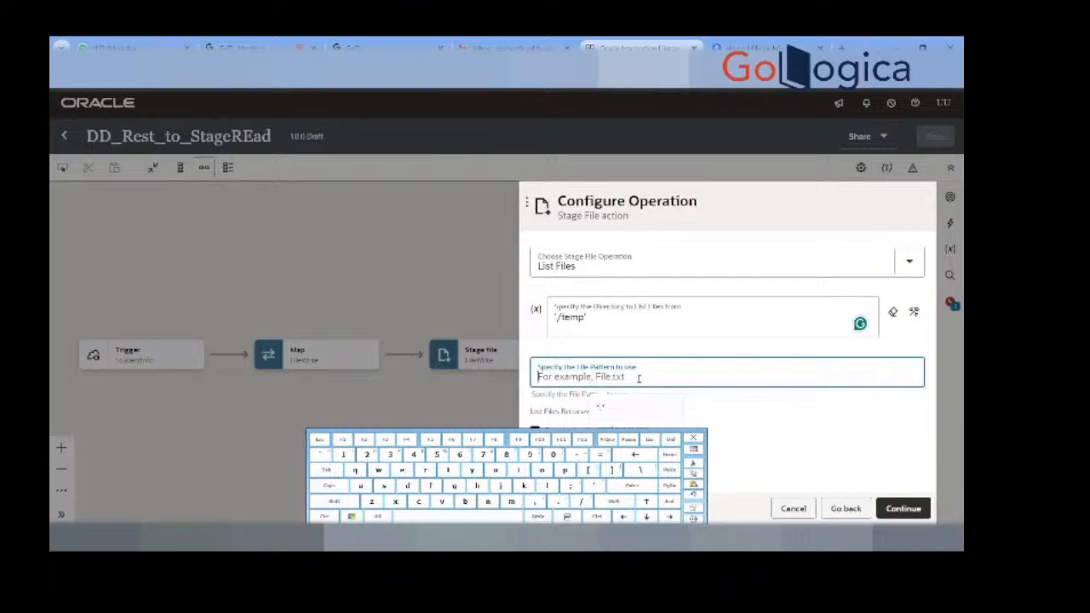
key("shift")
type("*.*")
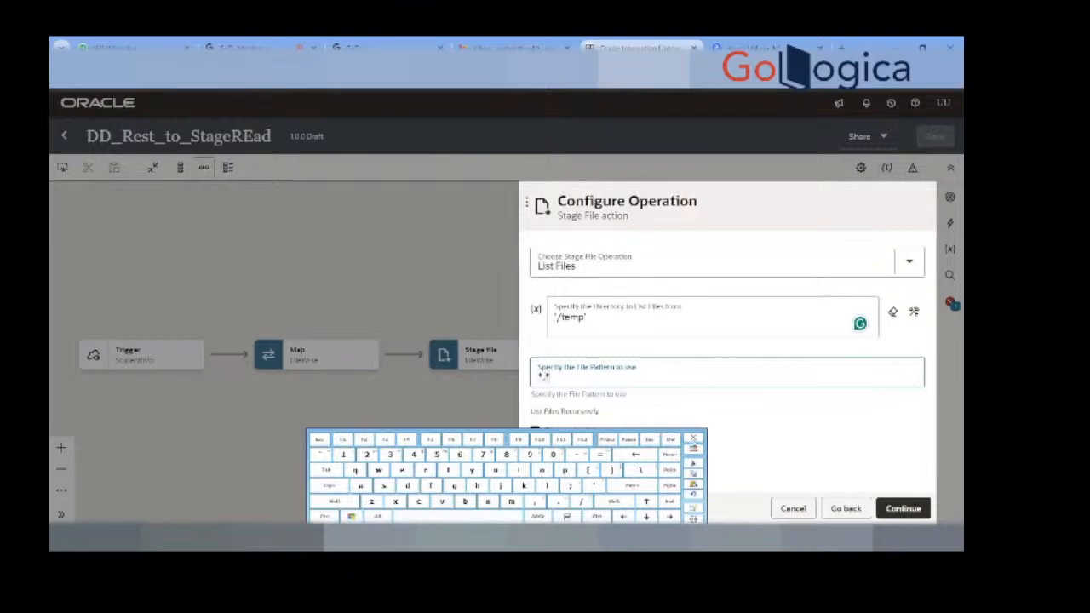
left_click(795, 465)
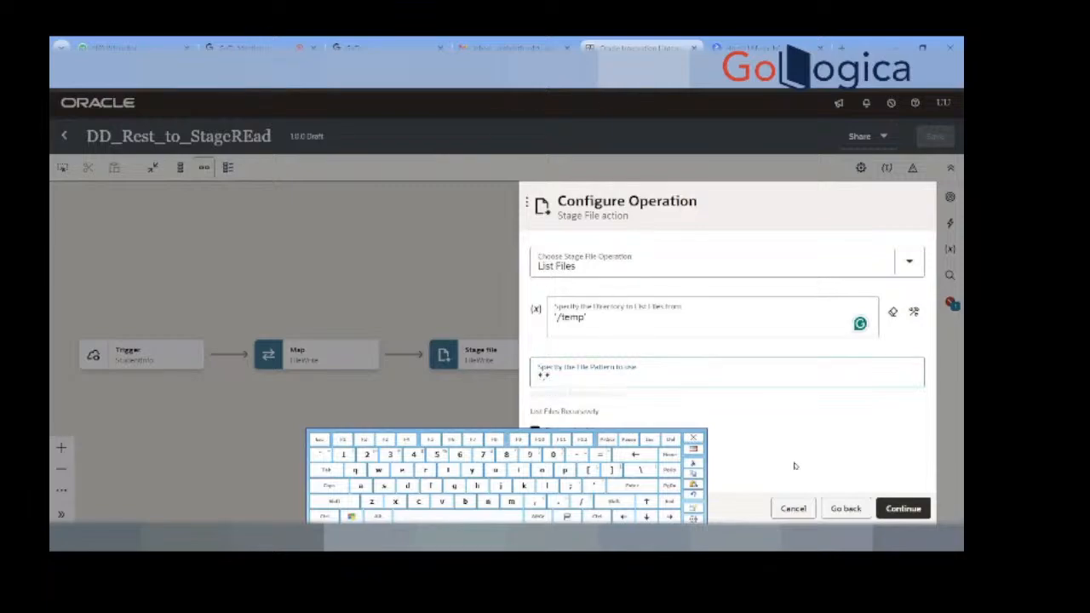
left_click(918, 508)
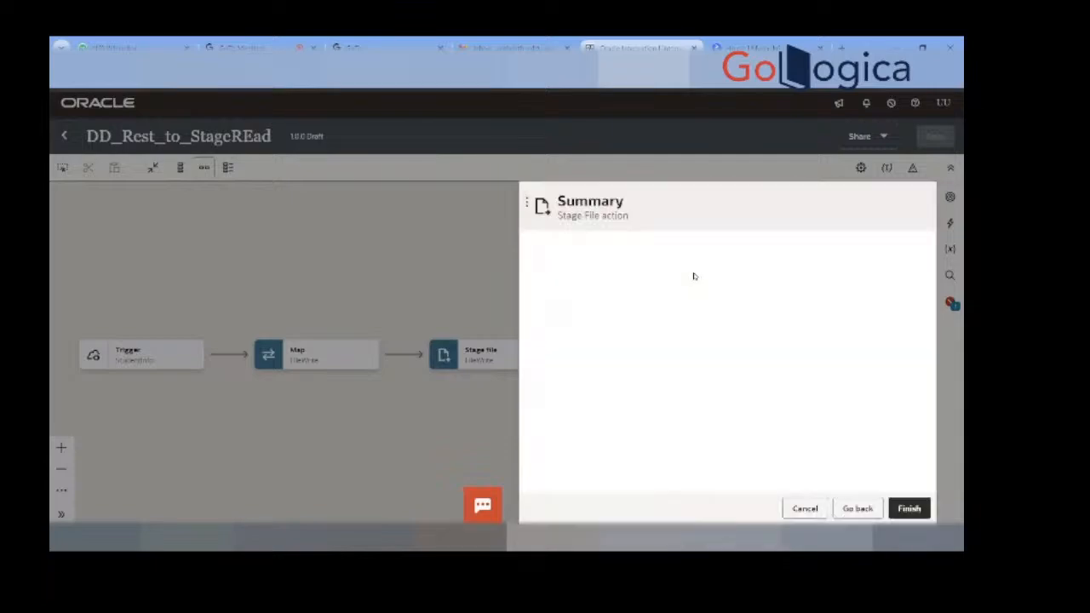
left_click(910, 509)
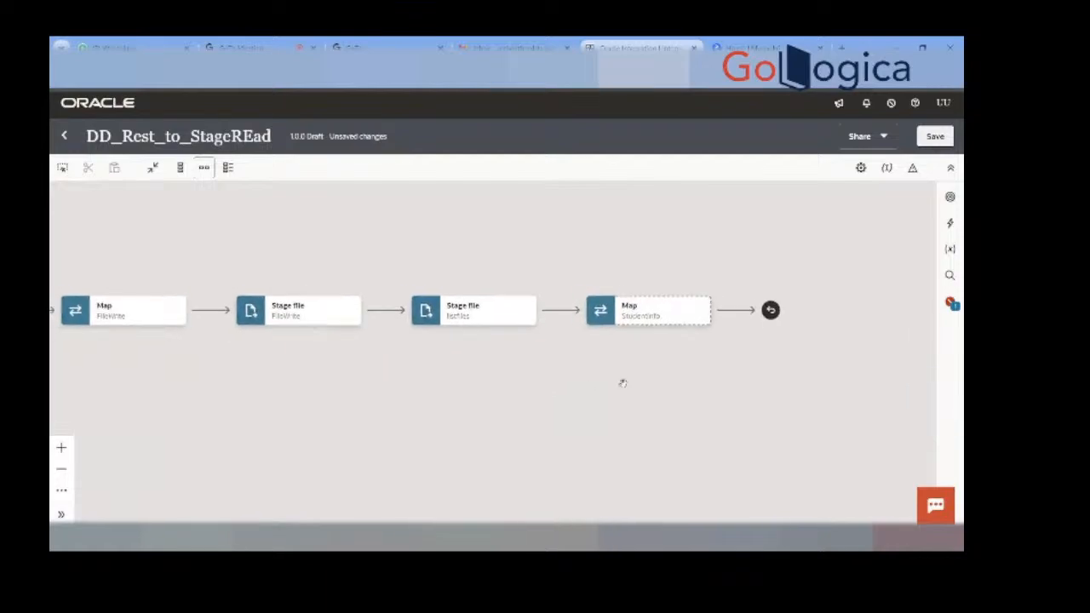
Step: Add a third Stage file action between the listfiles stage file and the StudentInfo map
left_click(560, 322)
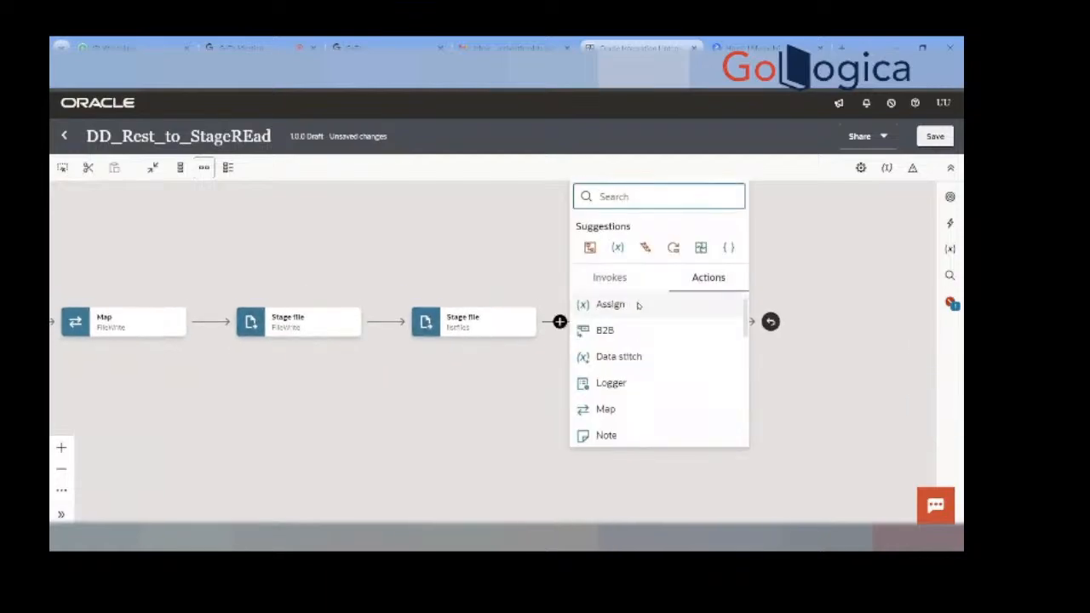
scroll(630, 404, "down", 1)
scroll(631, 404, "down", 3)
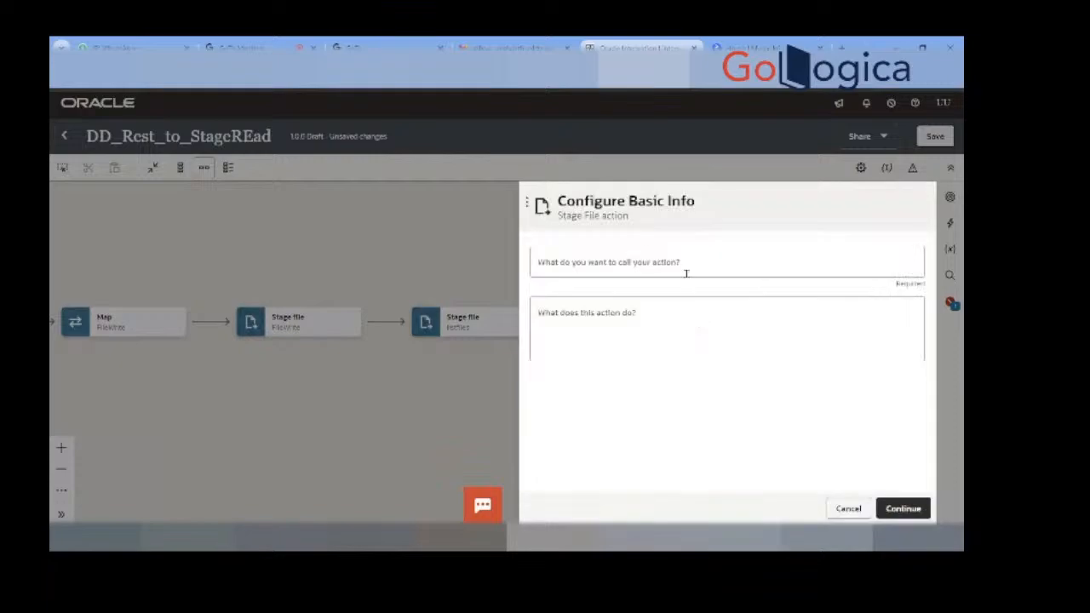
Step: Name the new stage file action write and choose Read Entire File as its operation
left_click(632, 262)
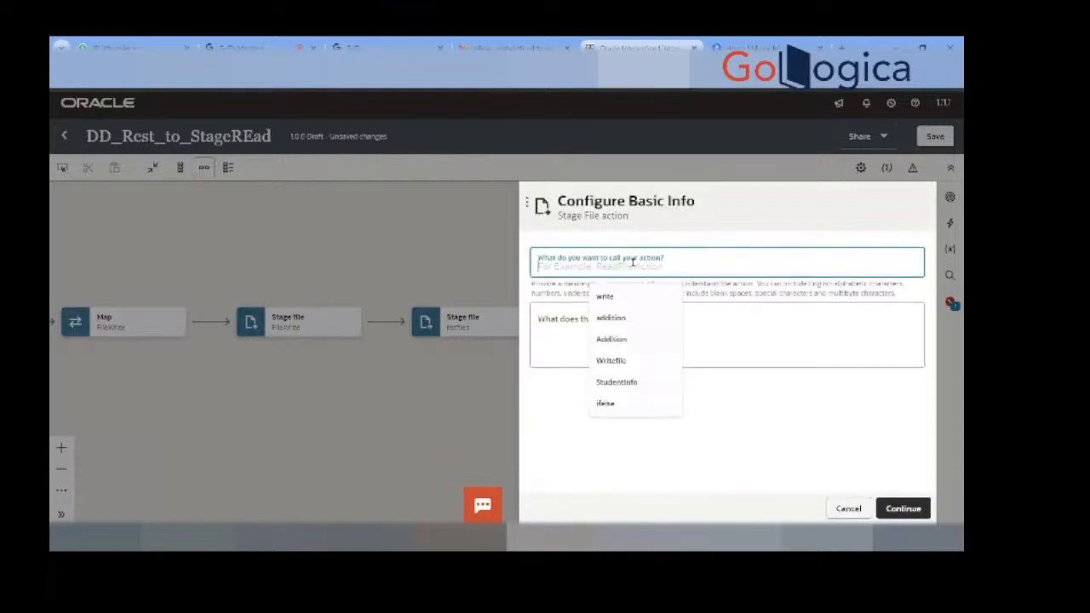
left_click(626, 296)
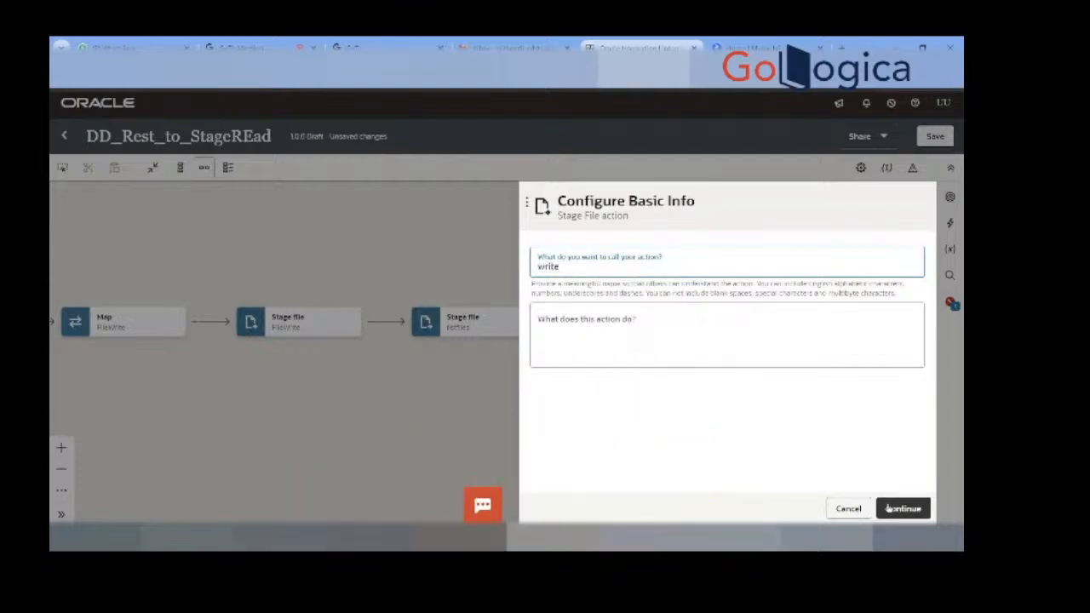
left_click(889, 509)
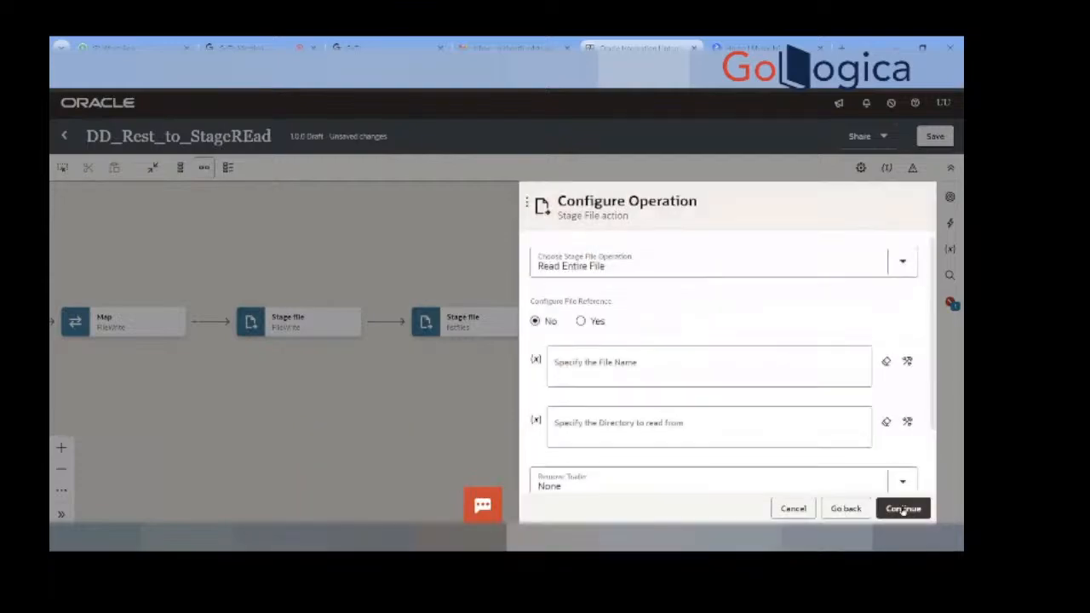
left_click(637, 271)
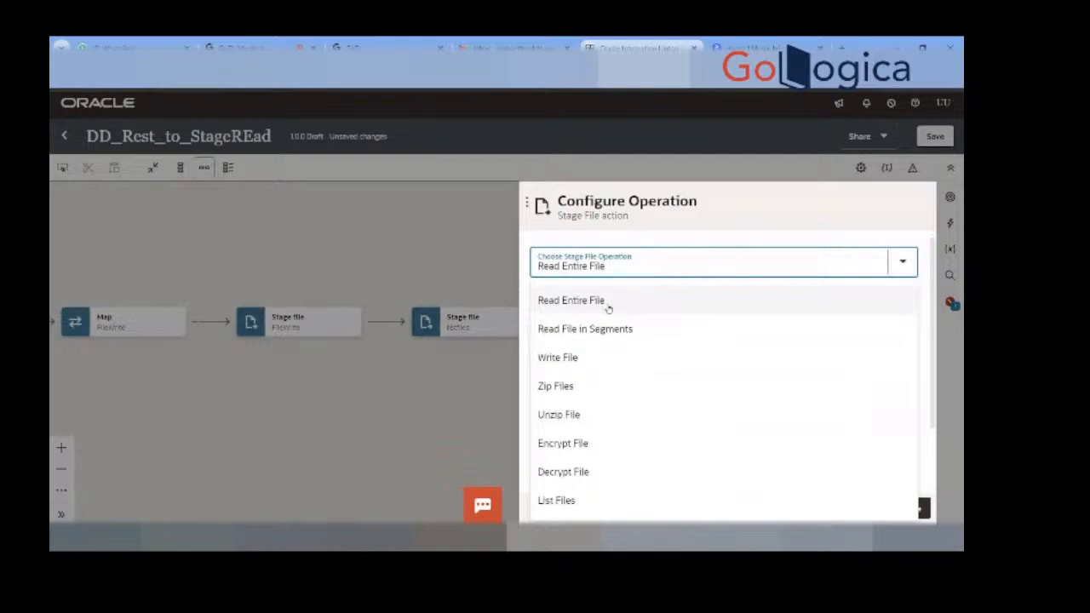
left_click(608, 304)
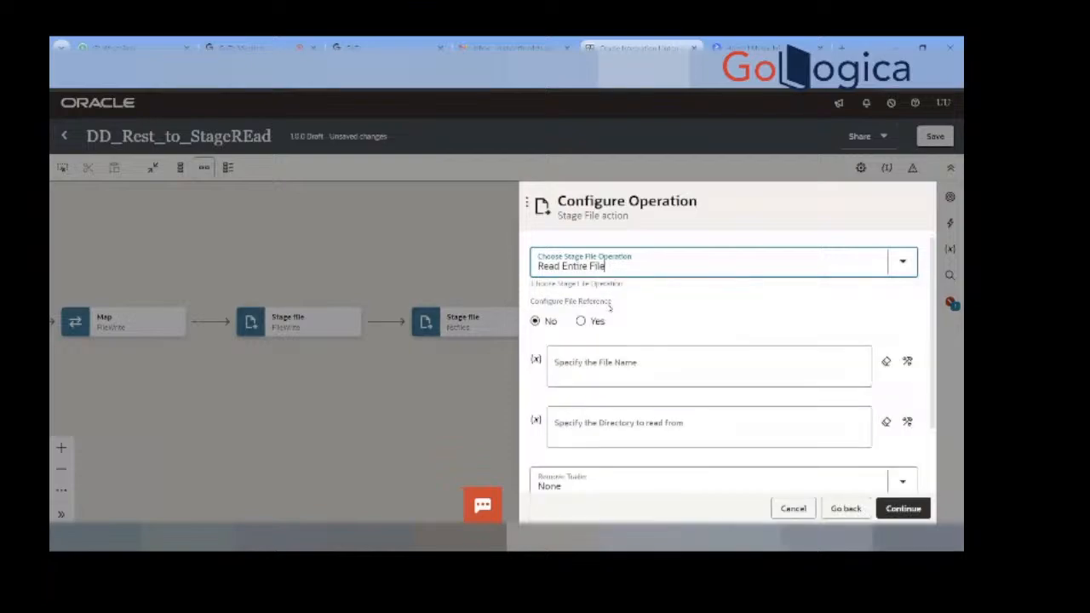
left_click(638, 364)
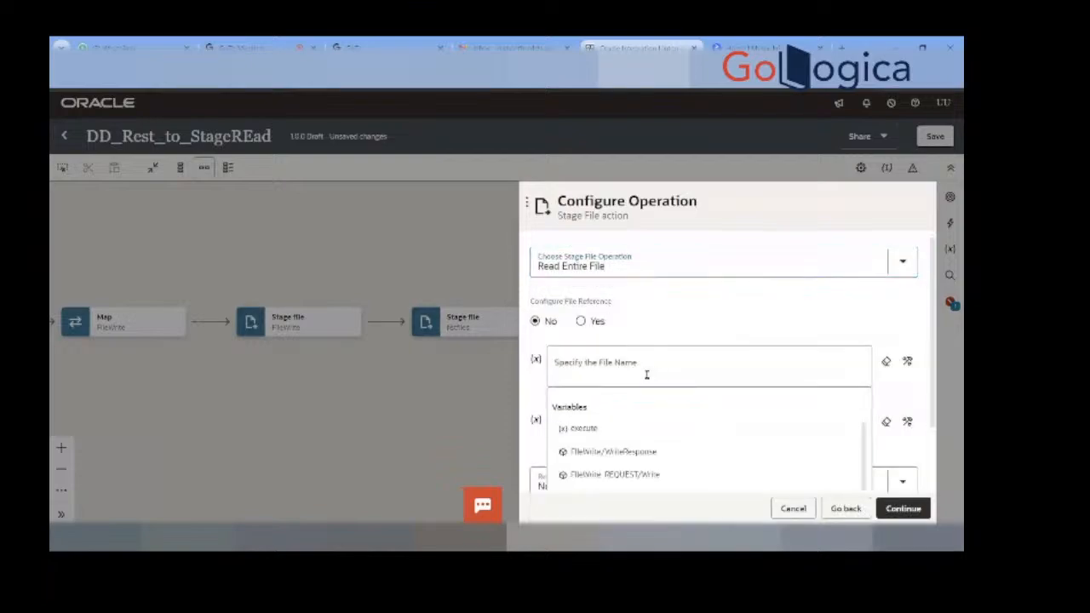
left_click(668, 371)
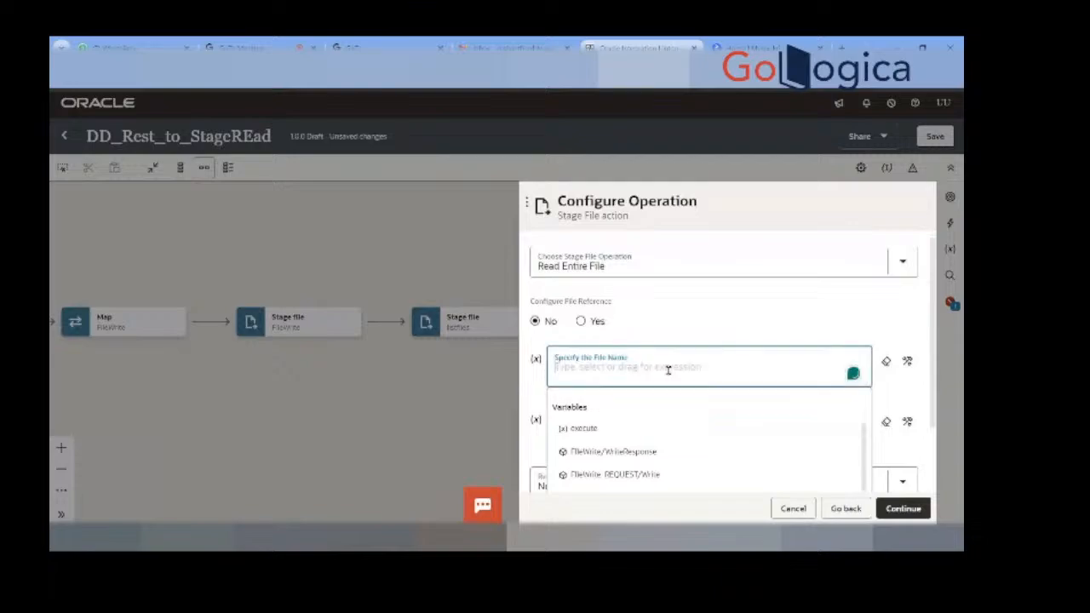
type("'")
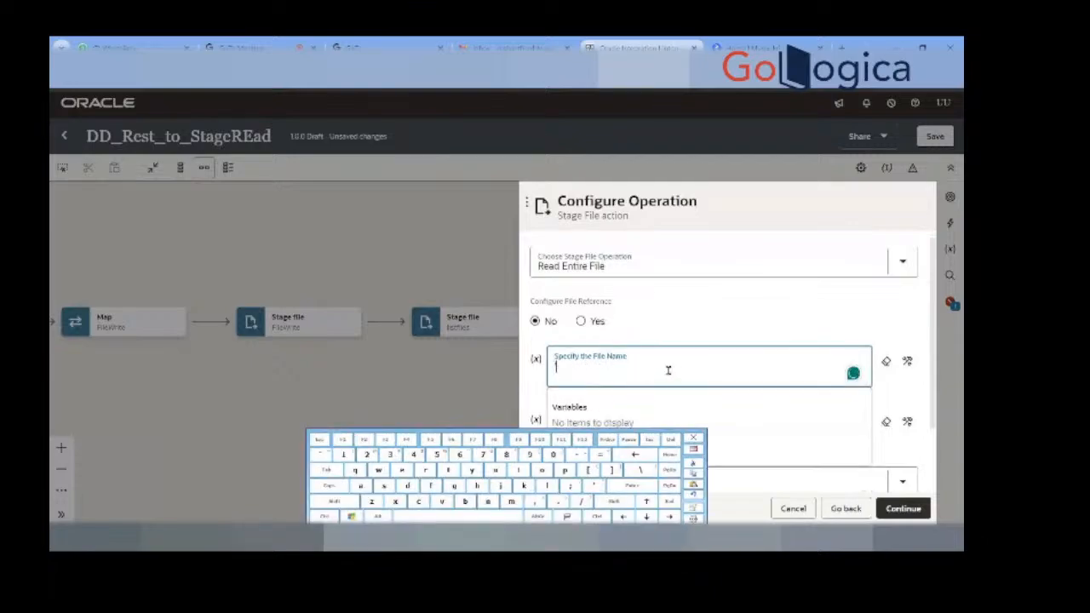
key("BackSpace")
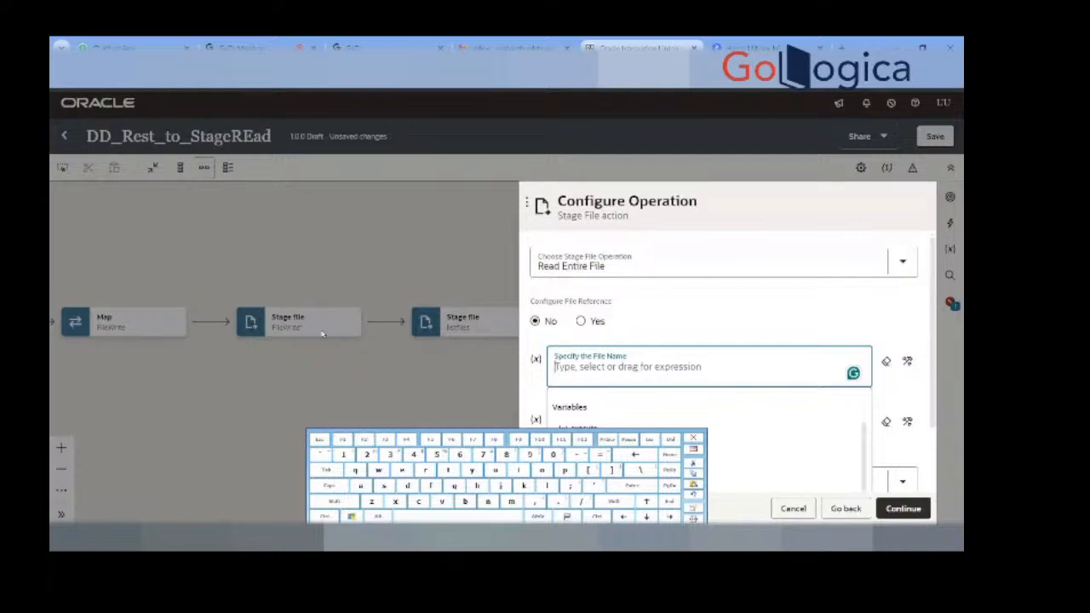
Step: Assign the filename and directory properties of the $listfiles response's ICSFile to the read file name and directory, and continue to the format definition
left_click(907, 364)
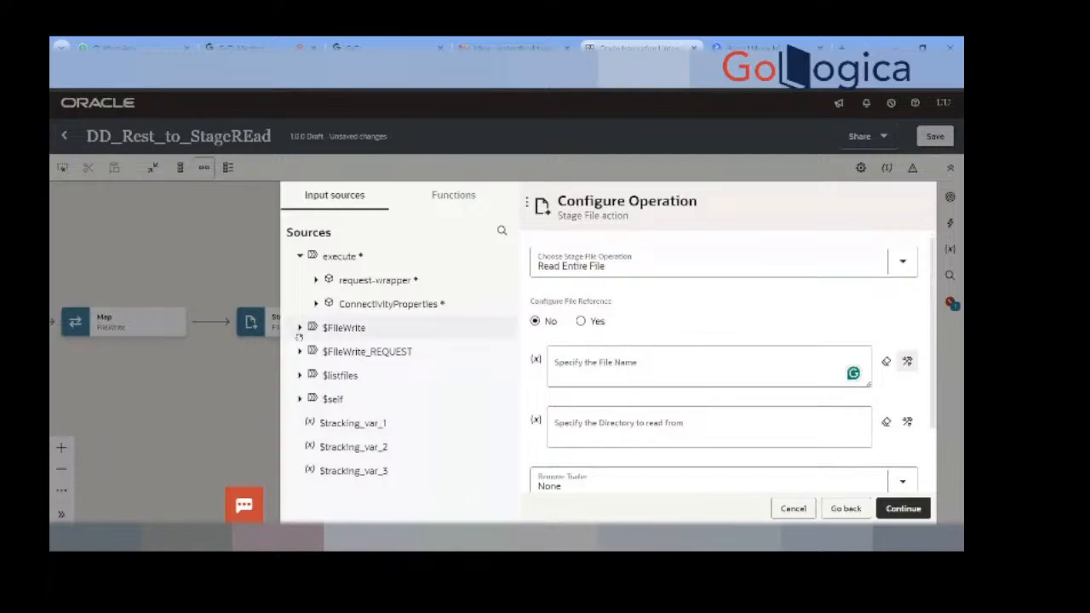
left_click(300, 376)
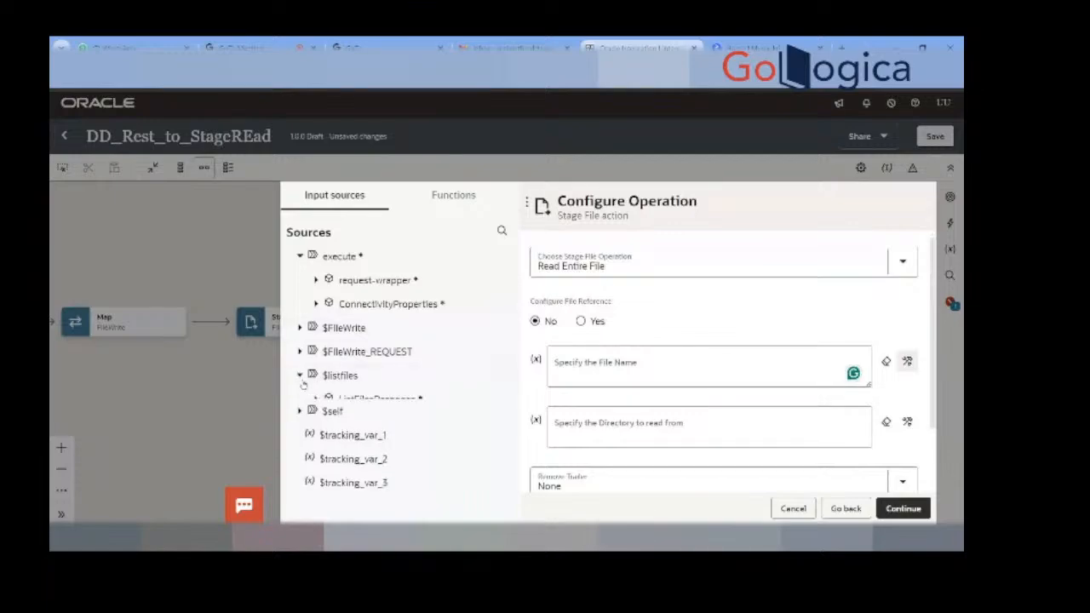
left_click(316, 399)
left_click(327, 423)
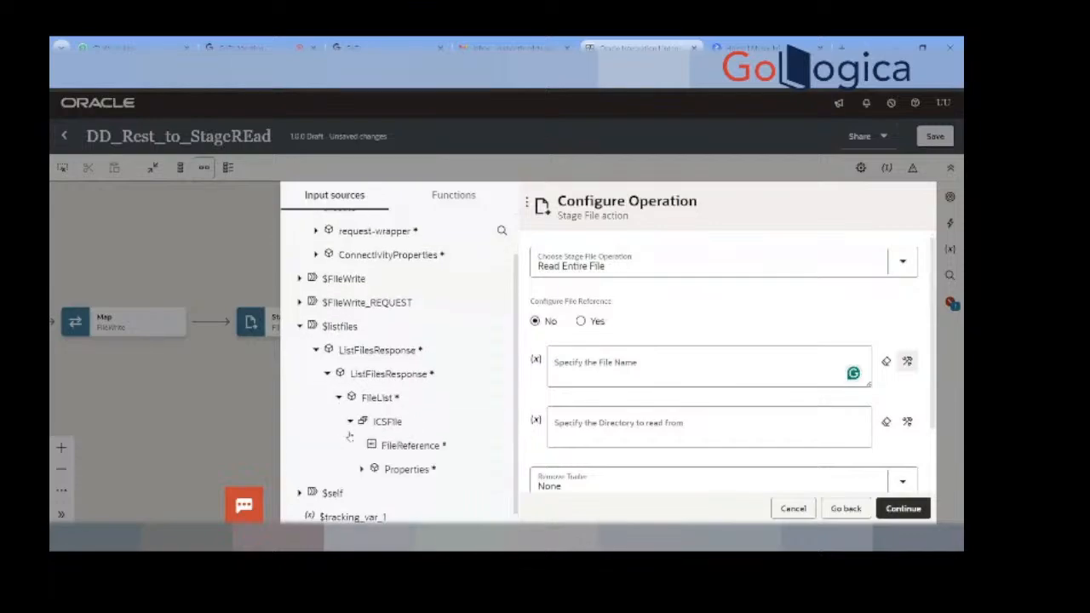
scroll(349, 436, "down", 1)
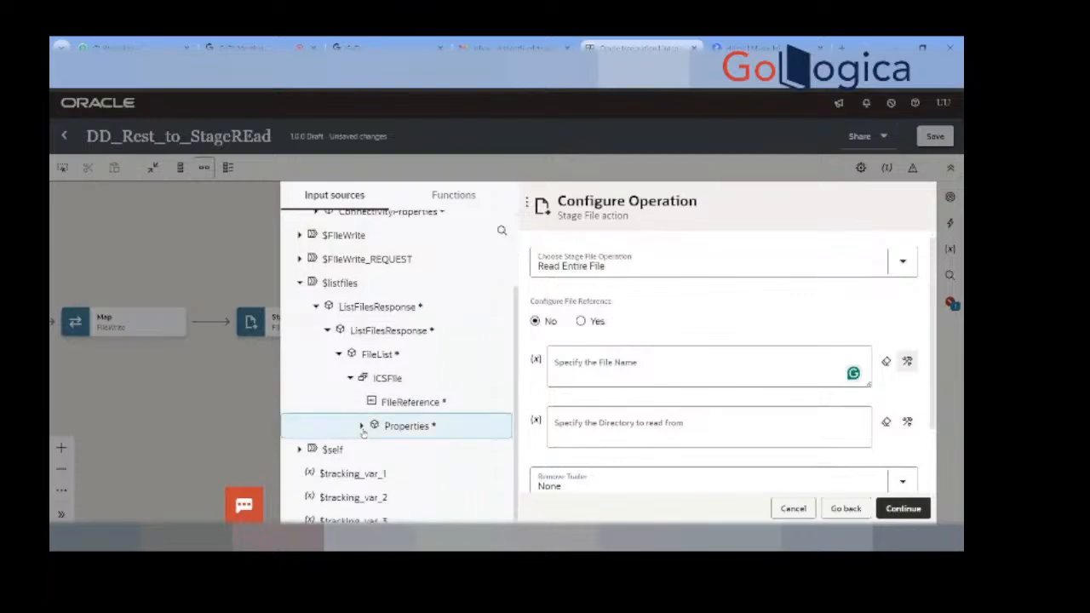
left_click(362, 428)
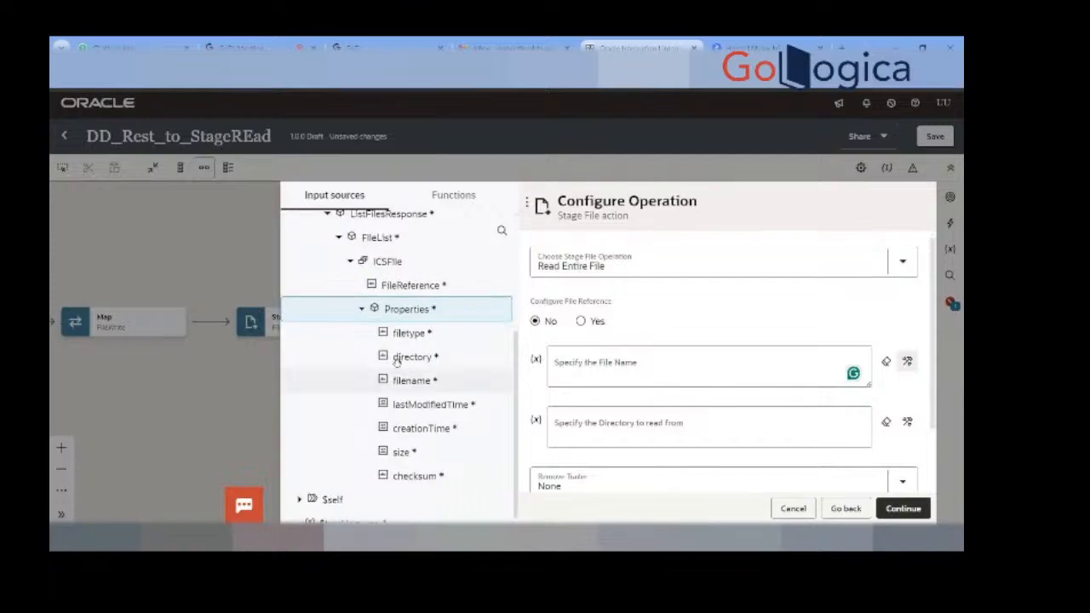
left_click_drag(411, 385, 597, 369)
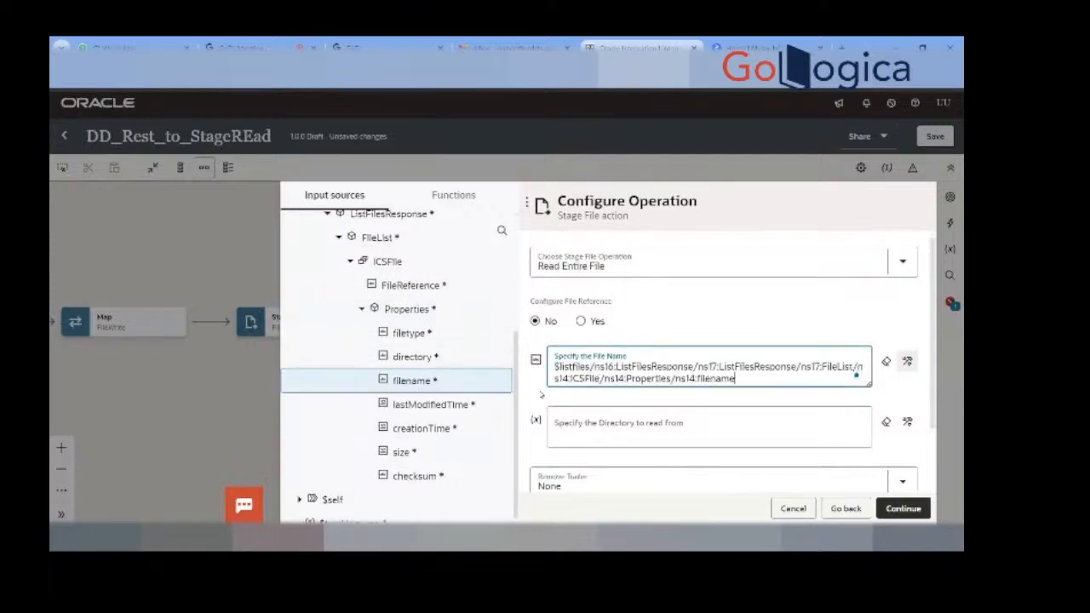
left_click_drag(410, 361, 586, 424)
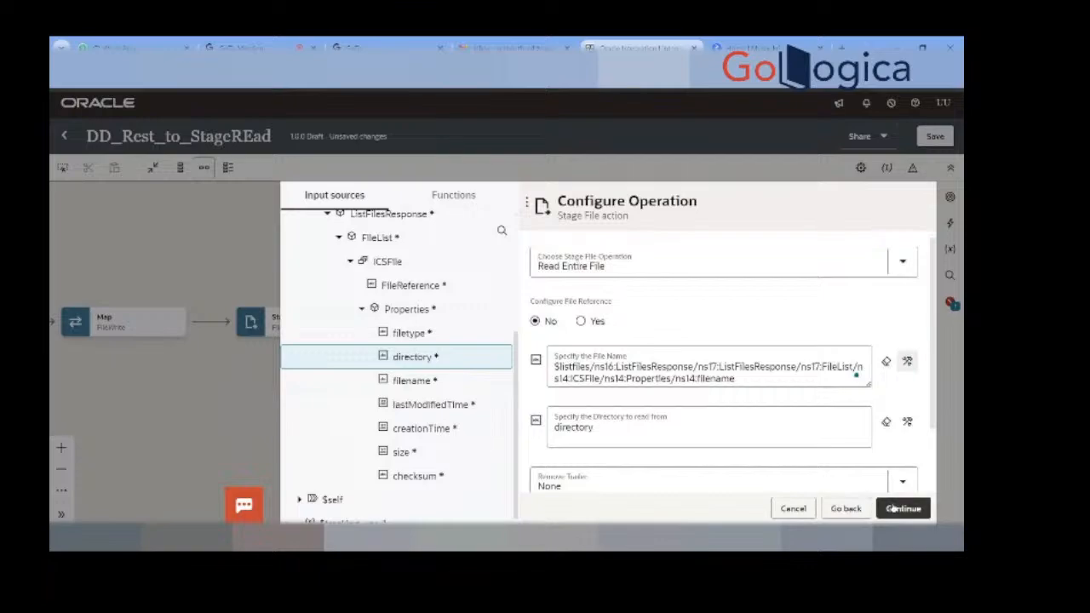
scroll(804, 392, "down", 1)
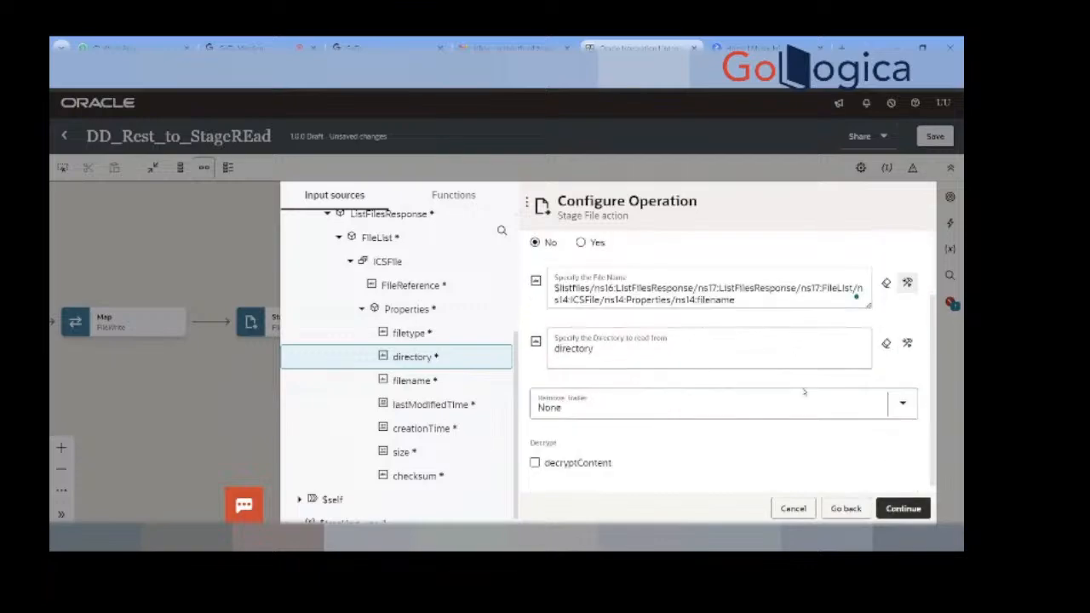
left_click(915, 508)
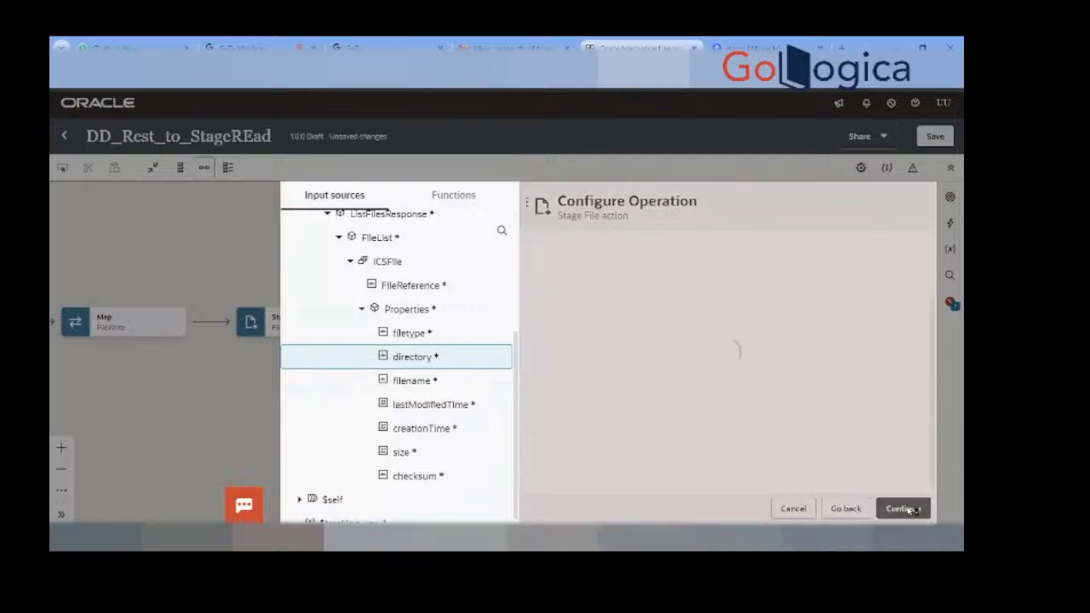
left_click(905, 510)
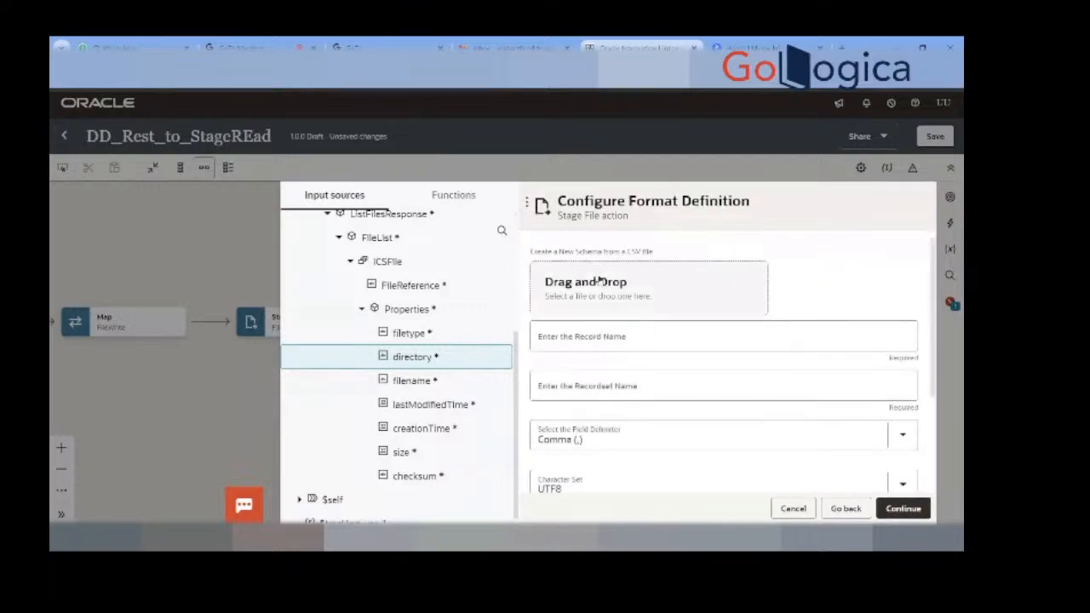
Step: Load uno.csv from the Documents folder as the sample CSV file for the read action's new schema
left_click(609, 284)
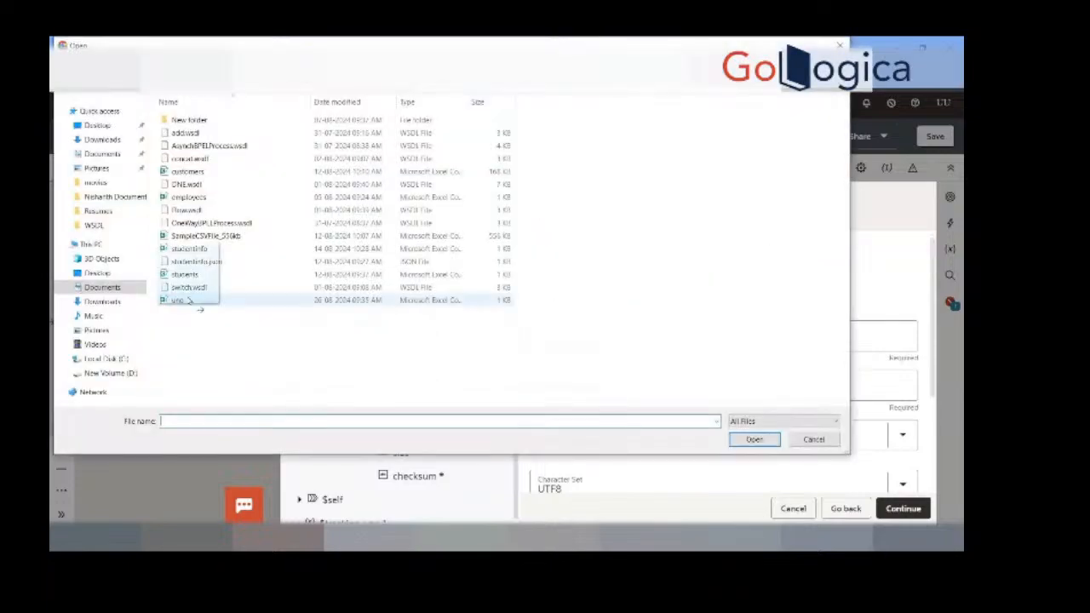
left_click(187, 299)
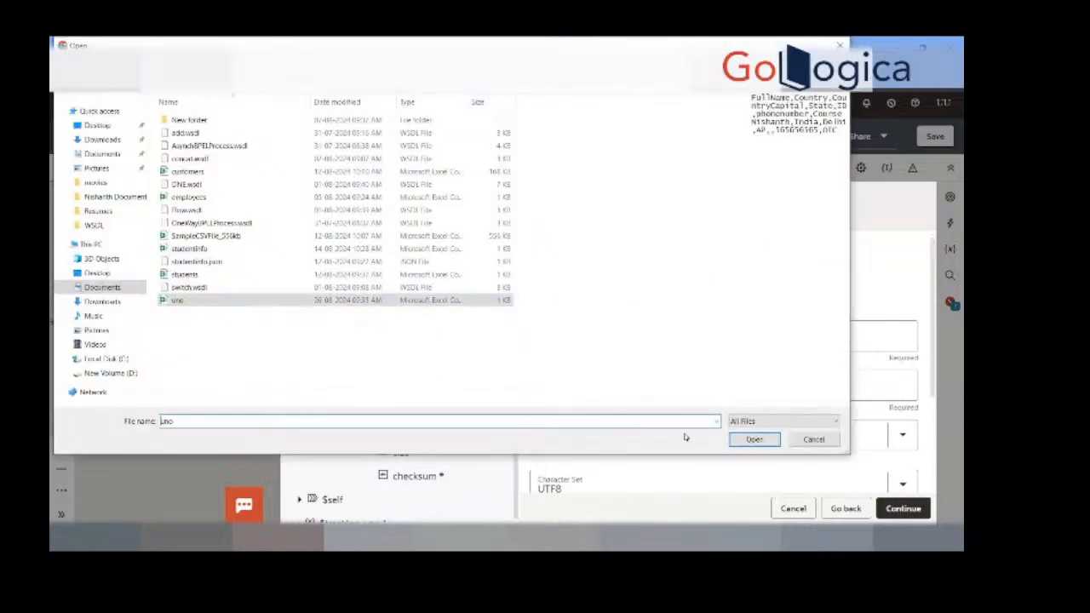
left_click(755, 440)
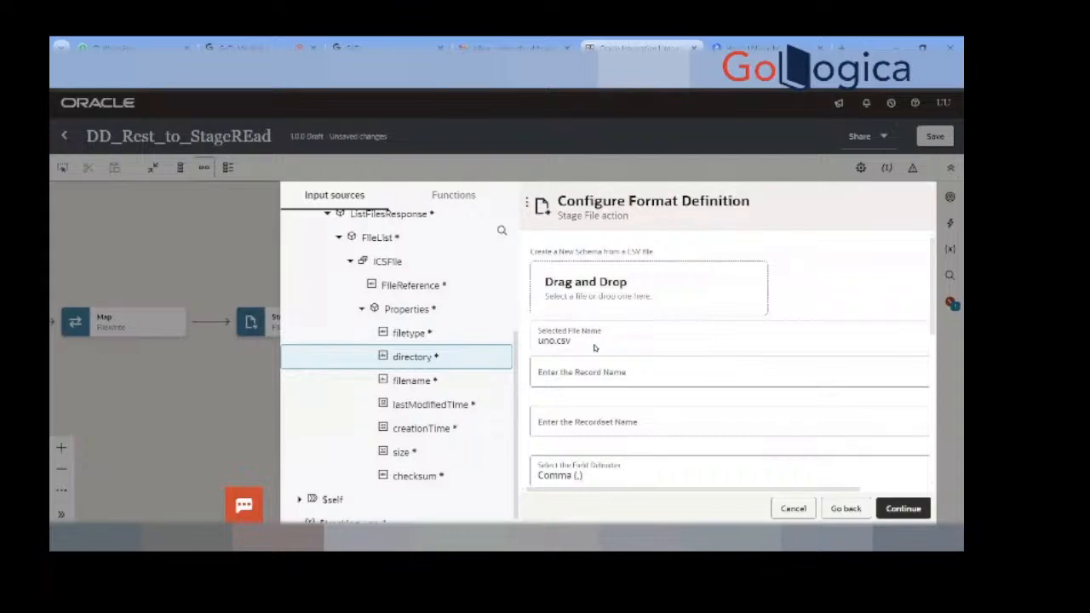
Step: Set the read schema's record name to student and recordset name to students, and finish configuring the write stage file action
left_click(620, 372)
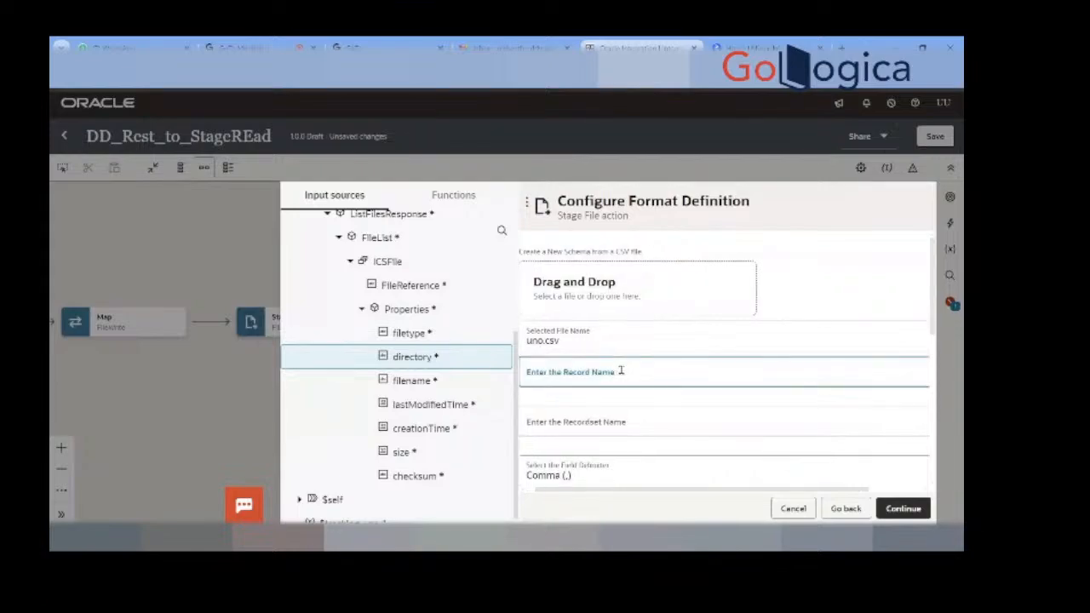
left_click(612, 426)
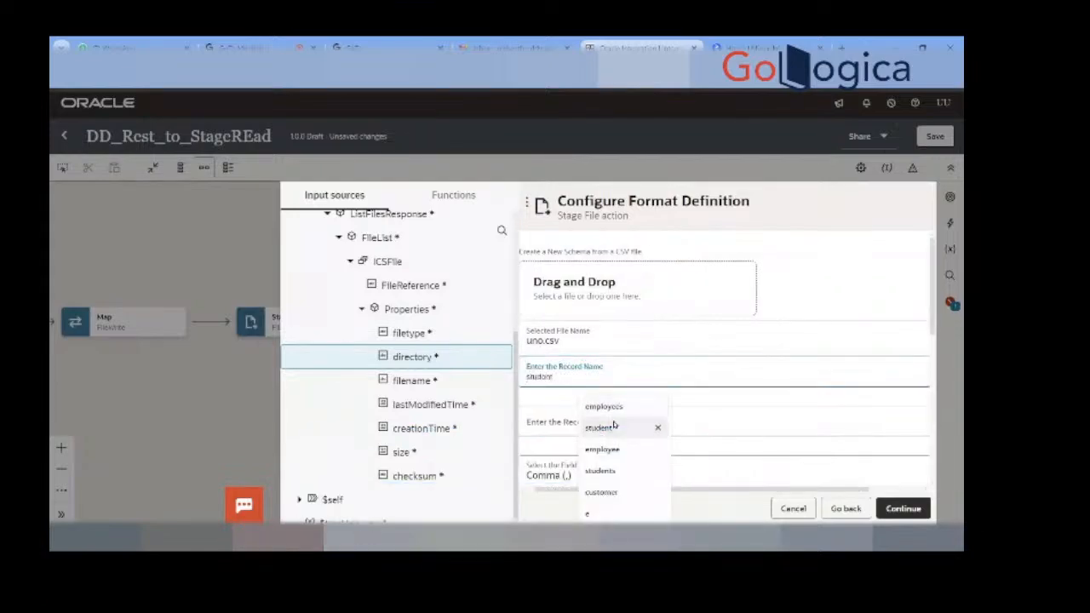
left_click(613, 422)
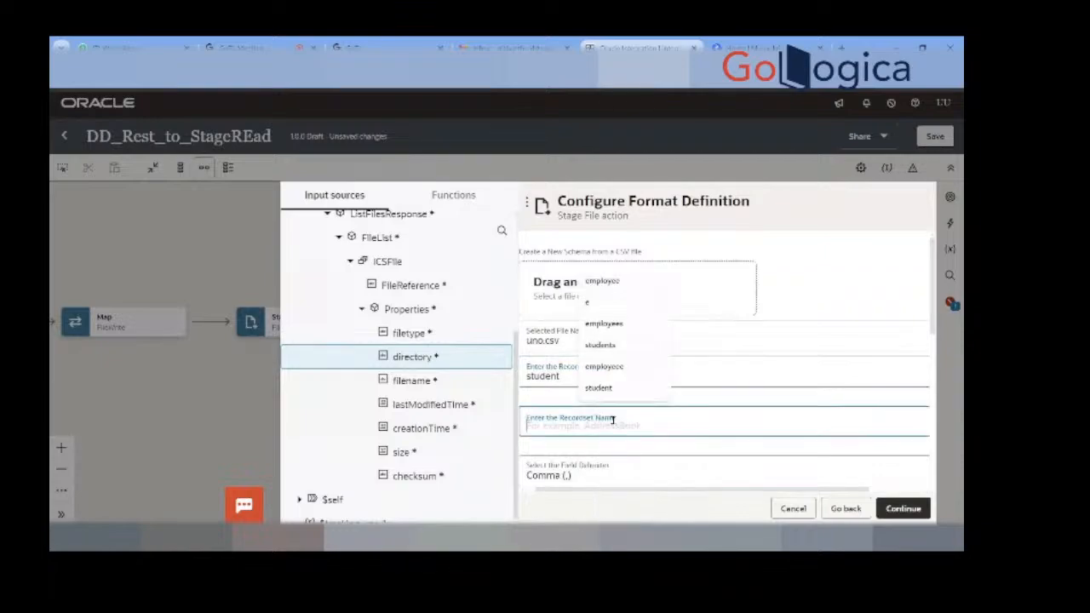
left_click(615, 347)
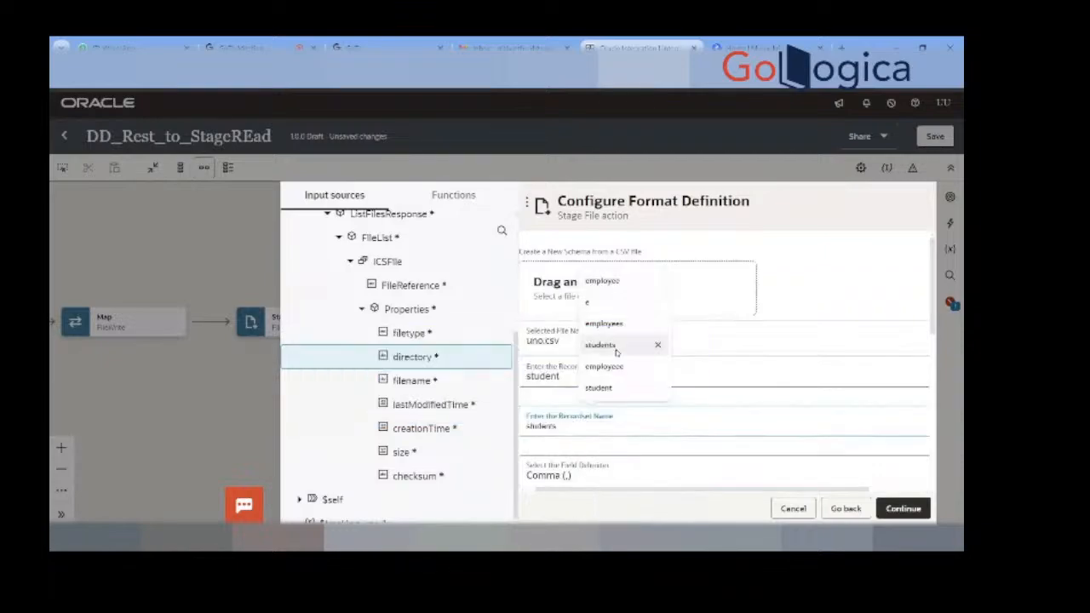
left_click(617, 352)
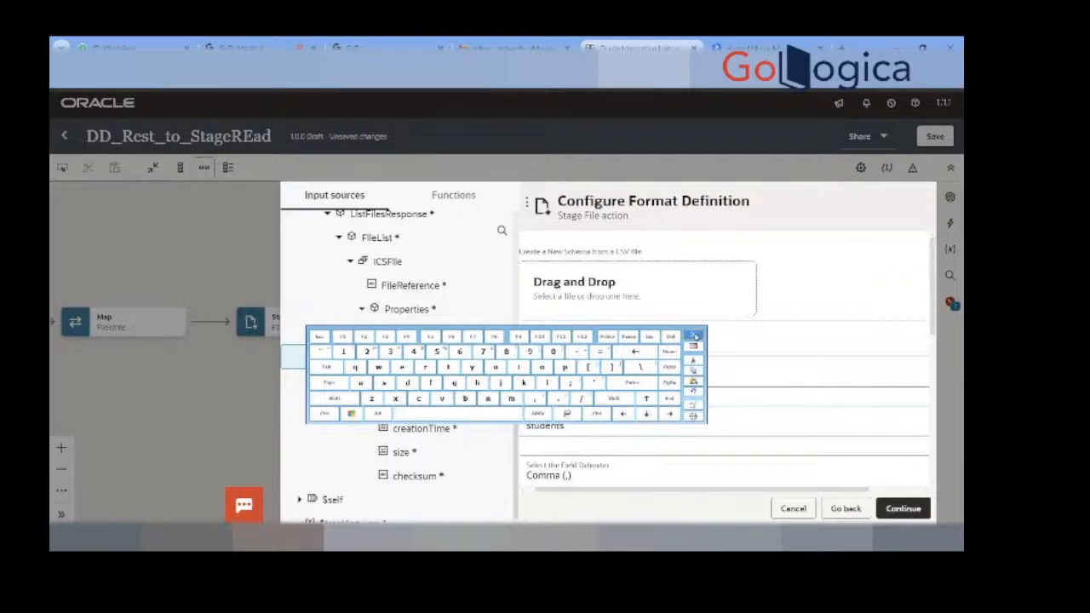
left_click(693, 335)
scroll(675, 414, "down", 5)
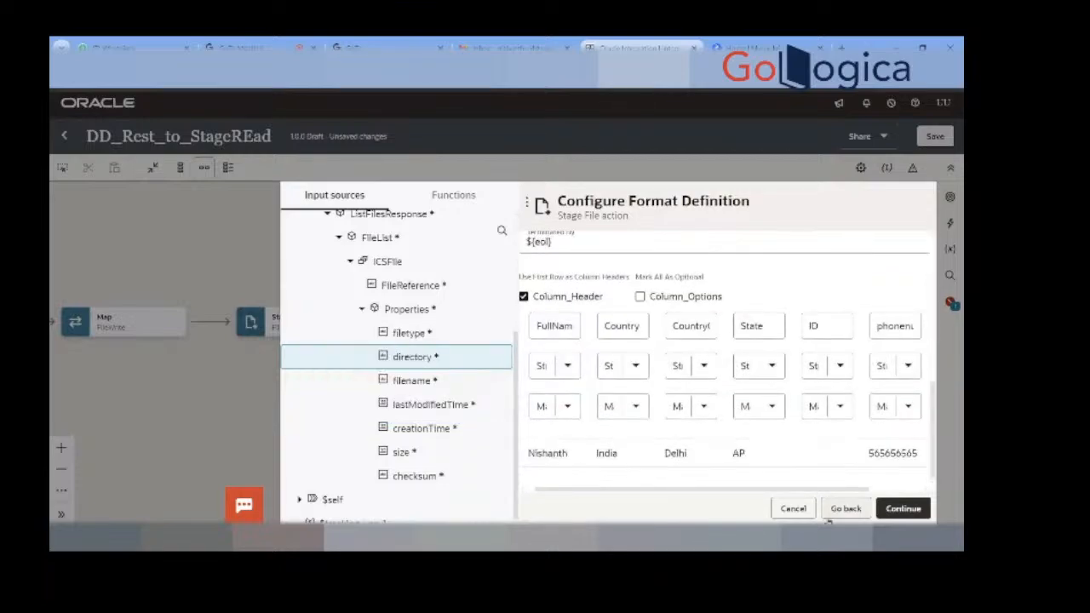
left_click(901, 509)
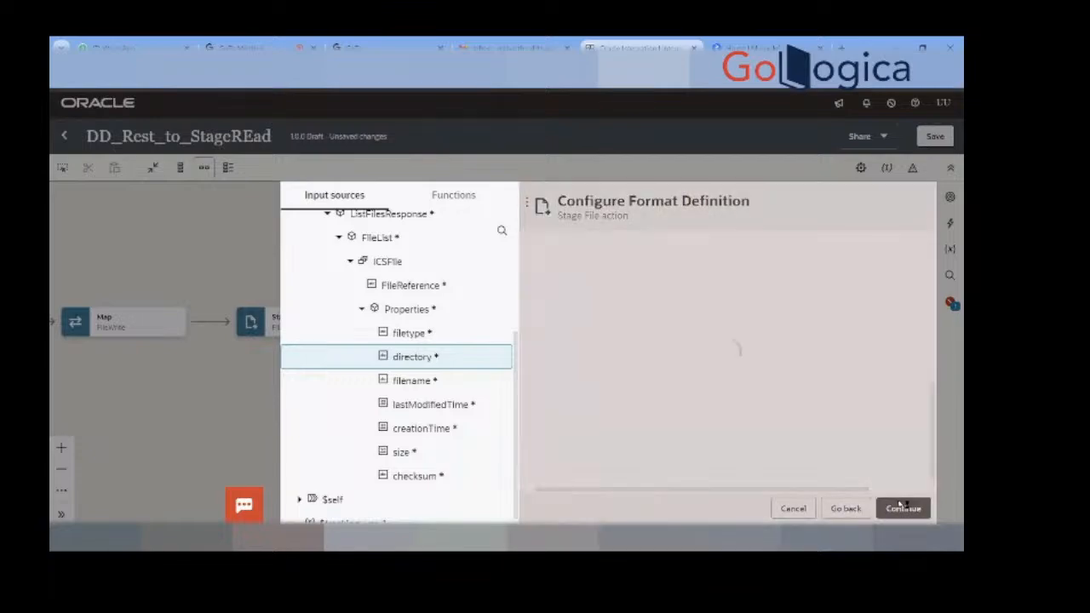
left_click(903, 509)
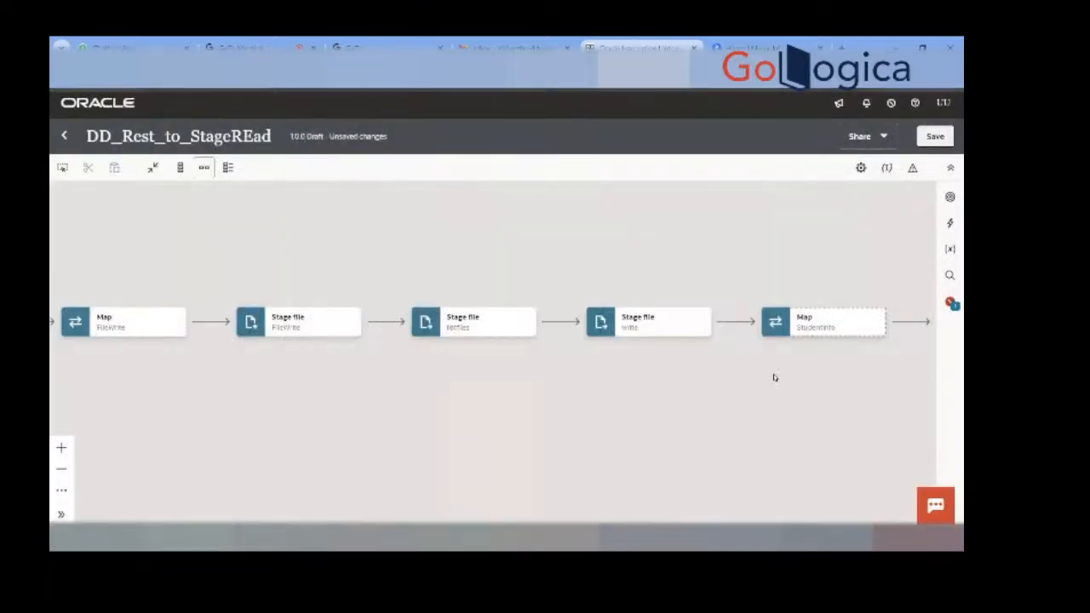
Step: Open the StudentInfo map for editing and create a target node for Status under the Response Wrapper
left_click_drag(773, 378, 509, 364)
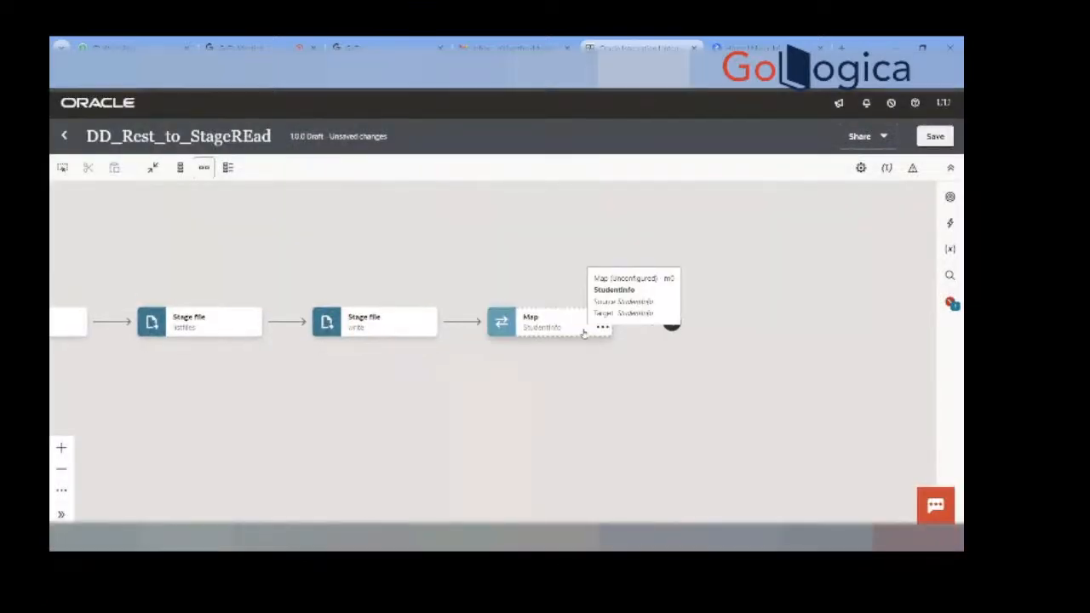
left_click(602, 328)
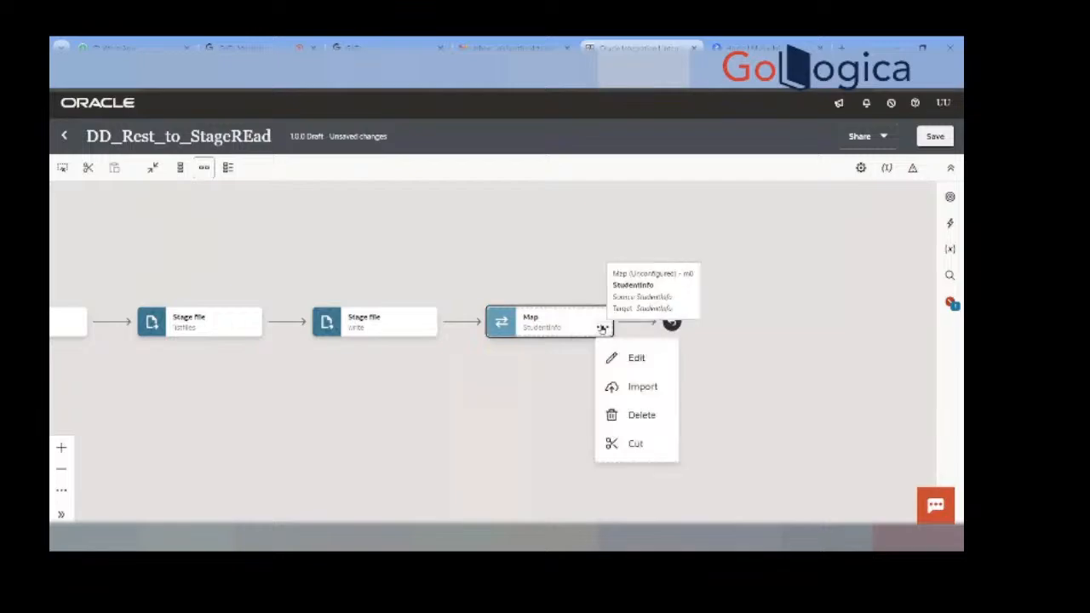
left_click(639, 358)
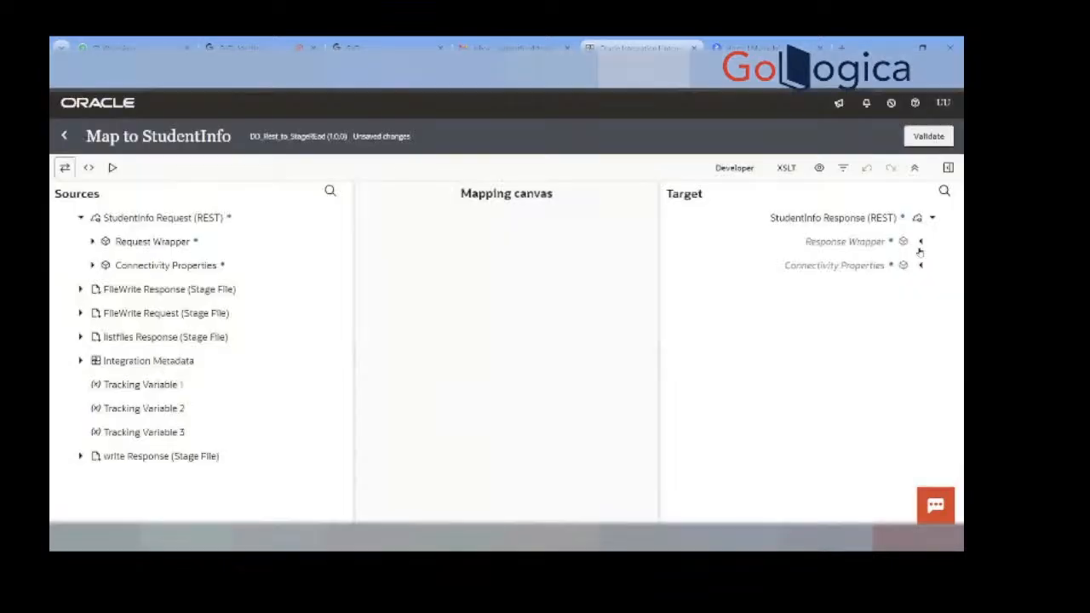
left_click(920, 242)
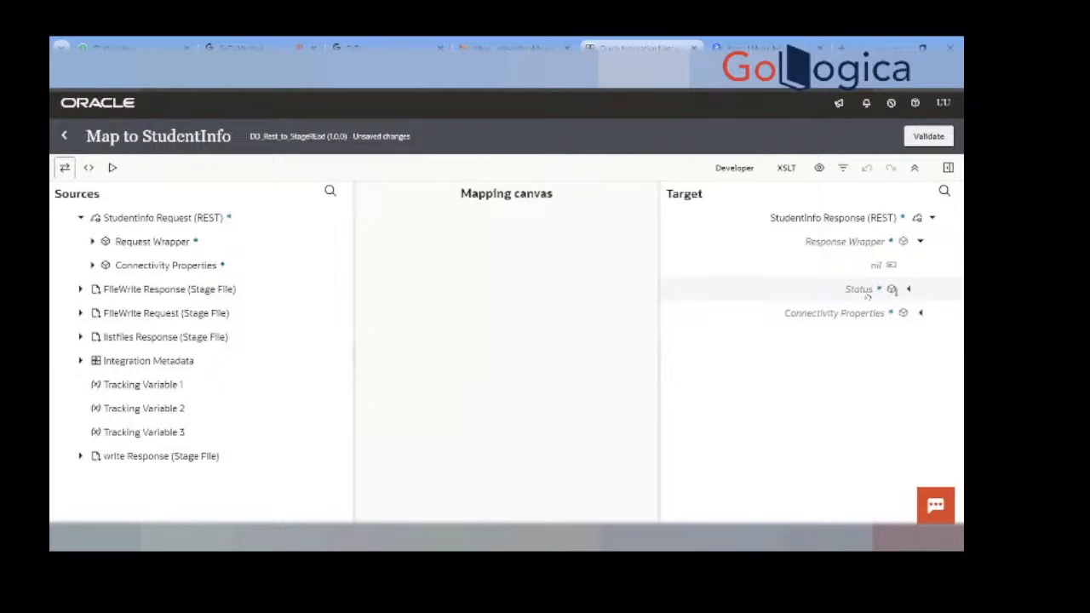
left_click(890, 290)
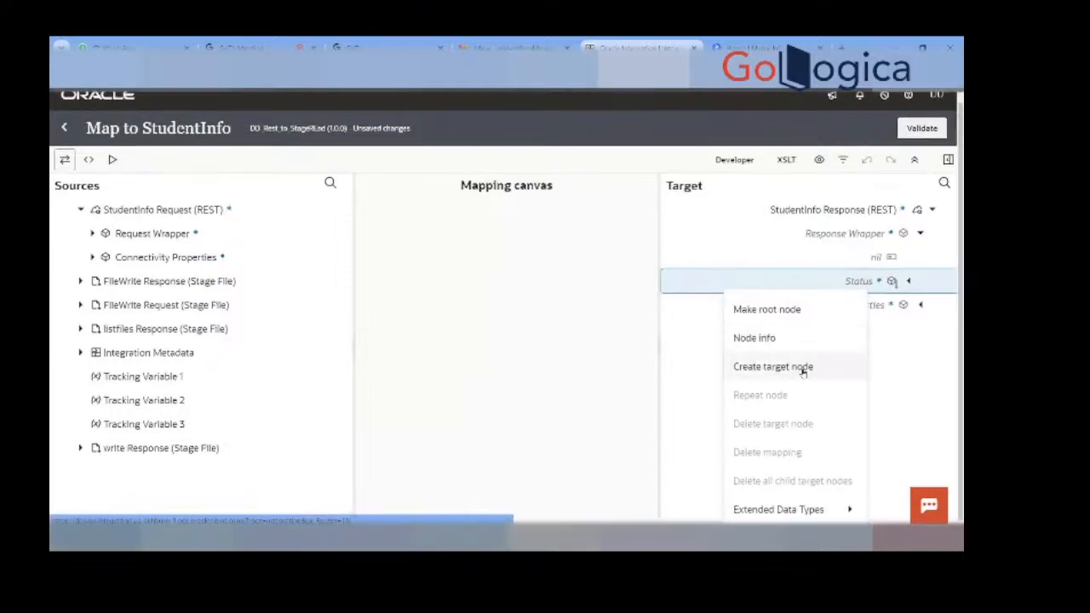
left_click(803, 368)
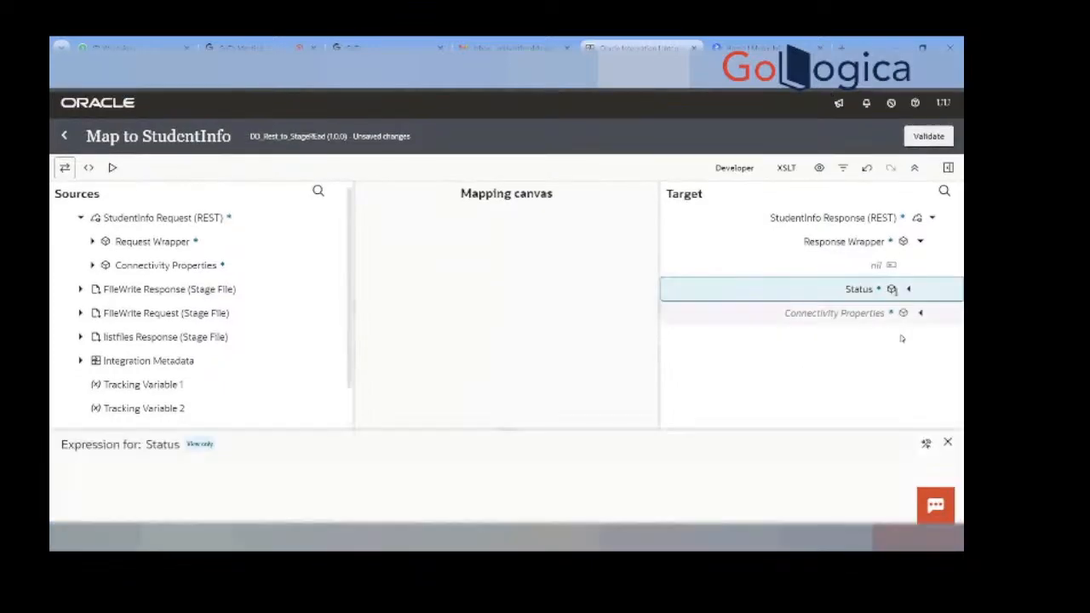
Step: Set the expression of the Status target to the literal 'successfully read the file ' and save it
left_click(924, 442)
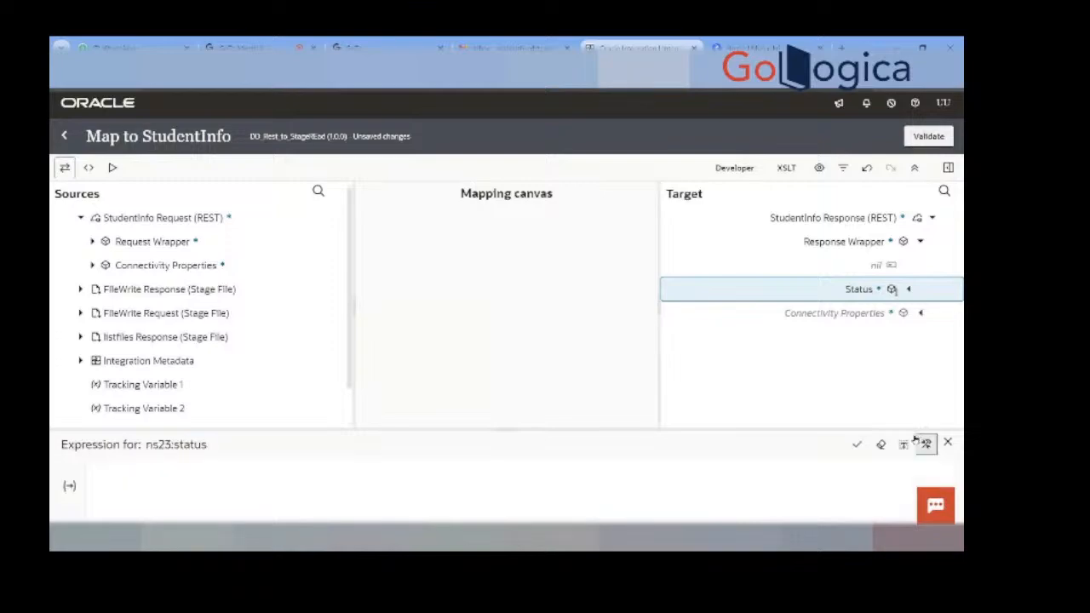
left_click(697, 471)
type("'su")
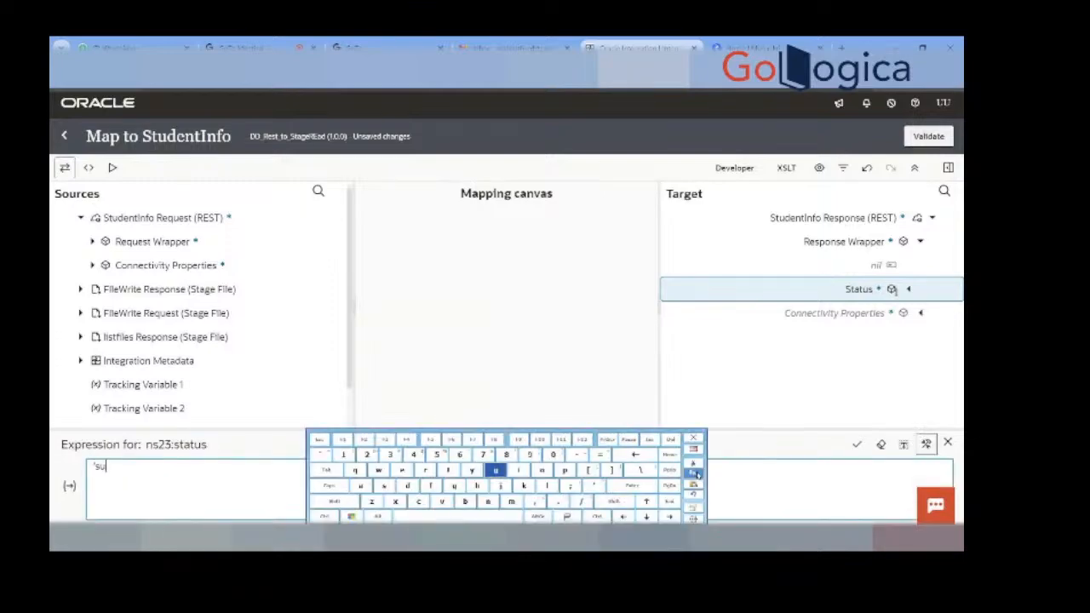
type("ccessfully")
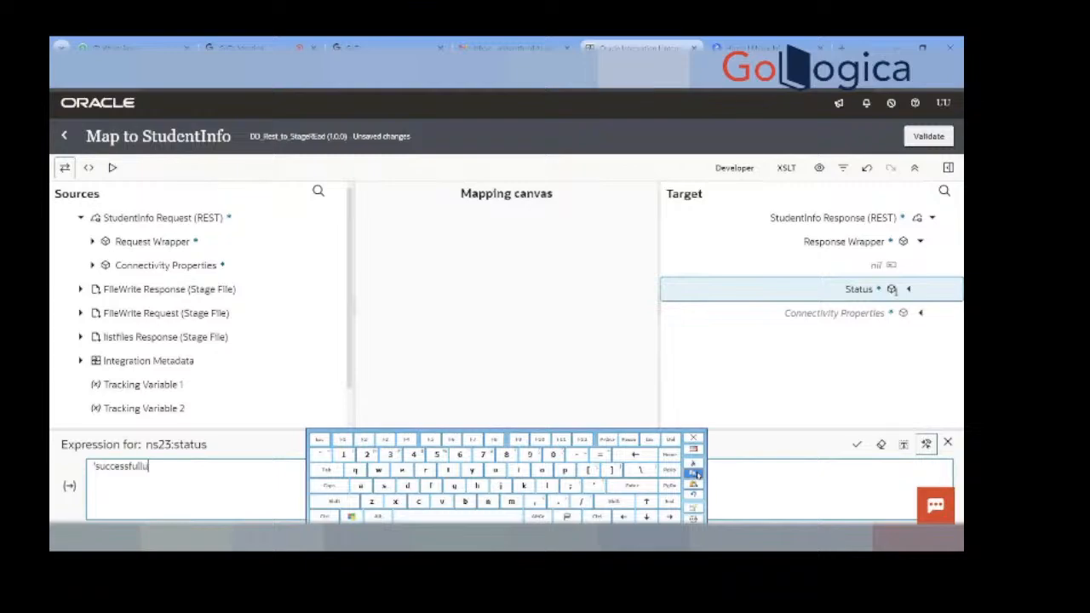
type(" read the file '")
left_click(856, 449)
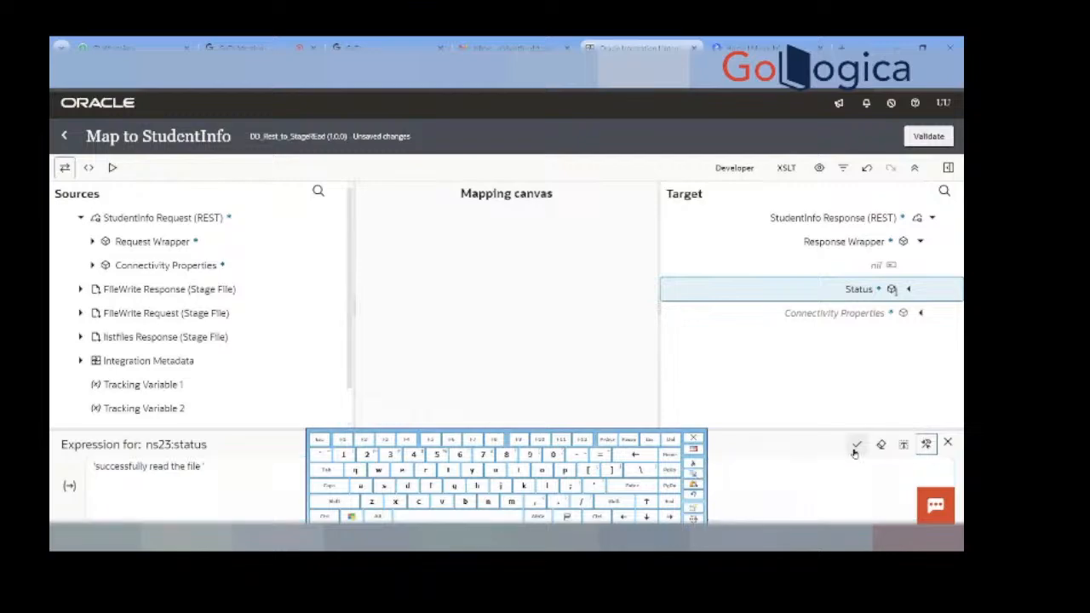
Step: Validate the StudentInfo mapping and return to the integration canvas
left_click(929, 138)
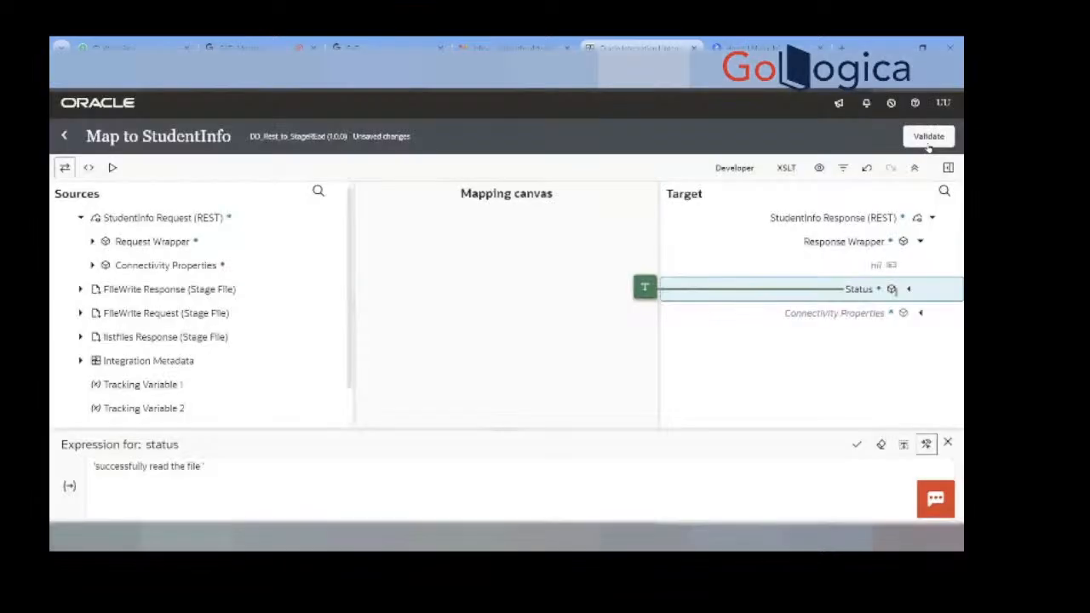
left_click(928, 138)
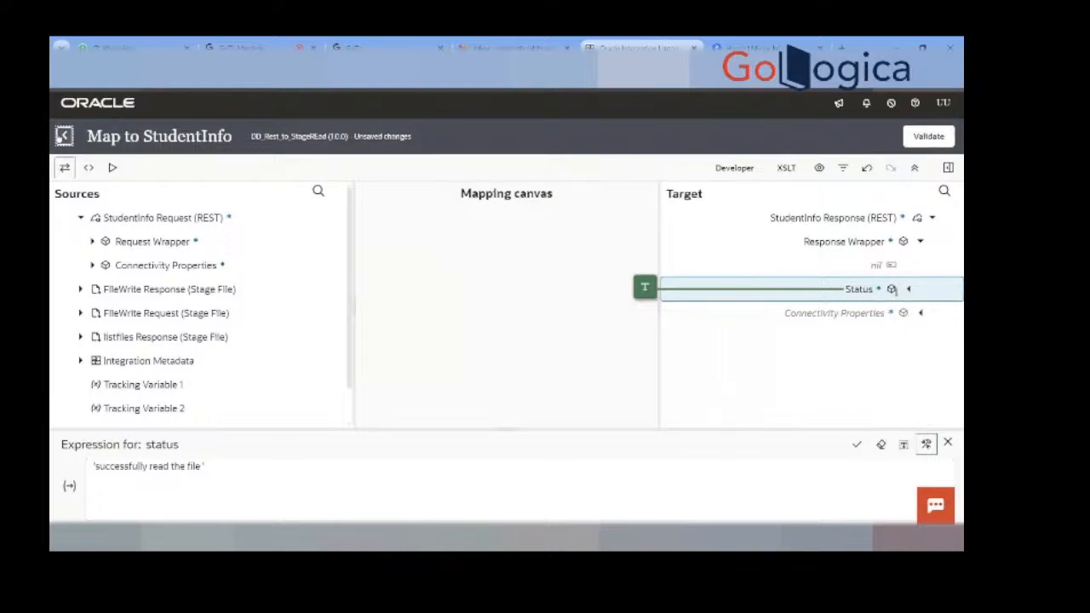
left_click(64, 137)
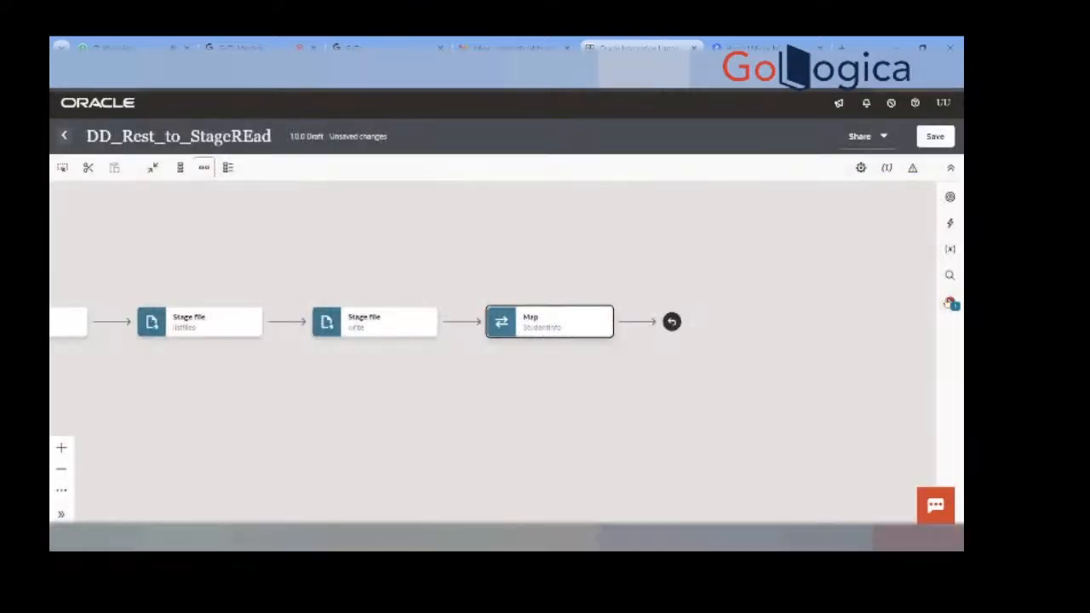
Step: Assign an element of the request's StudentInfo as the primary business identifier, then save and close the integration
left_click(950, 303)
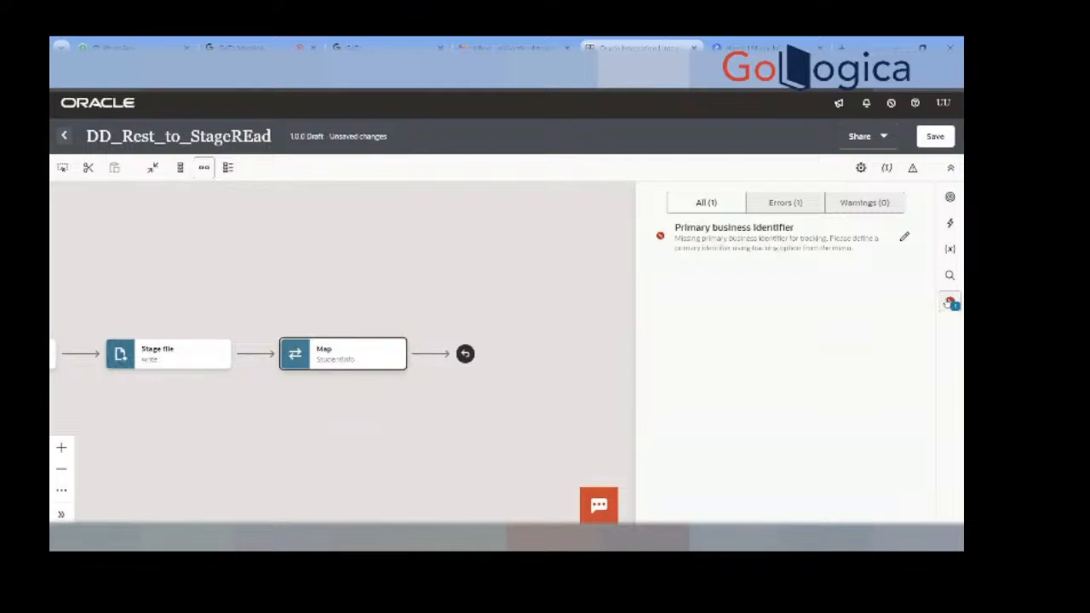
left_click(904, 238)
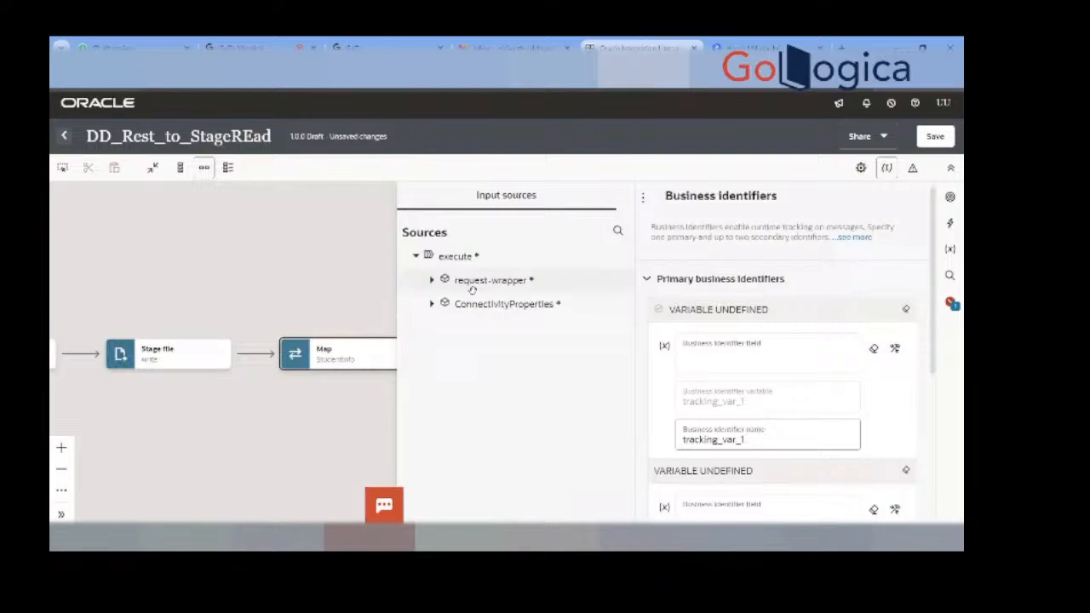
left_click(430, 282)
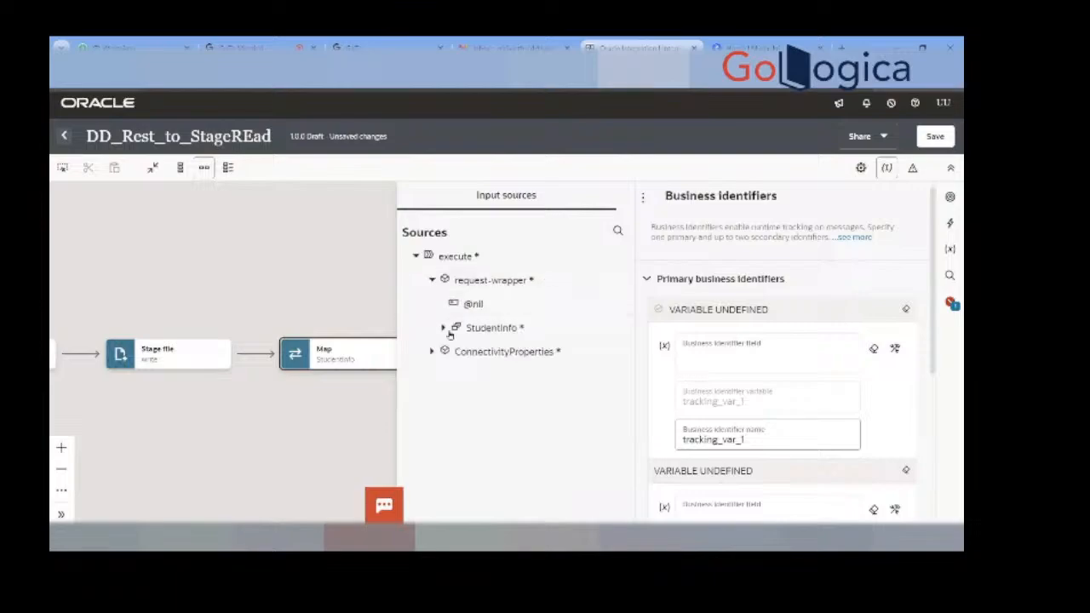
left_click(443, 328)
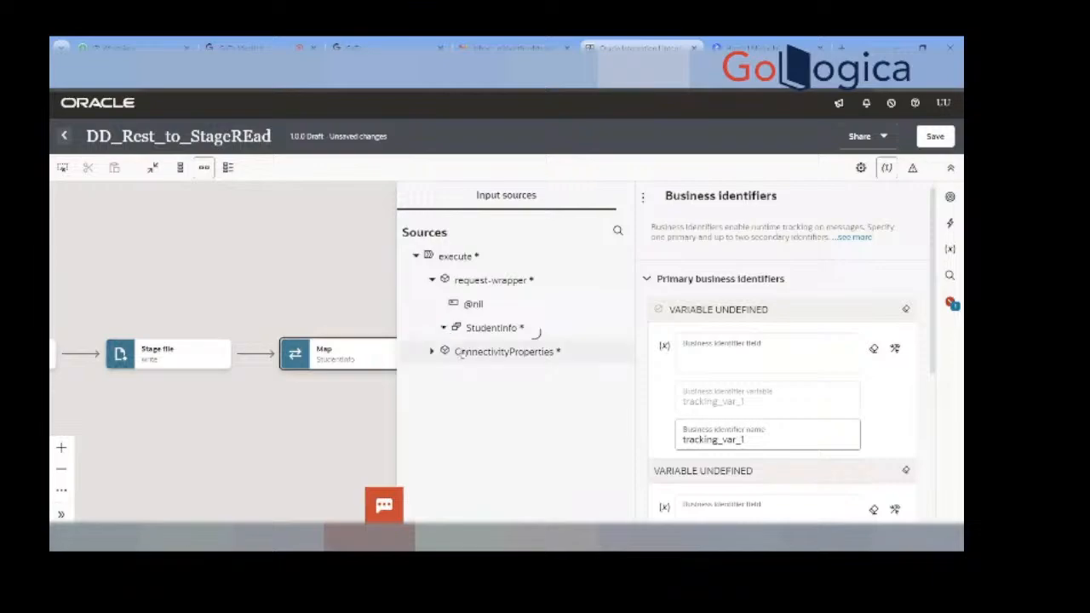
left_click_drag(694, 350, 730, 349)
left_click(935, 136)
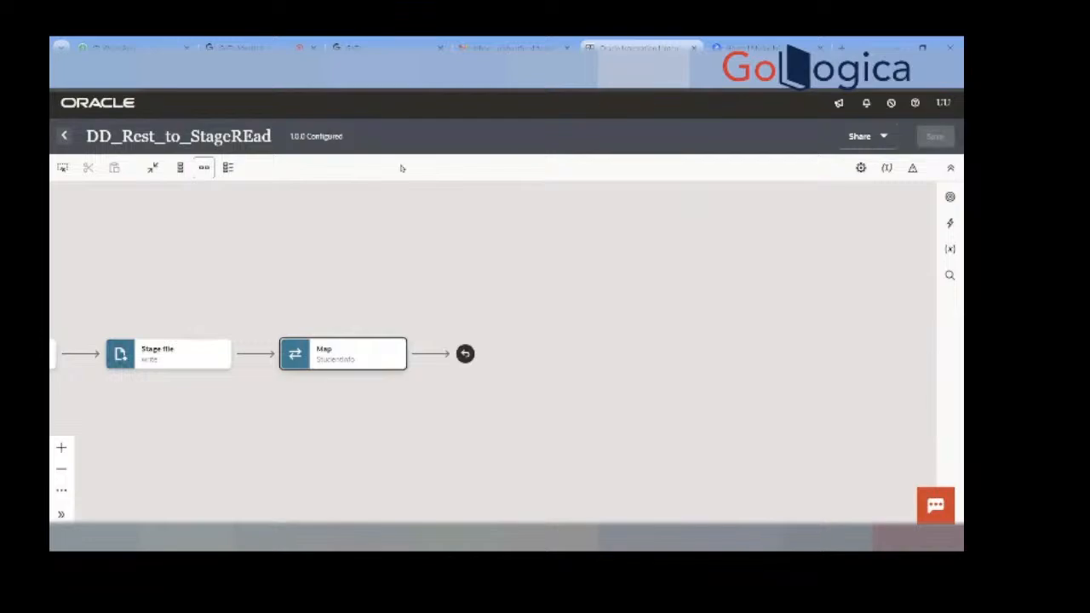
left_click(64, 138)
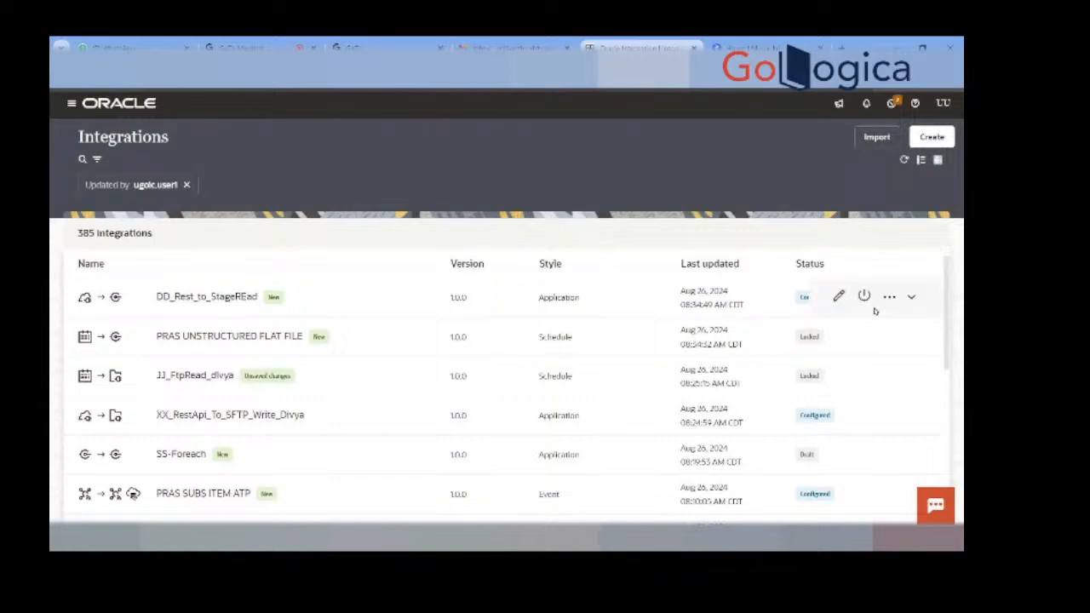
Step: Activate the DD_Rest_to_StageREad integration with Debug tracing and refresh the integrations list
left_click(864, 297)
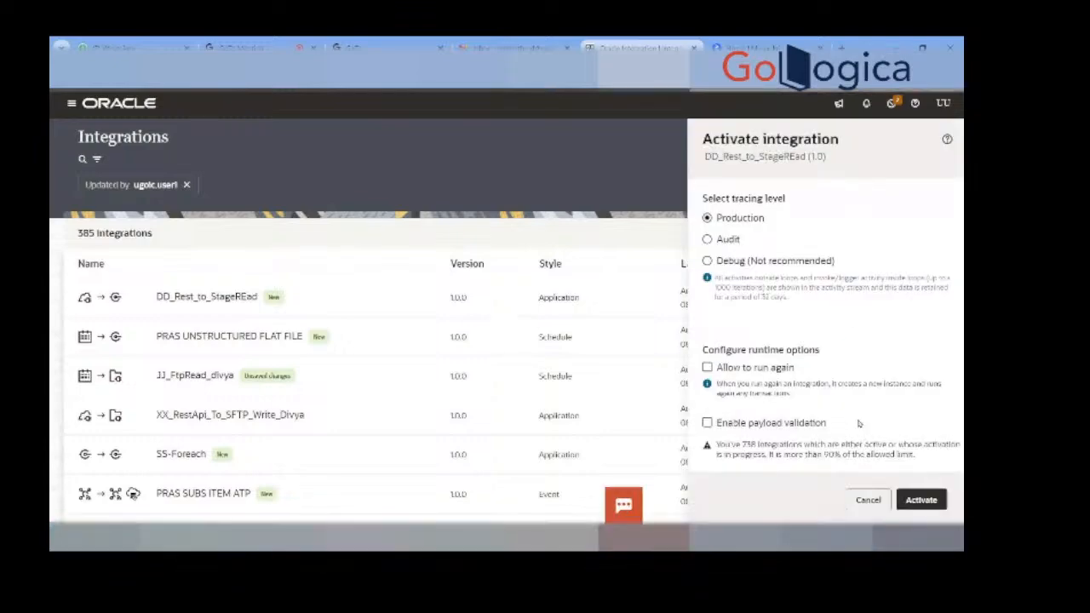
left_click(735, 262)
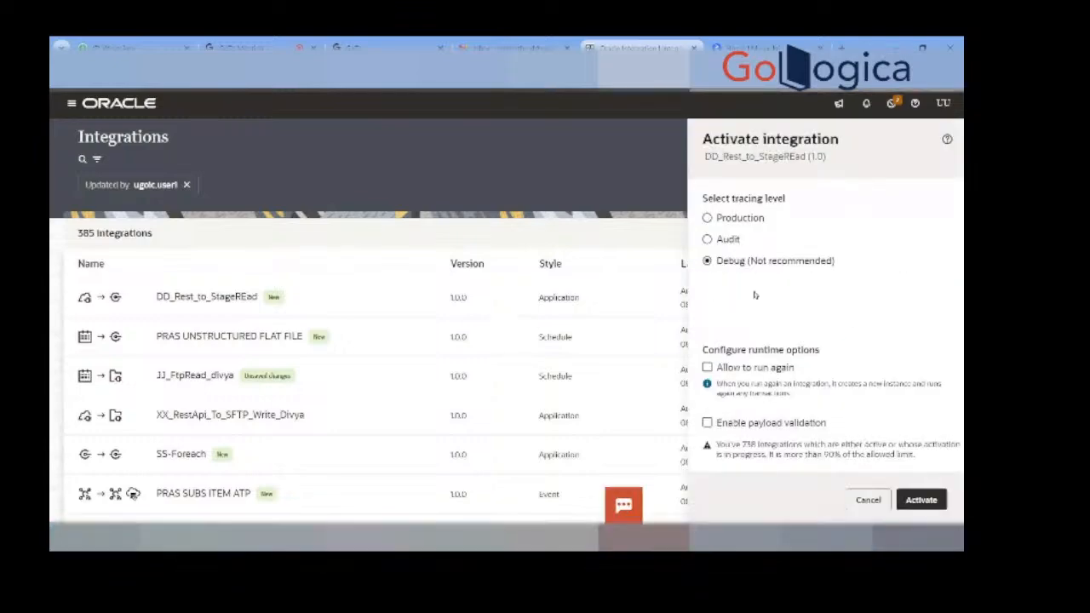
left_click(924, 502)
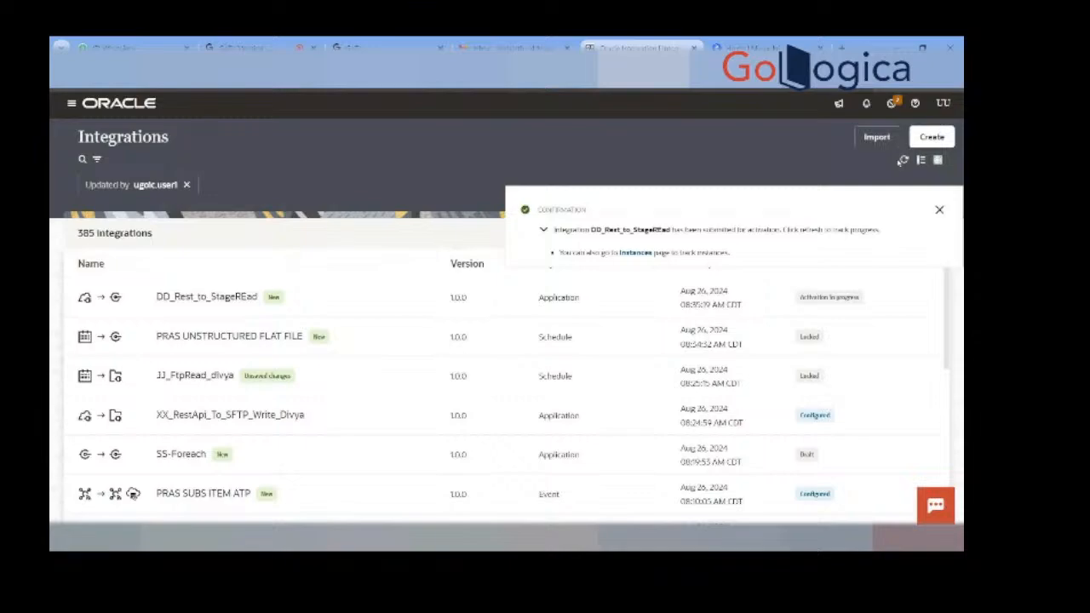
left_click(903, 161)
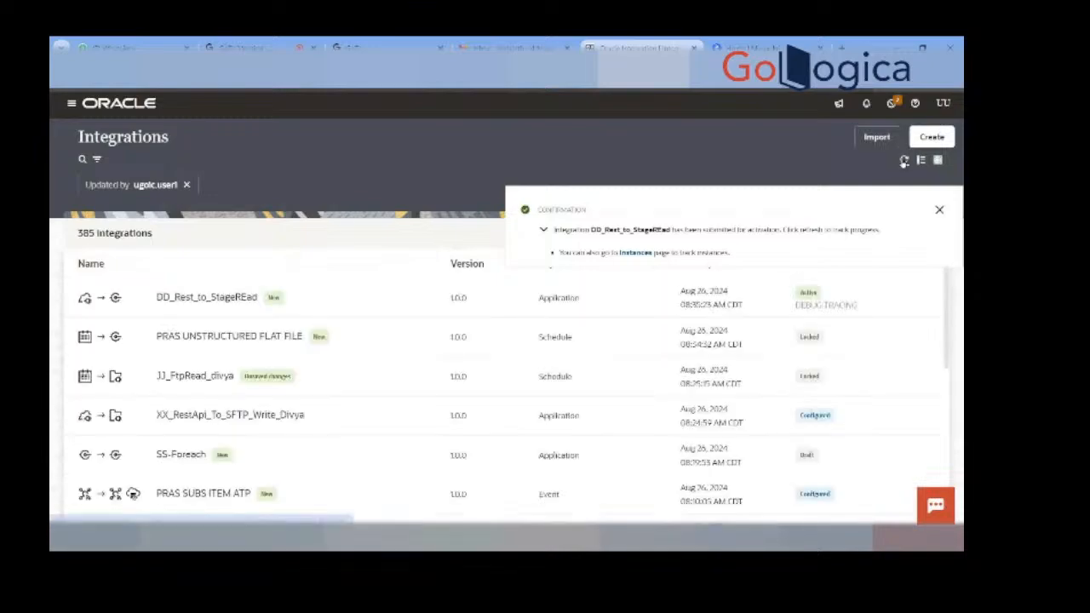
left_click(940, 209)
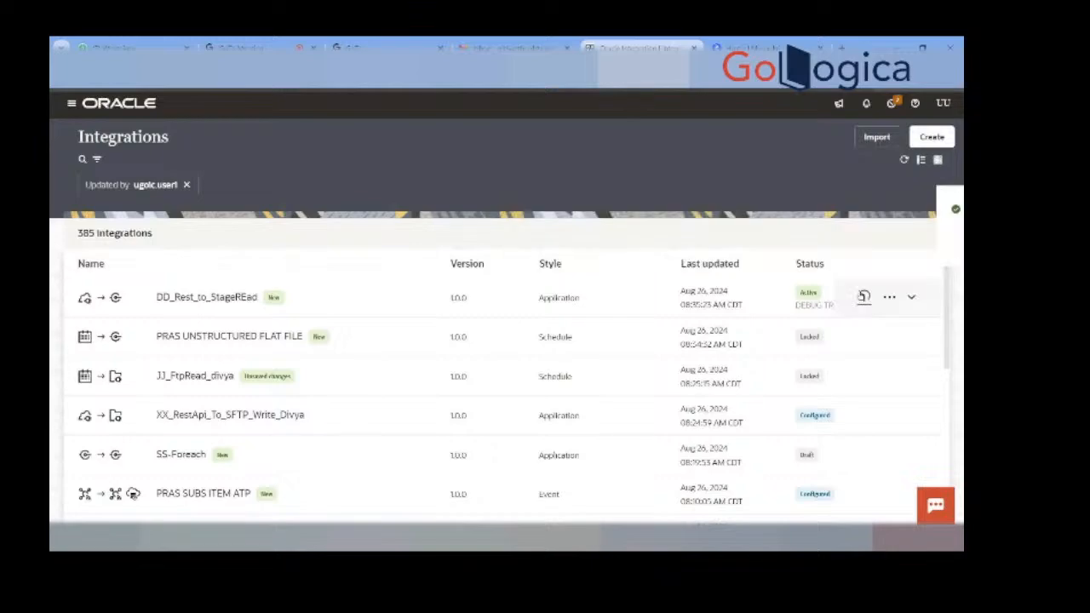
Step: Open the run page of the DD_Rest_to_StageREad integration and display its sample request body
left_click(888, 298)
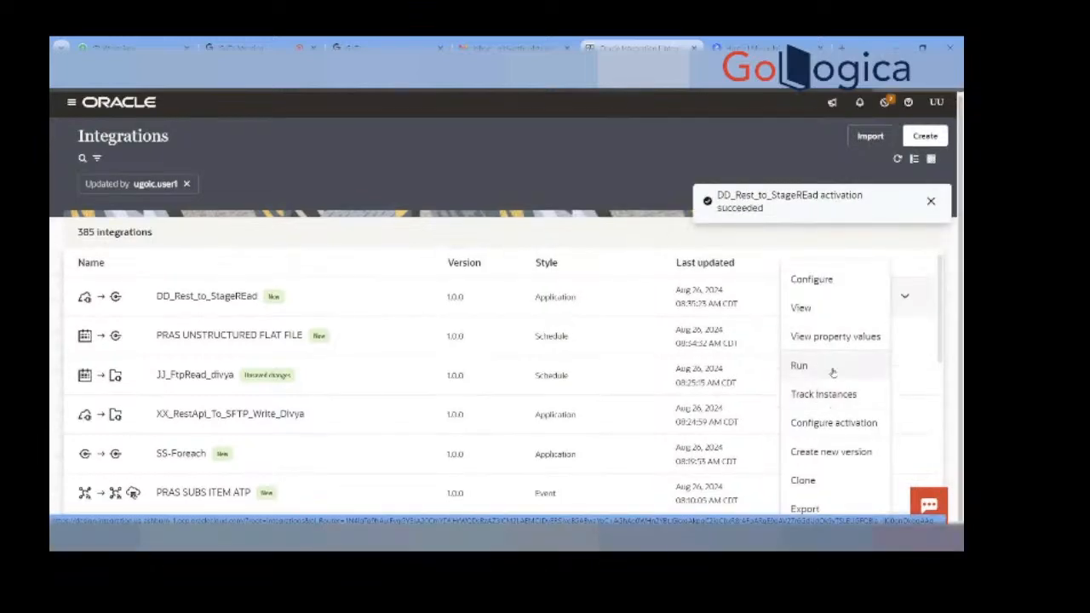
left_click(833, 372)
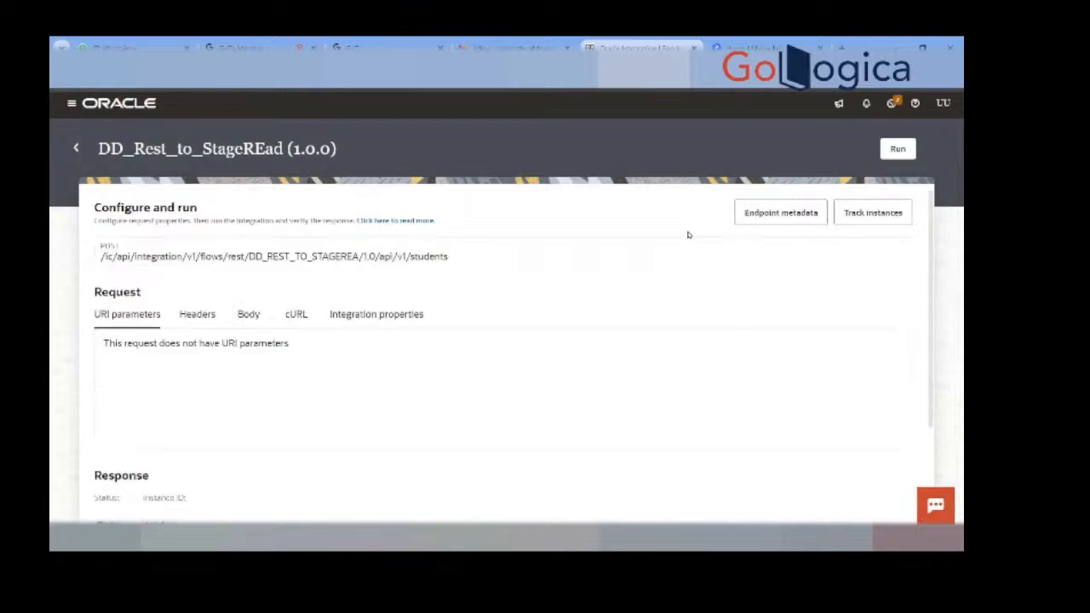
left_click(252, 313)
scroll(472, 400, "down", 3)
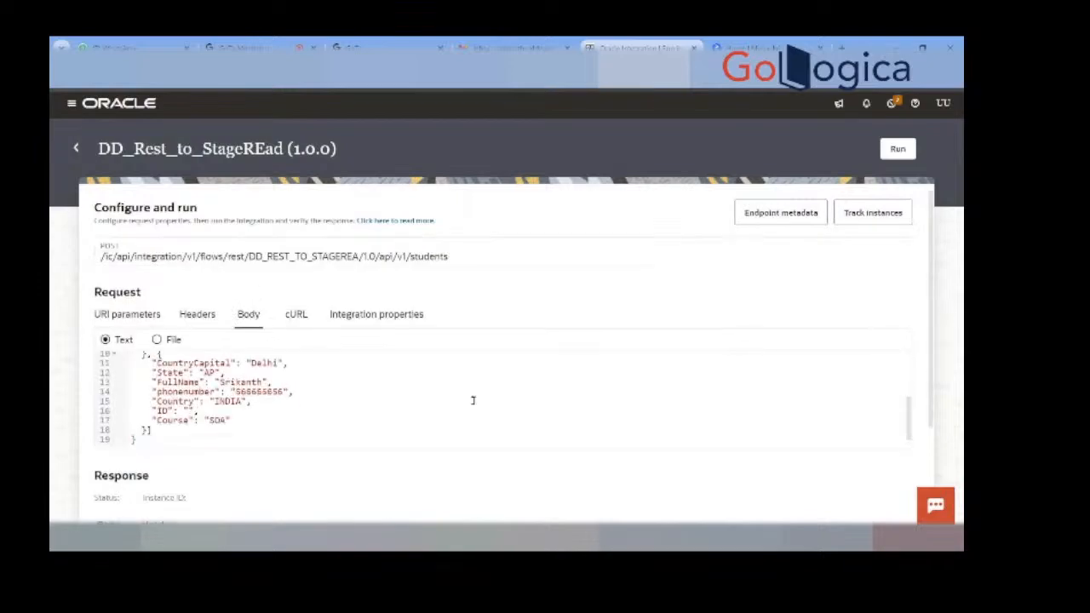
Step: Run the integration with the sample students request body and open the tracking page of the resulting instance
scroll(472, 399, "up", 3)
left_click(898, 149)
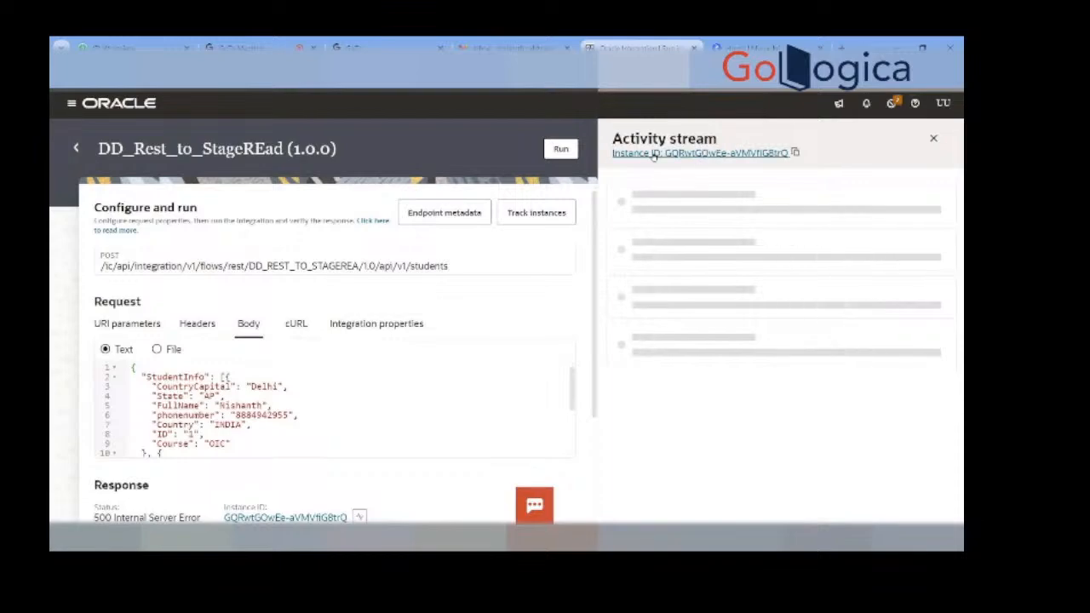
left_click(718, 153)
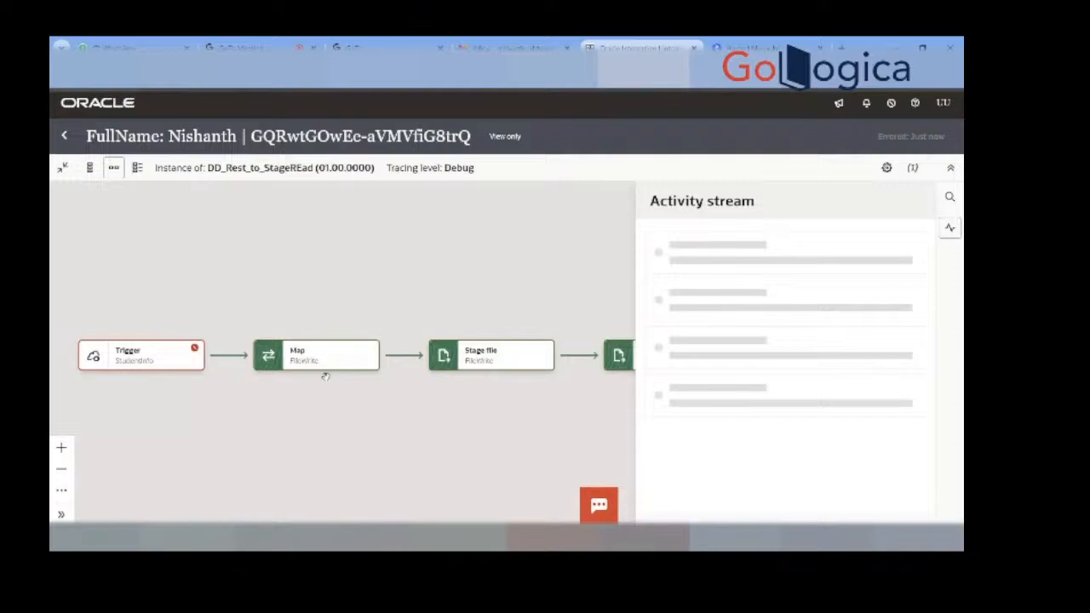
Step: Show the StudentInfo trigger's activity stream and examine the payload of the wire message it received
left_click(252, 326)
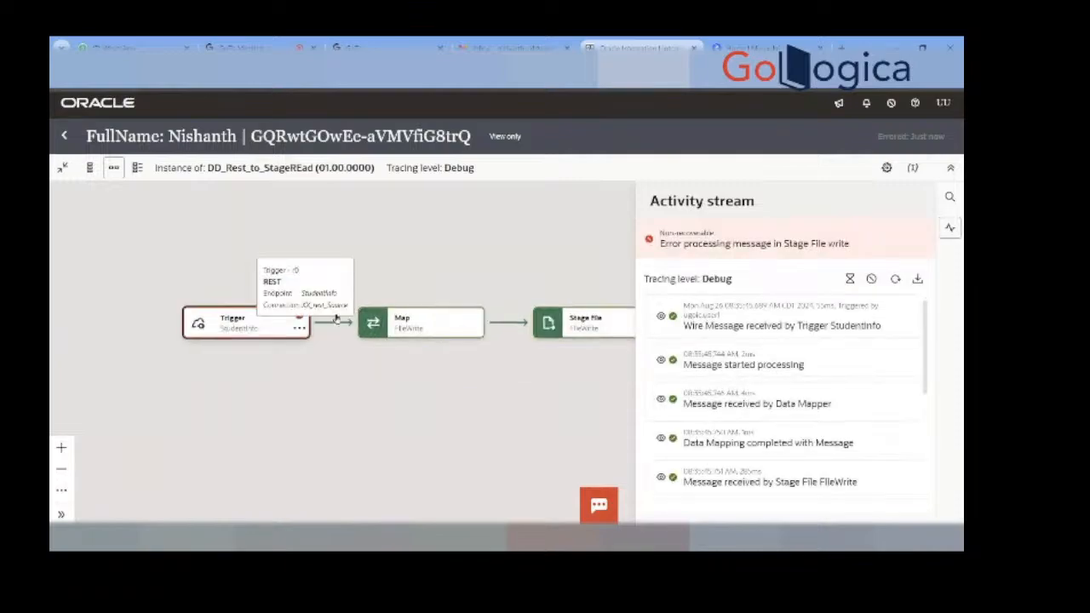
left_click(950, 228)
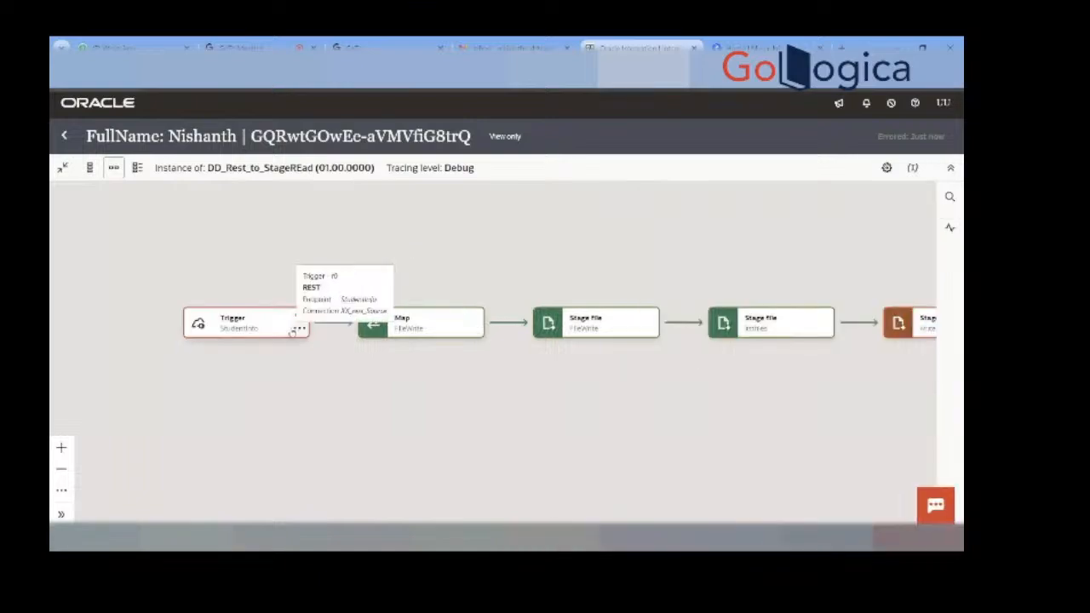
left_click(301, 329)
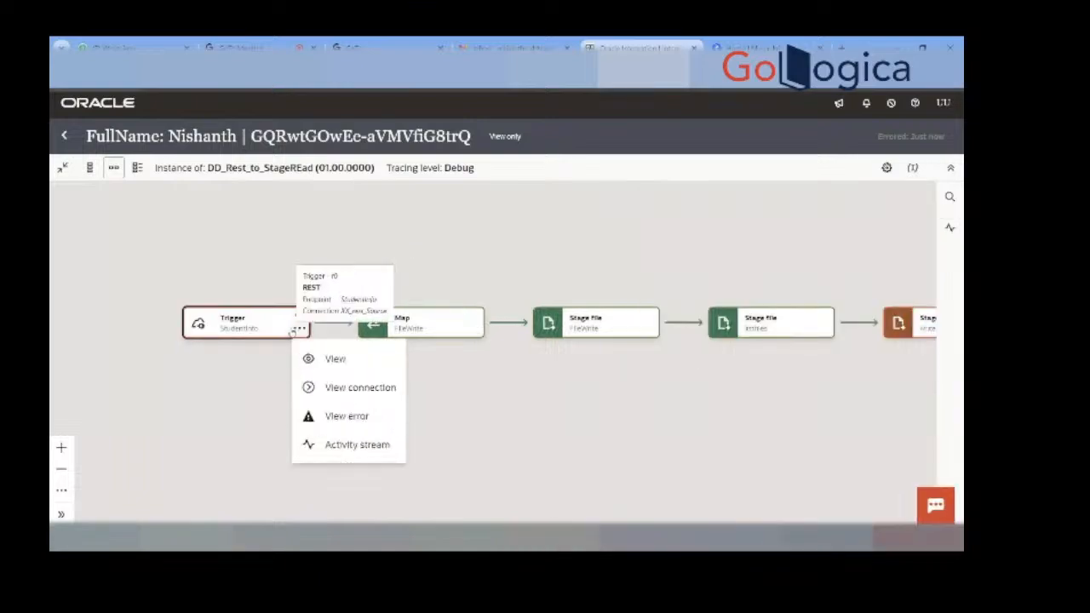
left_click(354, 446)
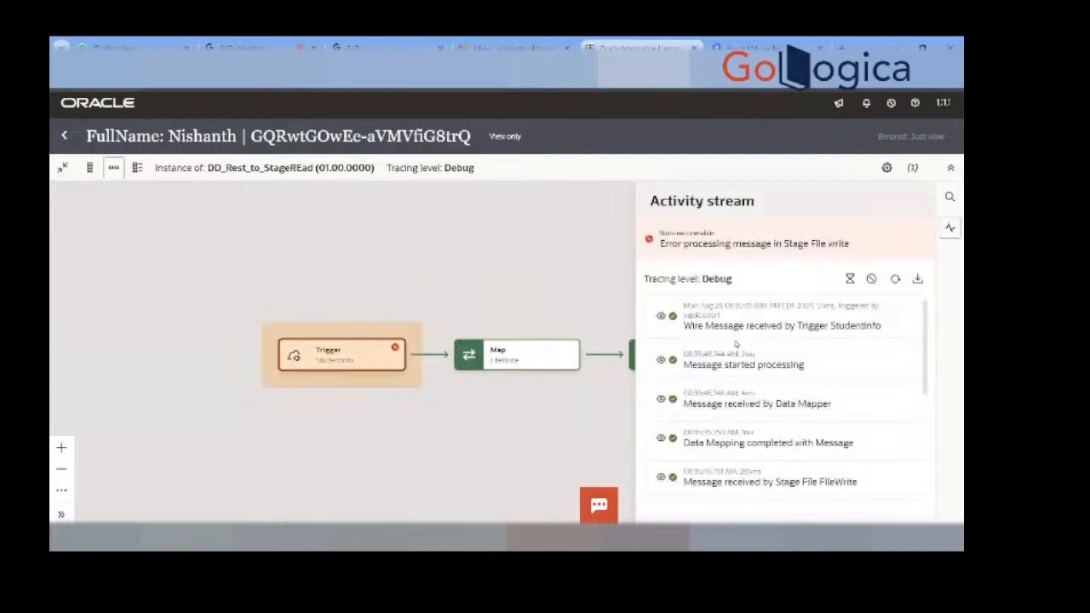
left_click(703, 332)
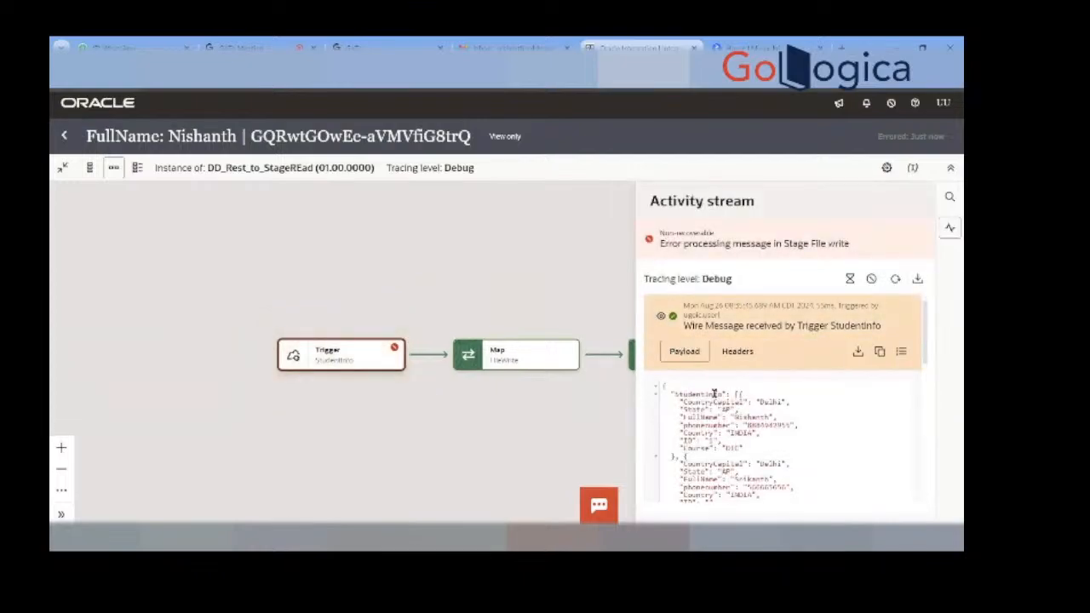
scroll(714, 393, "down", 2)
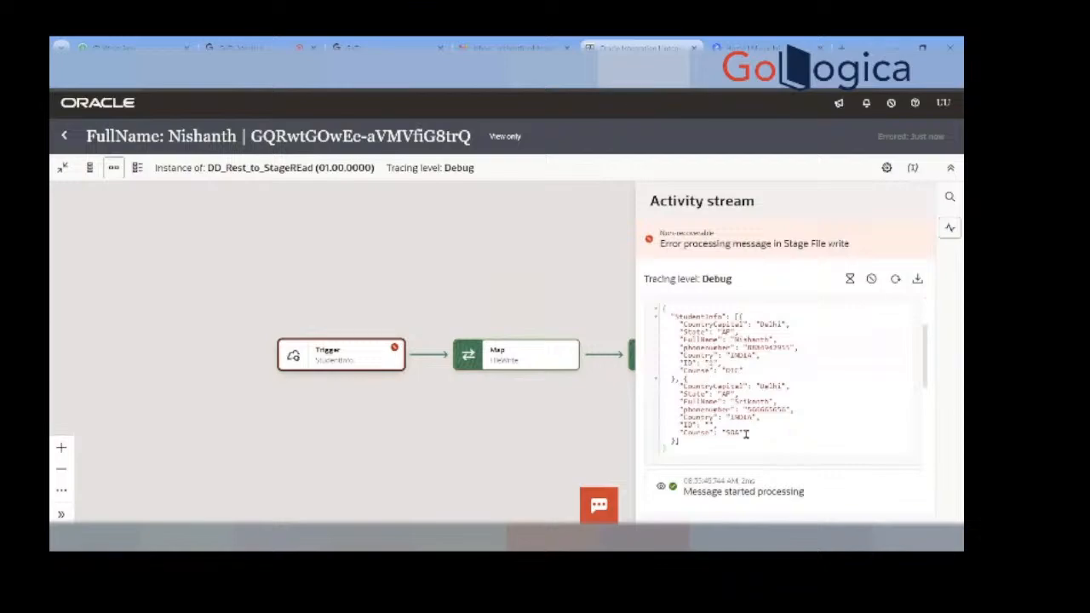
scroll(745, 434, "down", 3)
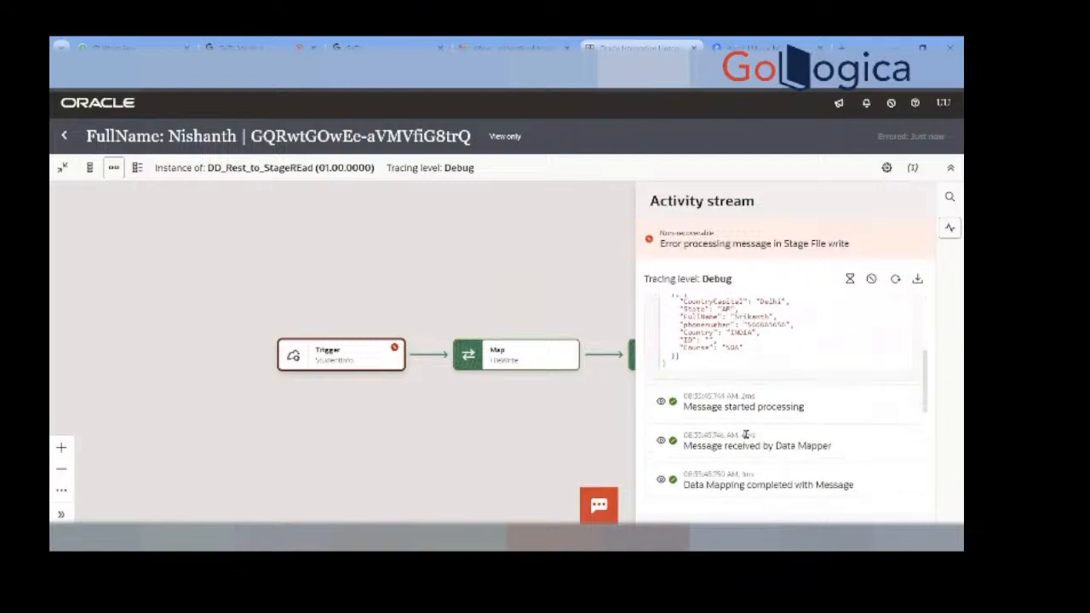
scroll(745, 435, "down", 1)
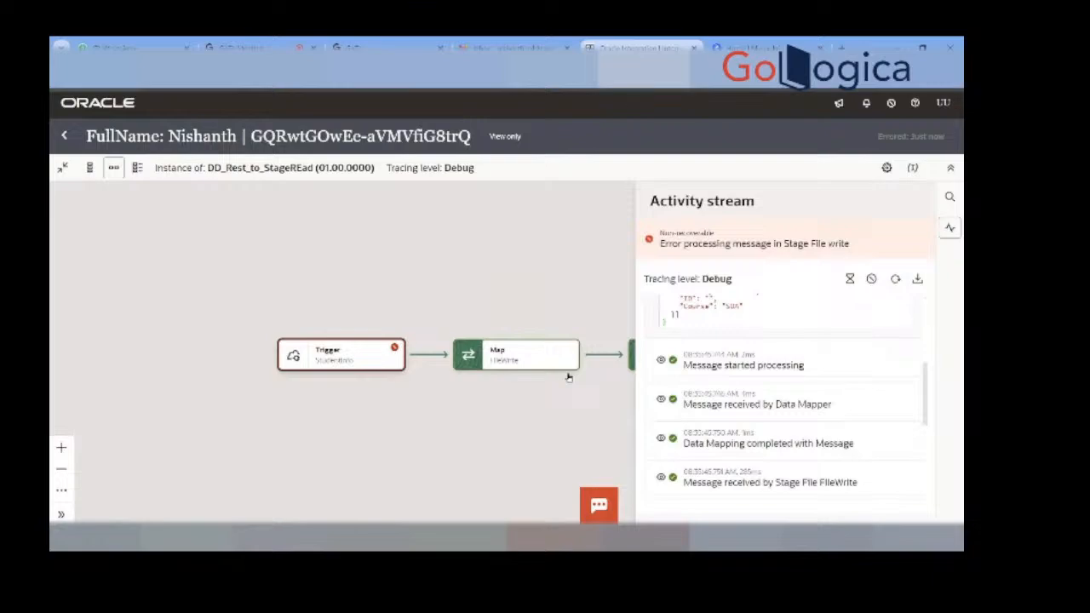
Step: Follow the flow to the write stage file action and read the summary of its processing error
left_click_drag(539, 395, 195, 363)
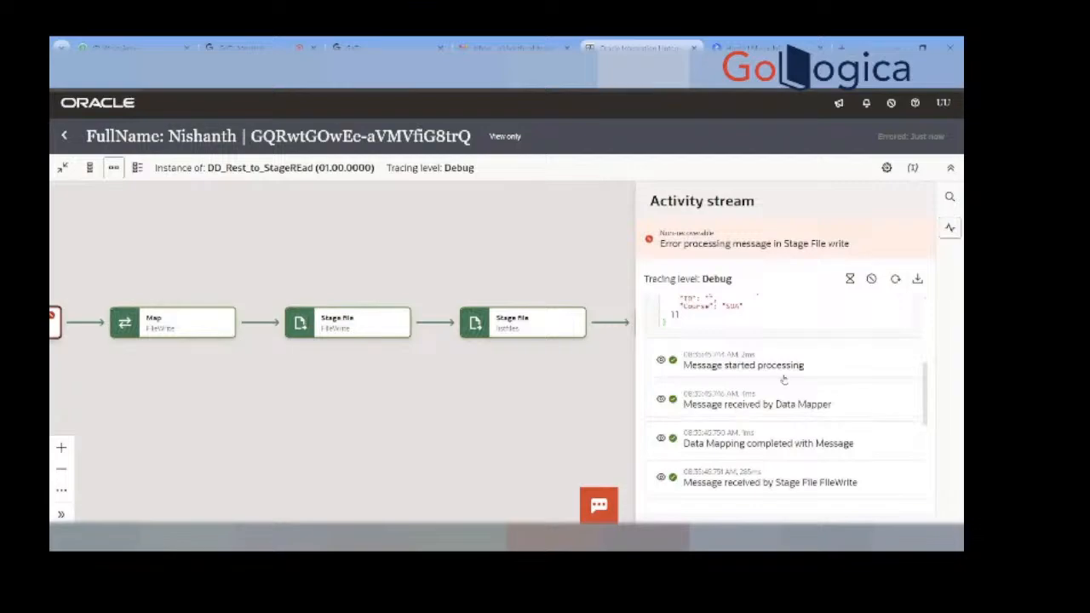
left_click_drag(519, 355, 450, 326)
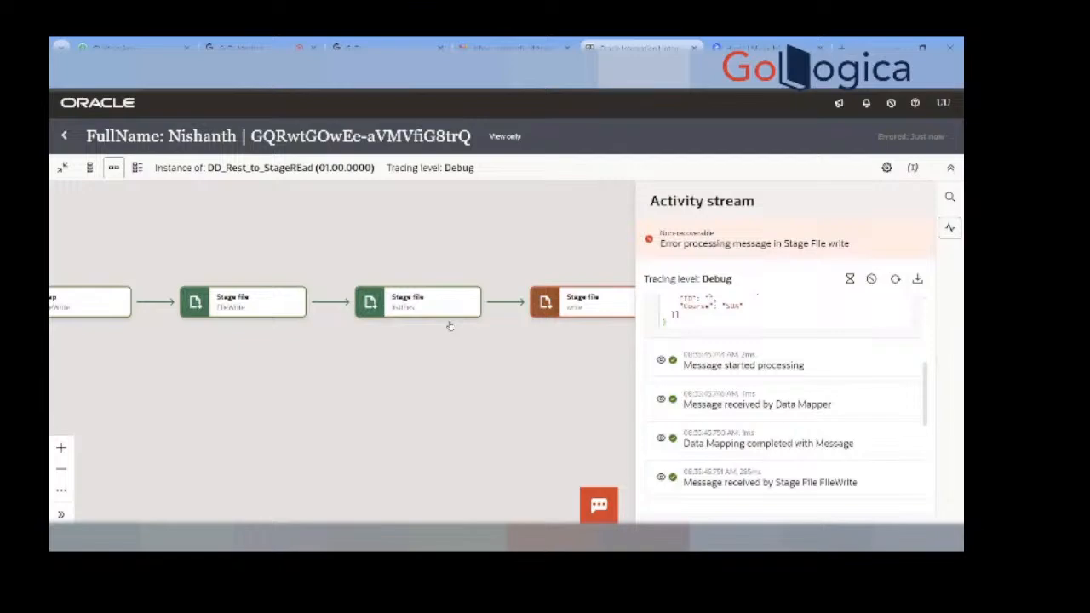
scroll(449, 326, "up", 1)
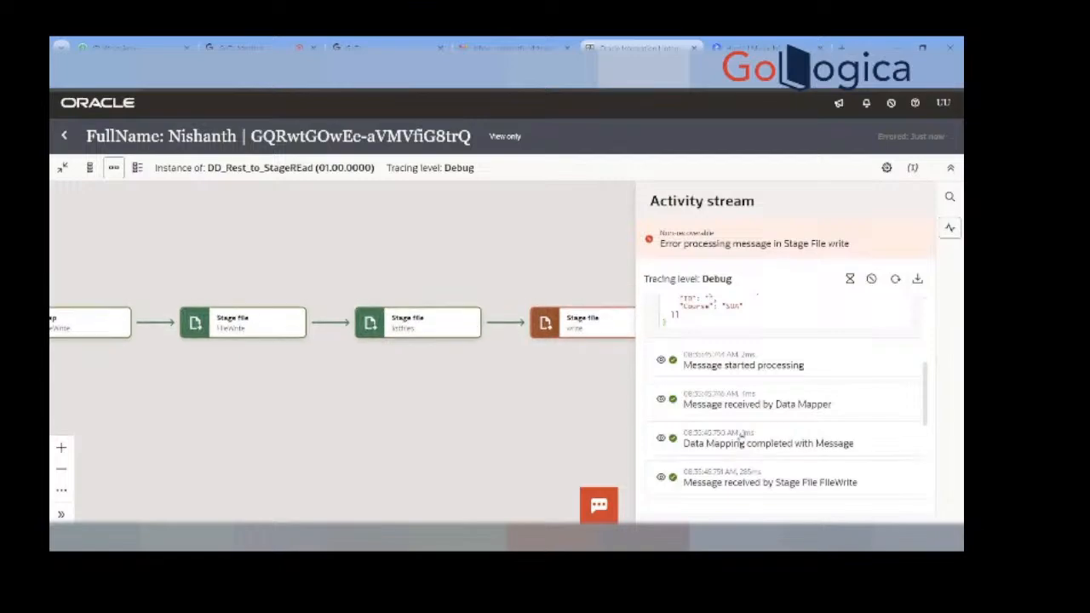
scroll(741, 436, "down", 8)
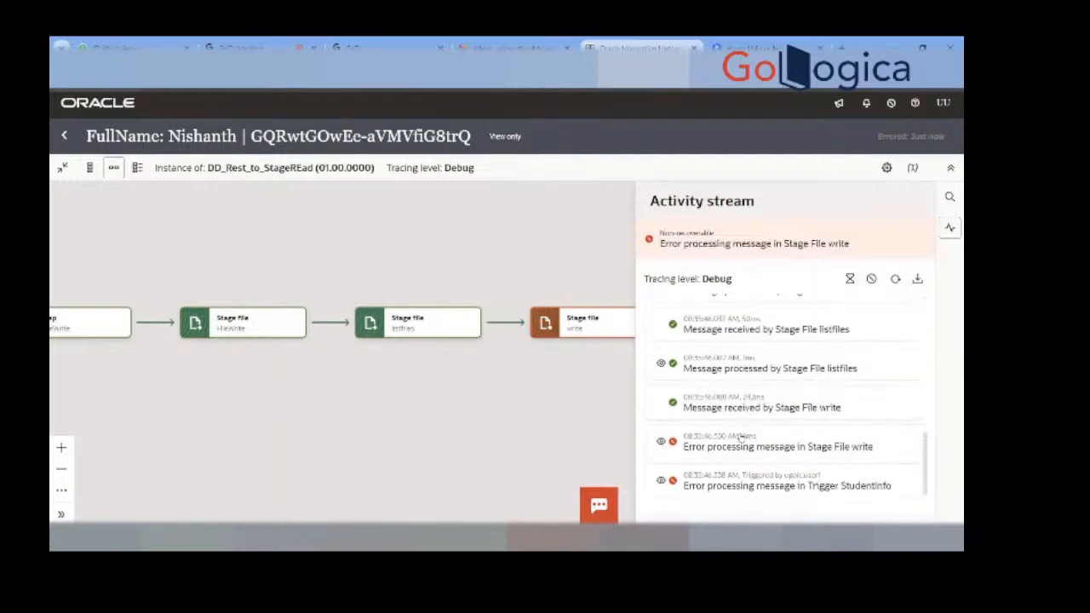
left_click(662, 442)
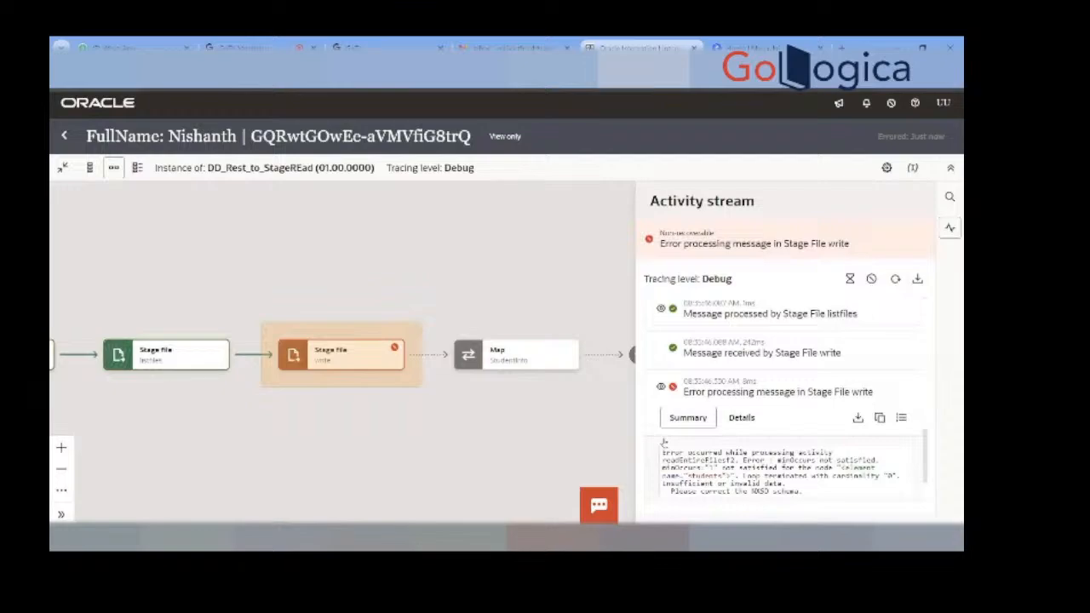
scroll(693, 426, "down", 1)
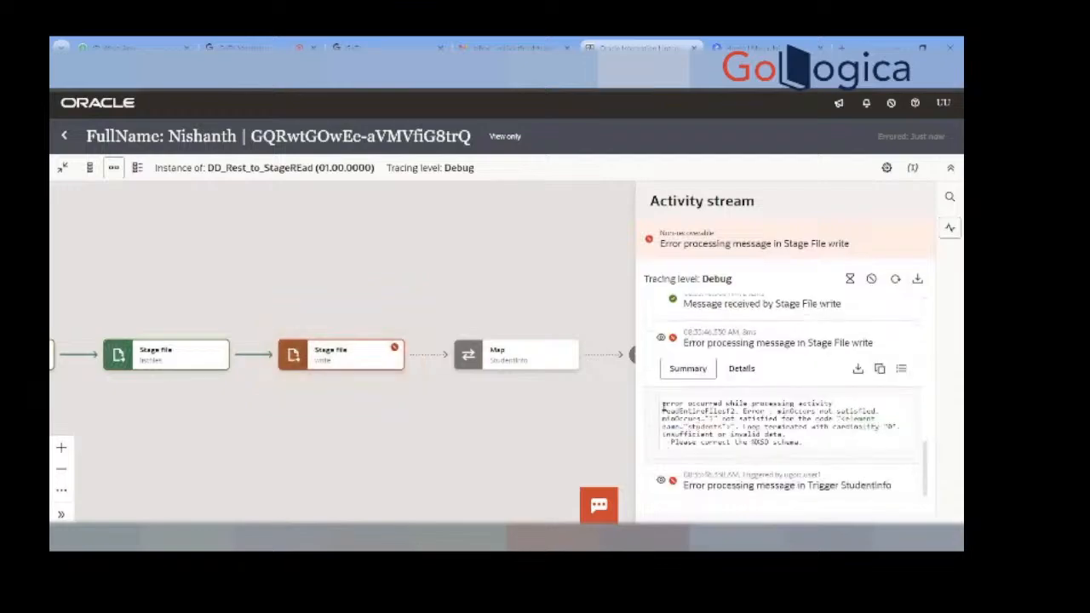
left_click_drag(663, 406, 736, 404)
left_click_drag(777, 411, 902, 441)
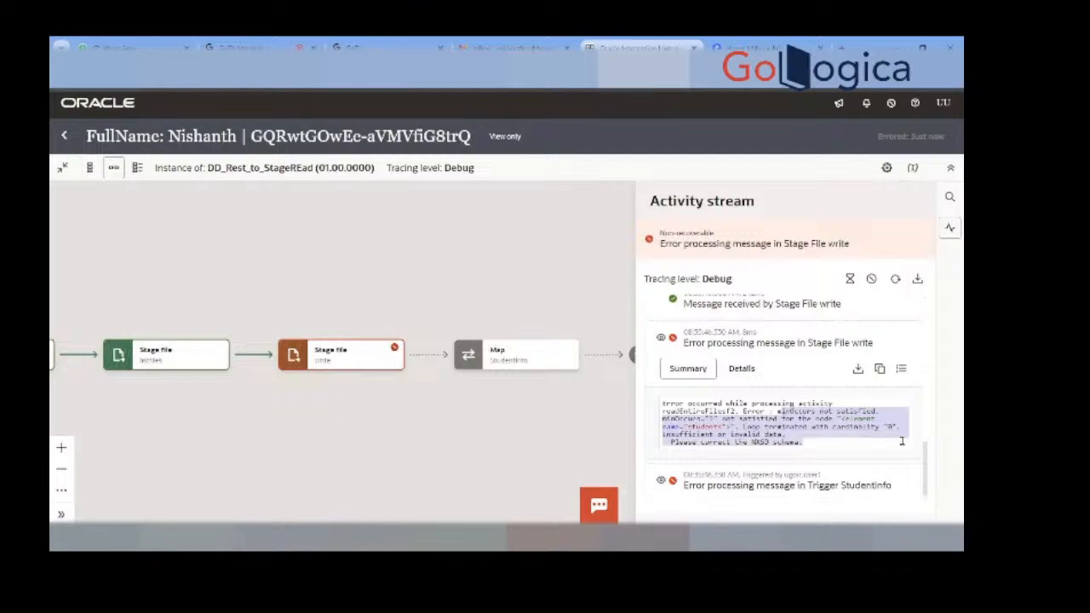
left_click(792, 447)
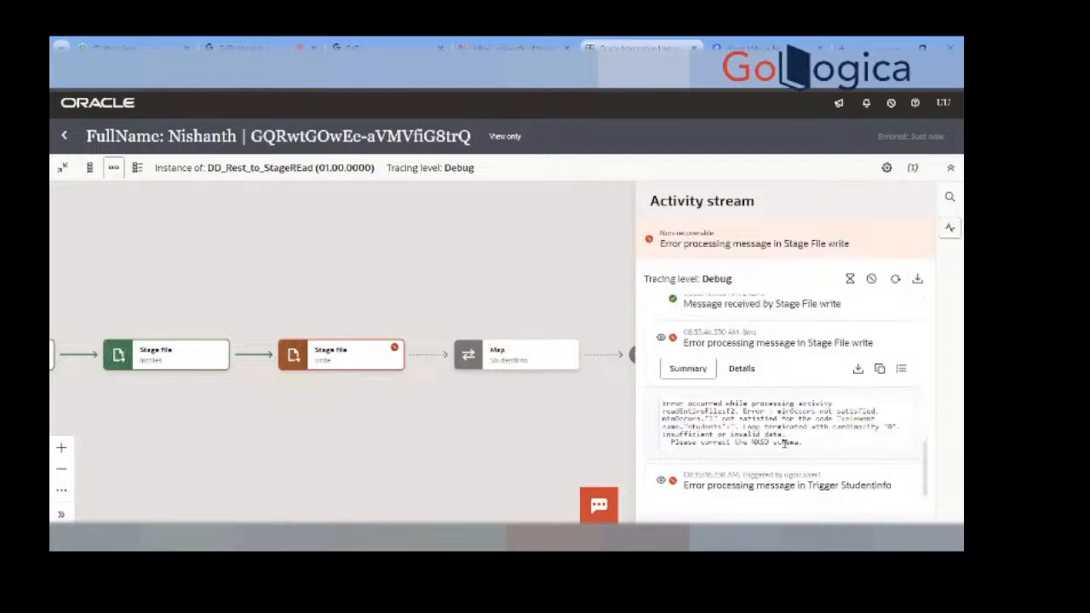
Step: Examine the payload of the message received by the FileWrite stage file action
scroll(788, 447, "up", 5)
scroll(785, 448, "up", 5)
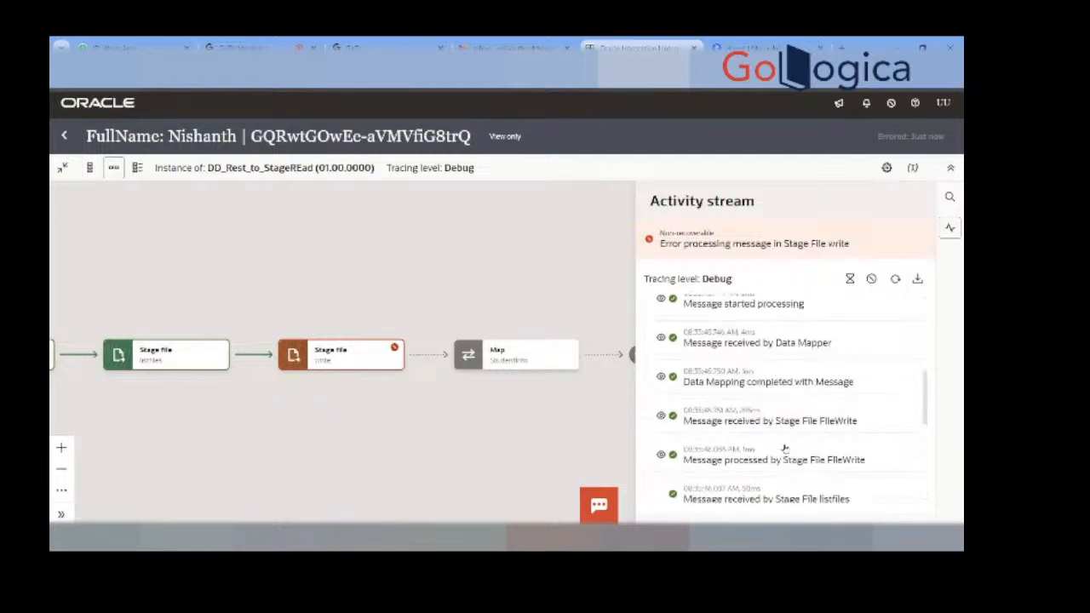
scroll(785, 448, "down", 3)
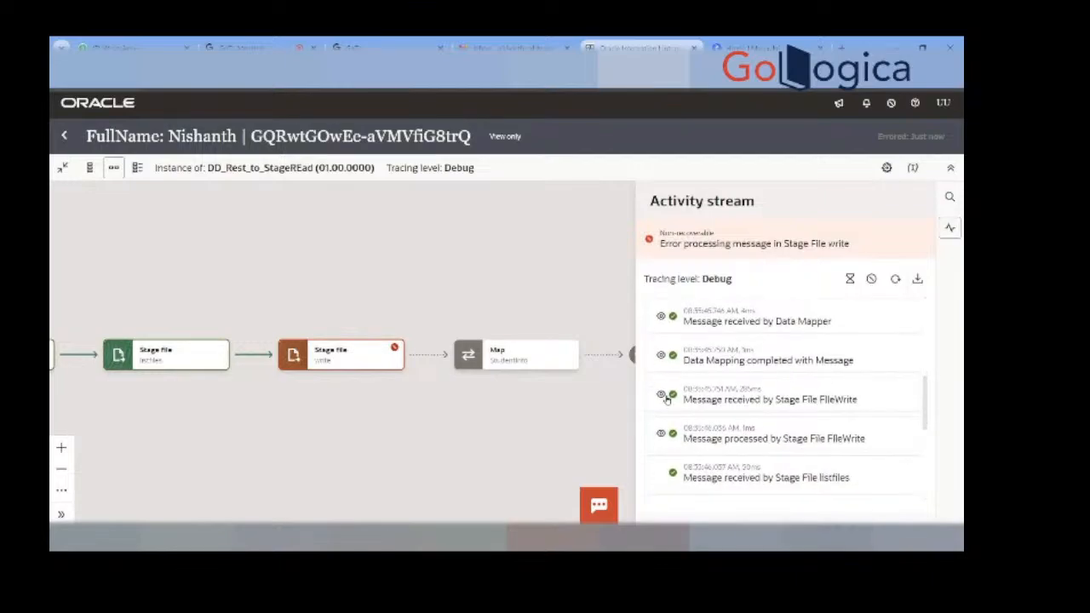
left_click(662, 396)
scroll(790, 380, "down", 3)
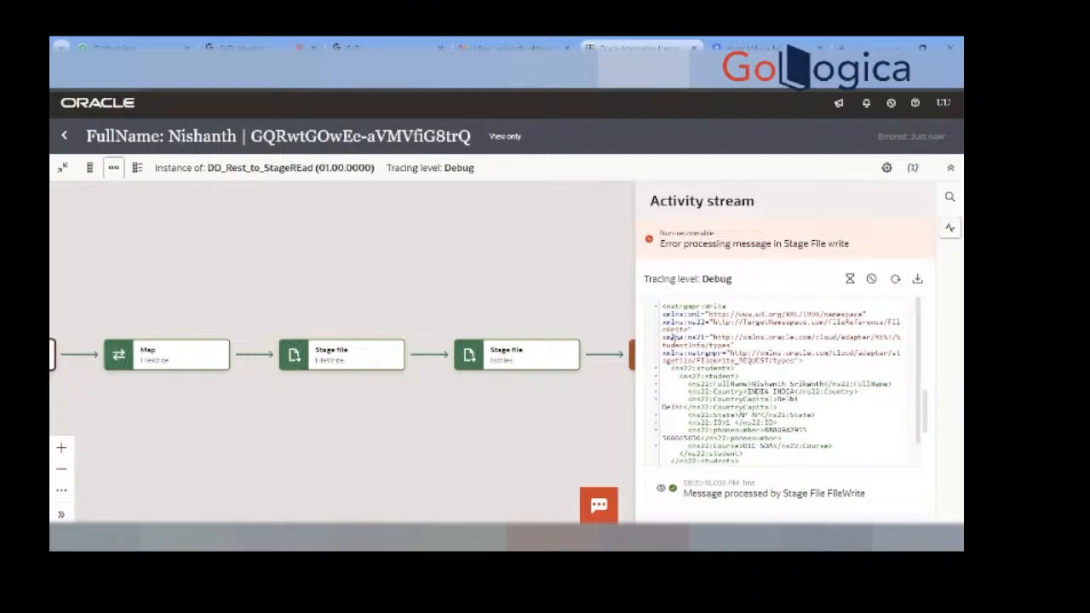
Step: Examine the failed instance's activity stream, including the payload and file properties of the message processed by Stage File FileWrite
scroll(822, 387, "down", 2)
scroll(823, 390, "down", 5)
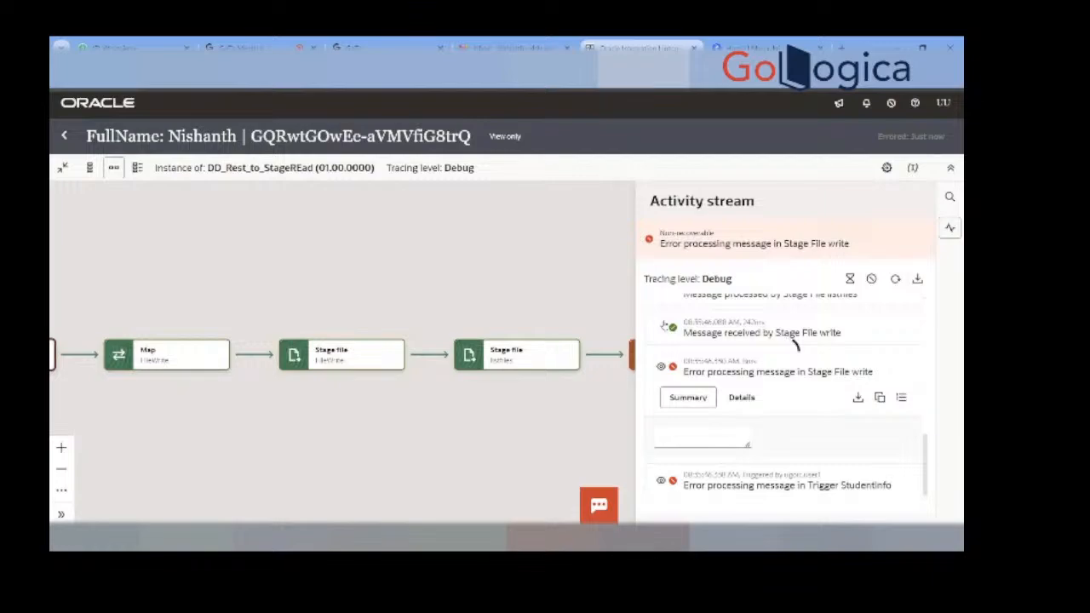
scroll(793, 358, "up", 4)
scroll(733, 427, "down", 2)
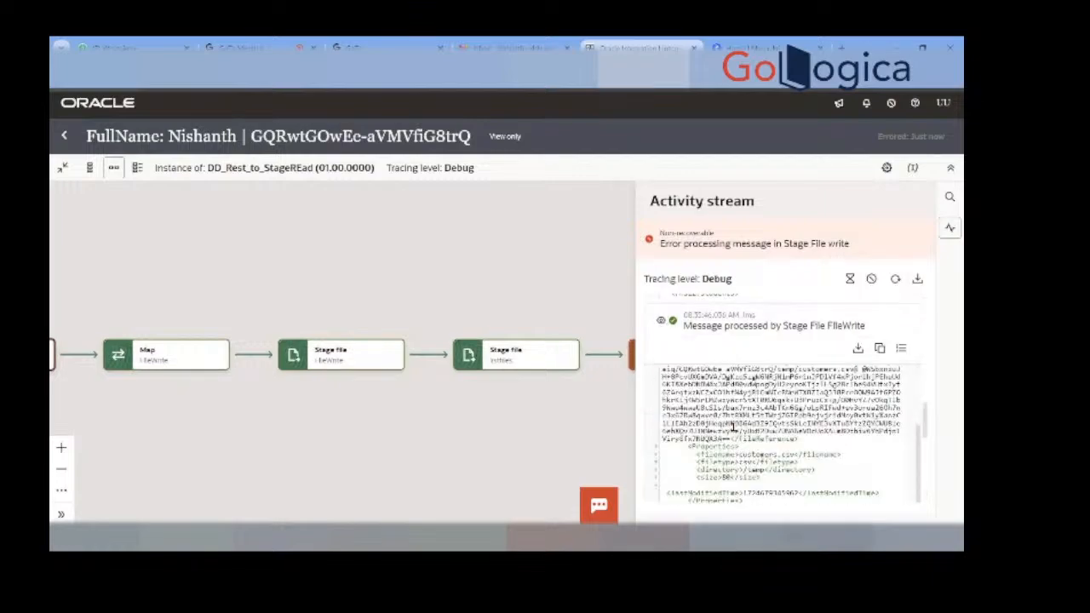
left_click_drag(740, 455, 794, 456)
scroll(791, 458, "down", 5)
scroll(792, 455, "up", 5)
scroll(793, 455, "down", 2)
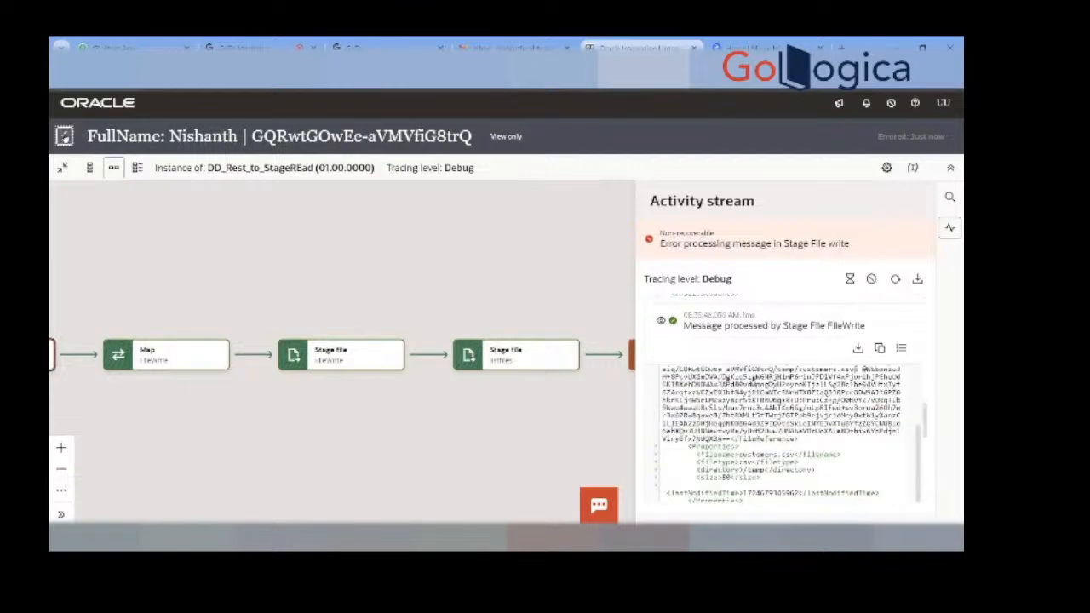
Step: Return to the integrations list and deactivate the DD_Rest_to_StageREad integration
left_click(64, 136)
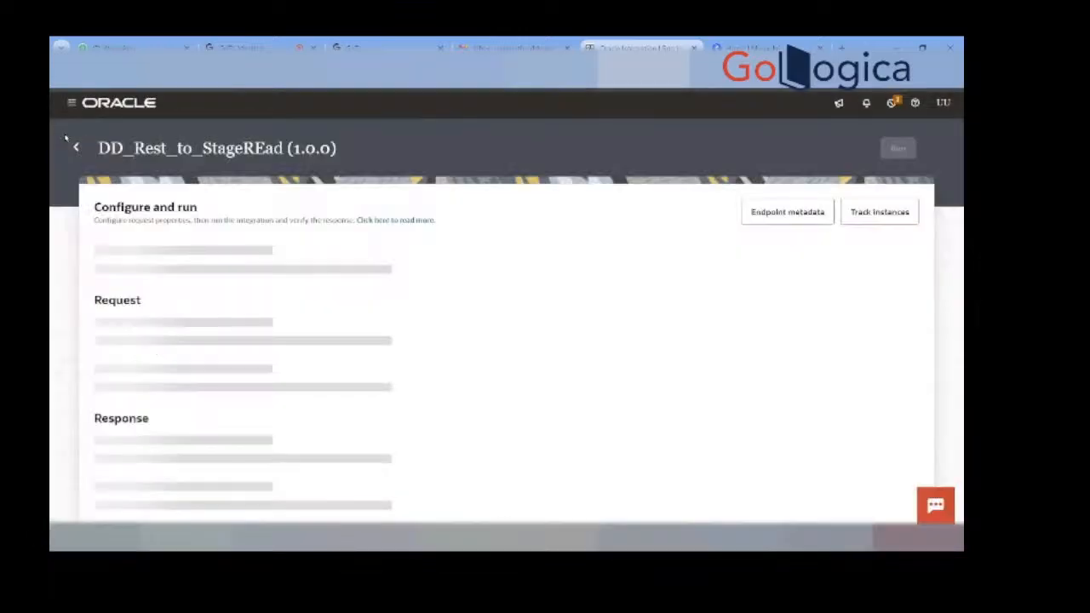
left_click(76, 148)
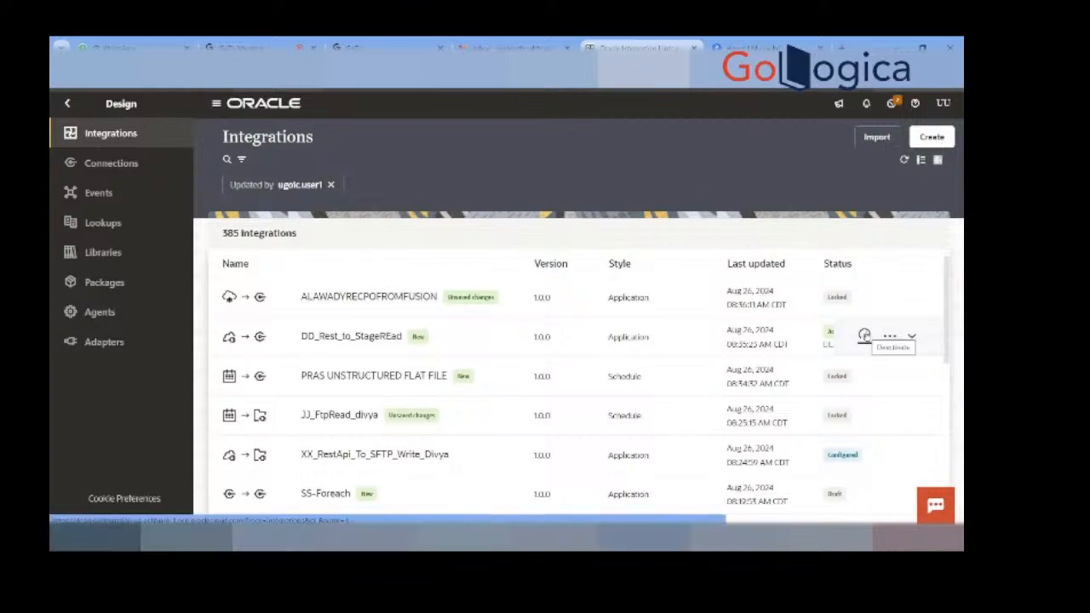
left_click(864, 336)
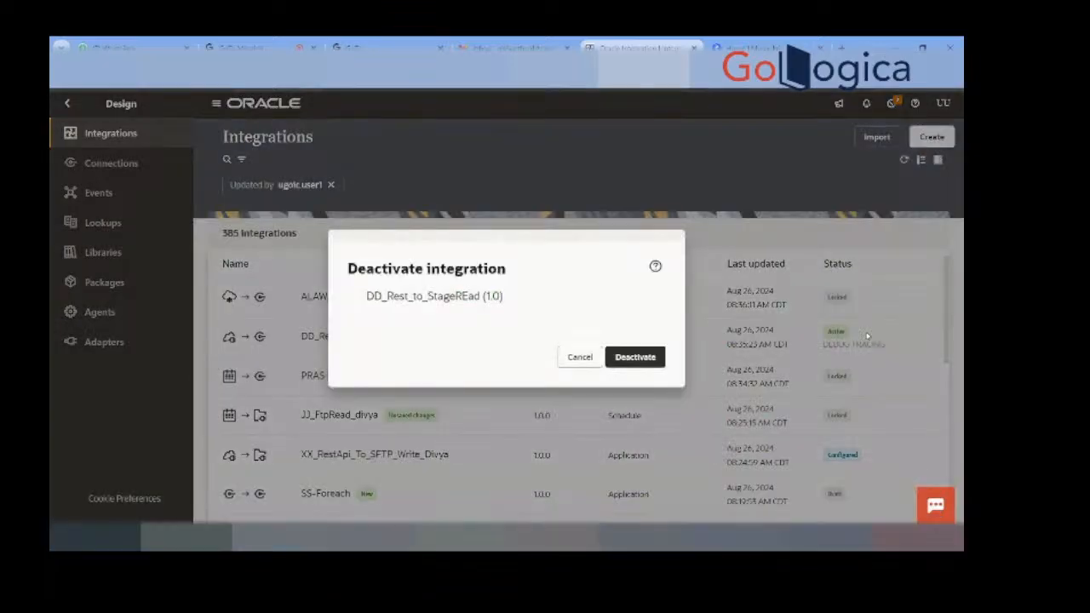
left_click(636, 361)
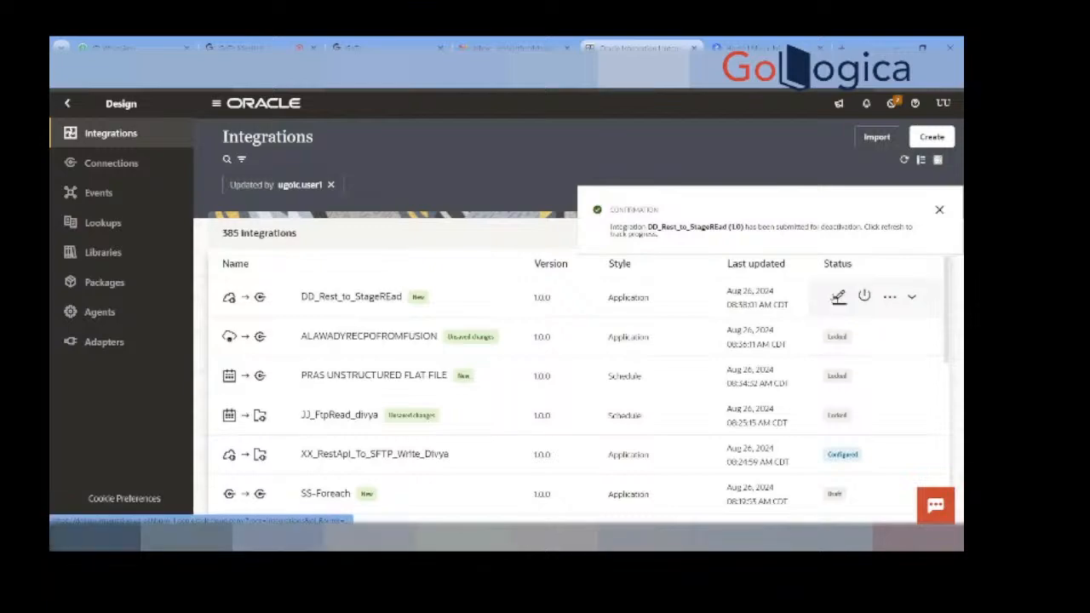
Step: Open the DD_Rest_to_StageREad integration for editing and open its FileWrite map
left_click(839, 296)
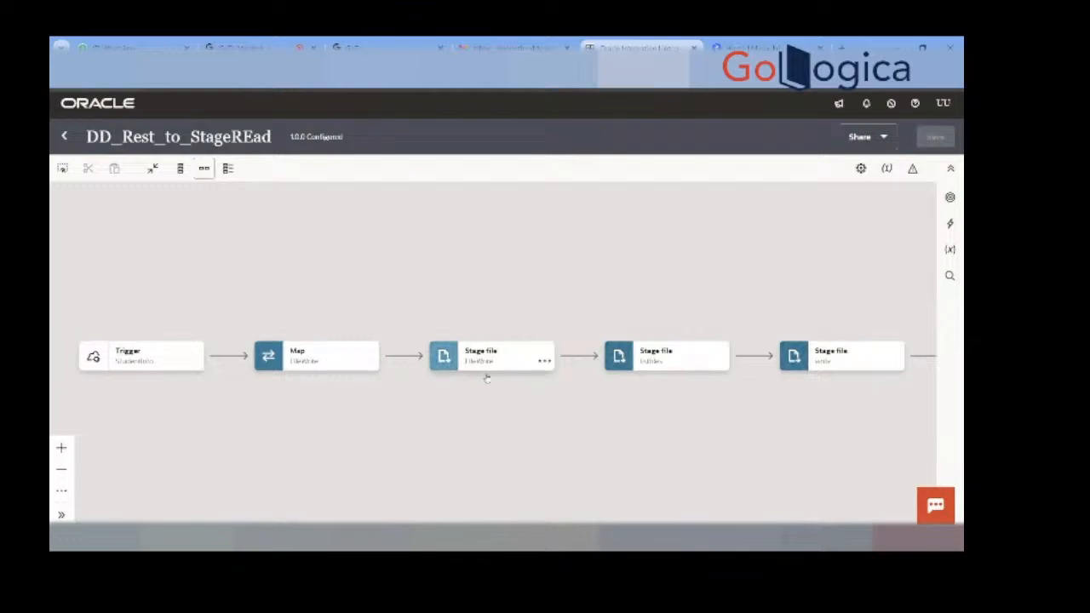
left_click(371, 363)
left_click(371, 362)
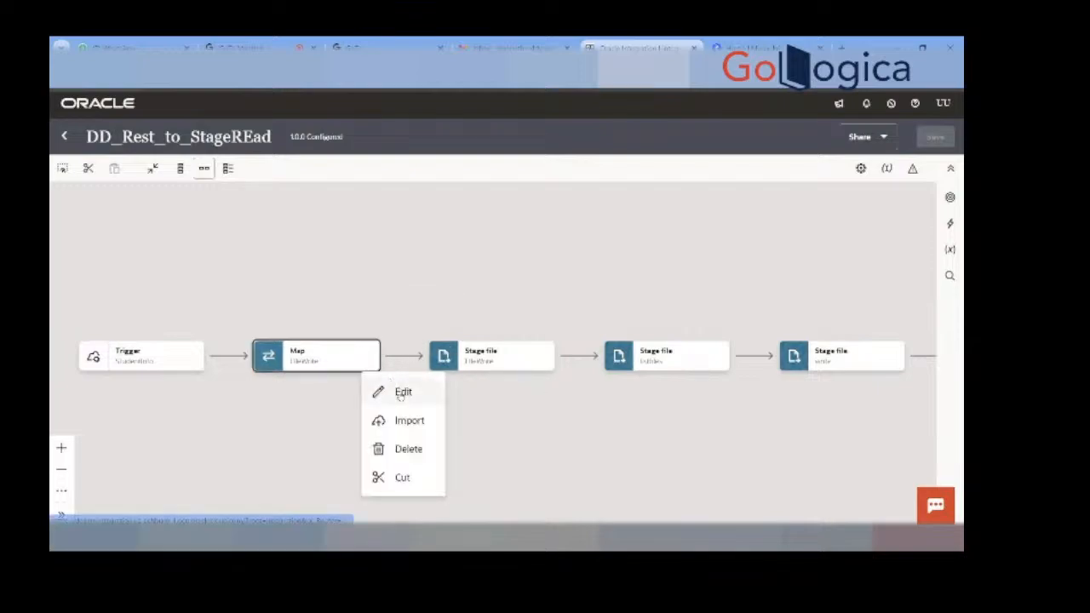
left_click(400, 391)
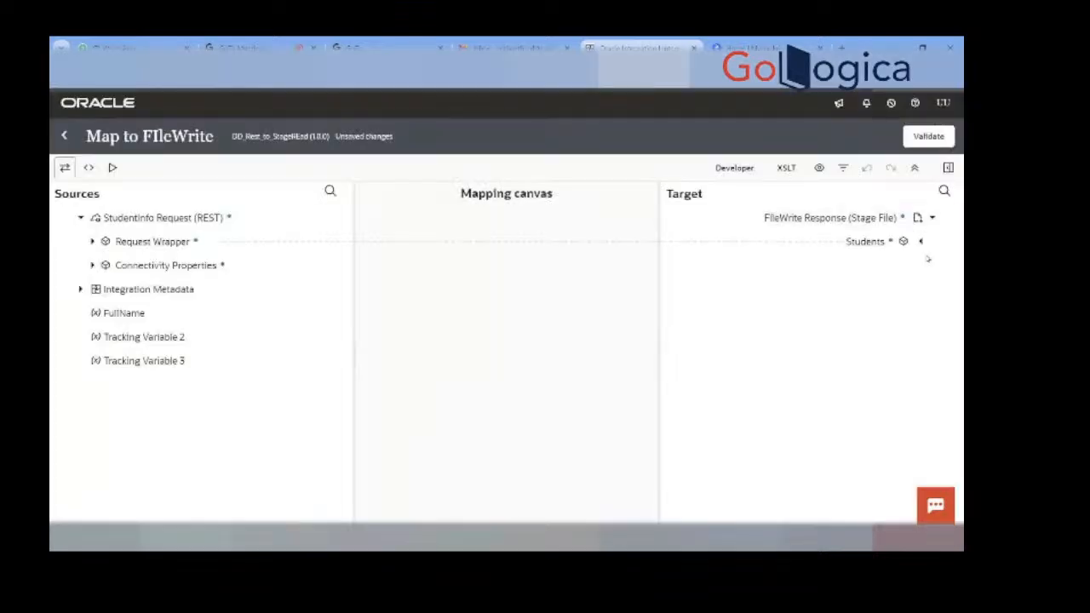
Step: Map the source Student Info element to the target Student element, validate the mapping and return to the integration flow
left_click(921, 242)
left_click(908, 266)
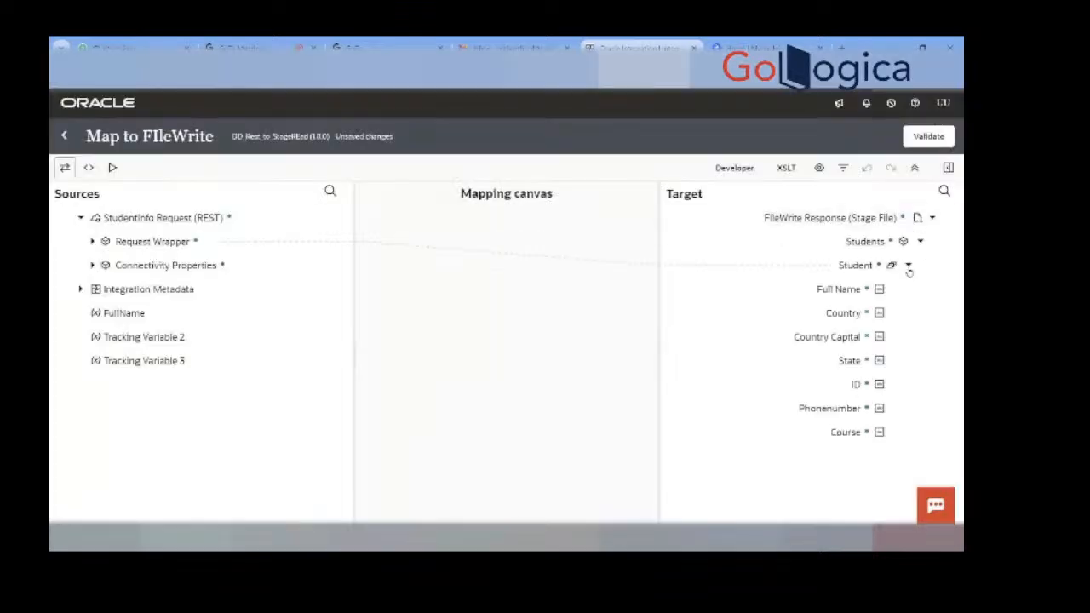
left_click(92, 242)
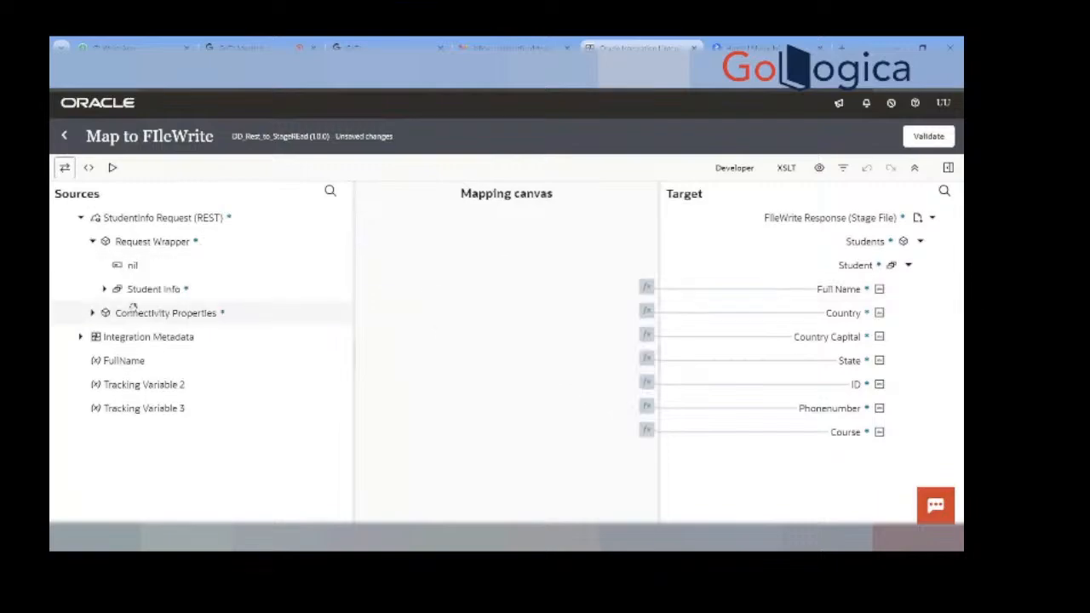
left_click(104, 290)
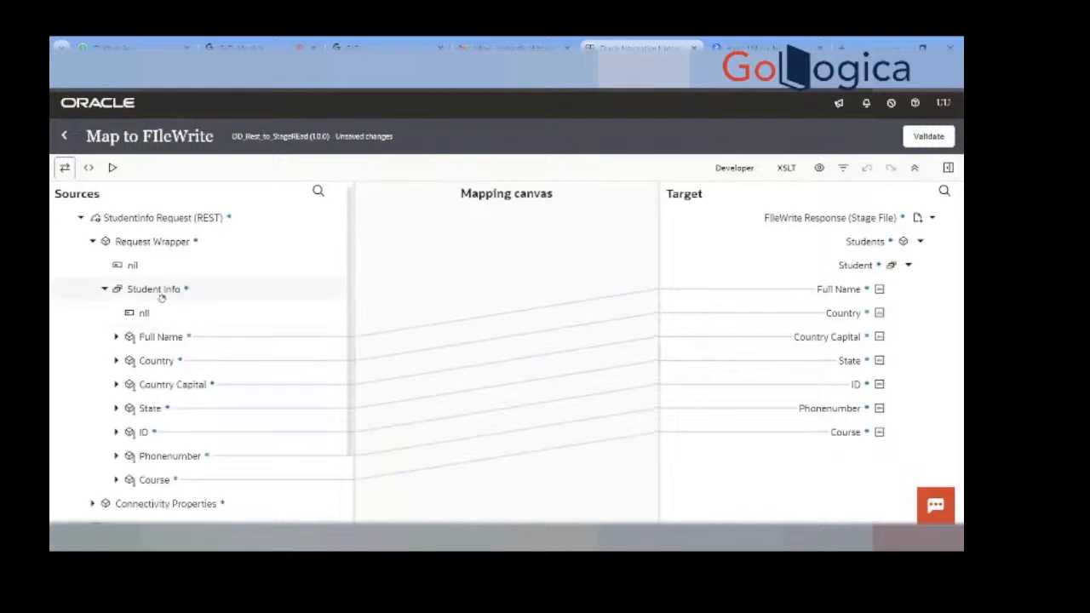
left_click_drag(161, 293, 843, 266)
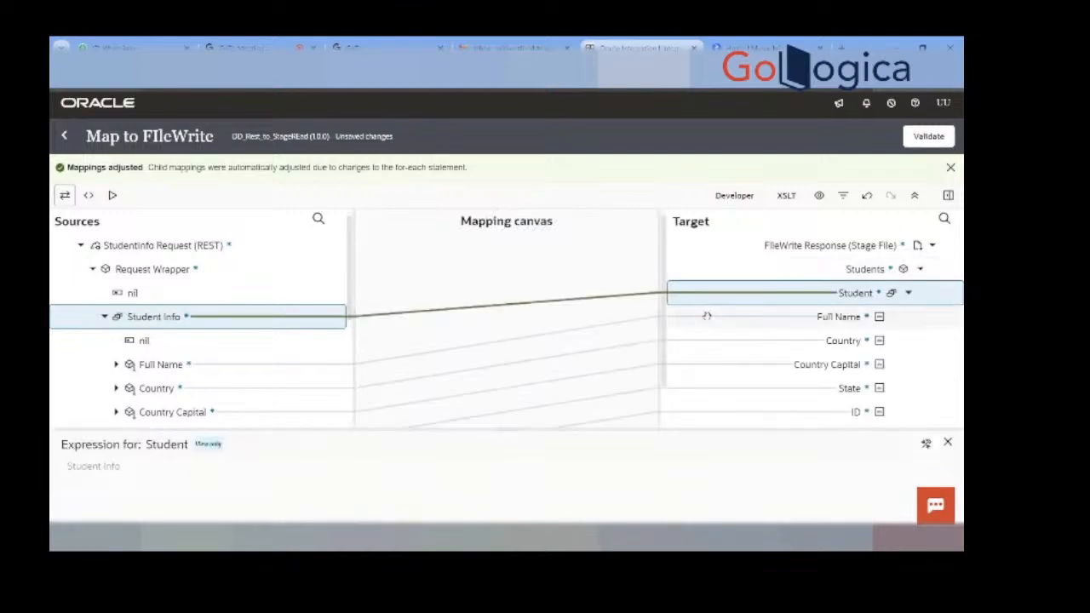
left_click(928, 137)
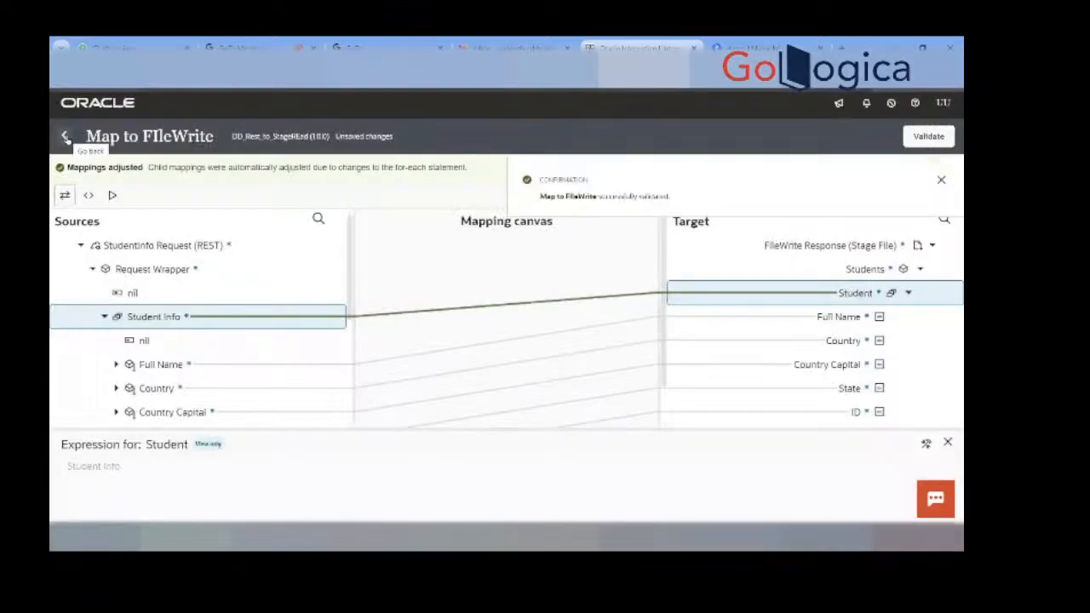
left_click(66, 137)
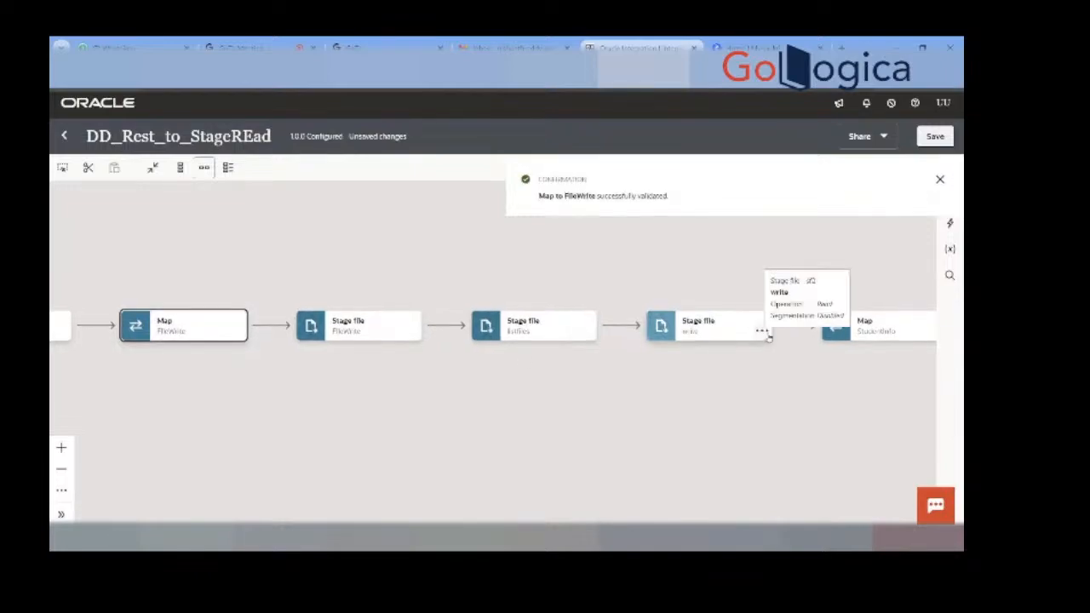
left_click_drag(752, 363, 712, 327)
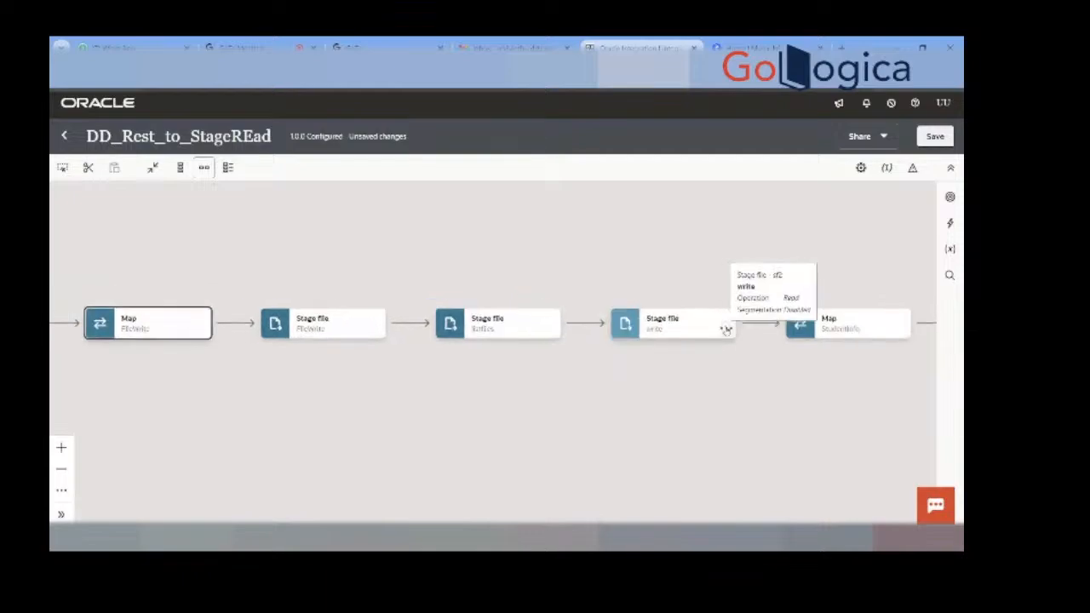
left_click(725, 328)
left_click(759, 359)
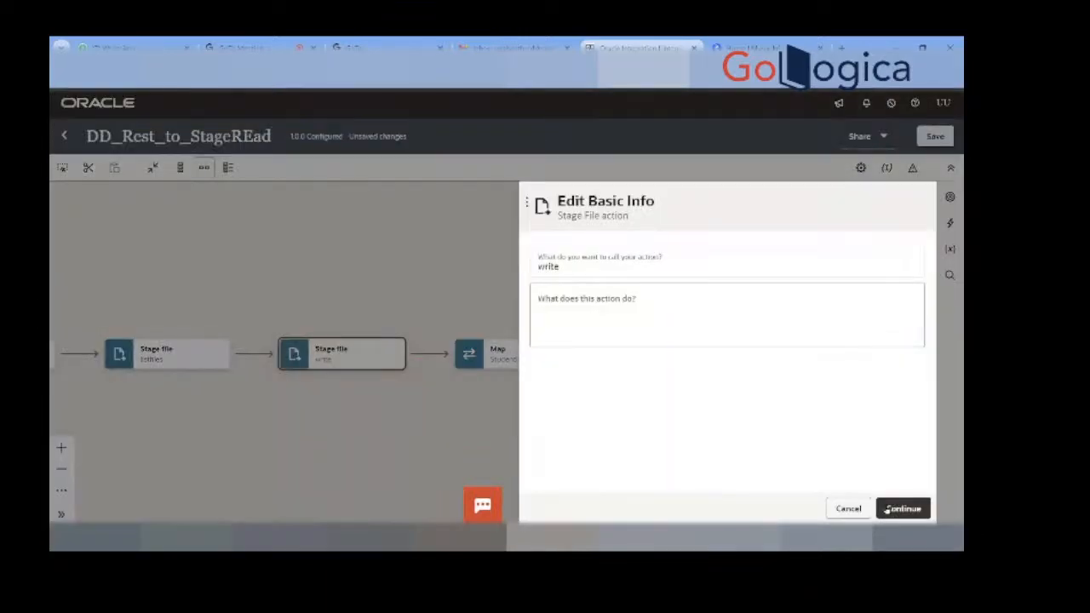
left_click(888, 509)
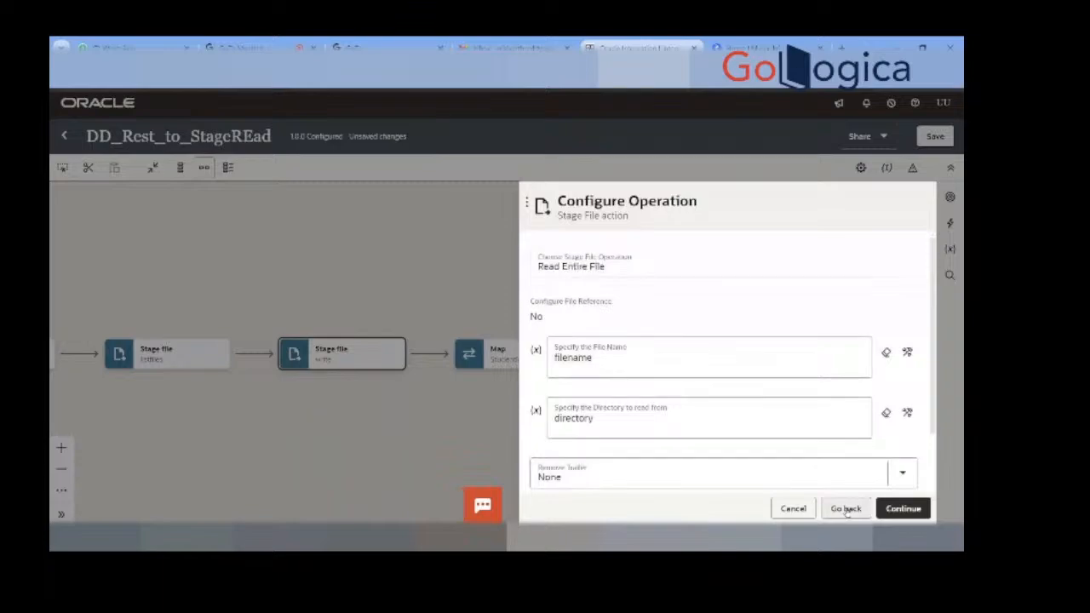
left_click(846, 509)
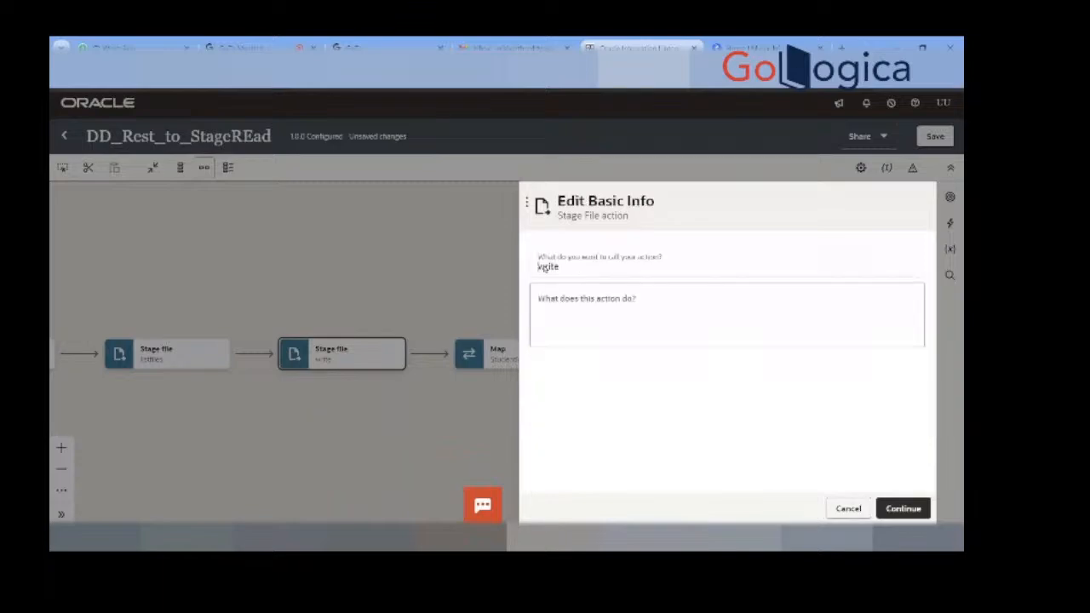
left_click(543, 267)
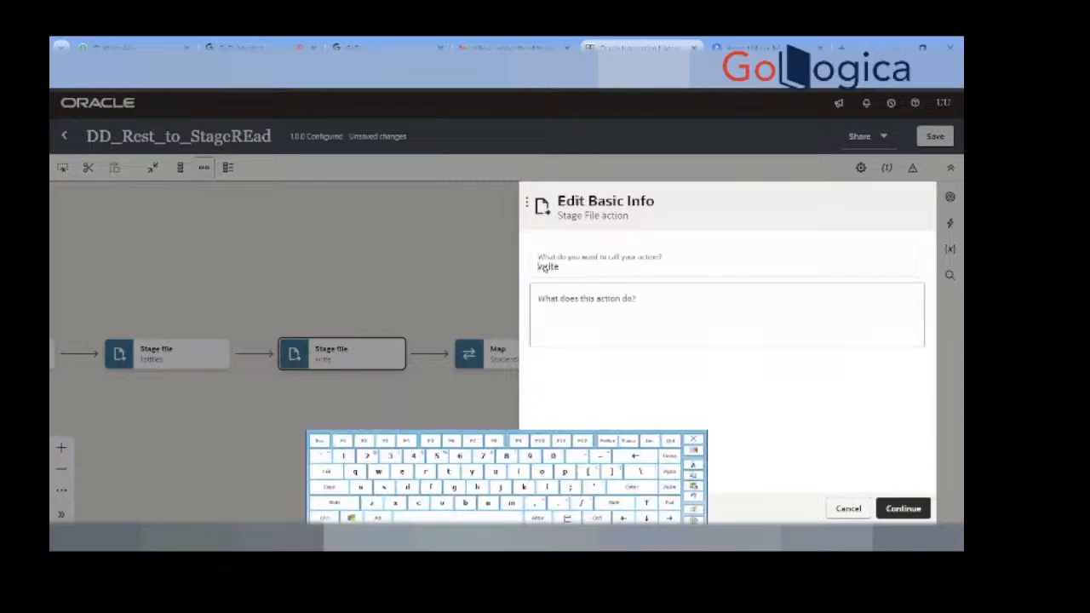
left_click(848, 509)
Step: Save the integration and activate DD_Rest_to_StageREad with the Debug tracing level, refreshing its activation status
left_click(937, 135)
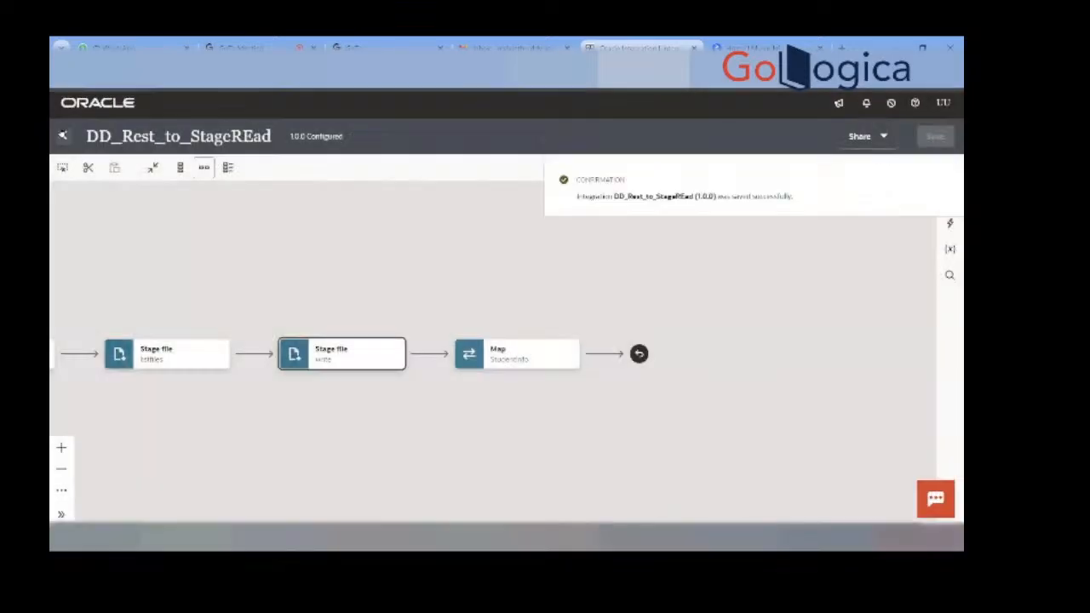
left_click(63, 135)
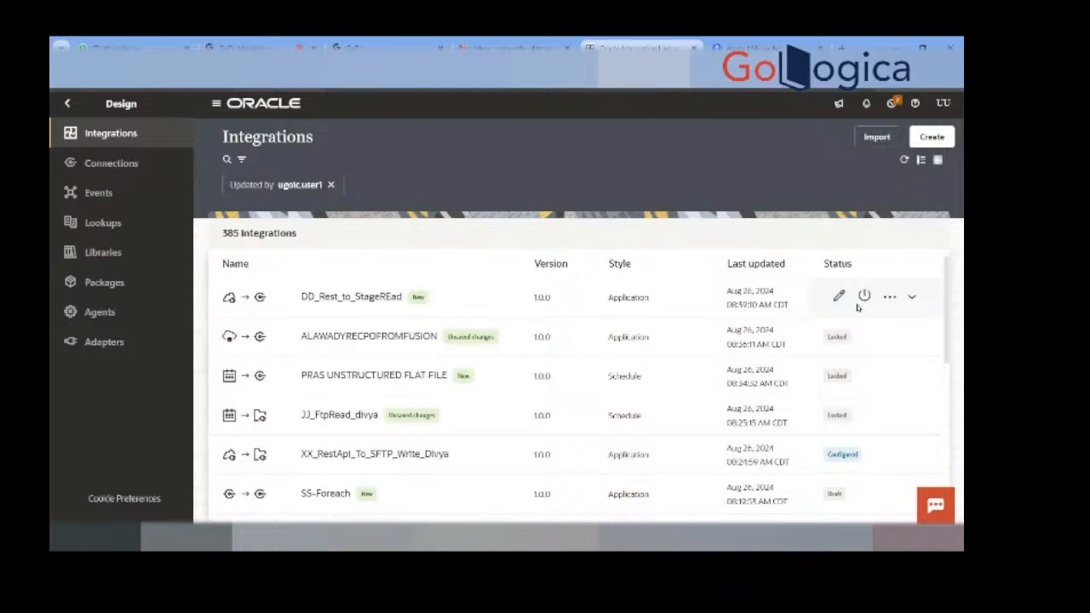
left_click(865, 297)
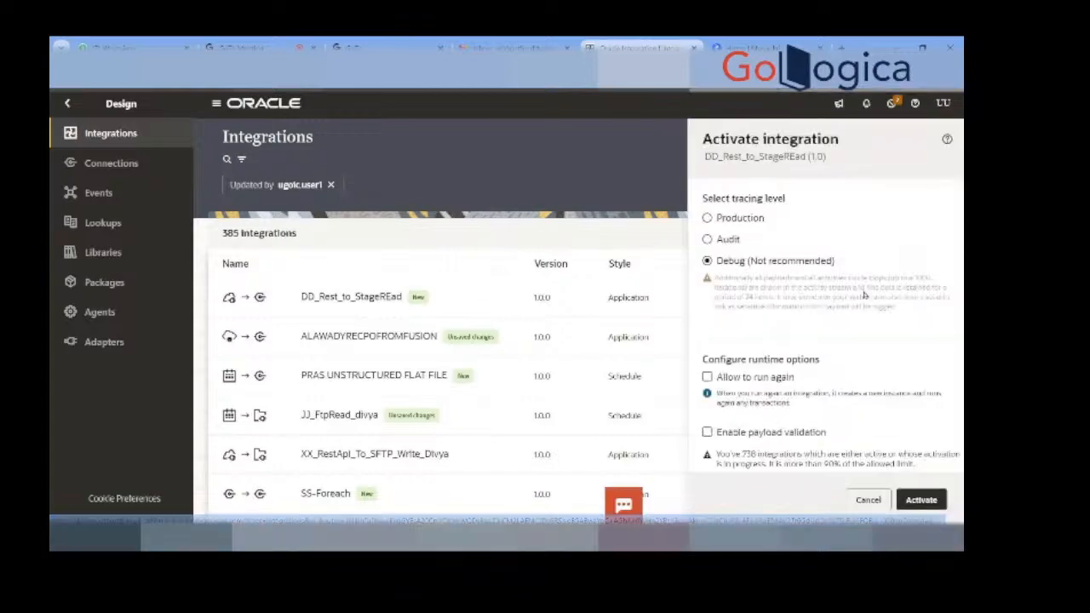
left_click(922, 500)
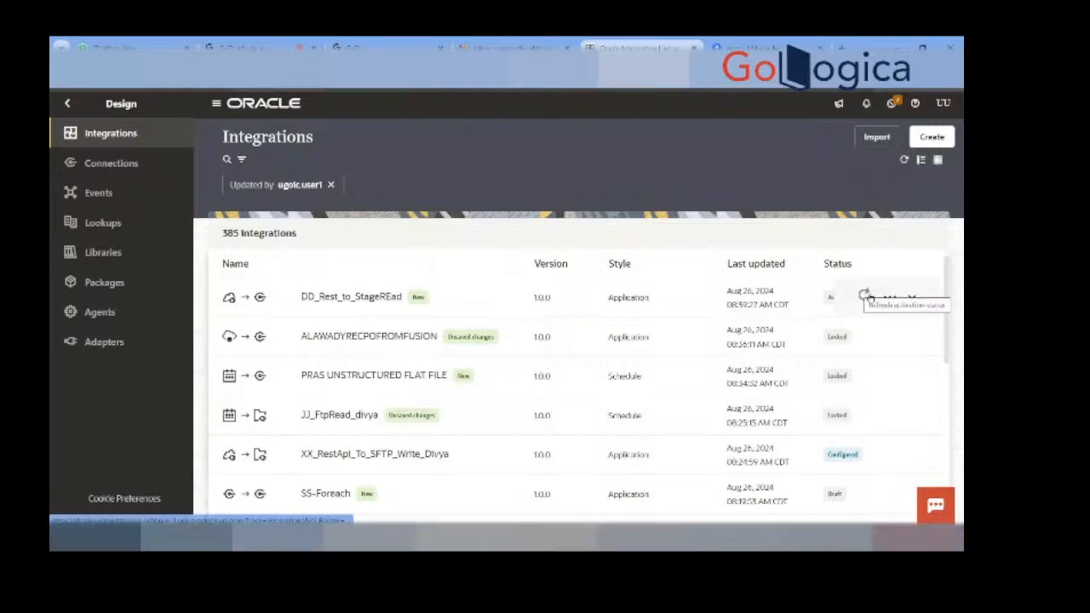
left_click(864, 296)
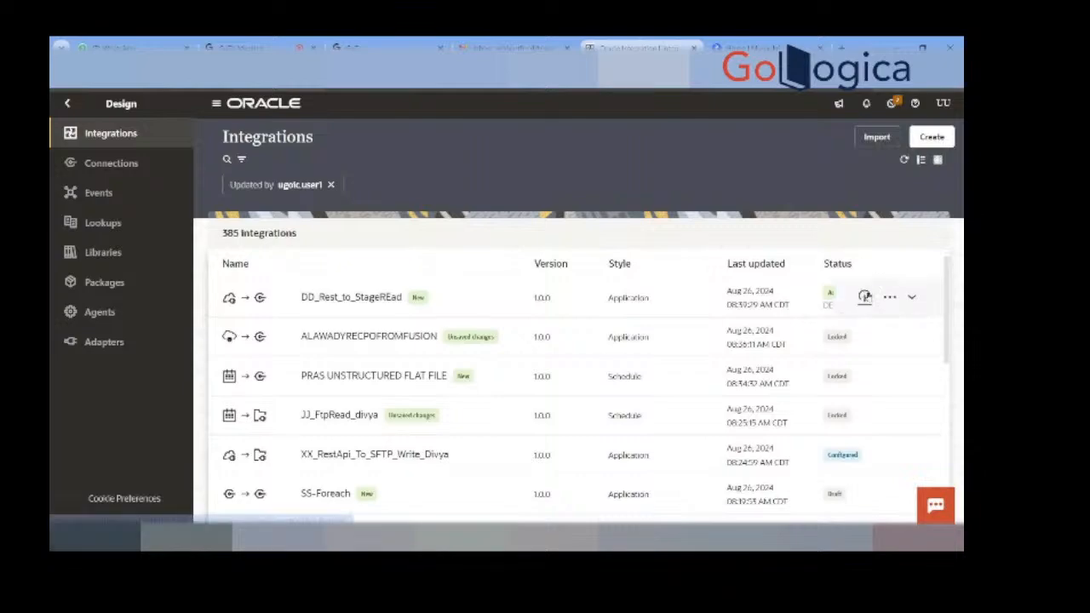
Step: Run the activated DD_Rest_to_StageREad integration from its configure-and-run page
left_click(888, 300)
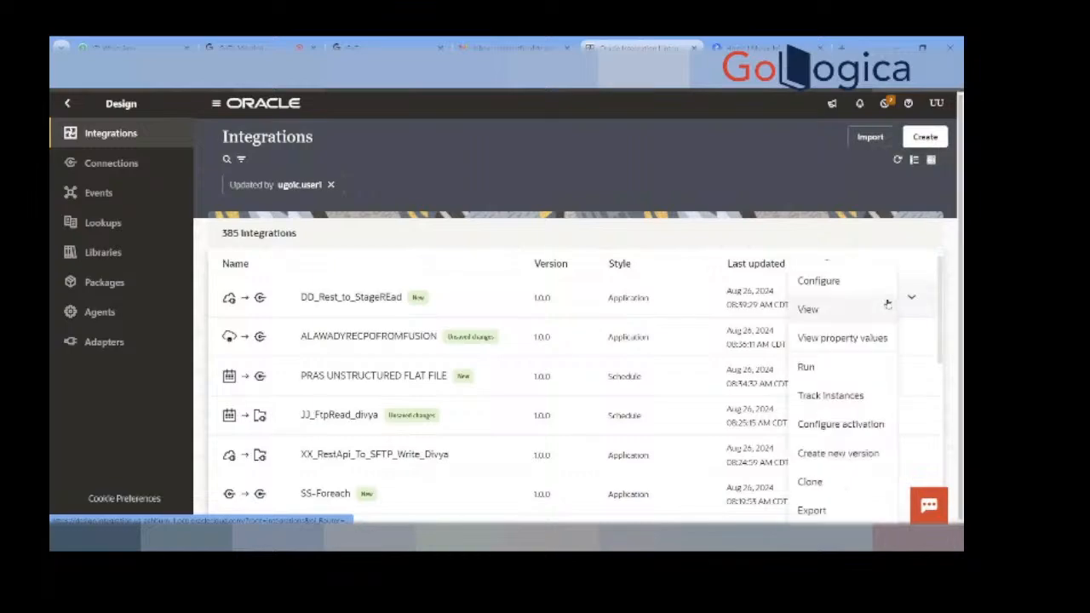
left_click(816, 367)
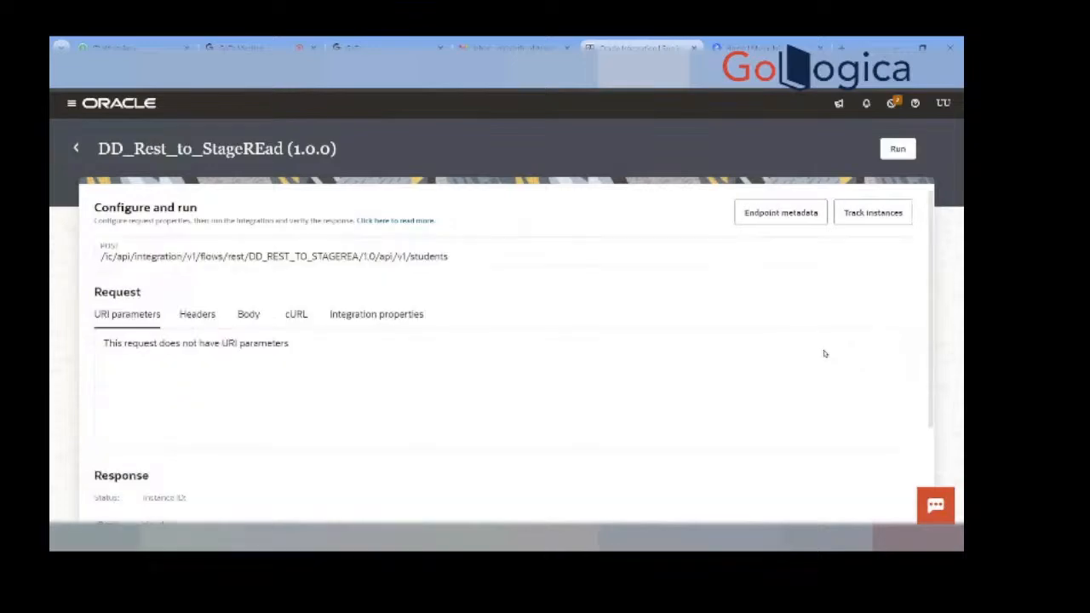
left_click(901, 152)
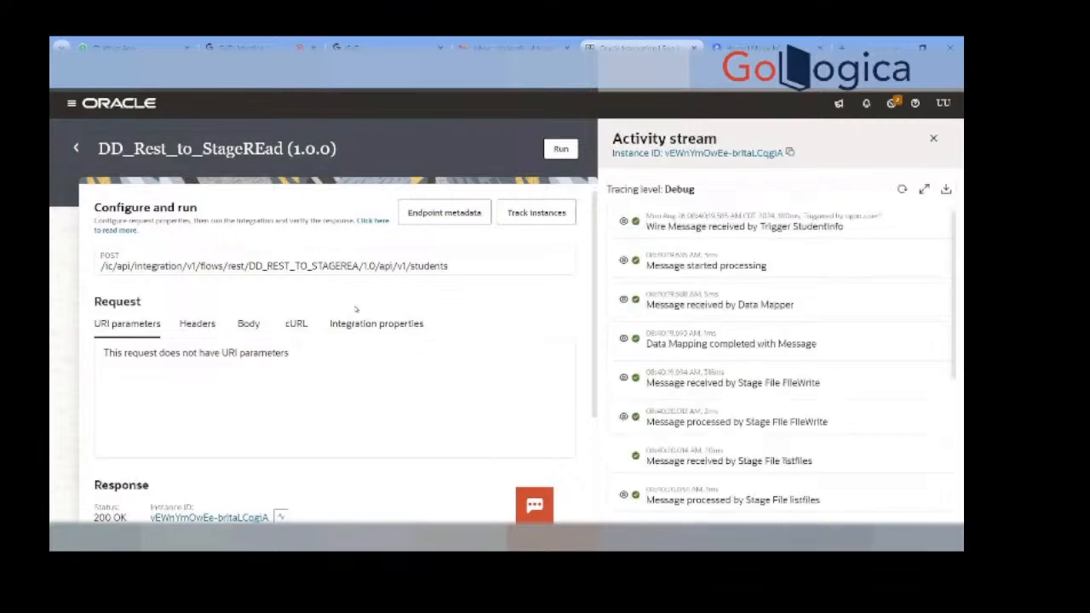
Step: Examine the run's response body and the file name, type and directory in the message processed by Stage File FileWrite
scroll(295, 375, "down", 2)
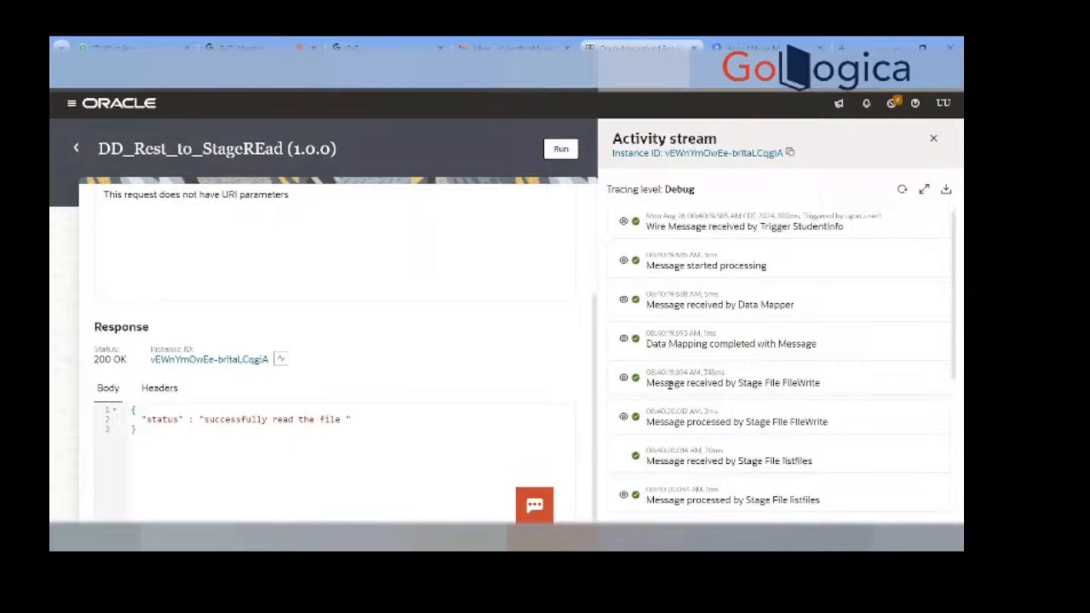
scroll(722, 373, "down", 3)
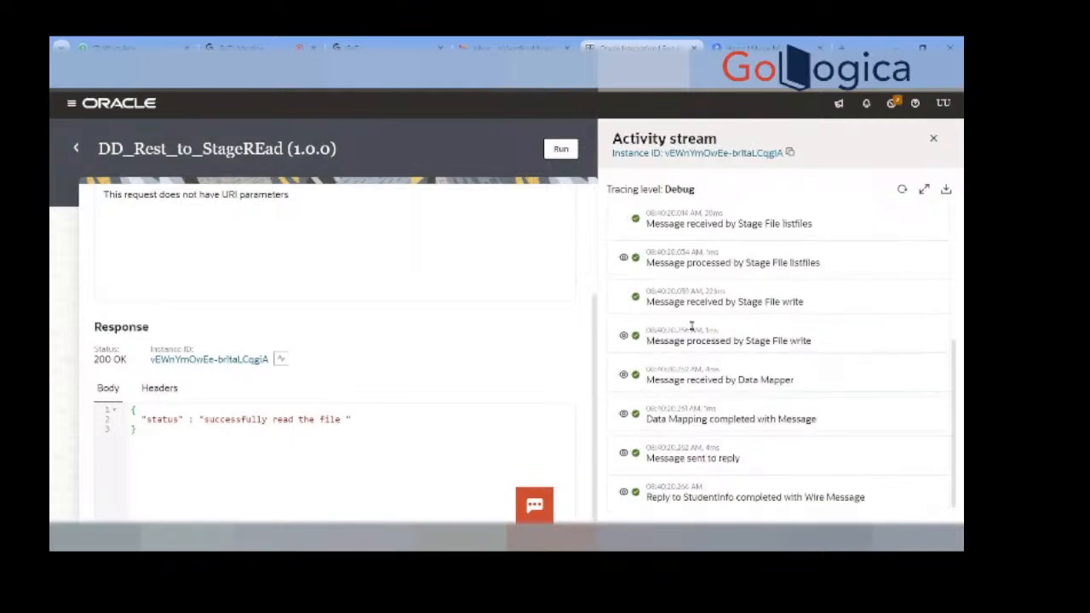
scroll(691, 323, "up", 2)
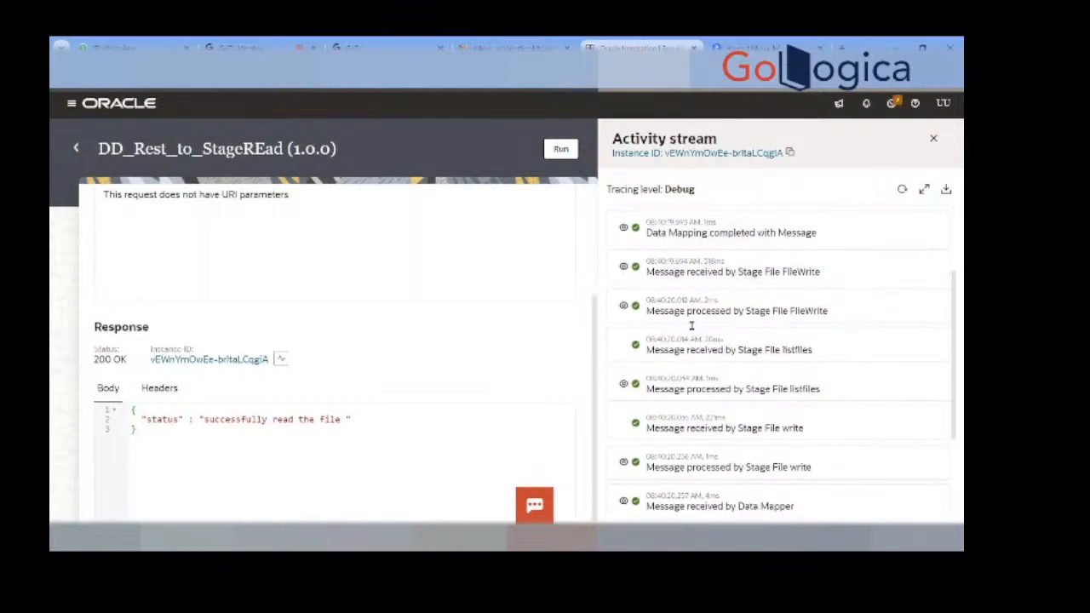
left_click(622, 309)
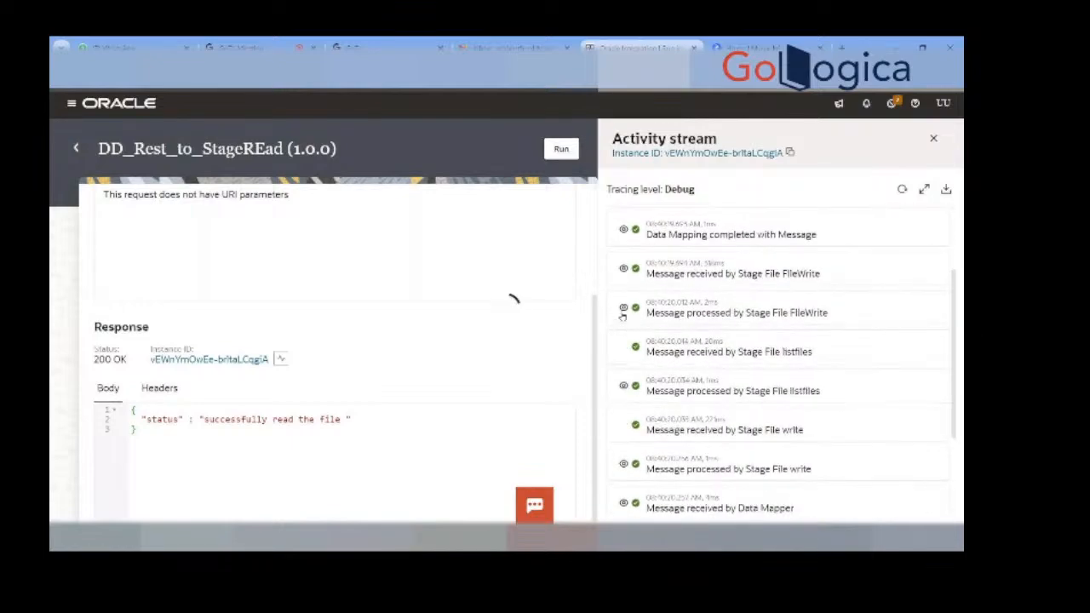
scroll(669, 370, "down", 2)
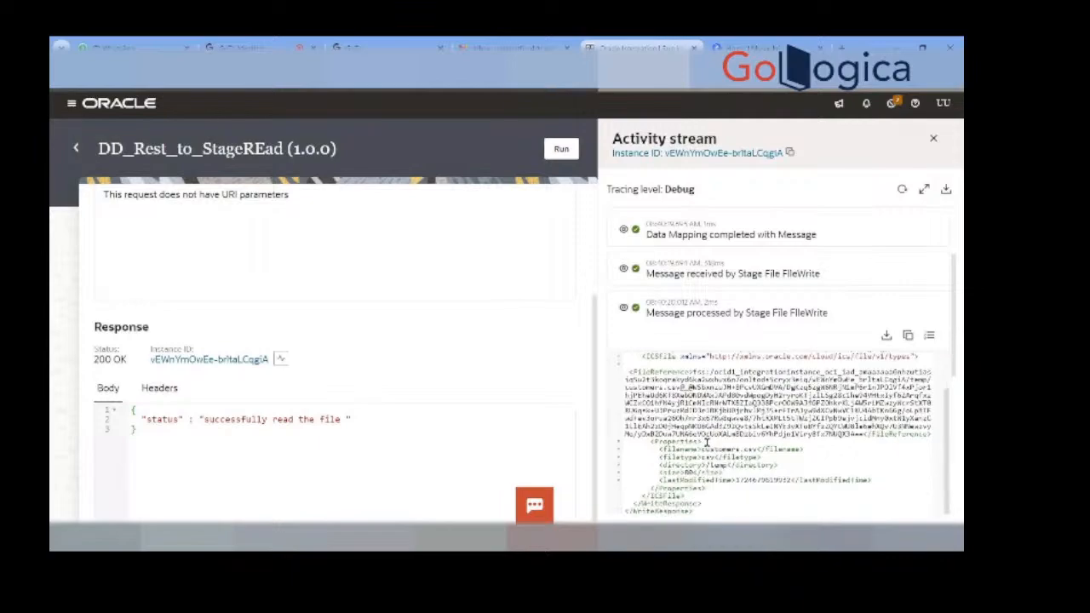
left_click_drag(750, 449, 688, 473)
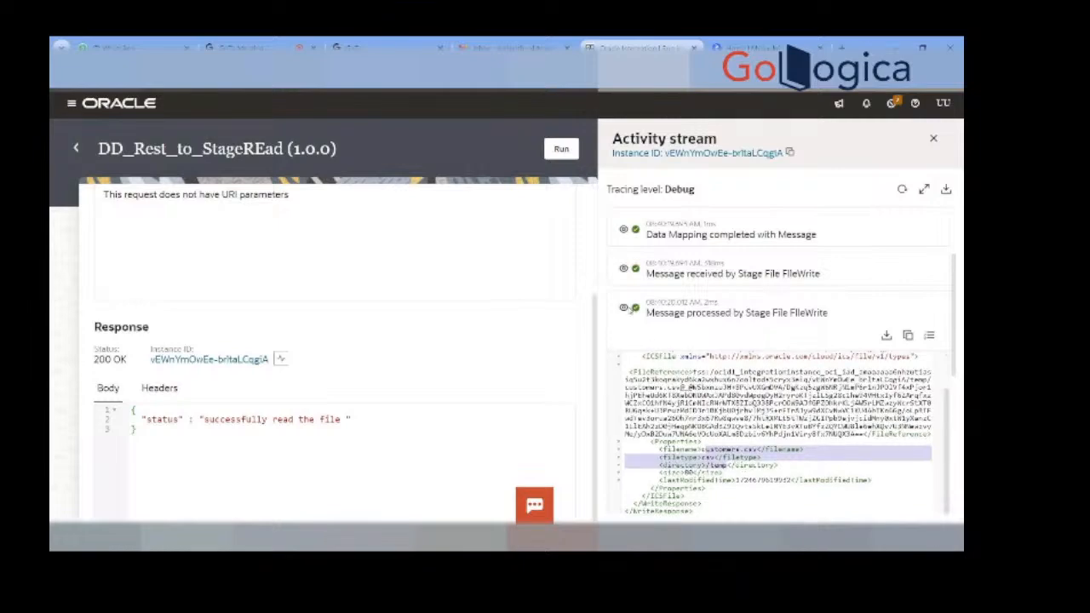
Step: Examine the file name, type, directory and size properties in the message processed by Stage File listfiles
scroll(751, 356, "down", 3)
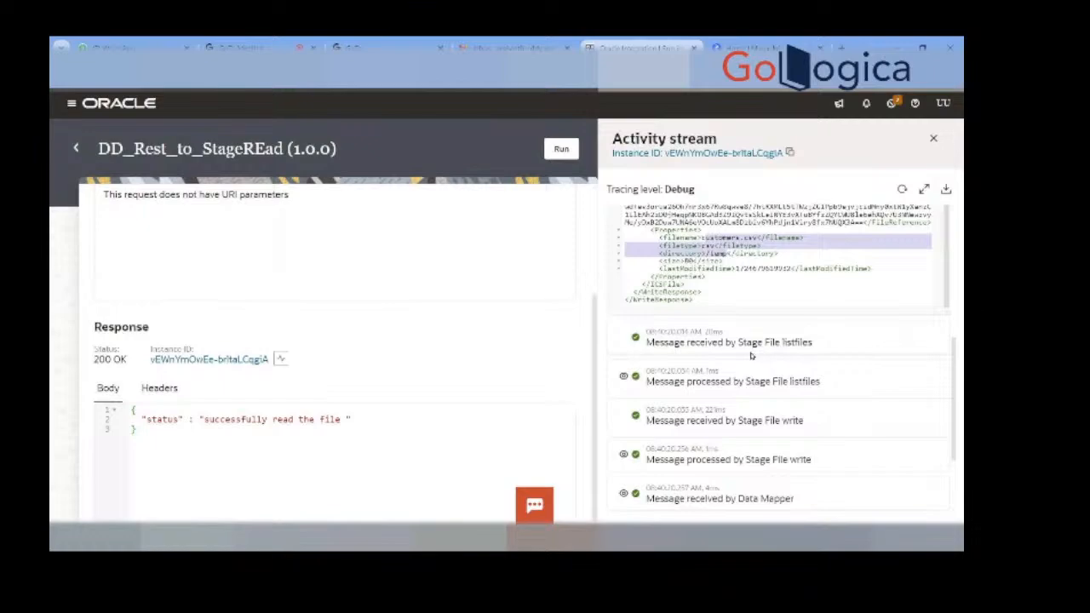
left_click(624, 378)
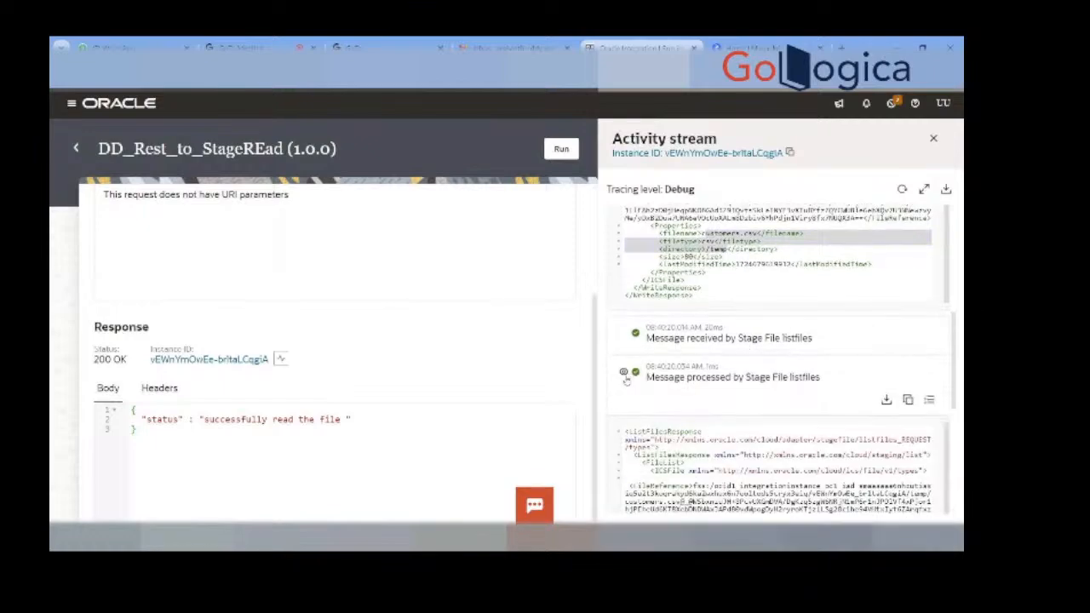
scroll(648, 375, "down", 4)
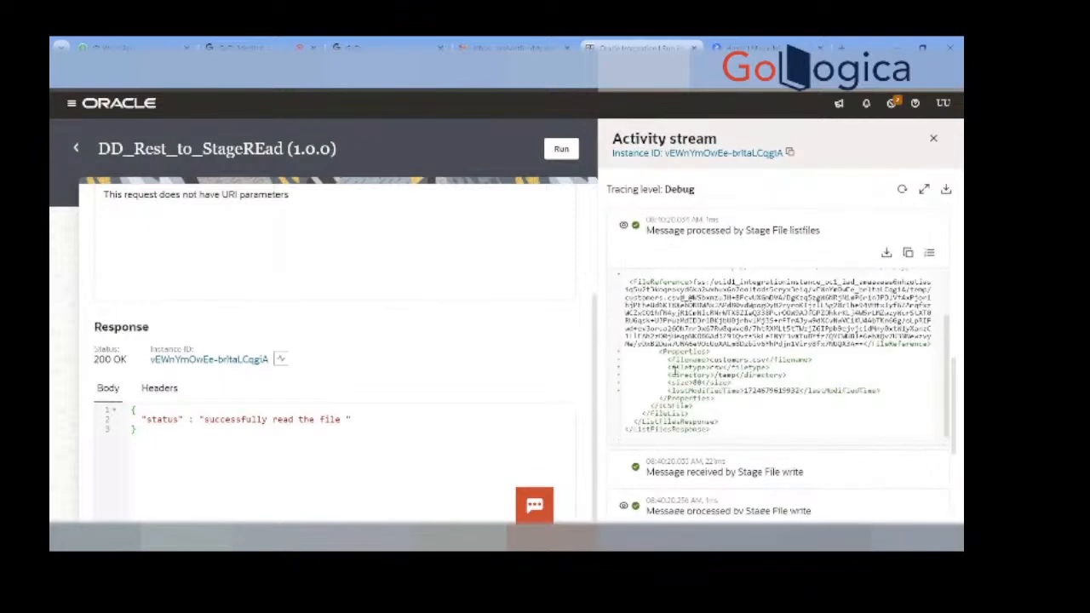
left_click_drag(664, 356, 819, 392)
scroll(818, 393, "down", 1)
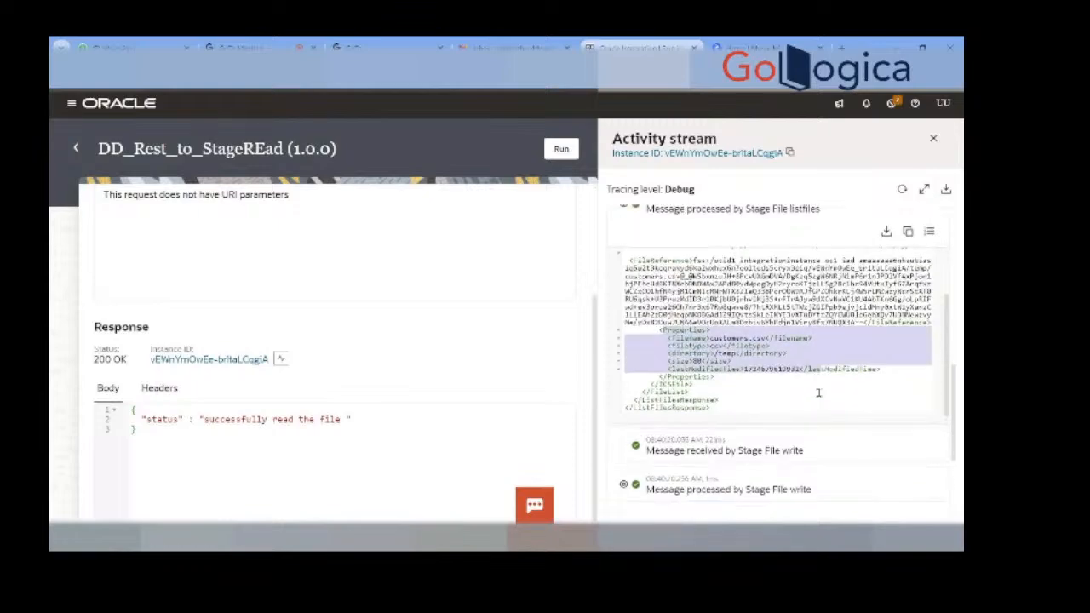
Step: Examine the student record returned in the message processed by Stage File write and the remaining activity stream entries
scroll(819, 393, "down", 3)
left_click(779, 351)
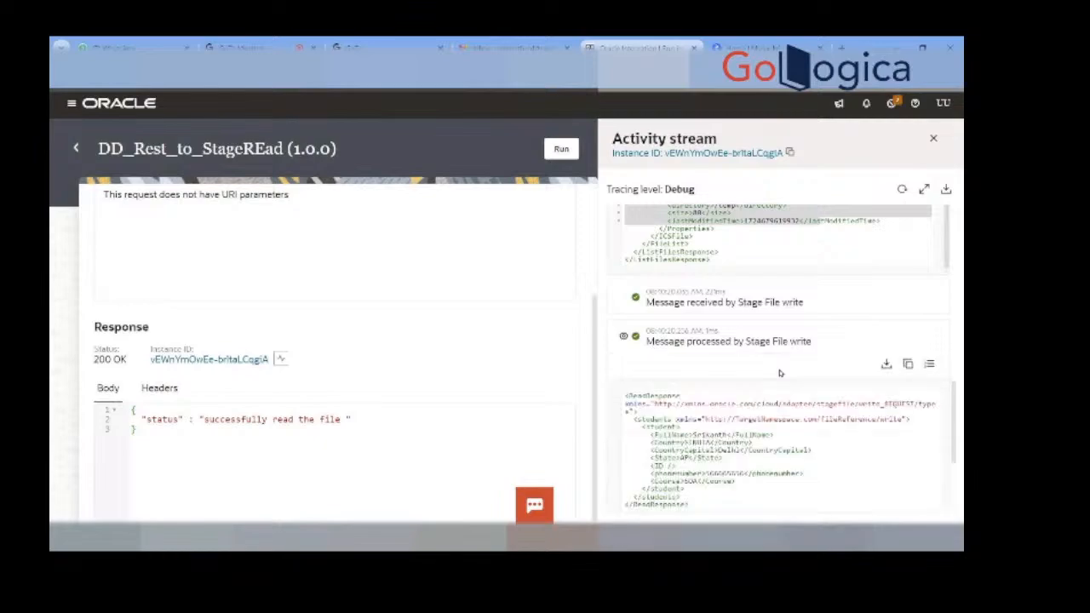
scroll(772, 438, "down", 1)
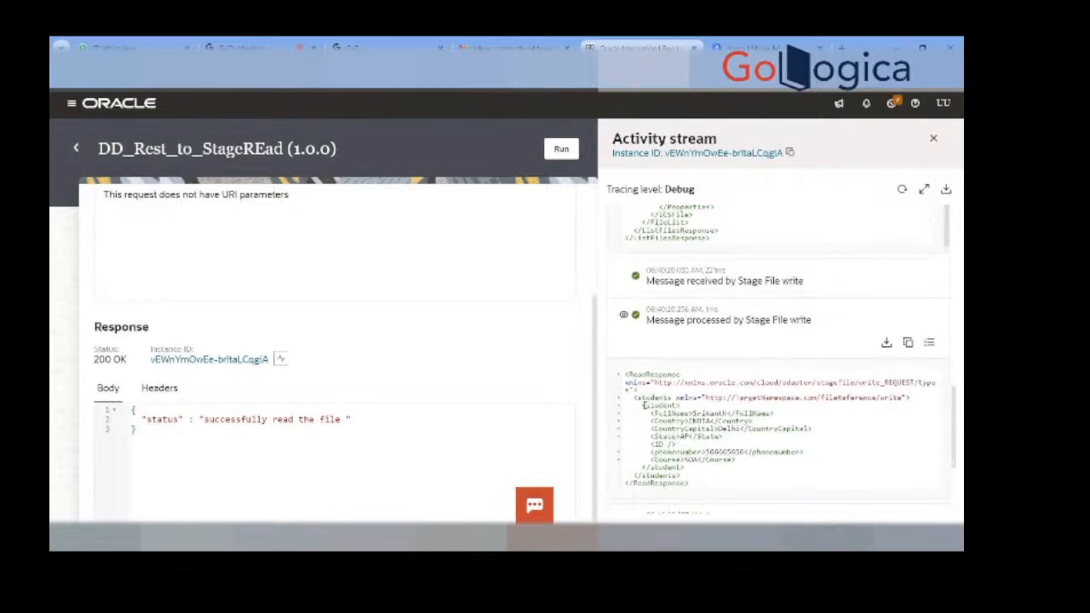
left_click_drag(645, 405, 775, 460)
scroll(776, 463, "down", 3)
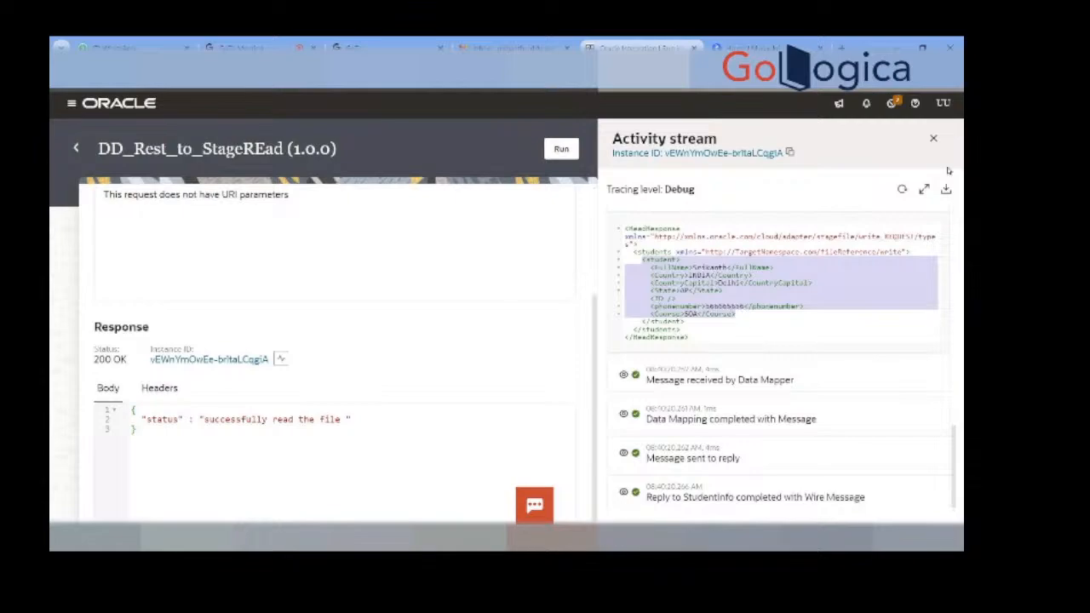
Step: Close the activity stream, return to the integrations list and deactivate DD_Rest_to_StageREad
left_click(934, 138)
left_click(935, 139)
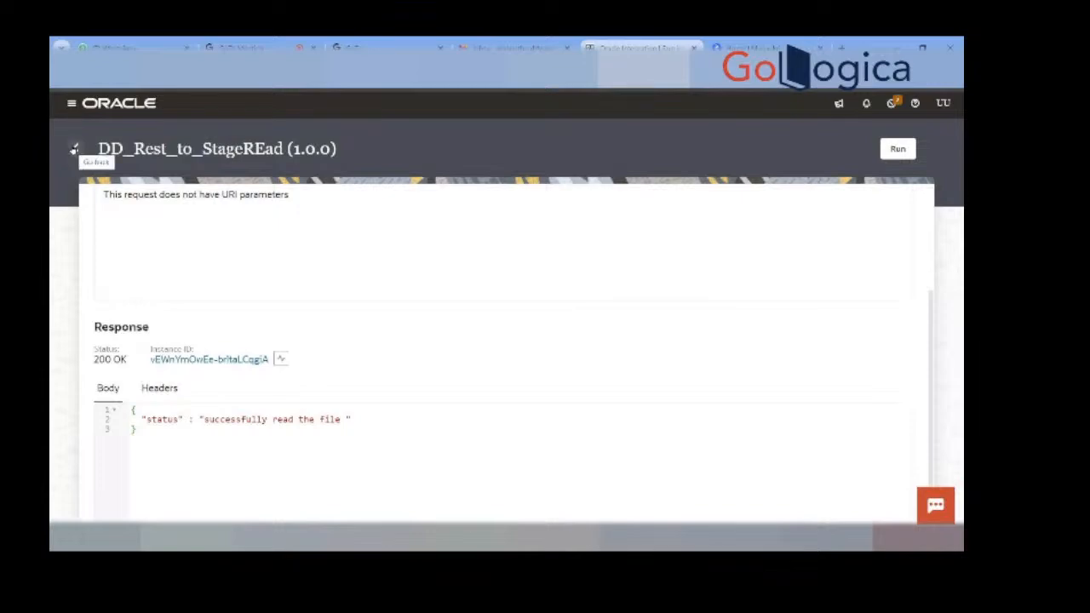
left_click(75, 148)
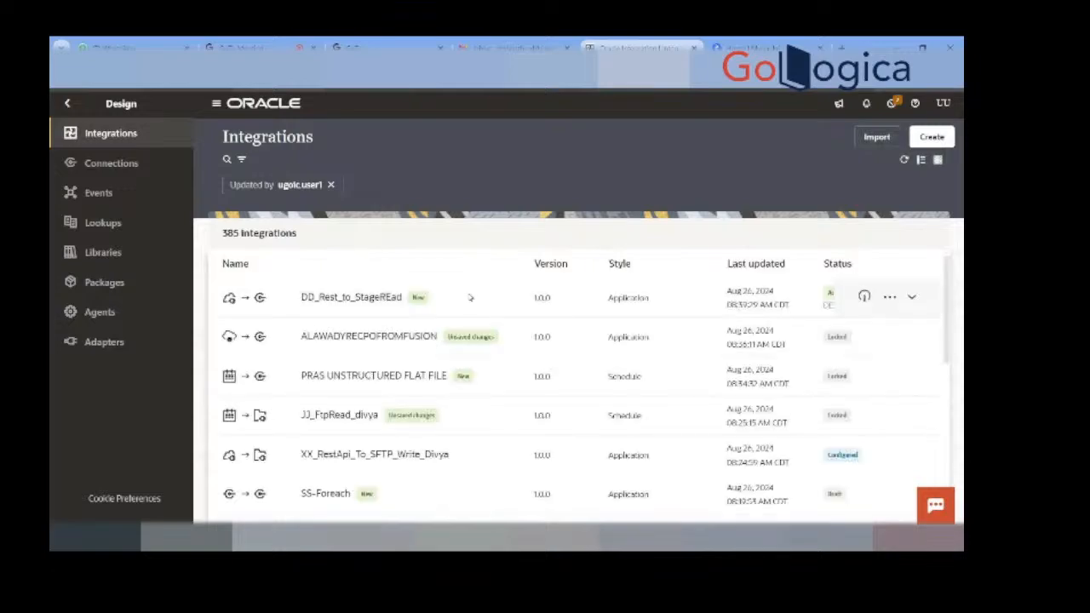
left_click(864, 297)
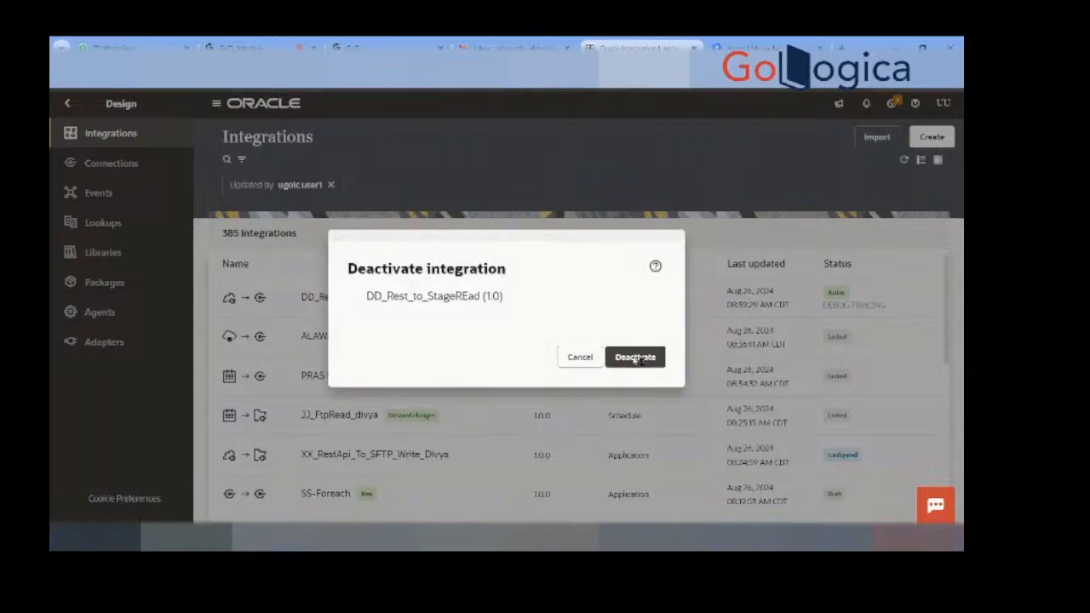
left_click(636, 358)
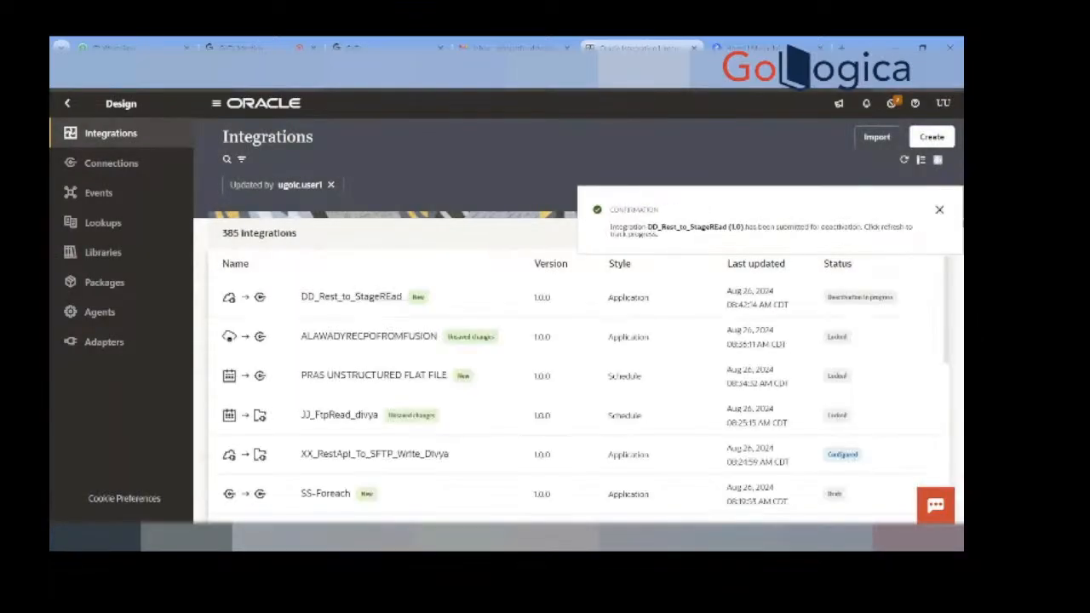
left_click(939, 210)
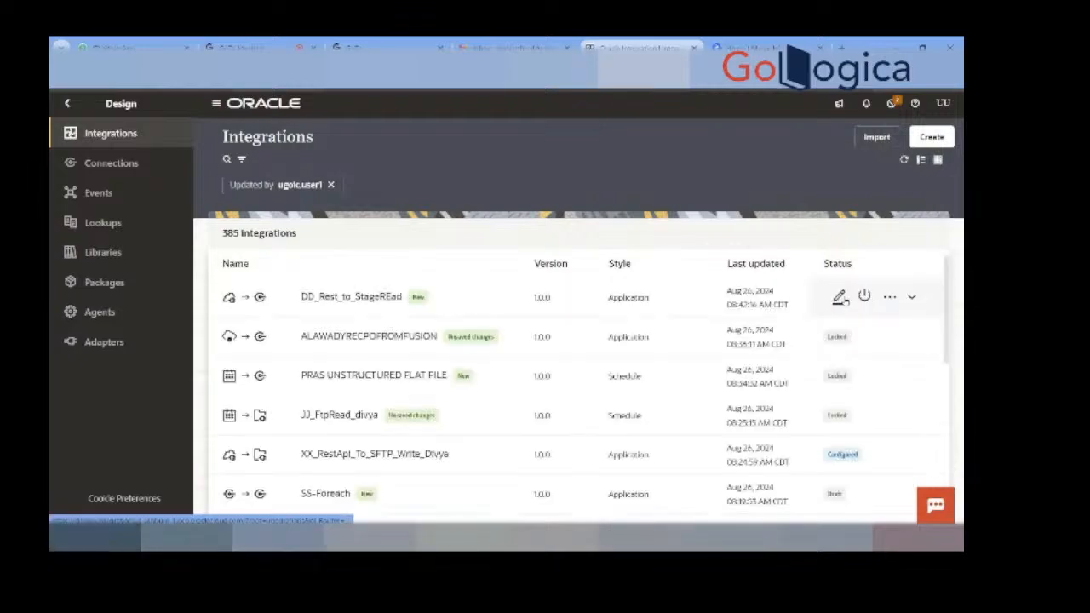
Step: Open DD_Rest_to_StageREad for editing and review its flow from the trigger to the final StudentInfo map
left_click(840, 297)
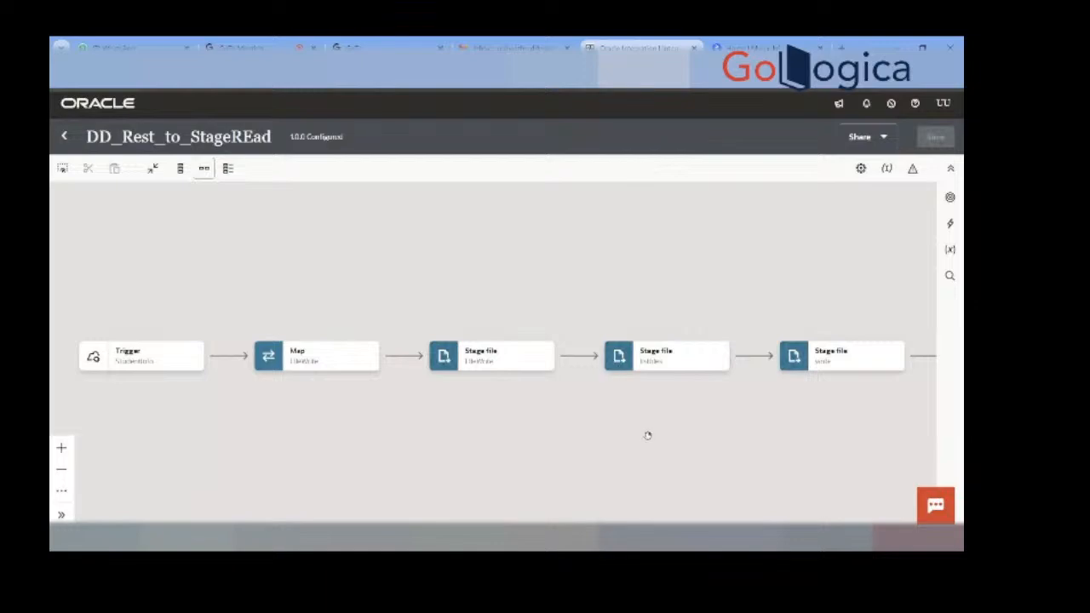
left_click_drag(625, 403, 701, 399)
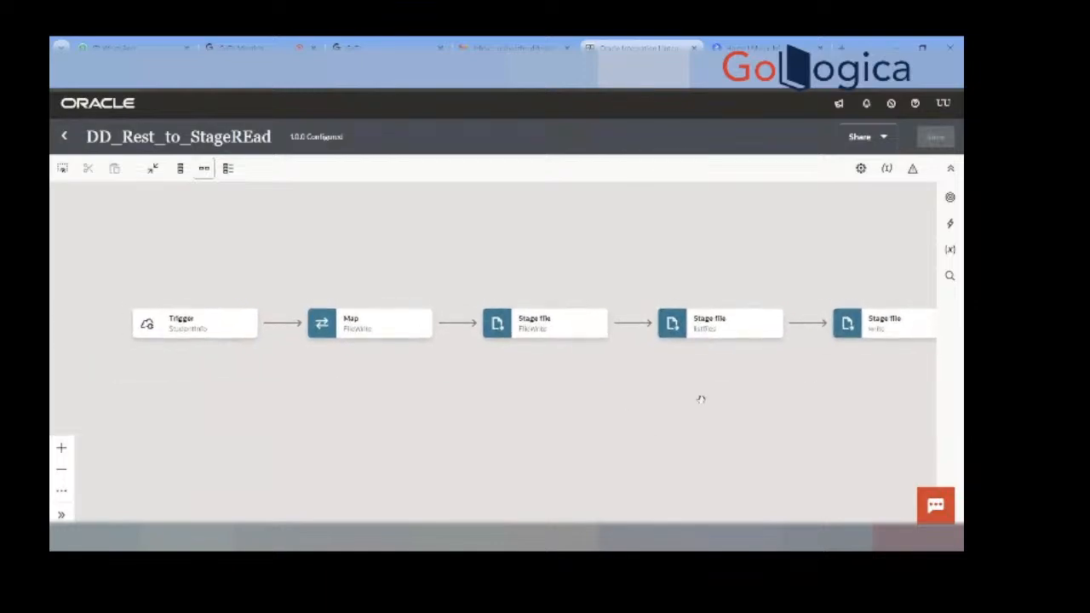
left_click_drag(730, 370, 346, 355)
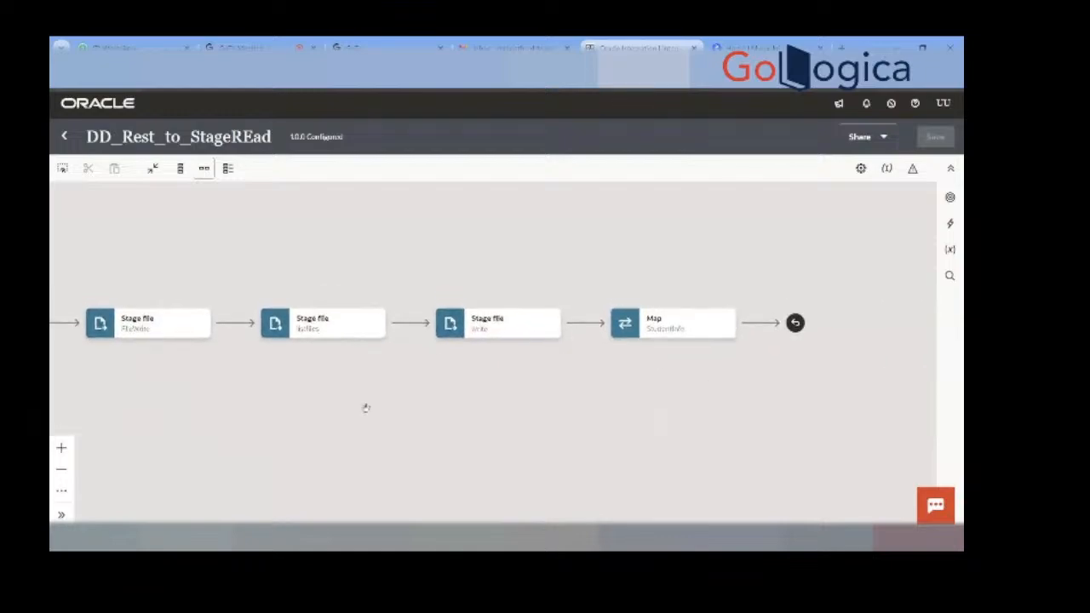
left_click_drag(365, 408, 587, 431)
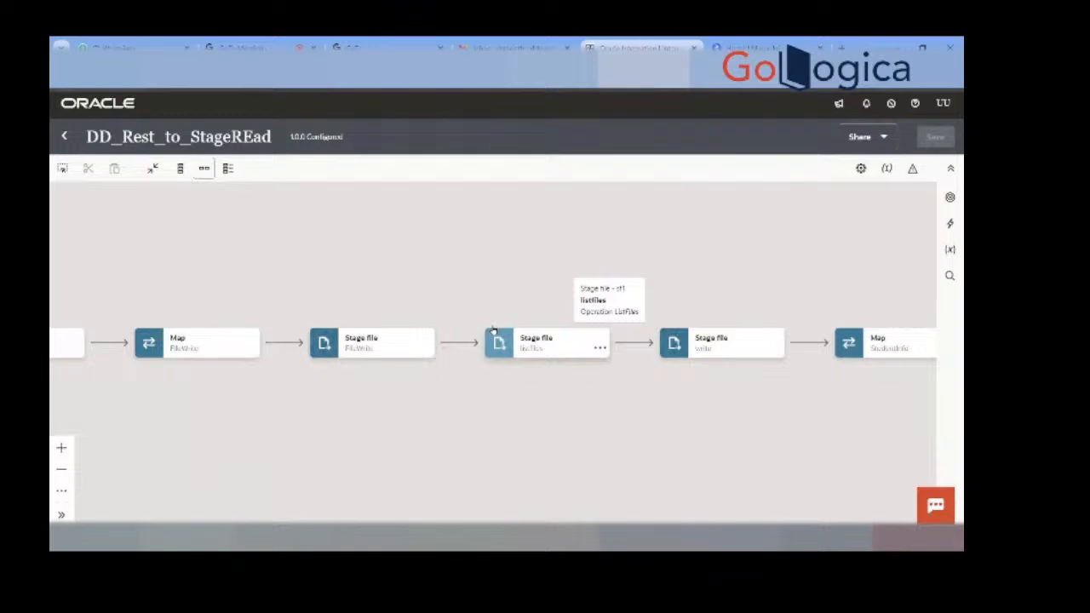
left_click_drag(360, 434, 471, 409)
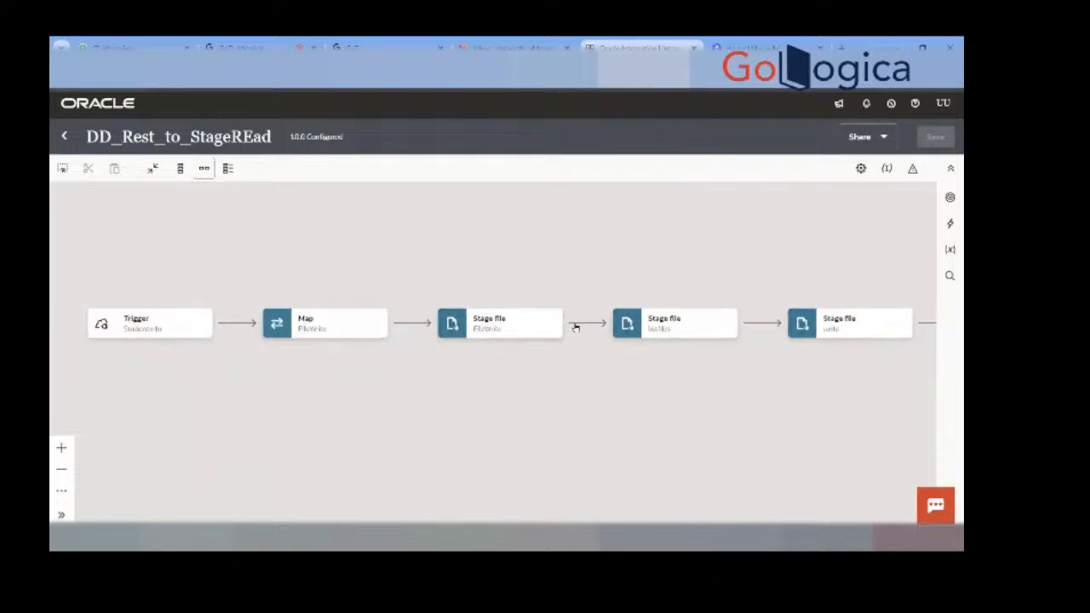
Step: Insert a new Stage File action between the FileWrite and listfiles stage file actions
mouse_move(584, 322)
left_click(586, 323)
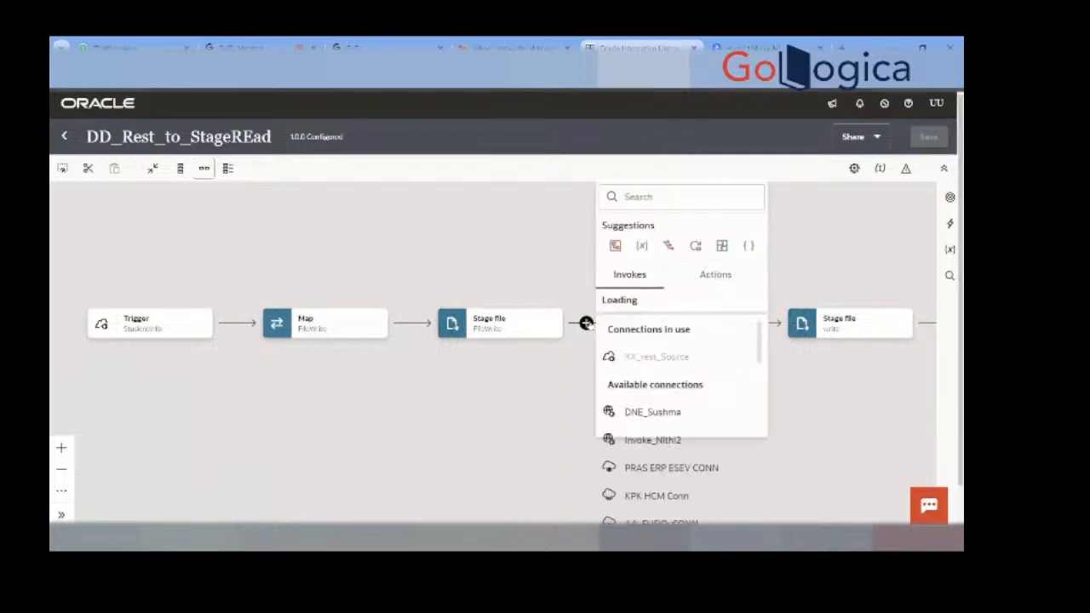
left_click(721, 279)
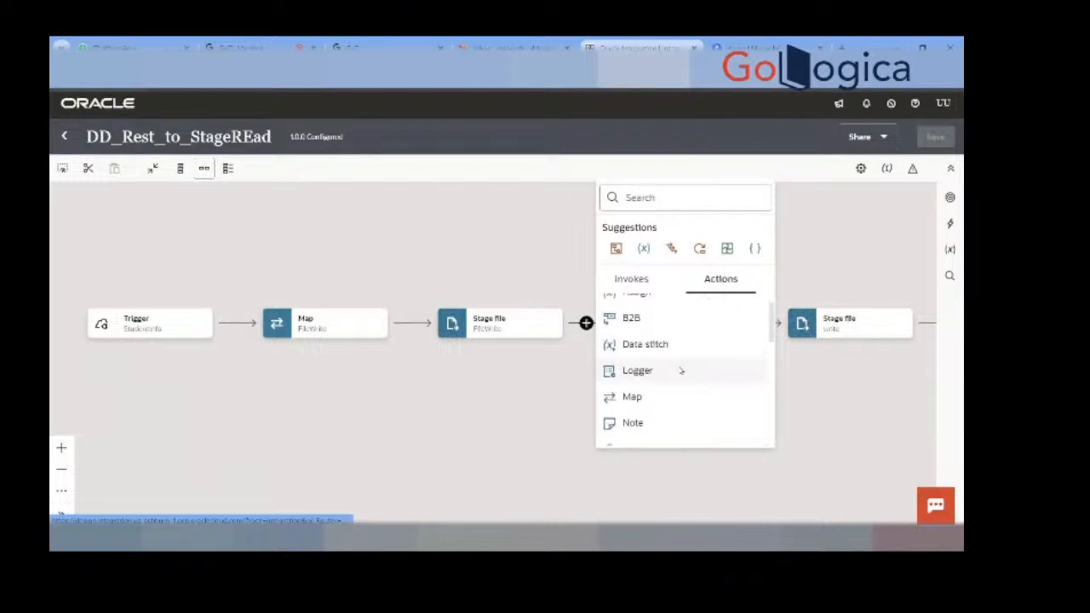
scroll(682, 371, "down", 3)
left_click(682, 372)
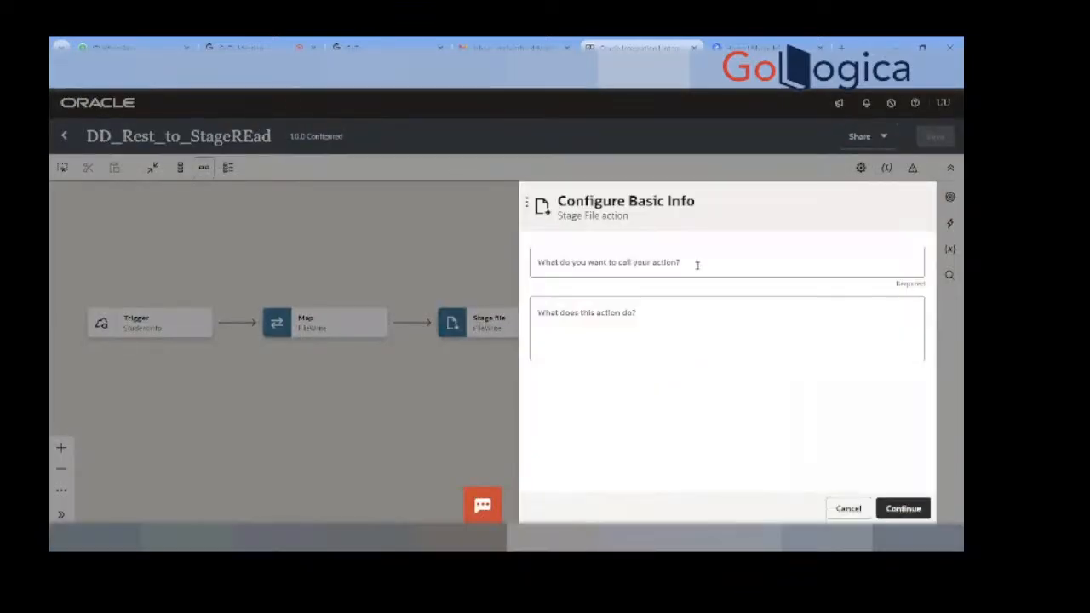
Step: Name the new Stage File action StudentWrite and continue to its operation settings
left_click(697, 265)
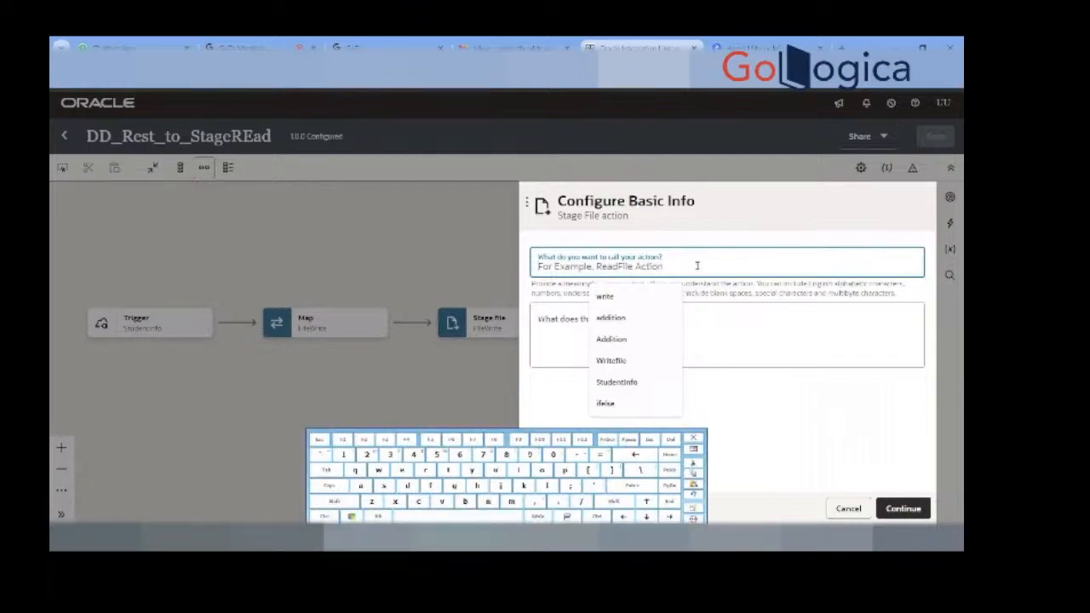
type("St")
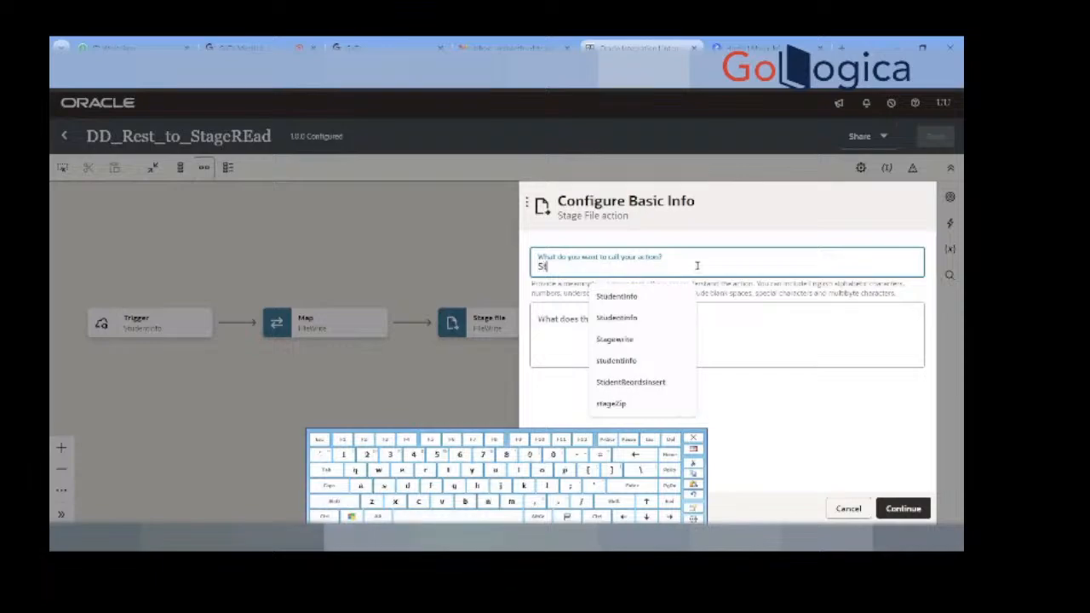
type("udent")
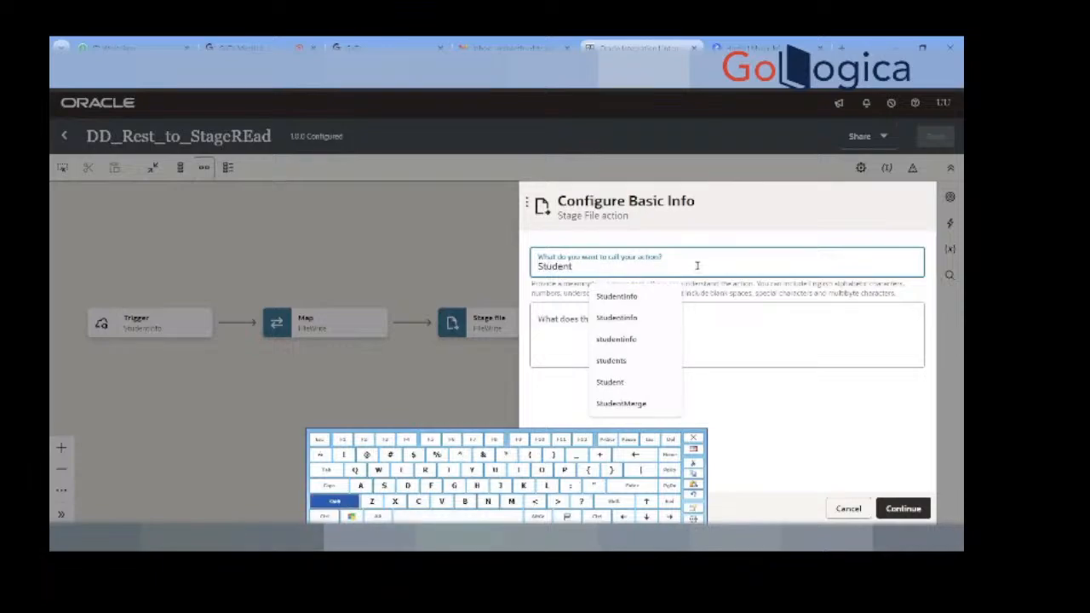
type("Write")
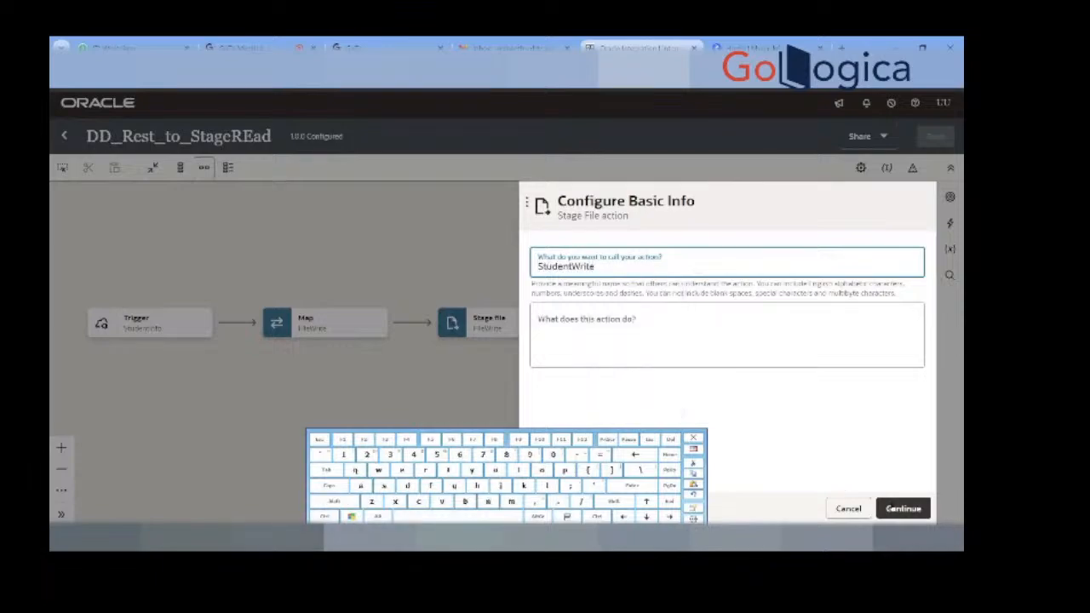
left_click(892, 509)
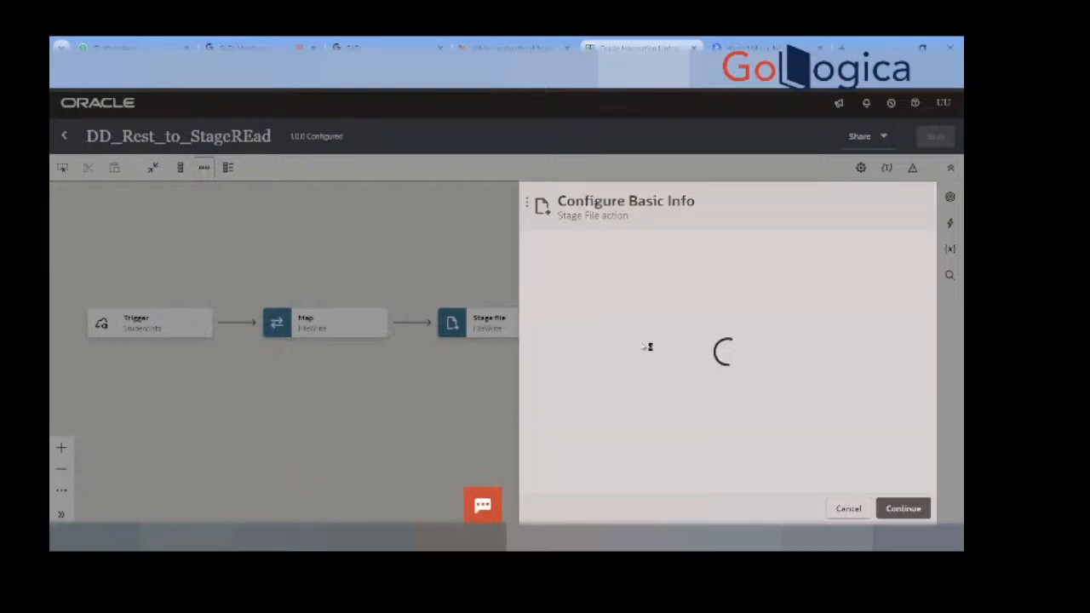
Step: Set the file name expression for the Read Entire File operation to 'studentsinfo.csv'
left_click(644, 364)
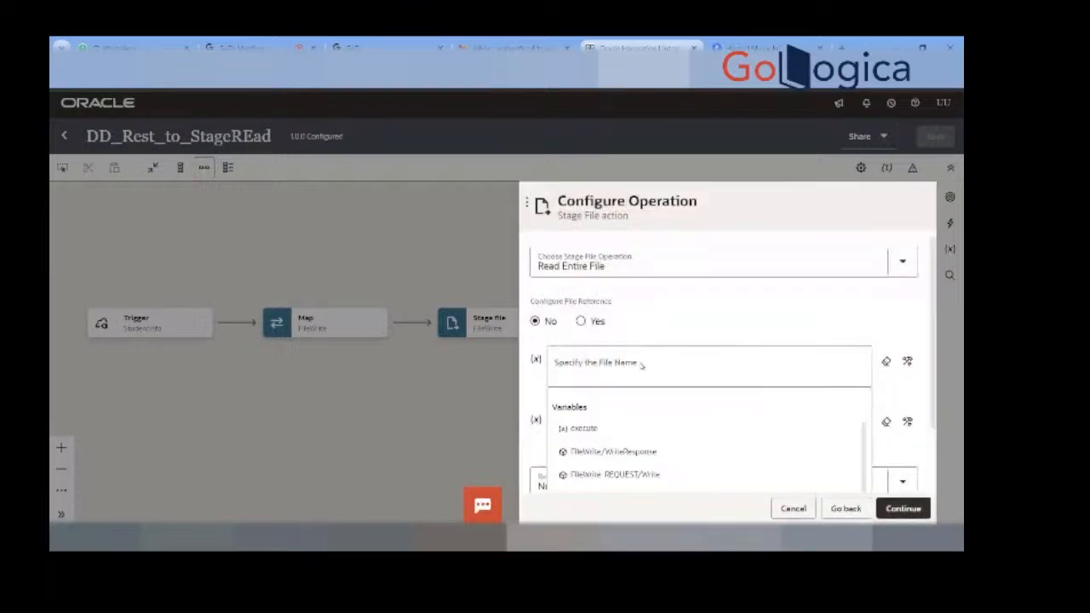
left_click(652, 367)
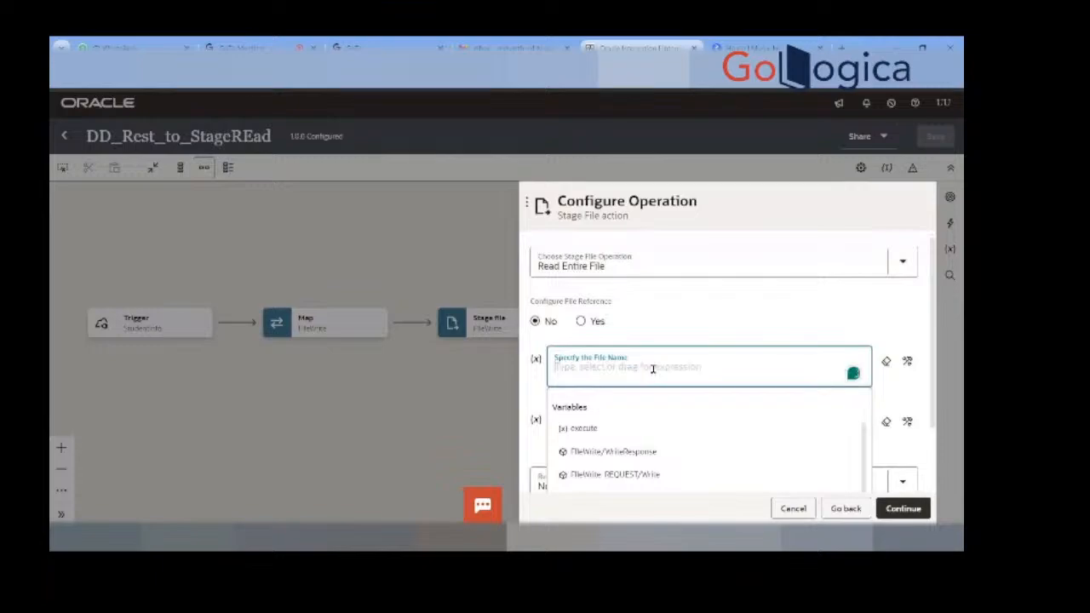
type("'stu")
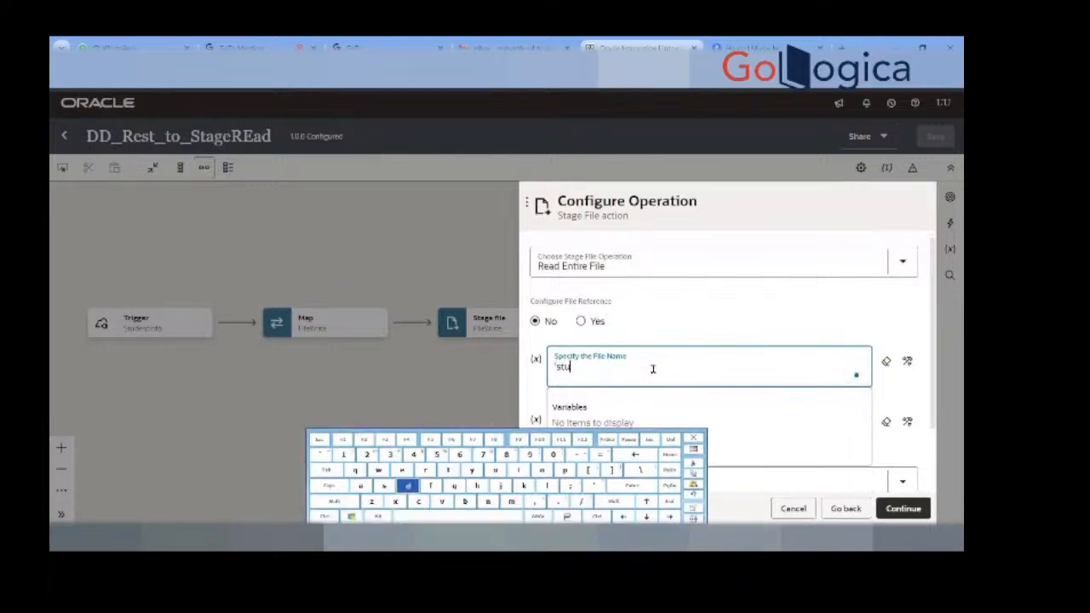
type("dentsinfo.c")
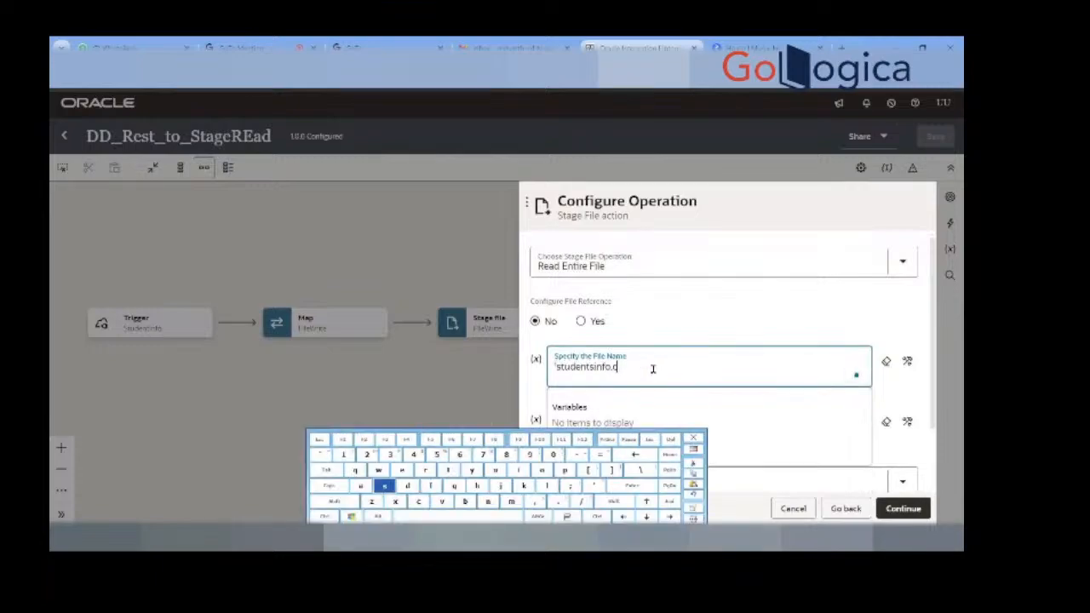
type("sv'")
scroll(652, 368, "down", 2)
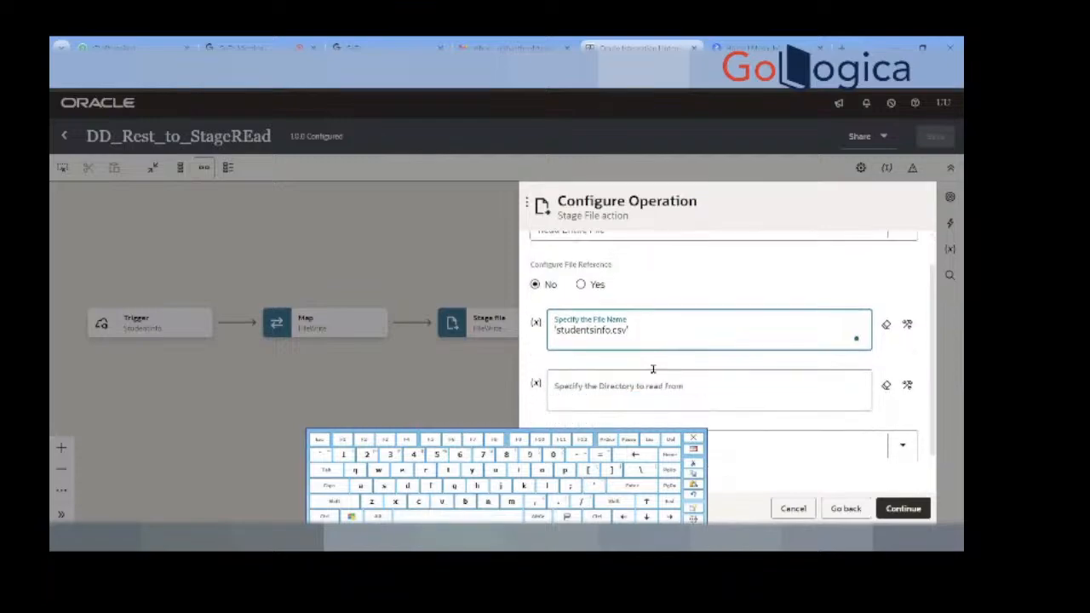
Step: Set the directory to read from to '/temp' and dismiss the on-screen keyboard
left_click(681, 357)
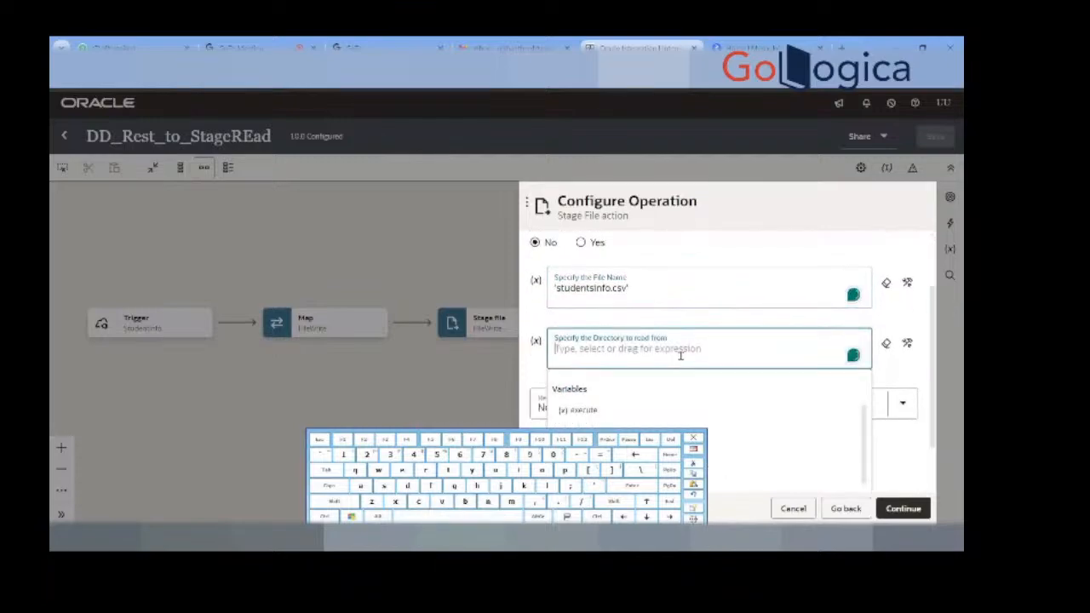
type("/")
key("BackSpace")
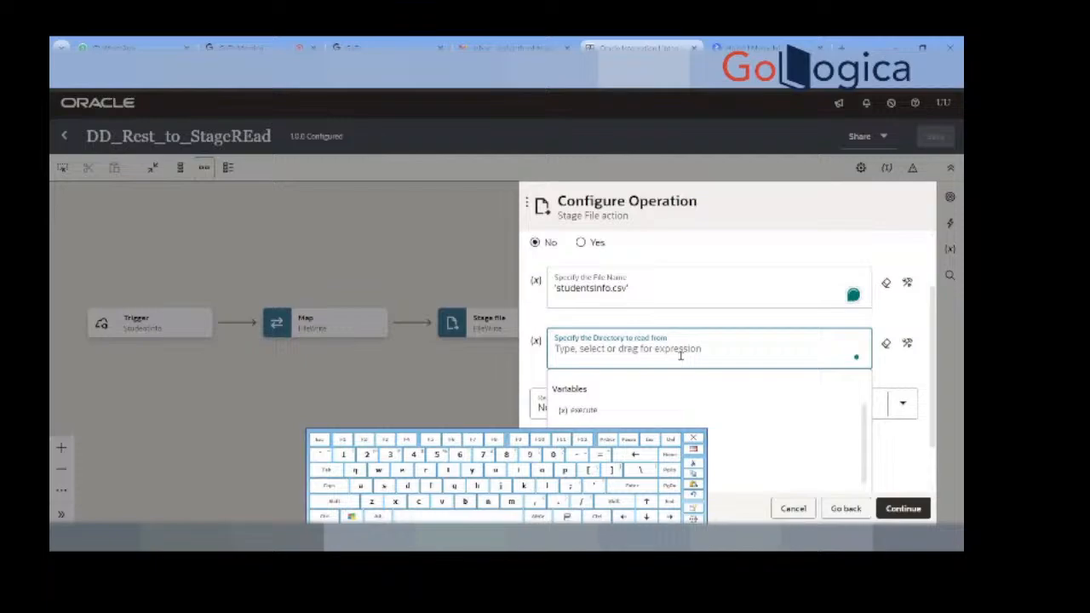
type("'/te")
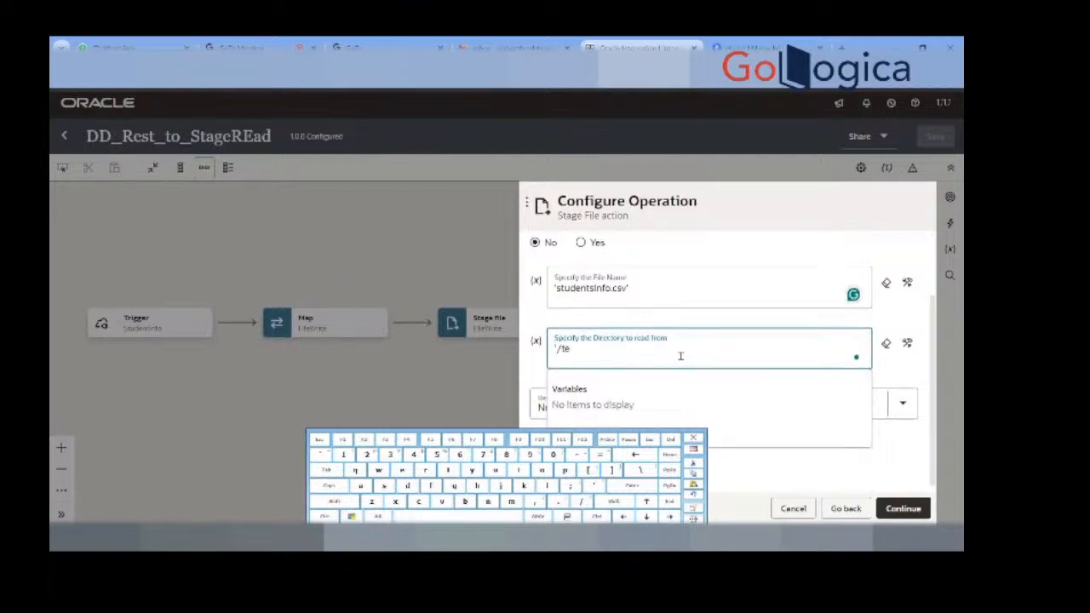
type("mp")
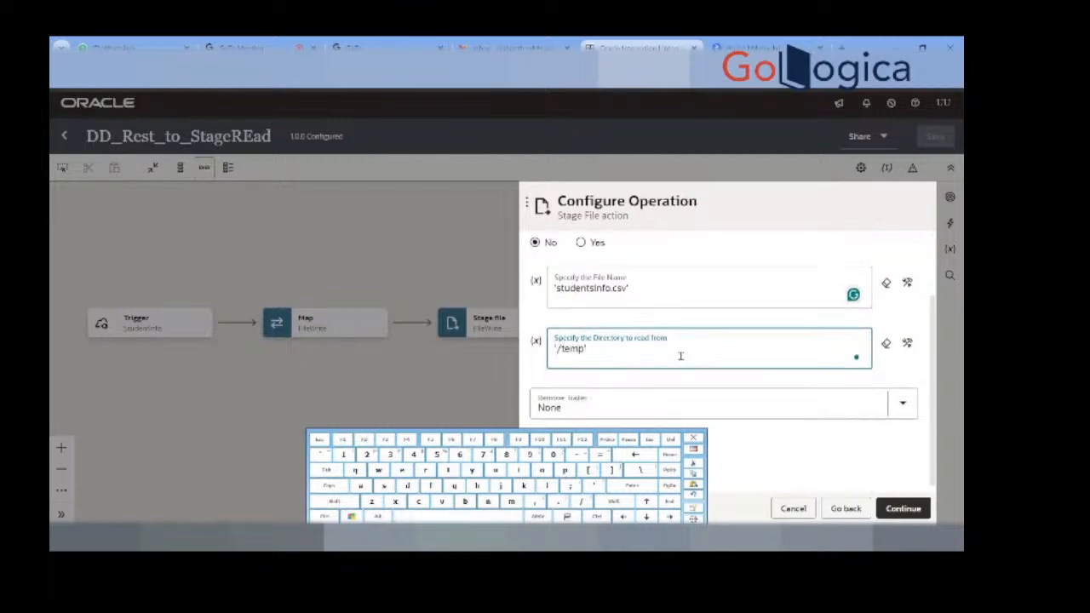
left_click(693, 438)
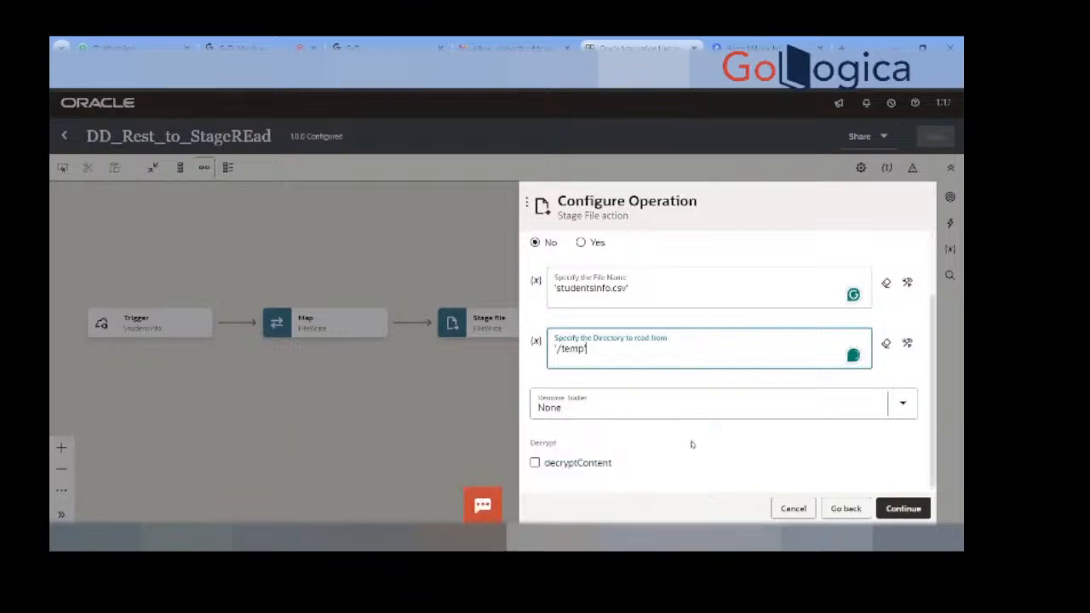
Step: Keep the sample delimited document structure for the StudentWrite action and load uno.csv from Documents as its schema file
left_click(910, 511)
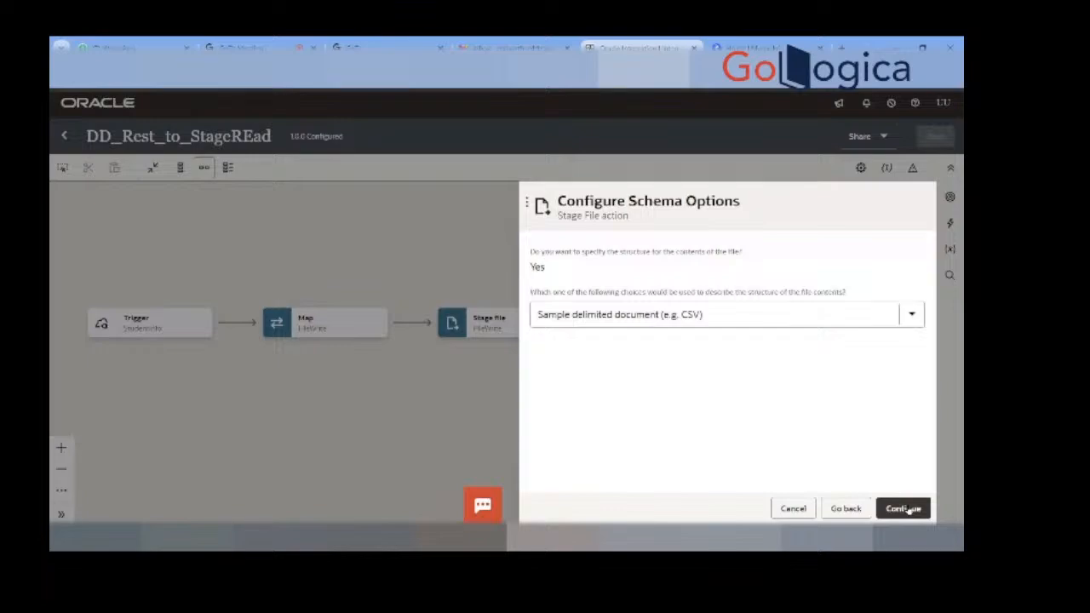
left_click(905, 508)
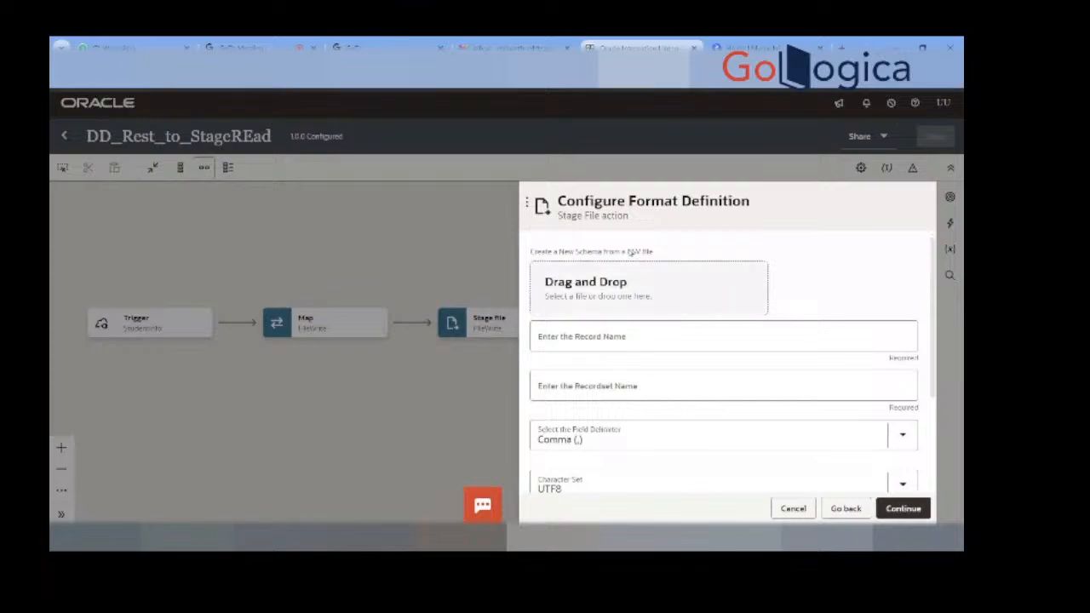
left_click(575, 307)
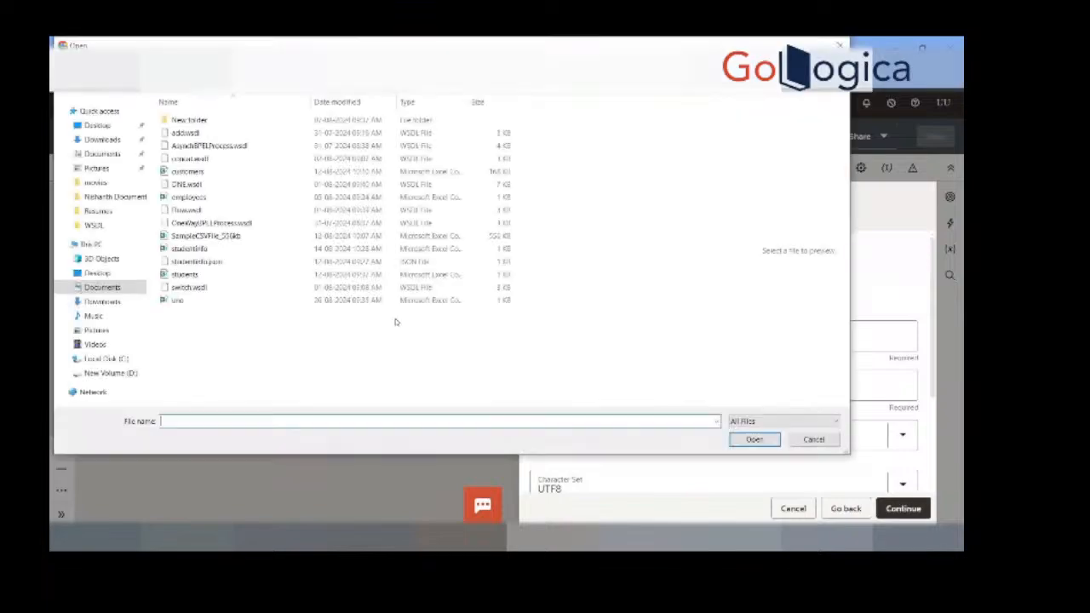
left_click(179, 301)
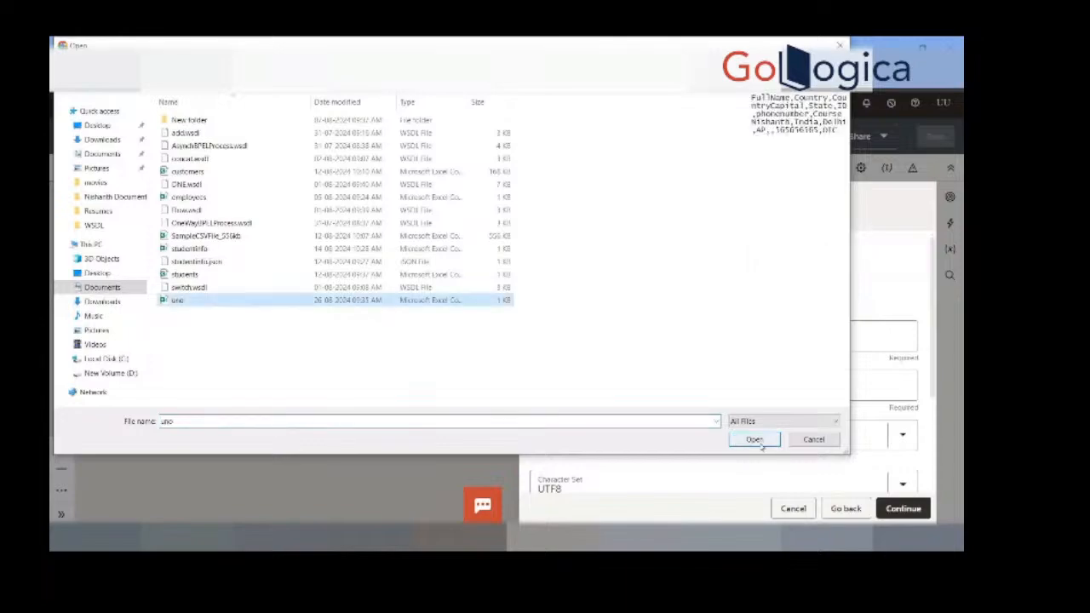
left_click(757, 440)
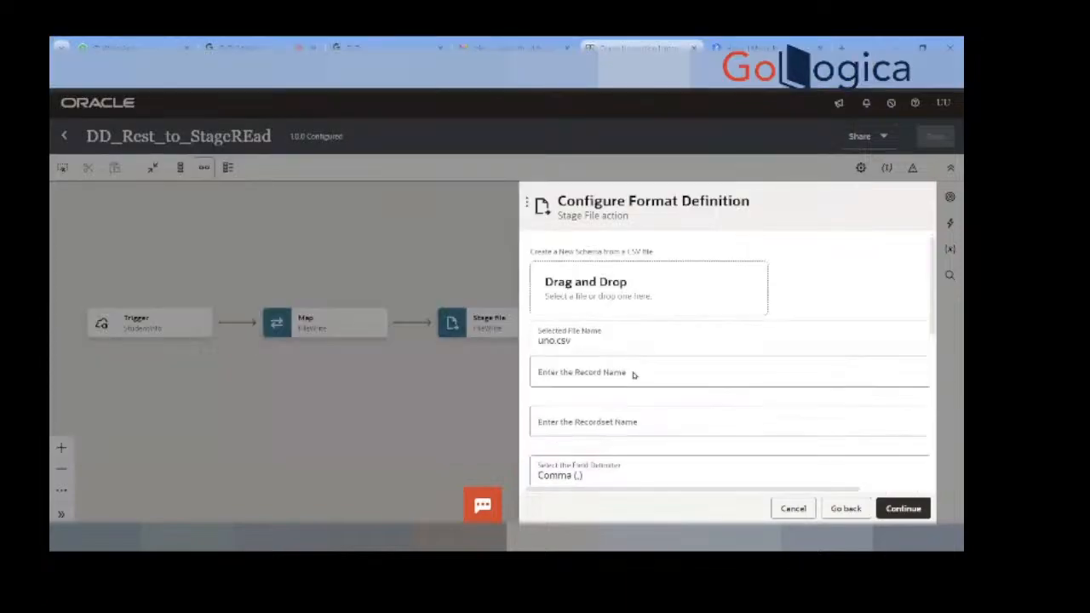
Step: Enter employees as both the record name and the recordset name, and try to continue past the format definition
left_click(634, 378)
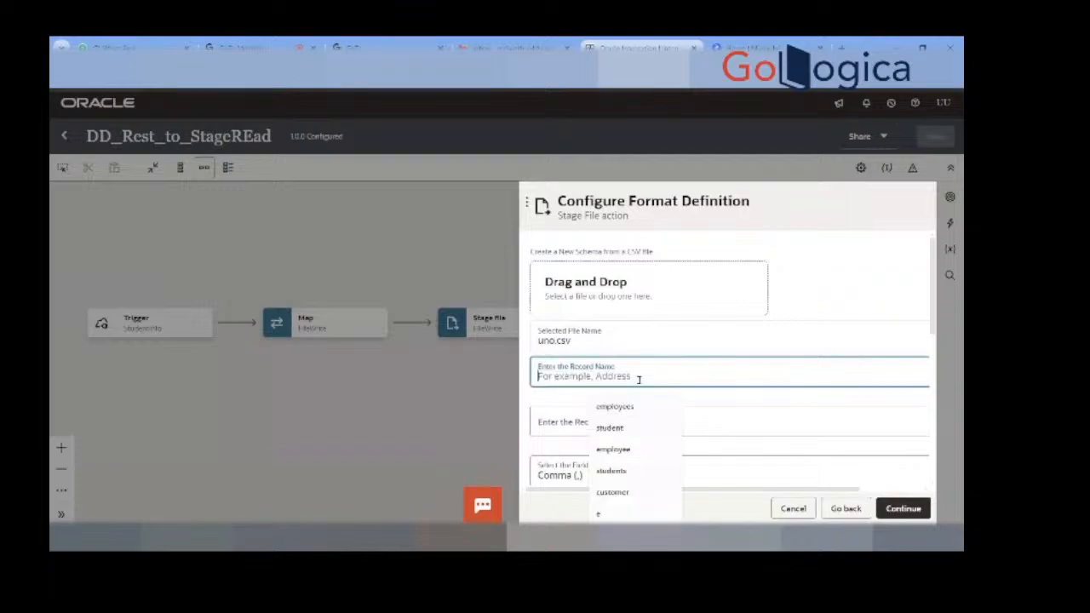
left_click(615, 406)
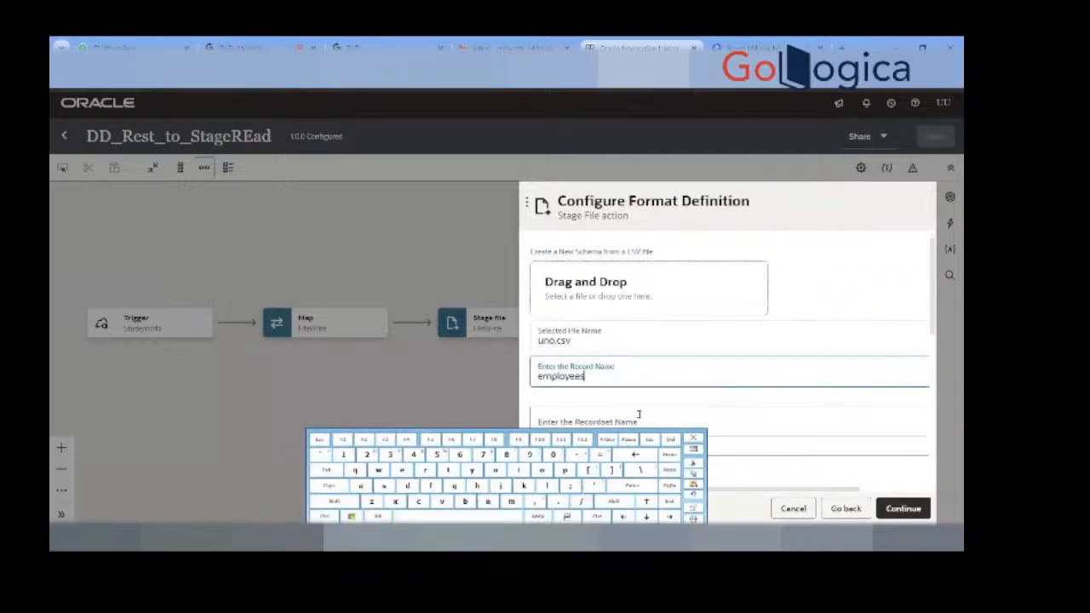
left_click(639, 417)
left_click(626, 324)
scroll(641, 370, "down", 5)
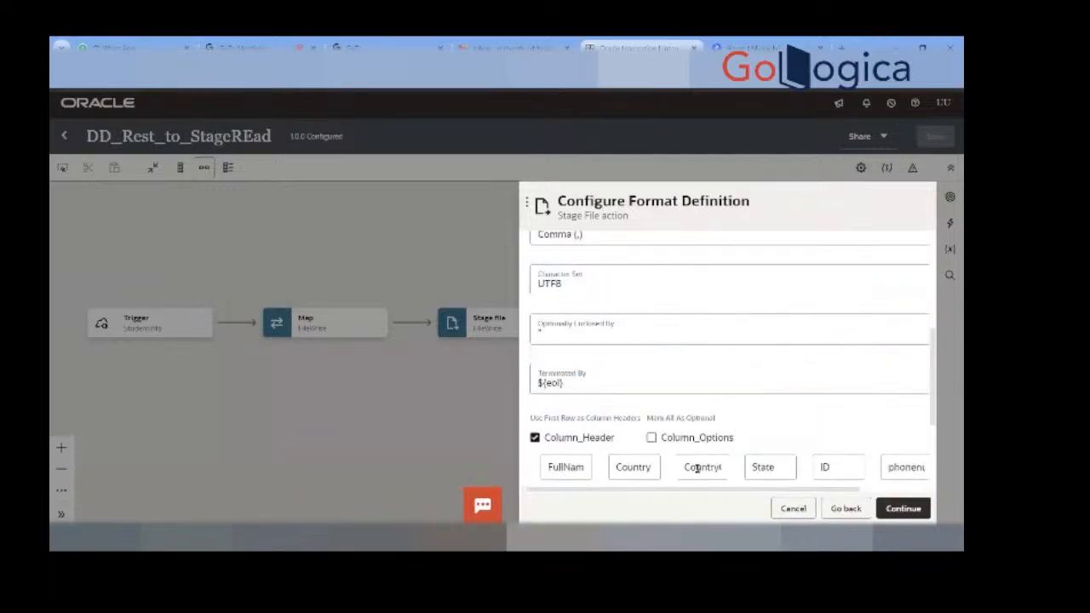
left_click(904, 510)
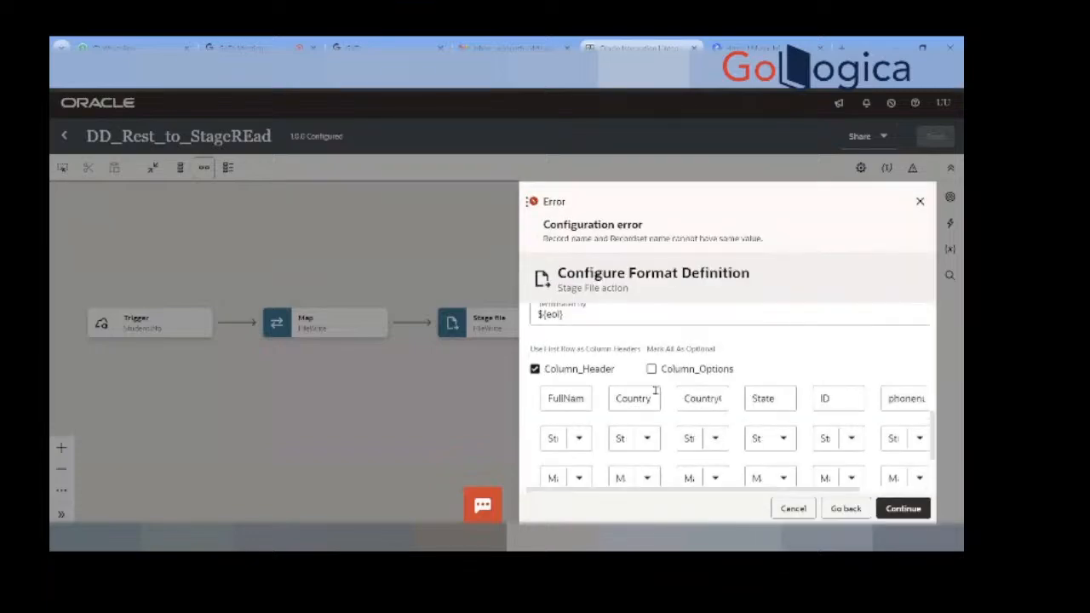
Step: Change the recordset name to employee and finish the StudentWrite Stage File configuration
scroll(655, 390, "up", 5)
left_click(655, 390)
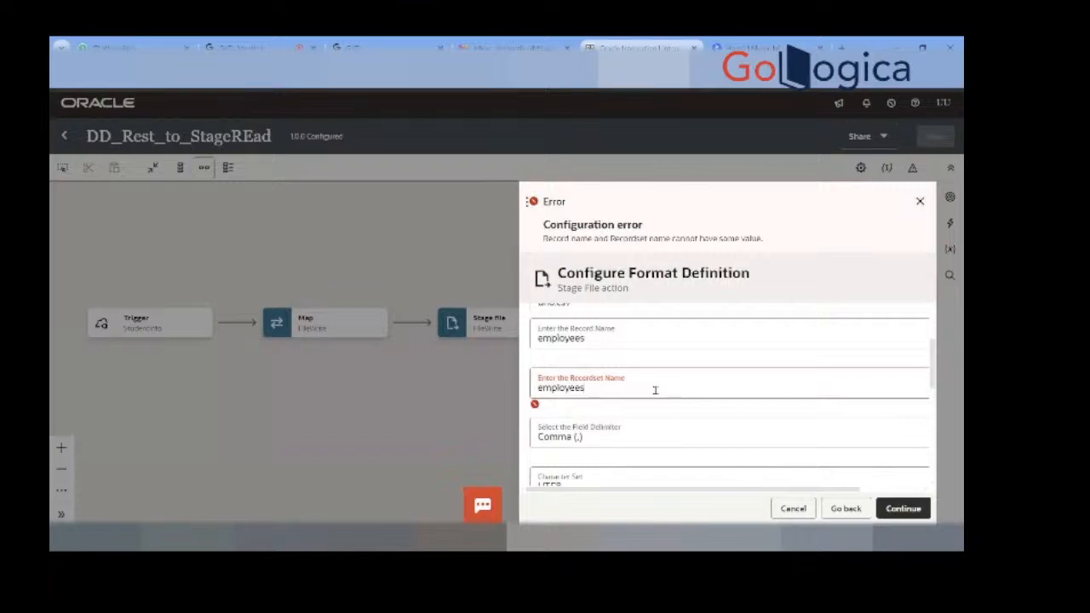
key("BackSpace")
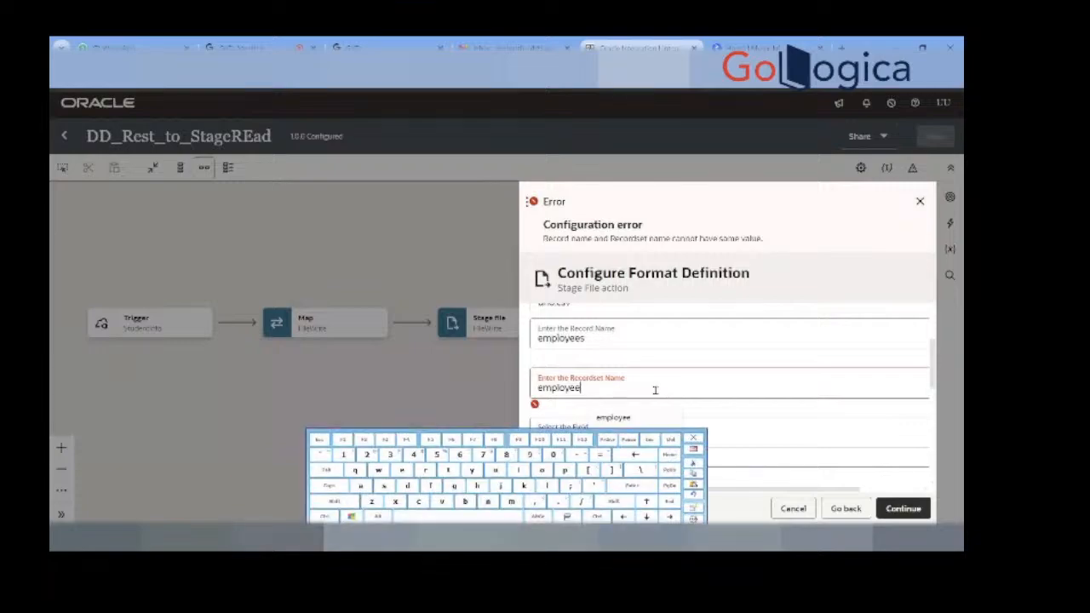
left_click(905, 508)
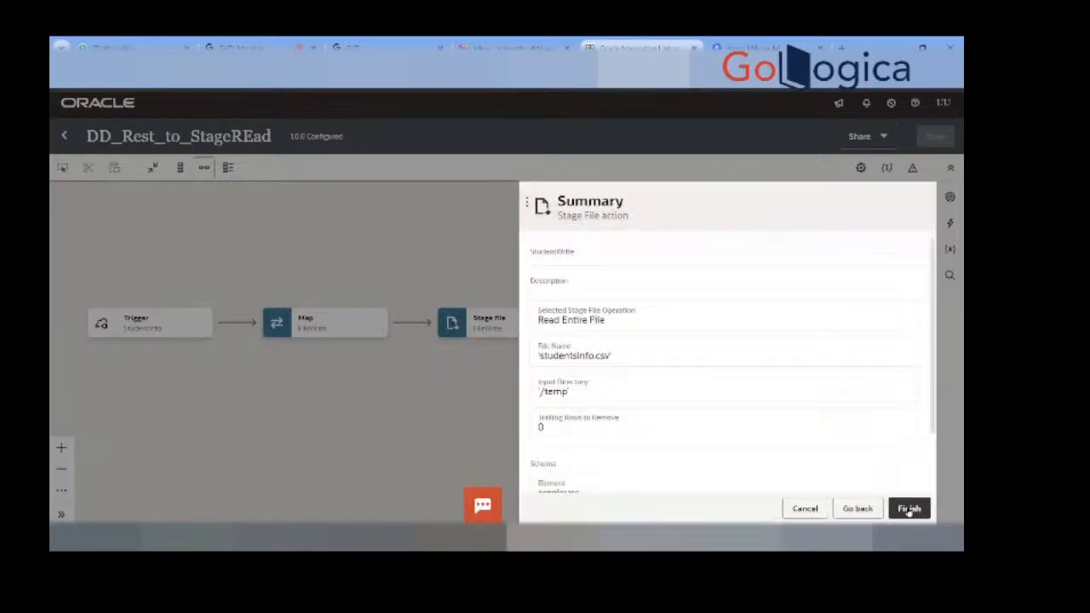
left_click(909, 508)
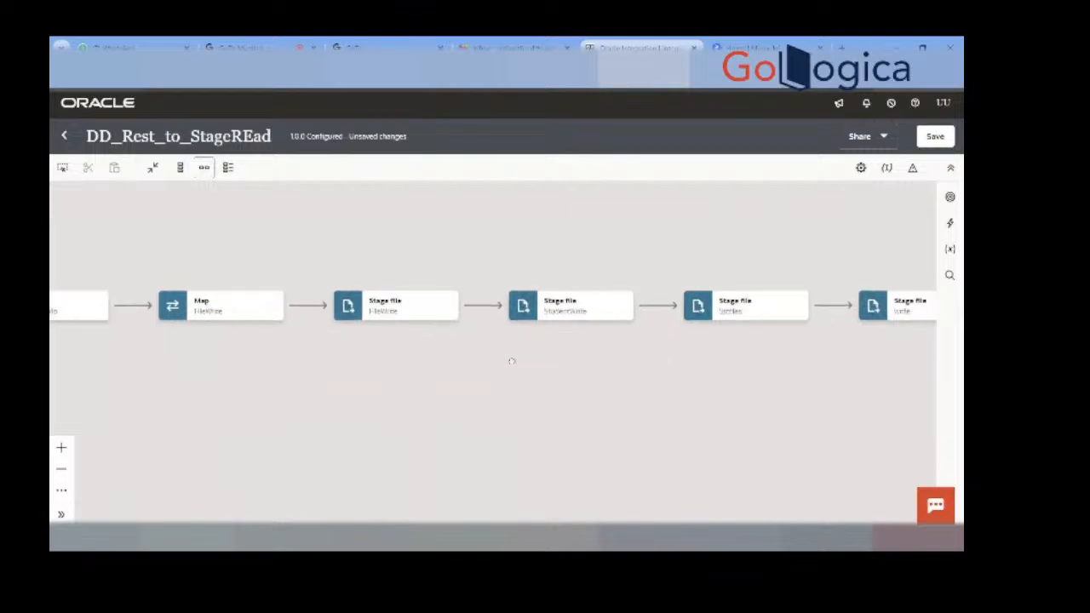
Step: Check the StudentWrite action's basic info and look over the order of the actions in the integration flow
left_click(562, 324)
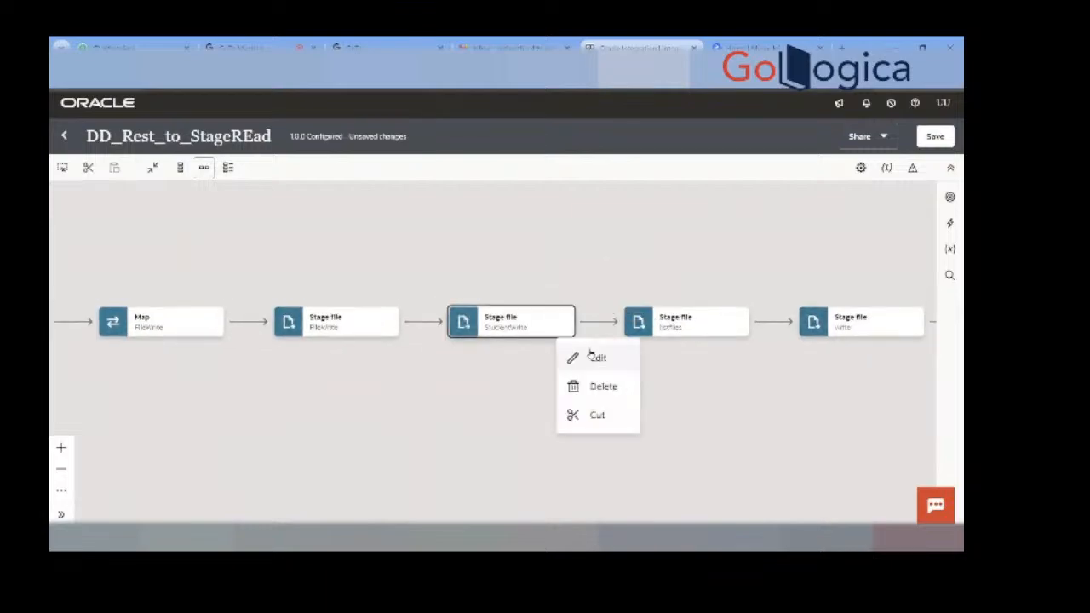
left_click(595, 357)
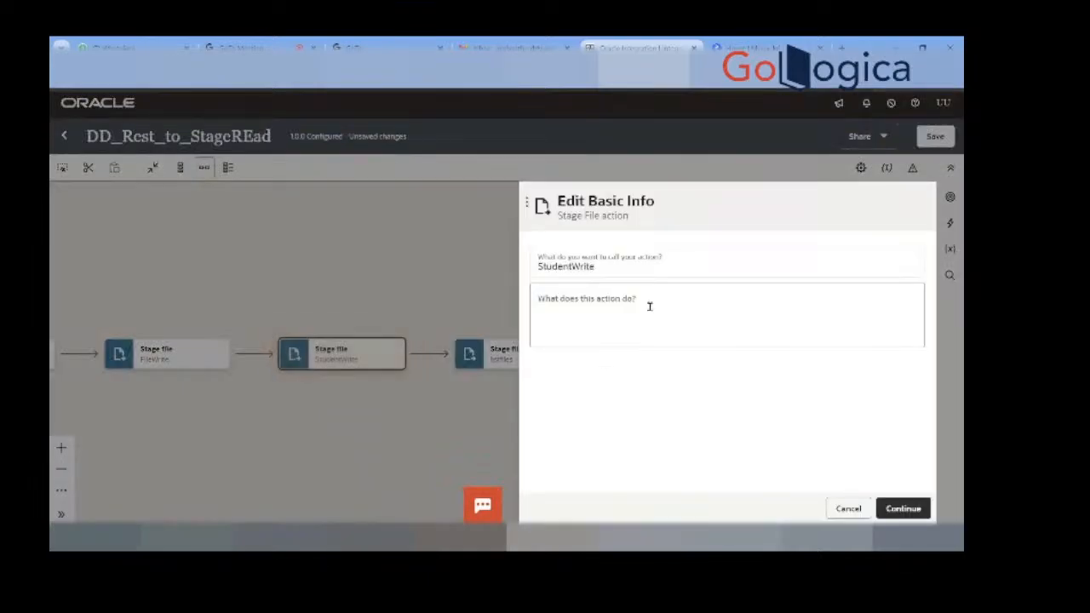
left_click(861, 509)
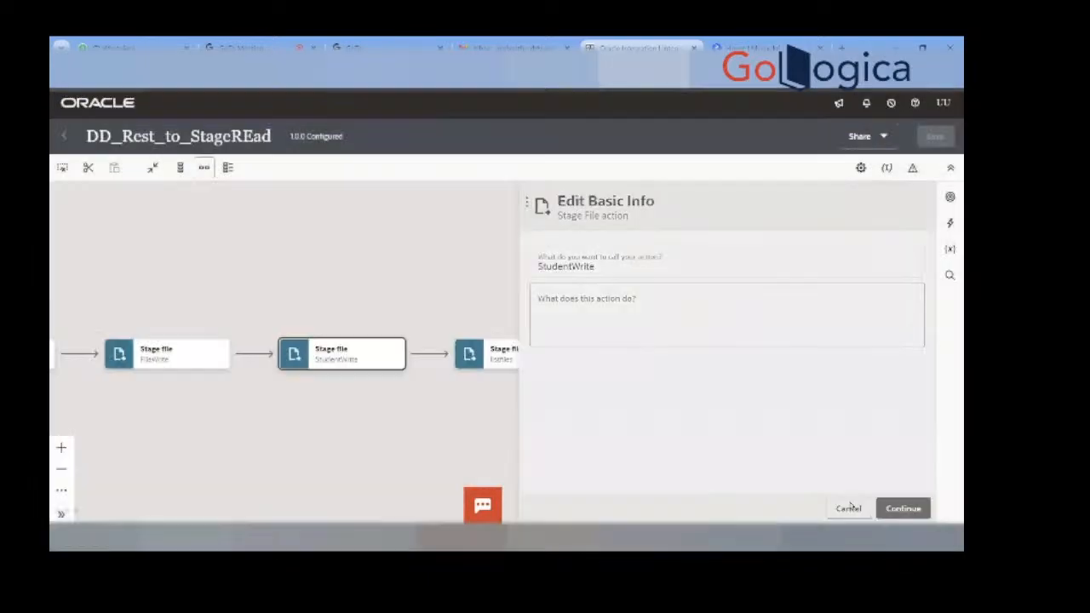
left_click_drag(589, 390, 684, 396)
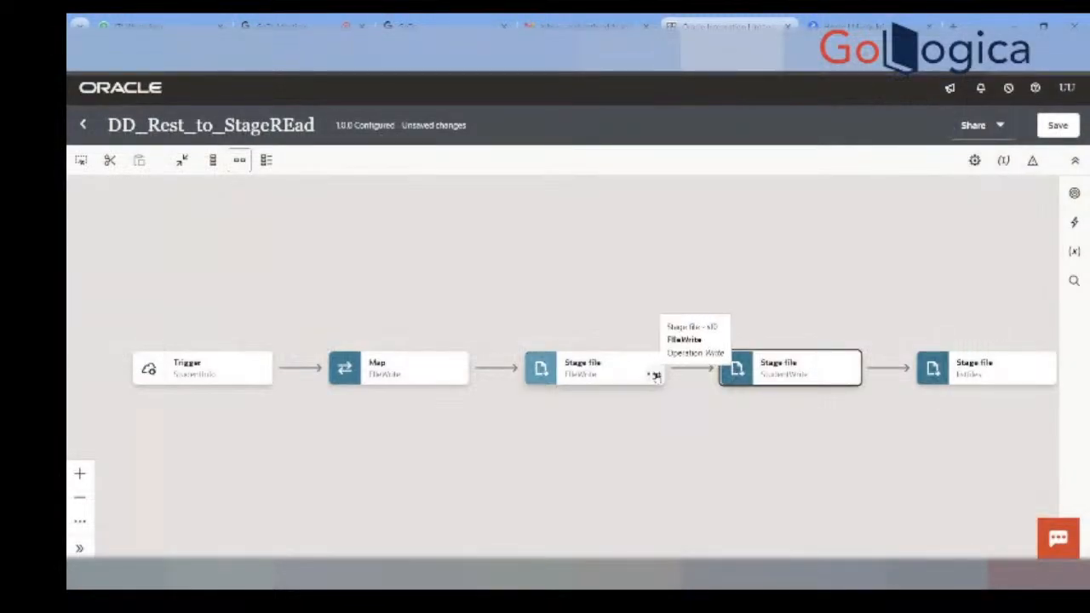
left_click(655, 376)
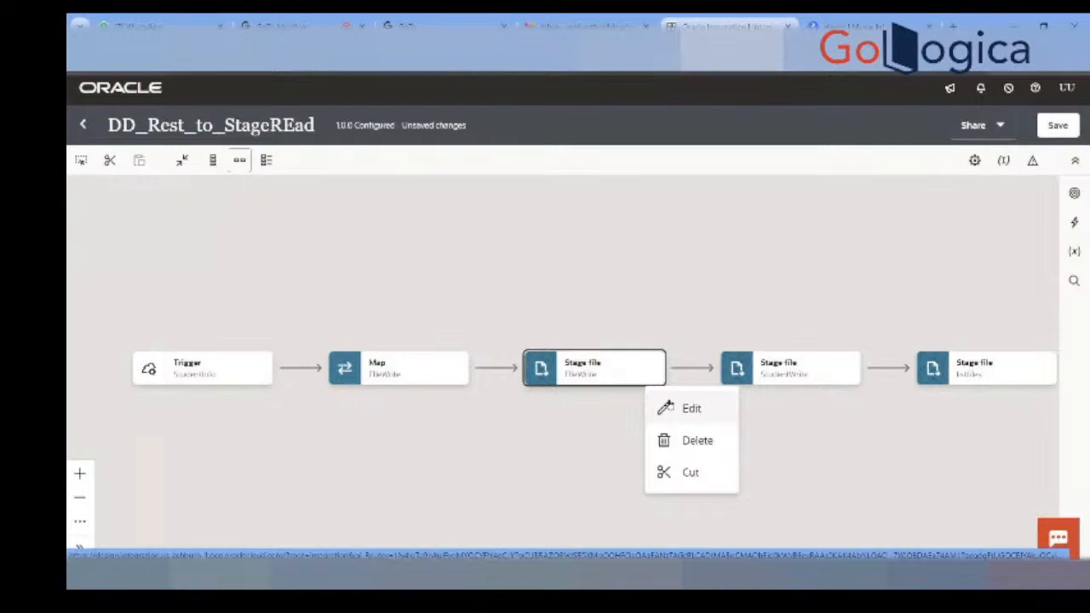
left_click(581, 414)
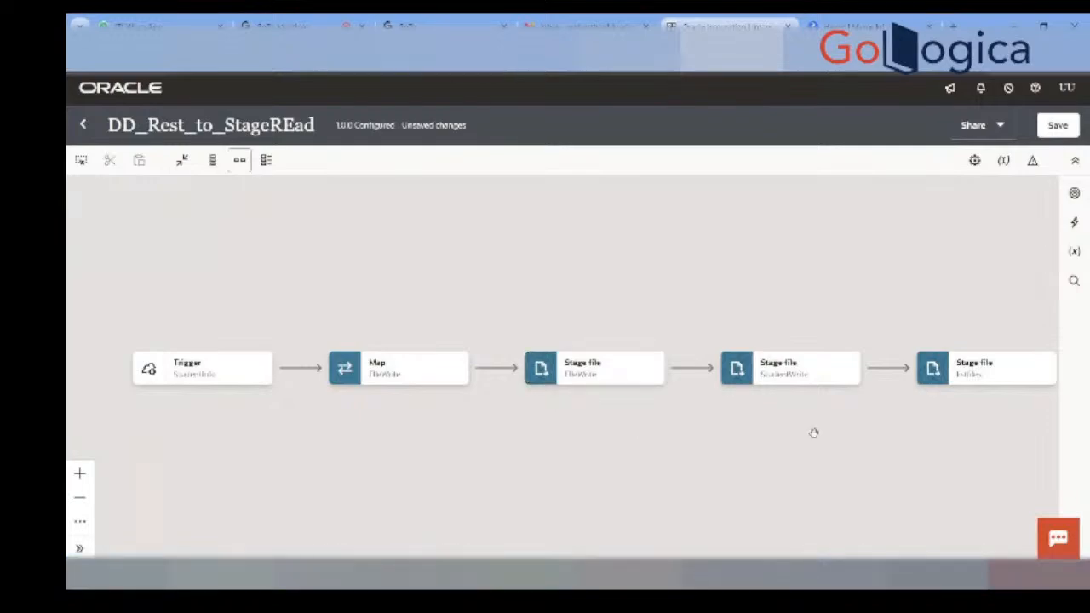
left_click_drag(814, 434, 352, 412)
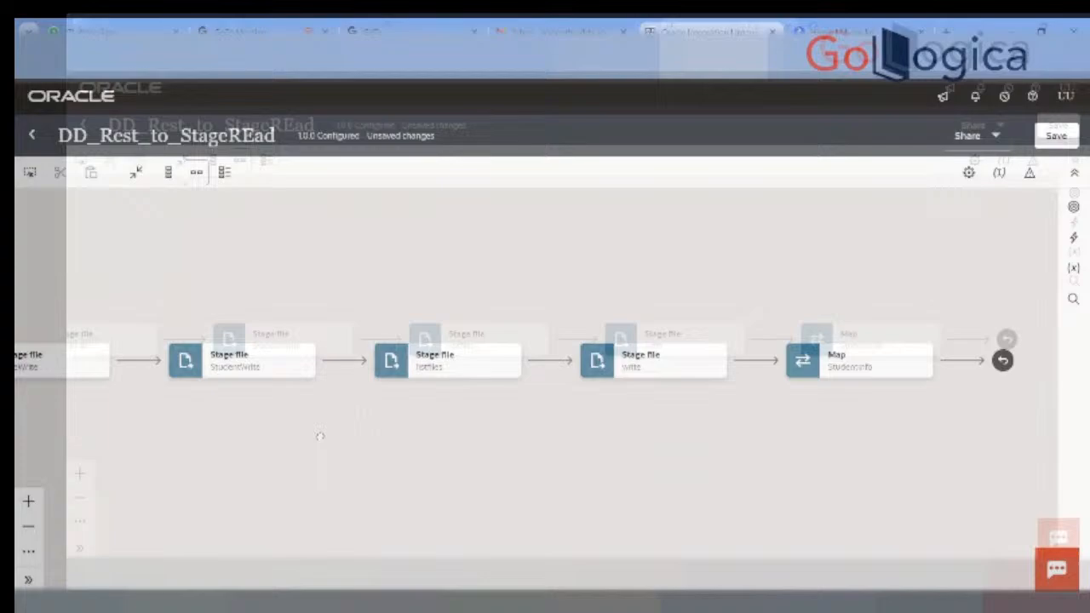
left_click_drag(321, 438, 756, 465)
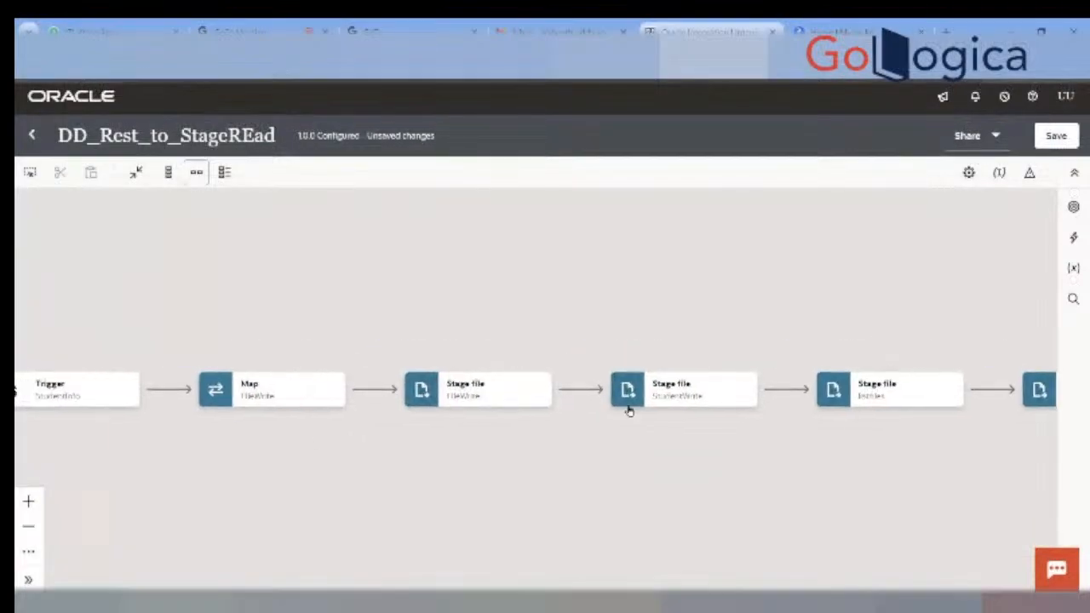
Step: Insert a map targeting the StudentInfo endpoint between the FileWrite and StudentWrite actions, and return to the integration flow
left_click(579, 389)
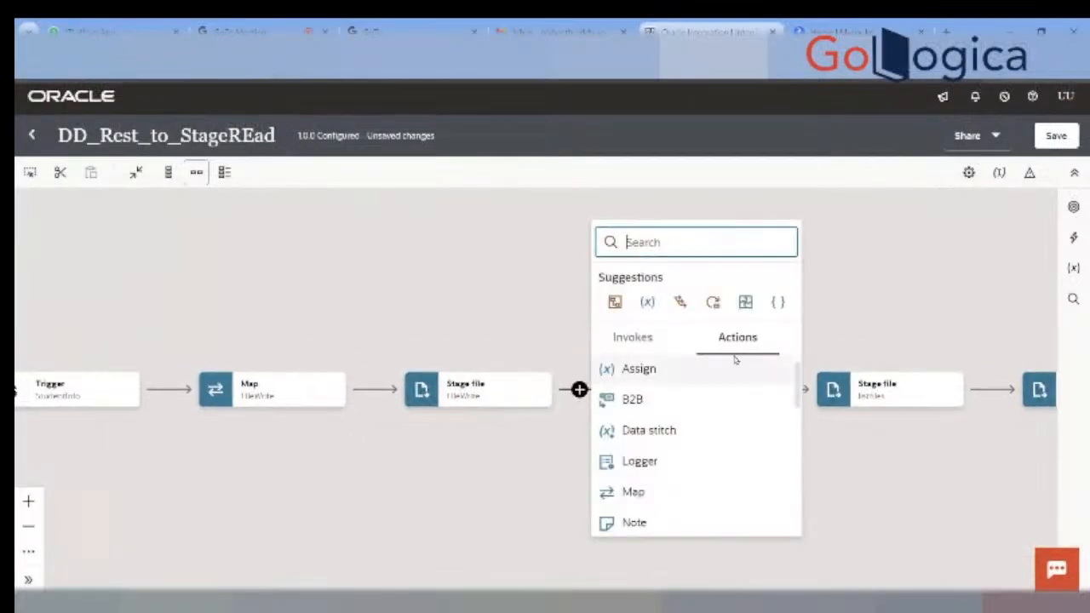
scroll(698, 481, "down", 1)
left_click(698, 481)
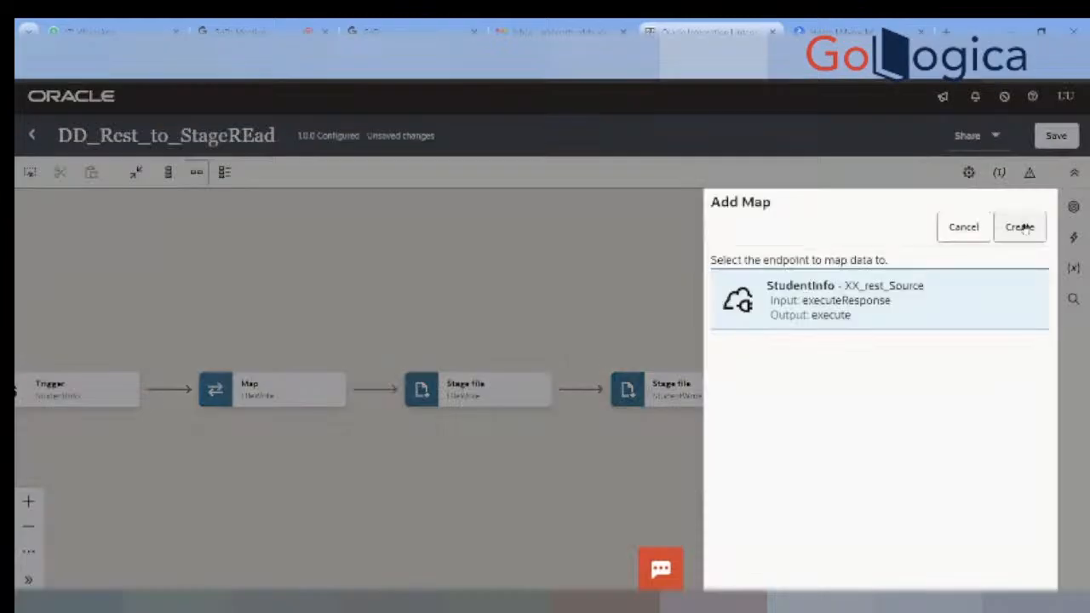
left_click(1021, 227)
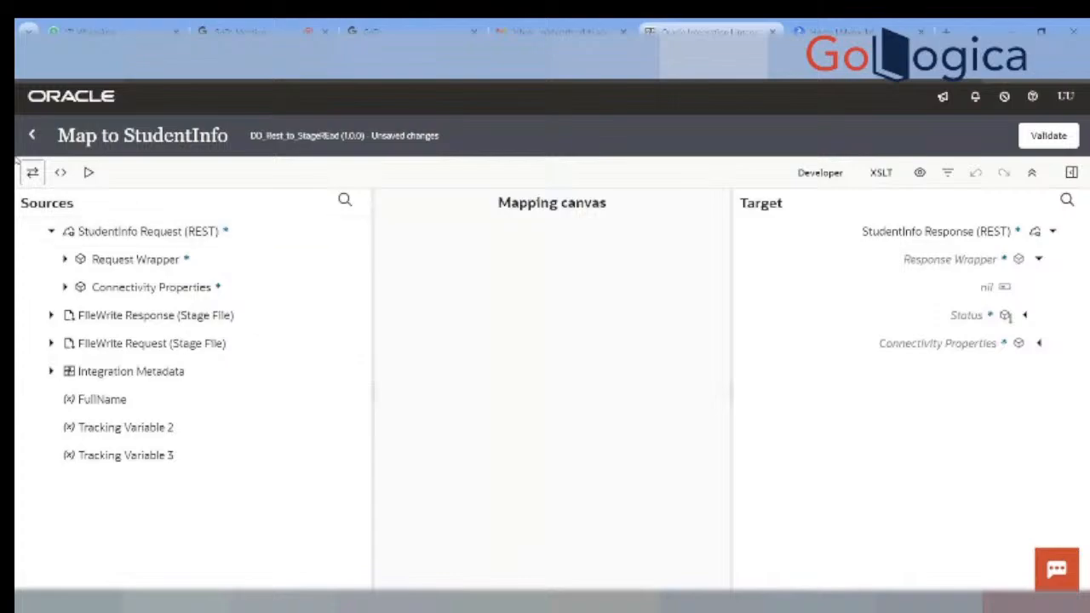
left_click(32, 136)
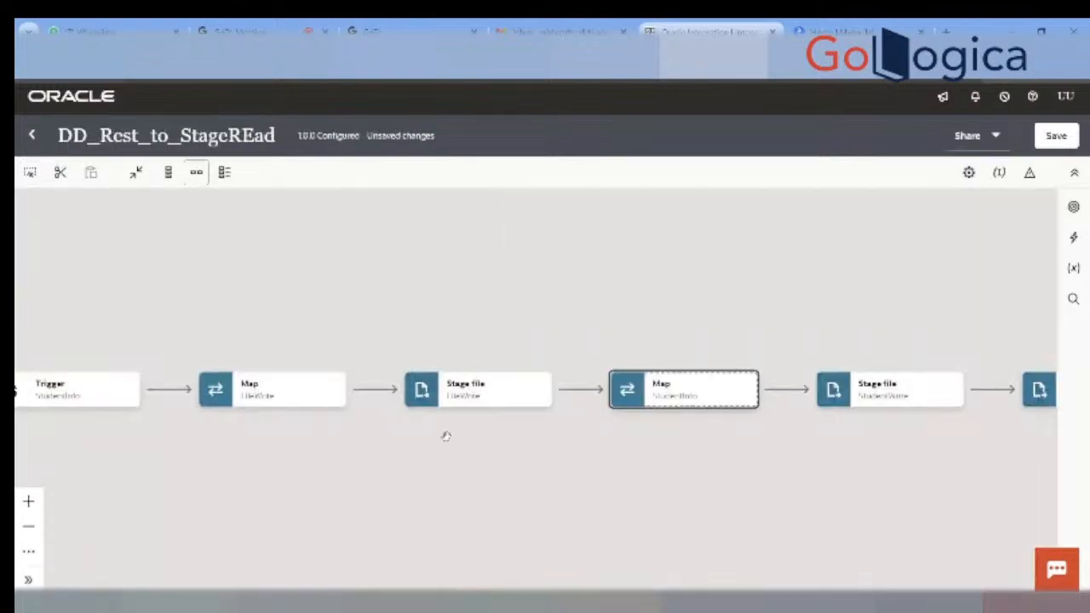
Step: Delete the StudentInfo map located between the FileWrite and StudentWrite stage file actions
left_click_drag(446, 436, 260, 438)
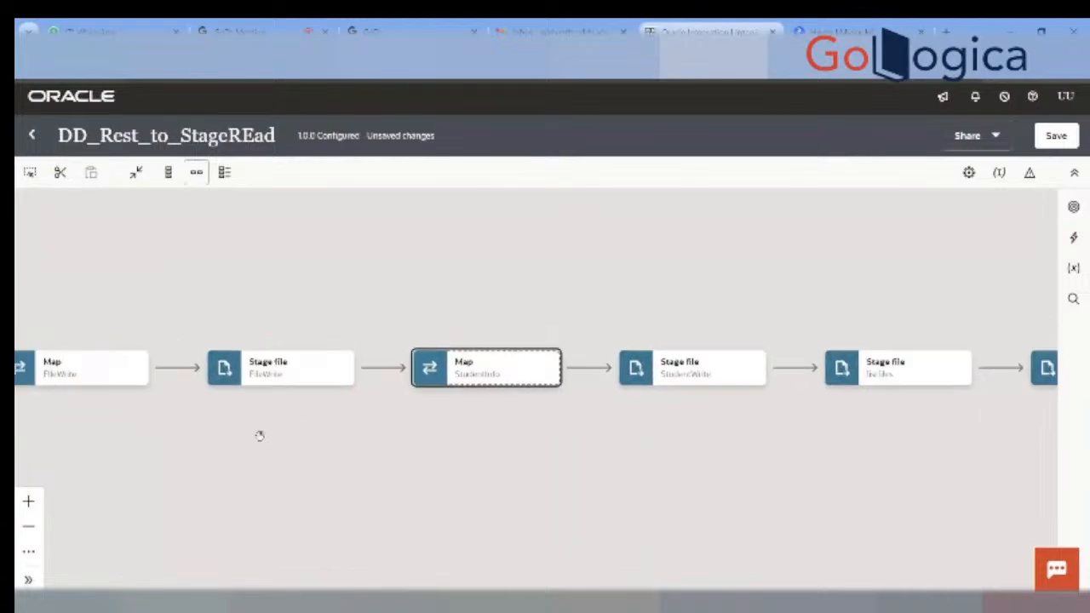
left_click(548, 375)
left_click(595, 478)
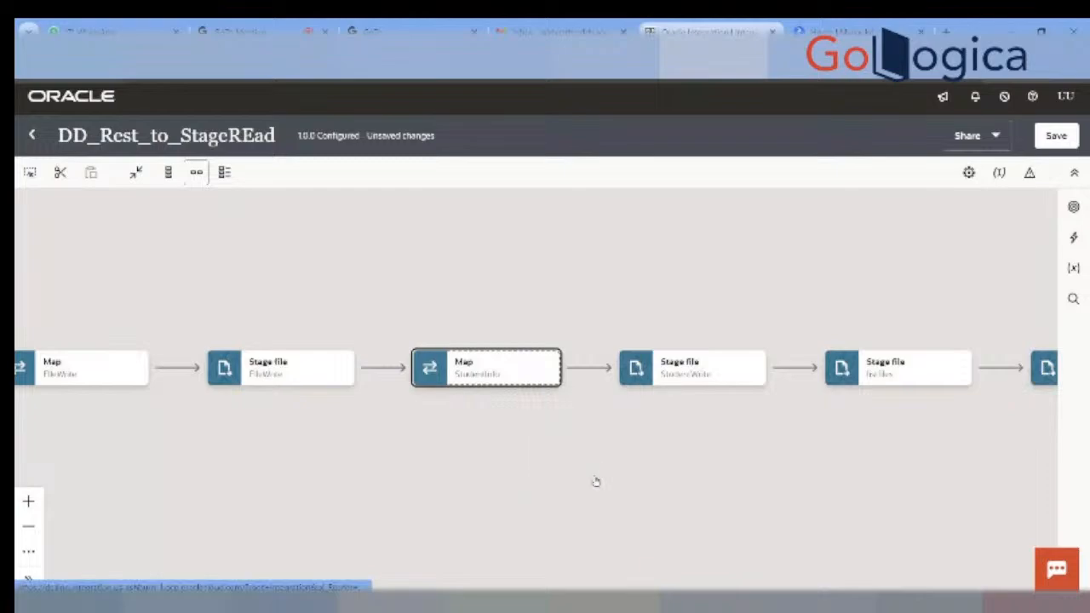
left_click(712, 382)
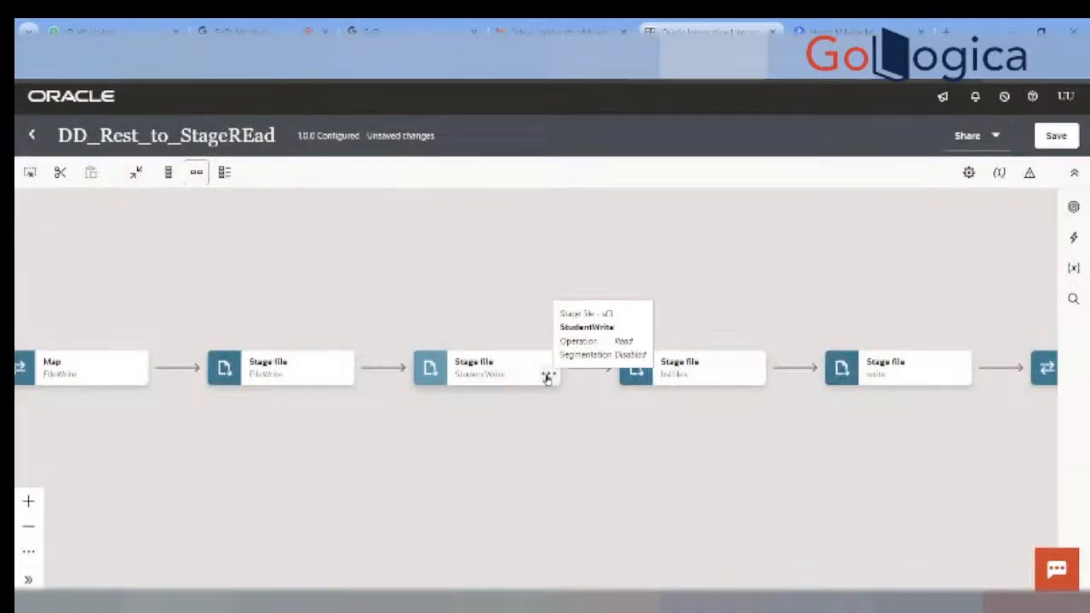
Step: Review the StudentWrite action's operation type, file name, directory, trailer and decrypt settings, and cancel out of the configuration
left_click(548, 381)
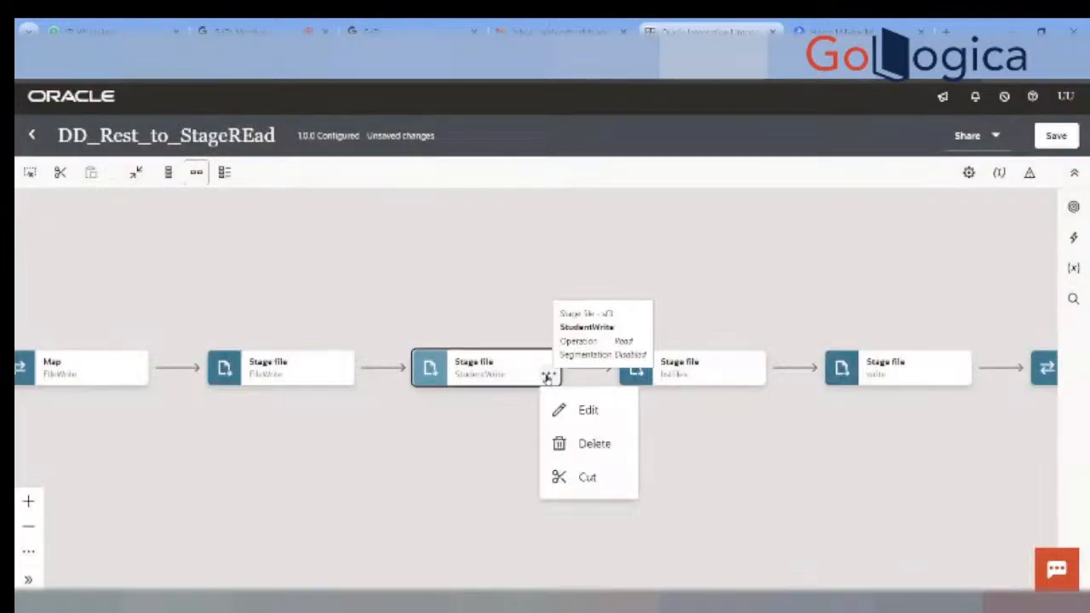
left_click(574, 409)
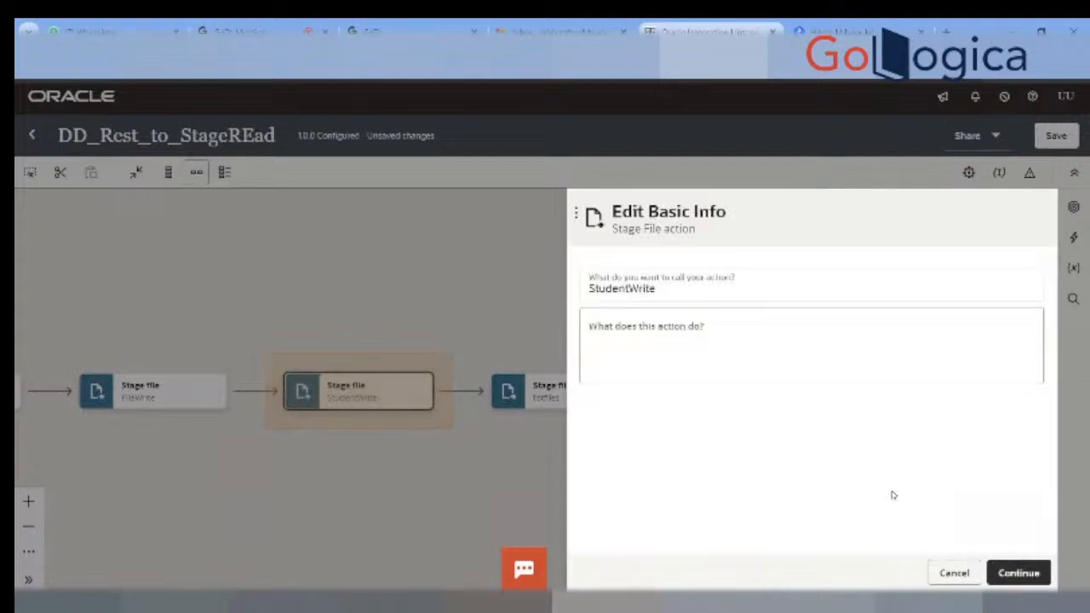
left_click(1007, 574)
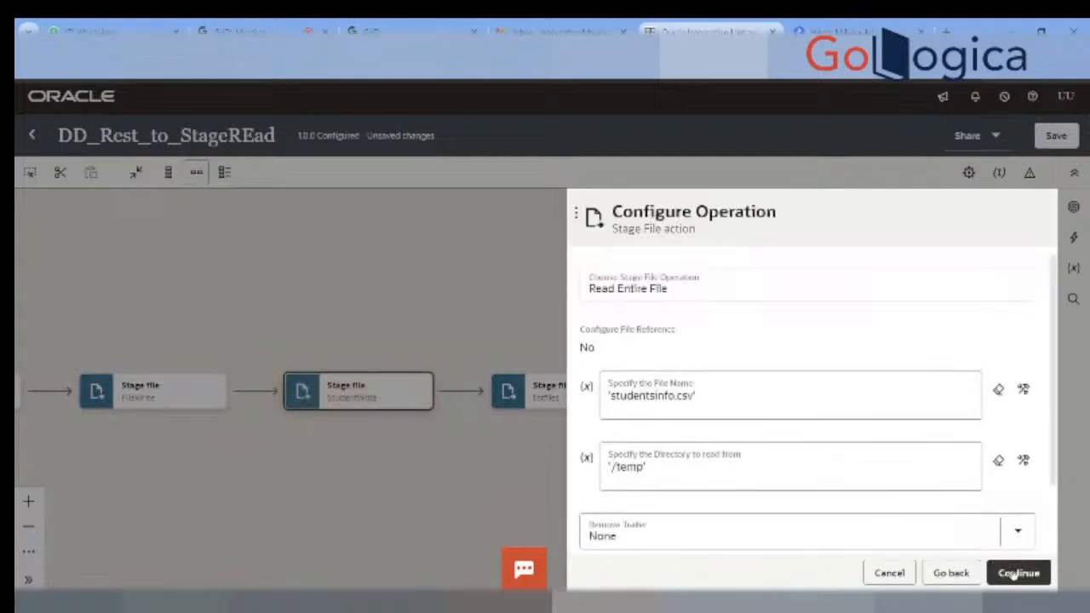
scroll(939, 458, "down", 2)
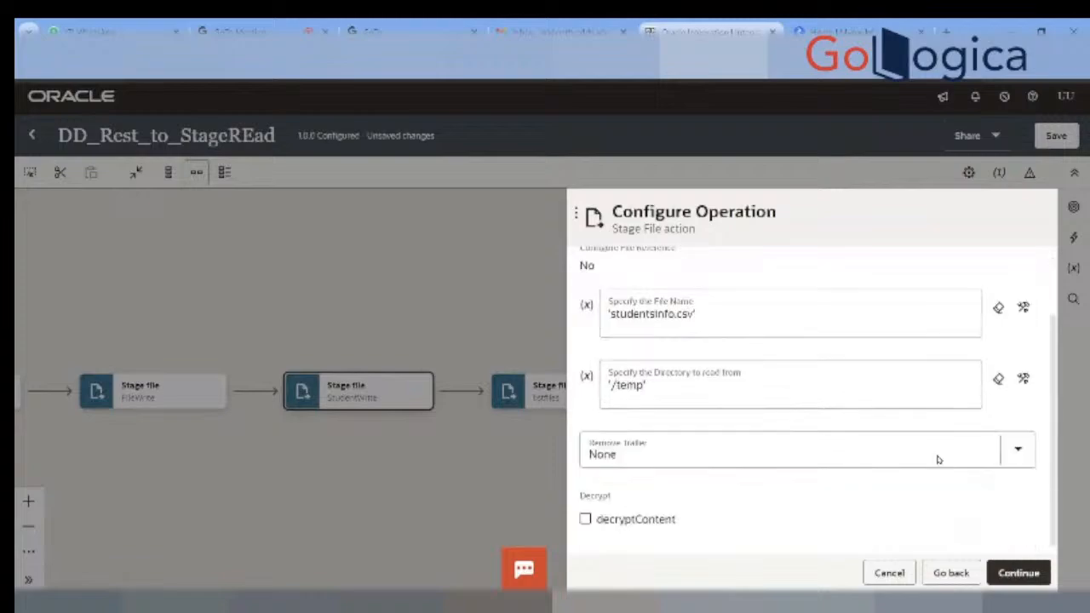
scroll(937, 460, "up", 2)
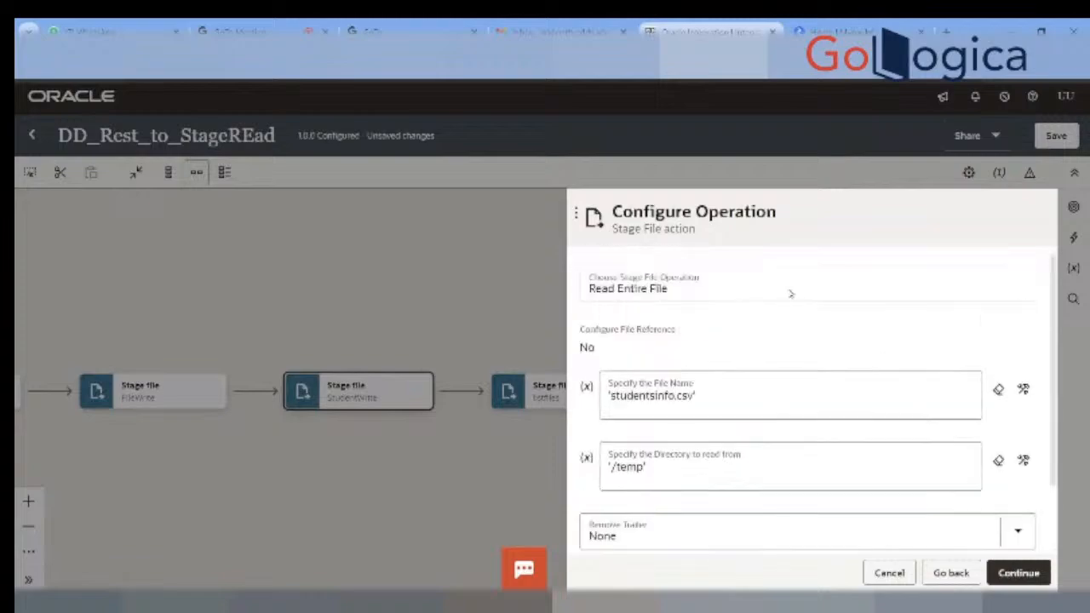
left_click(714, 290)
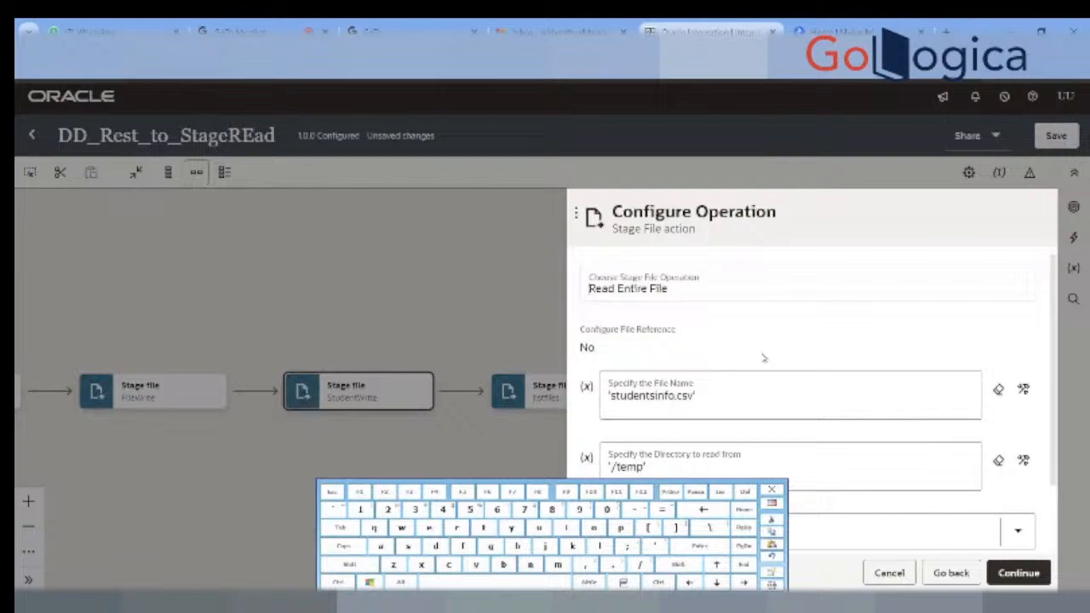
left_click(891, 574)
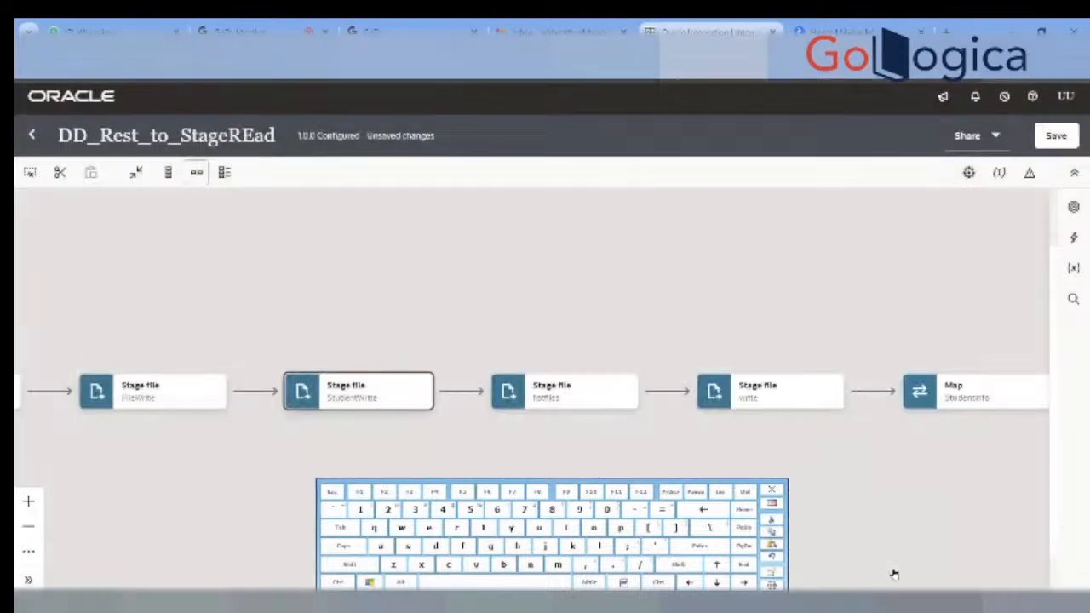
Step: Delete the StudentWrite stage file action from the integration flow and confirm the deletion
left_click(421, 395)
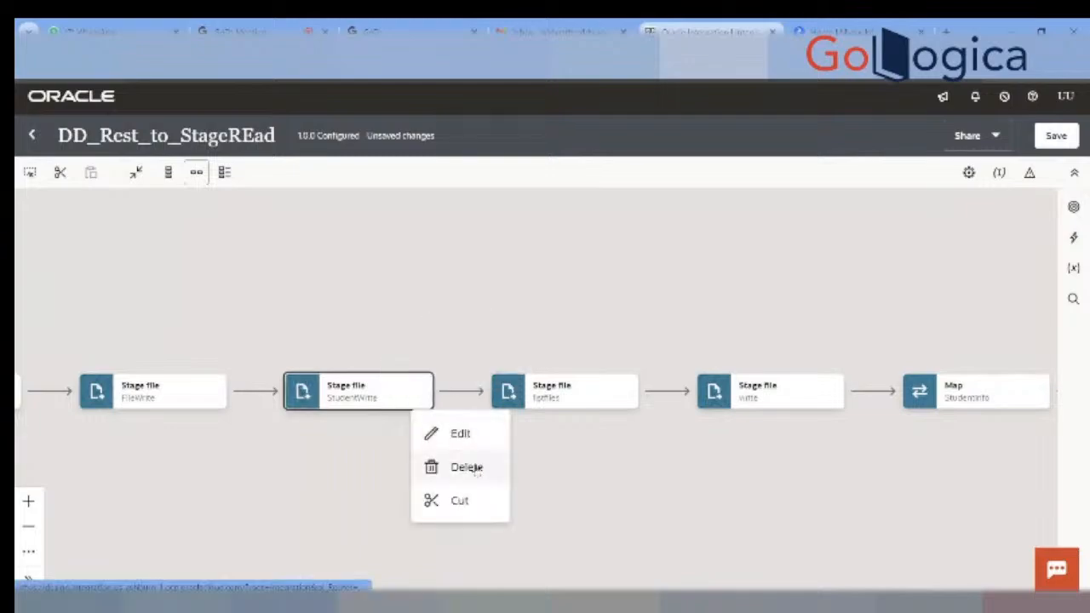
left_click(470, 467)
left_click(714, 383)
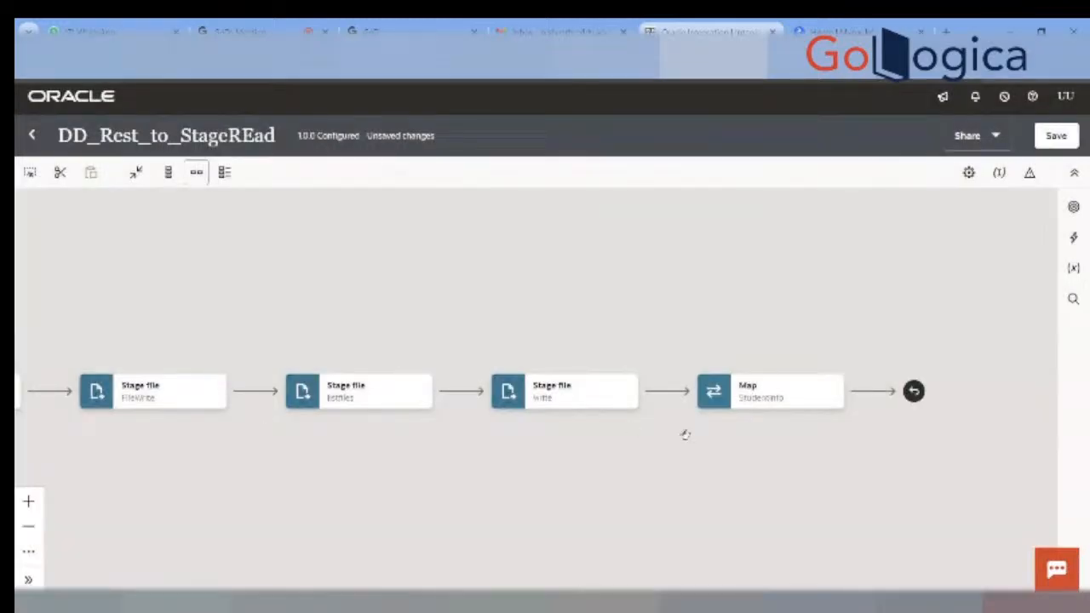
Step: Insert a Stage File action named zip between the FileWrite and listfiles actions, and continue to its operation settings
left_click_drag(686, 434, 557, 346)
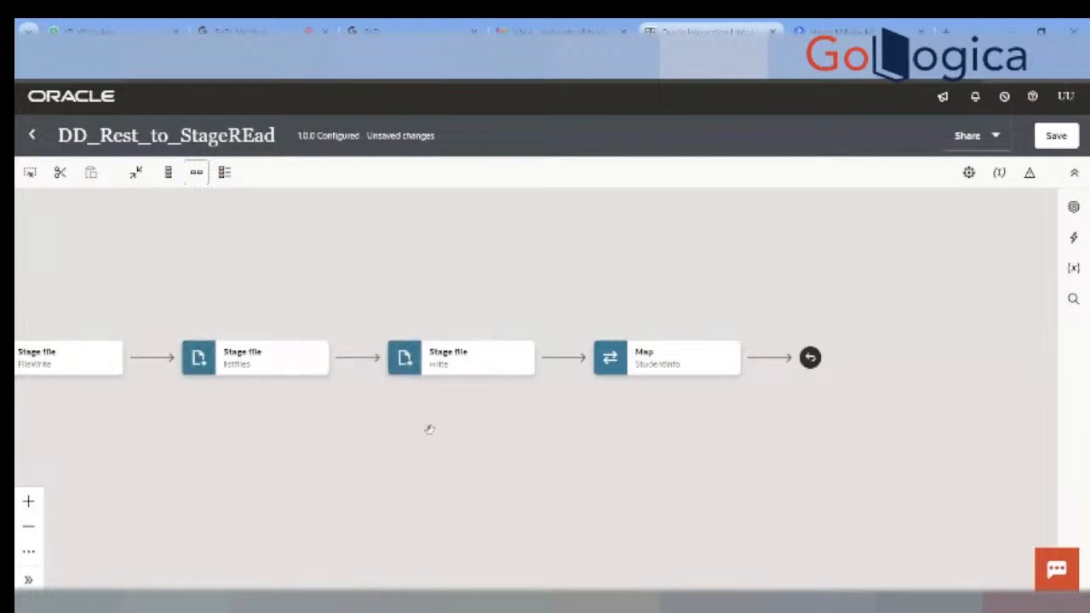
left_click_drag(429, 429, 650, 451)
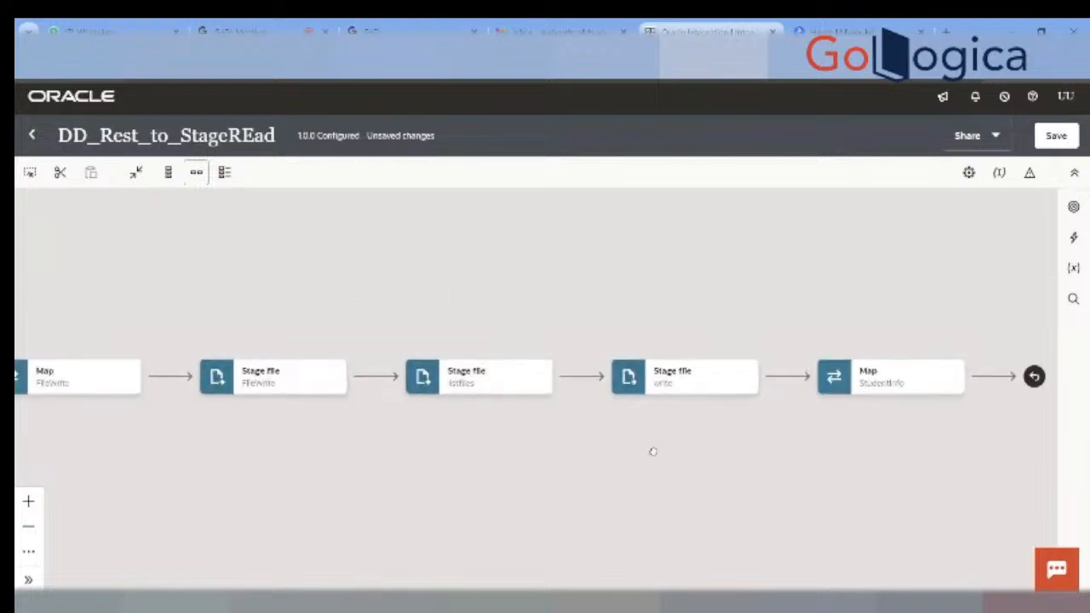
left_click(375, 377)
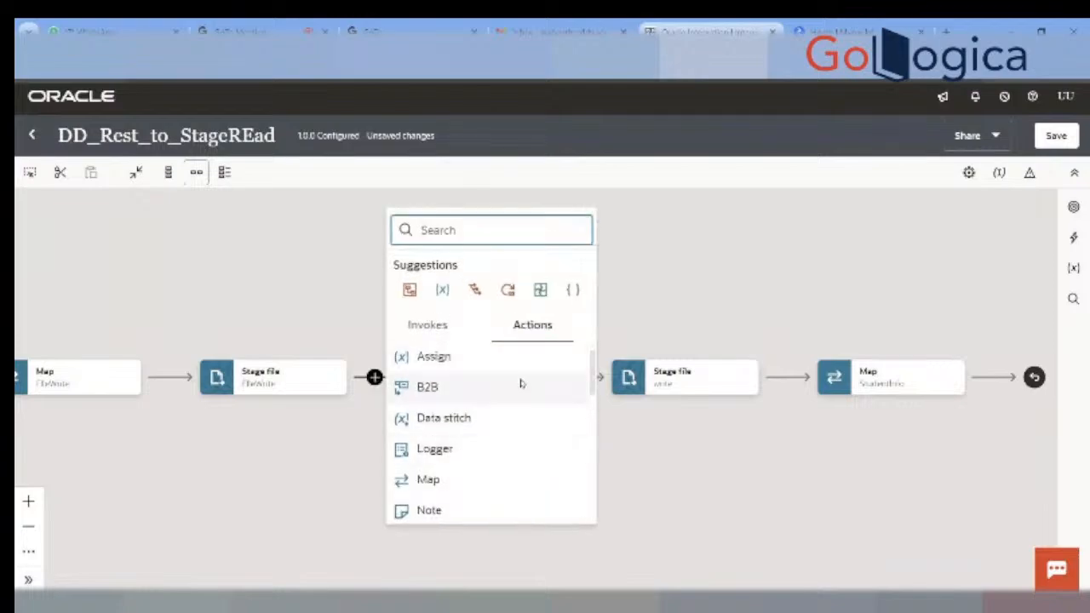
scroll(477, 460, "down", 3)
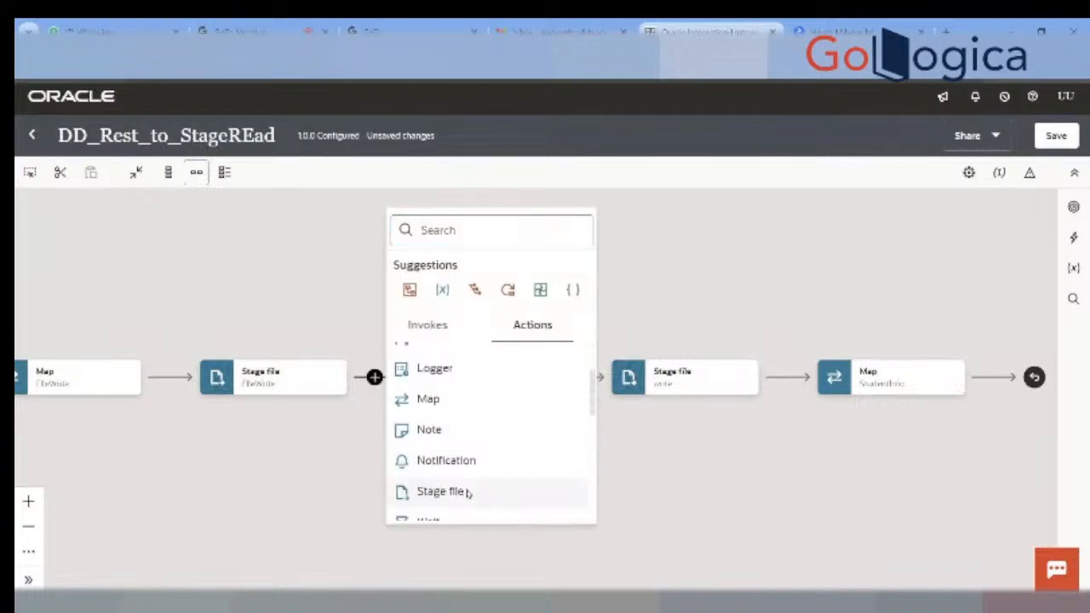
left_click(464, 491)
left_click(673, 292)
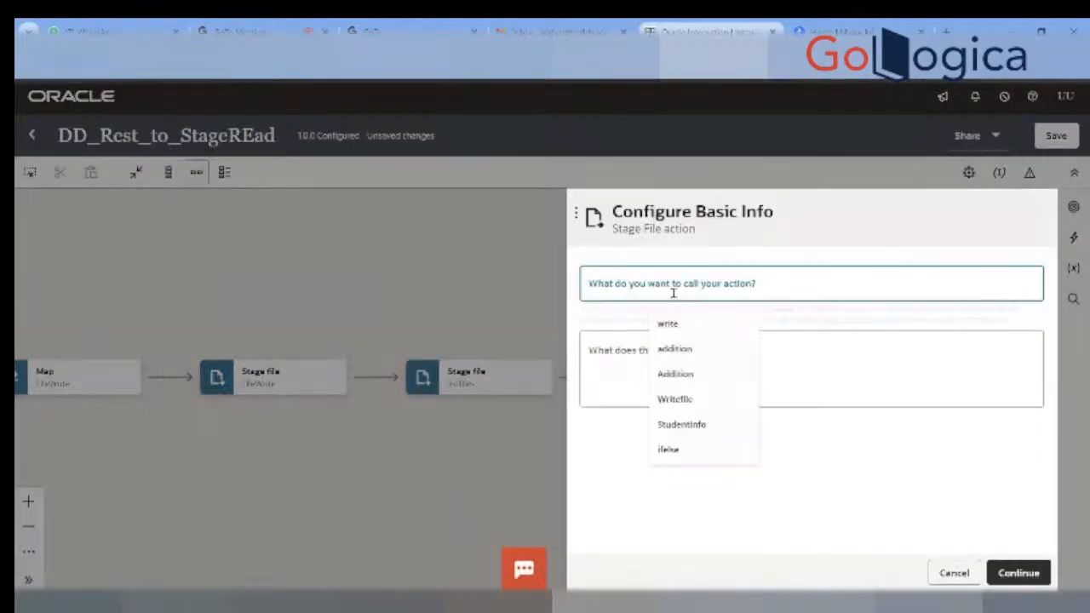
type("zip")
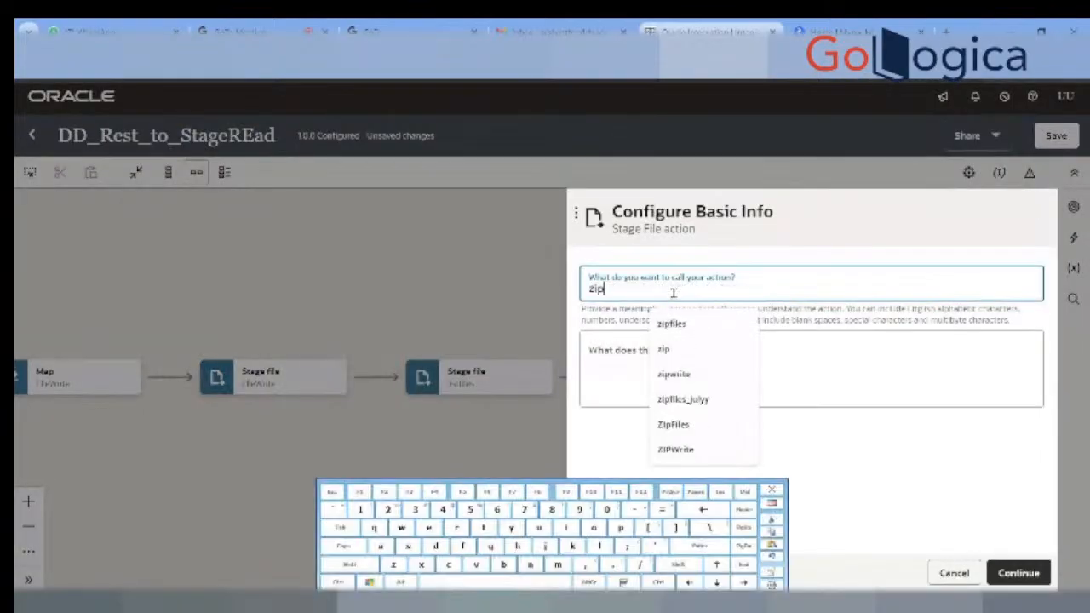
left_click(927, 471)
left_click(1038, 572)
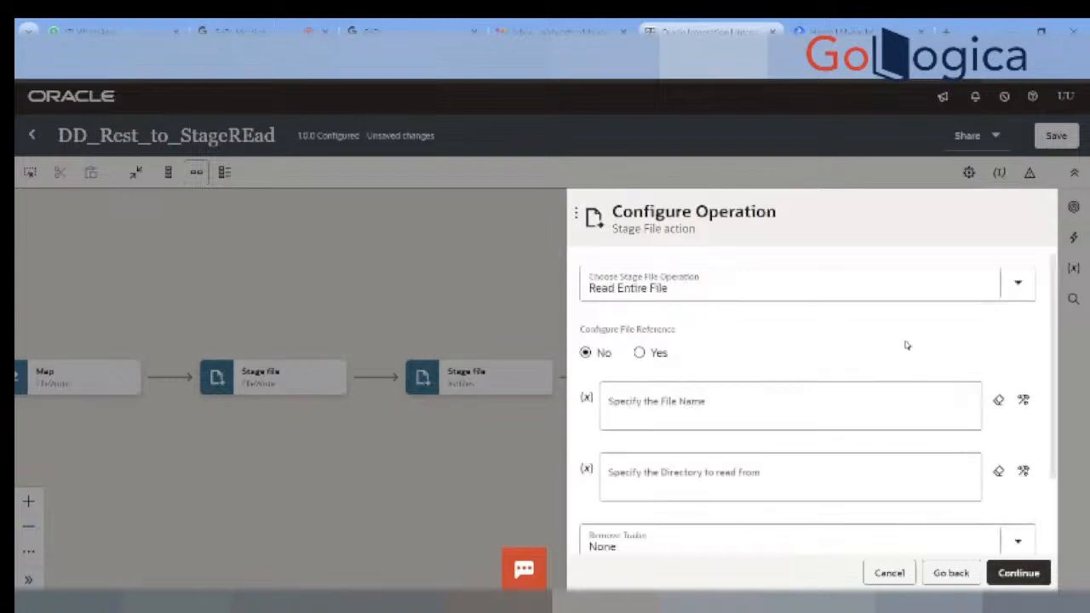
Step: Set the stage file operation to Zip Files and the file name to 'customers.zip'
left_click(830, 293)
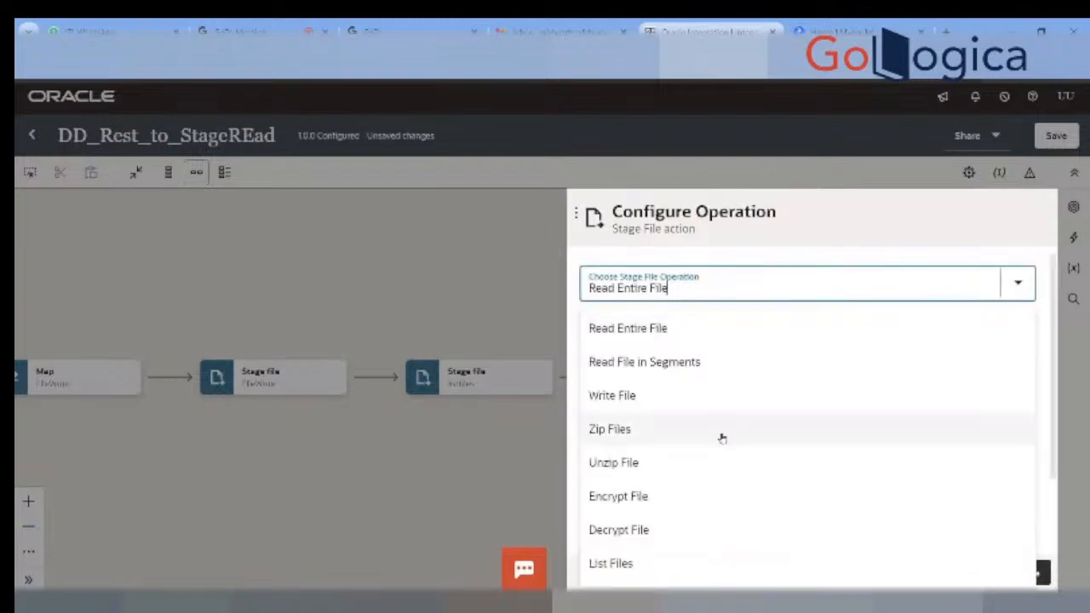
left_click(721, 434)
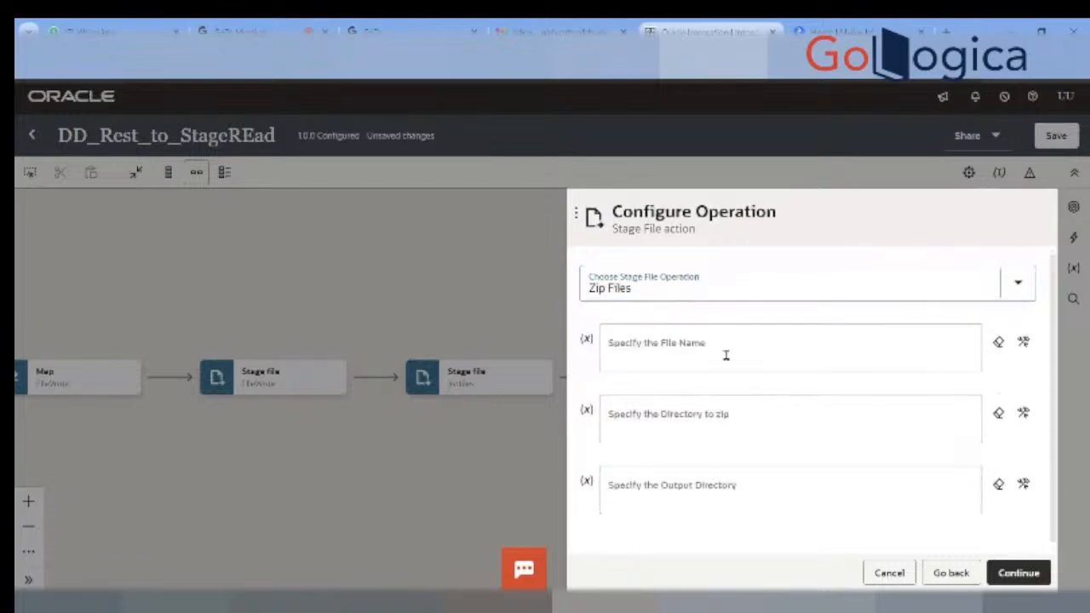
left_click(726, 355)
type("1")
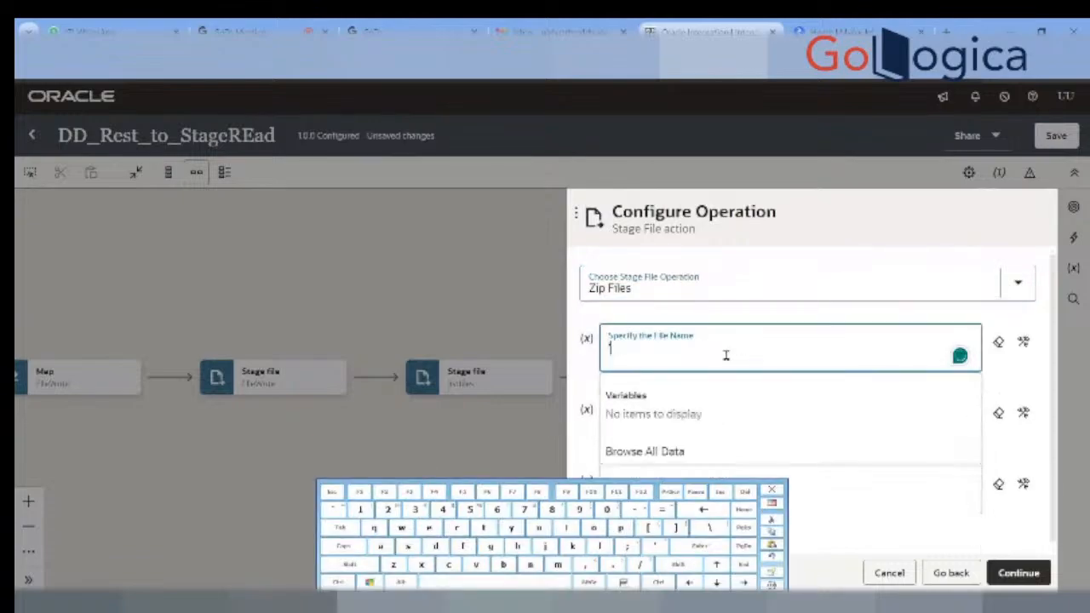
type("cu")
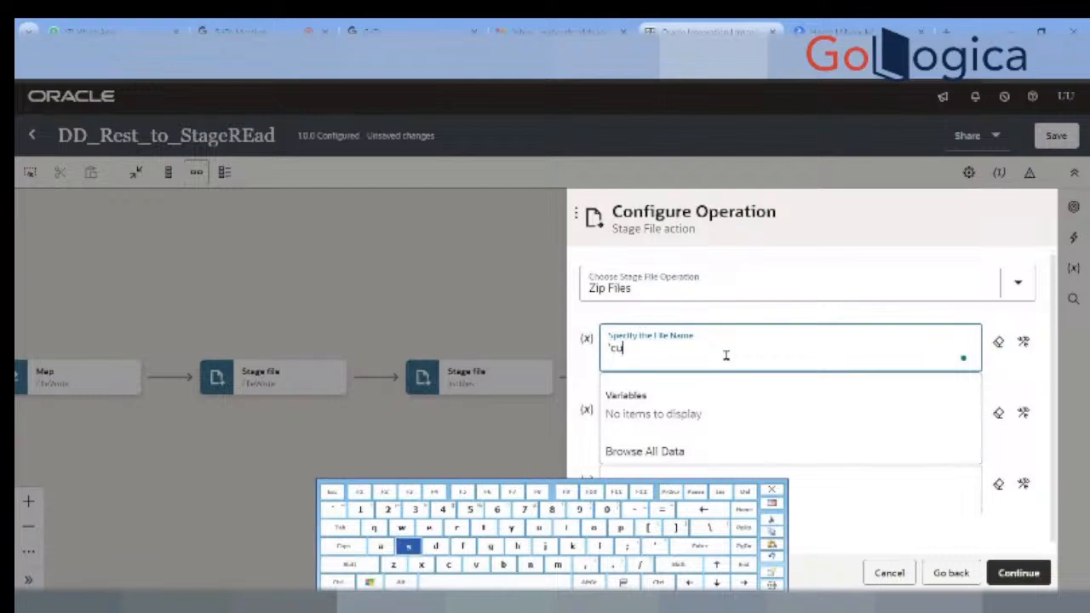
type("stomers")
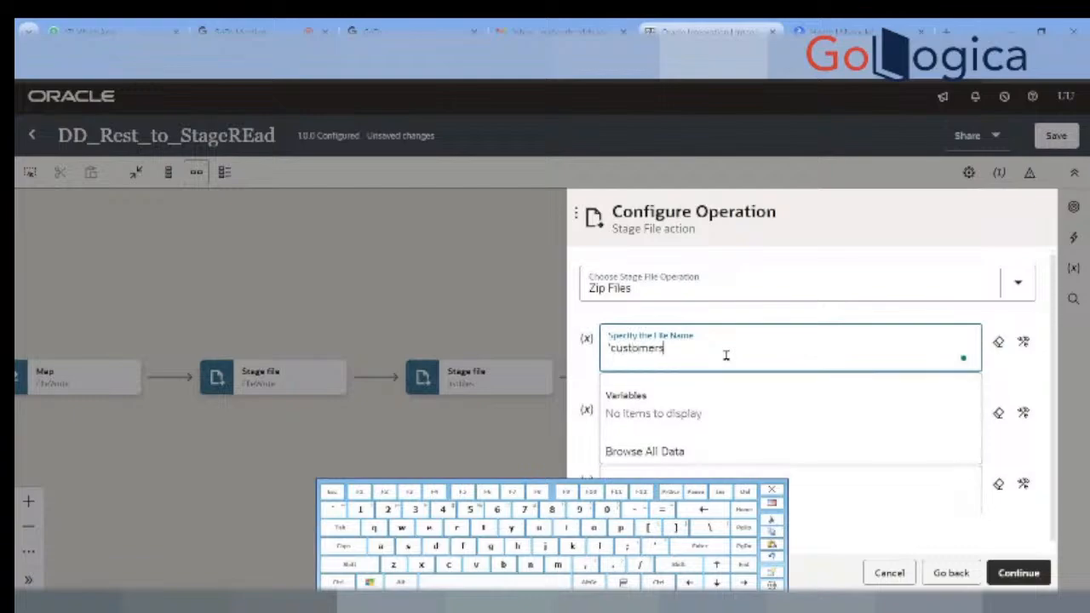
type(".xz")
key("BackSpace")
key("BackSpace")
type("z")
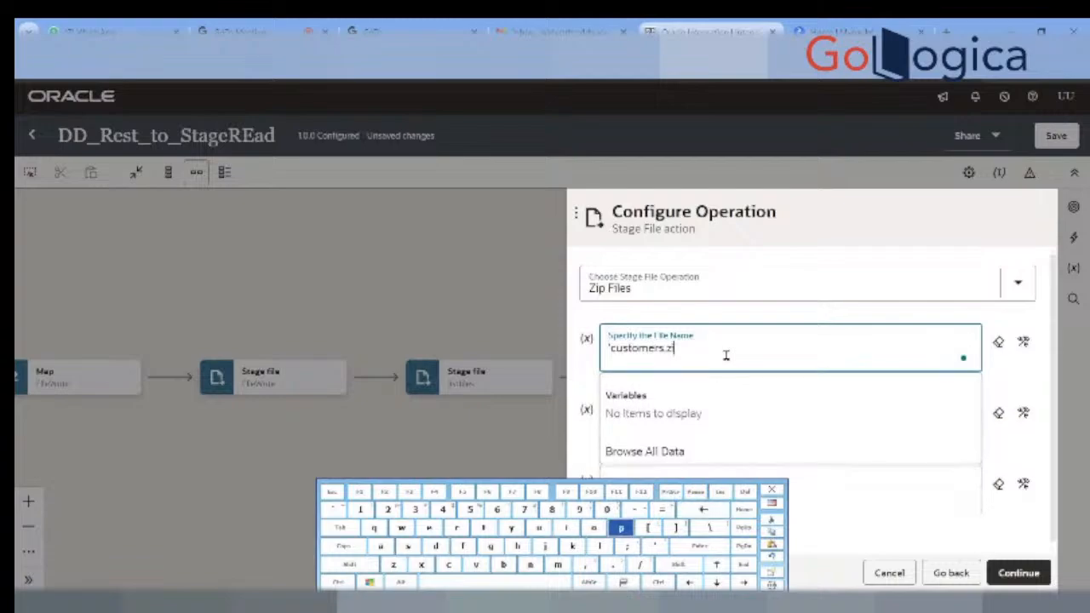
type("ip'")
Step: Set the directory to zip to '/temp' and dismiss the on-screen keyboard covering the fields
left_click(754, 415)
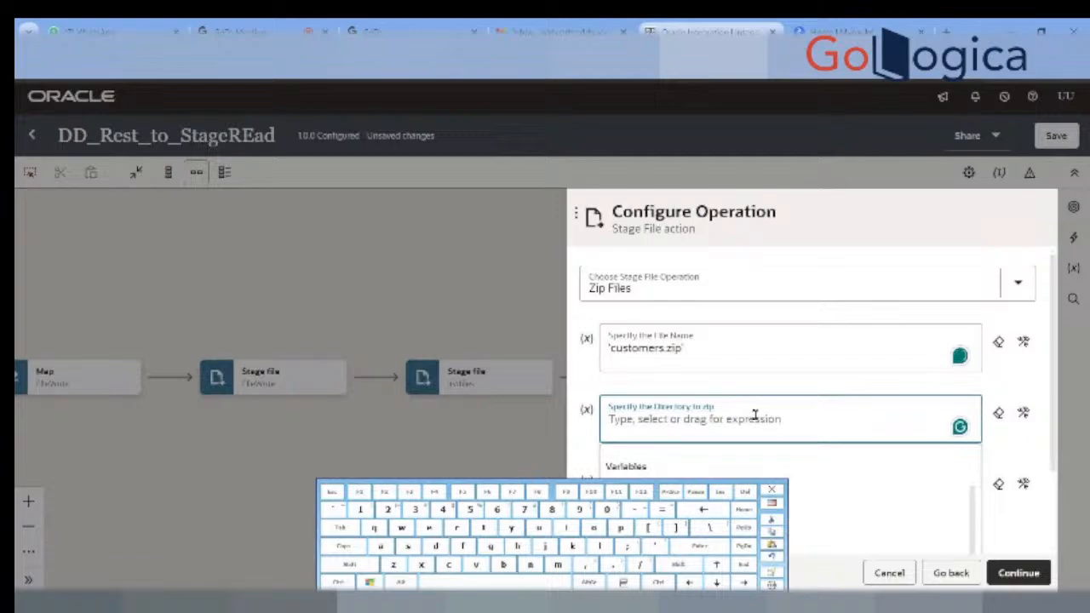
type("'/")
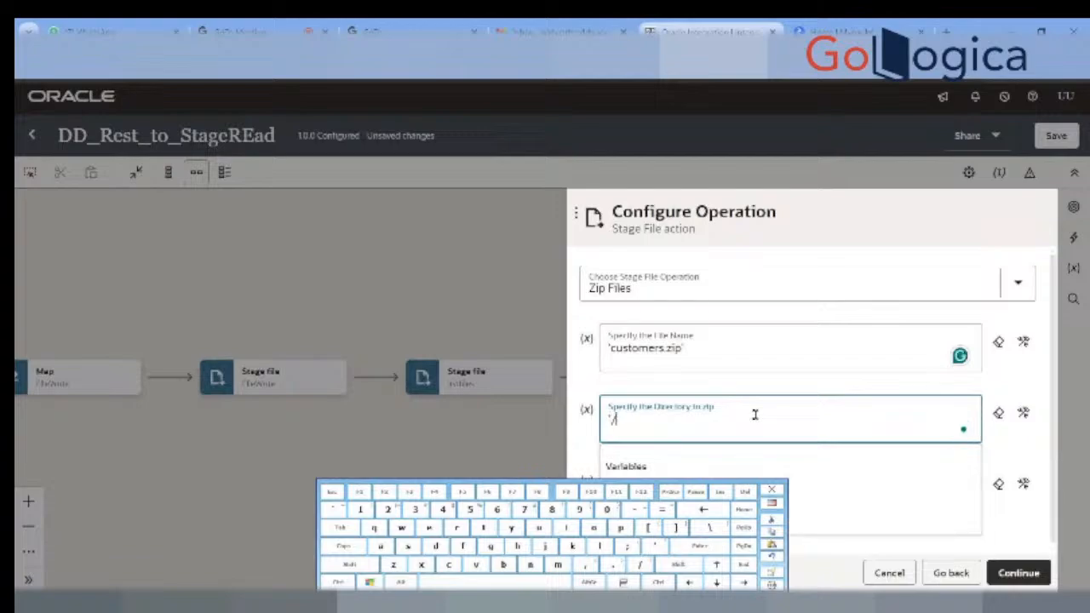
type("temp")
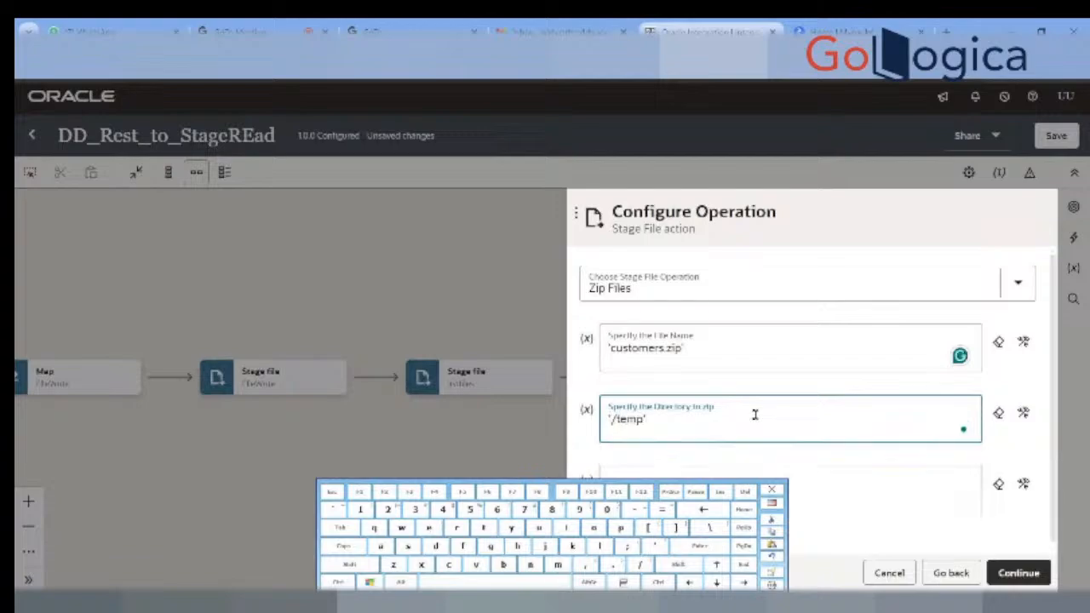
left_click(773, 490)
left_click(775, 490)
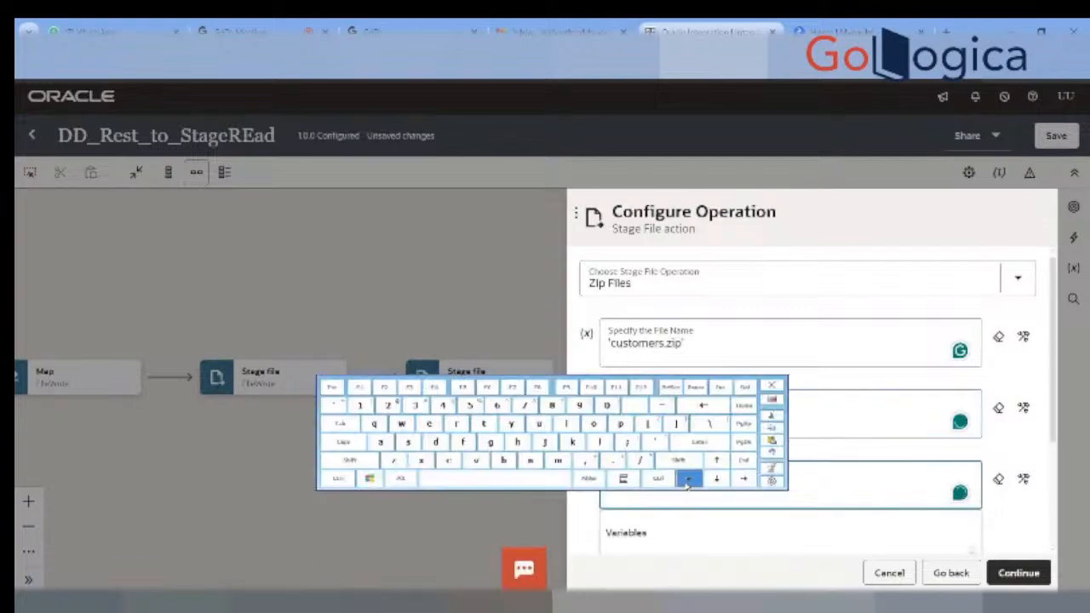
left_click(772, 388)
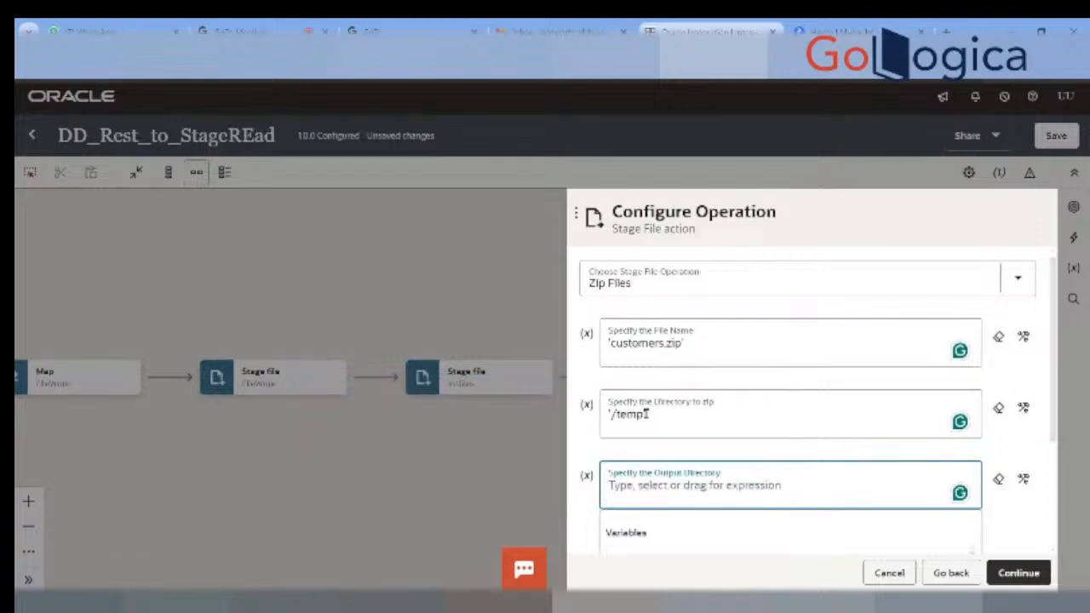
Step: Start the output directory expression with an opening single quote, moving and closing the on-screen keyboard that covers the field
left_click(687, 485)
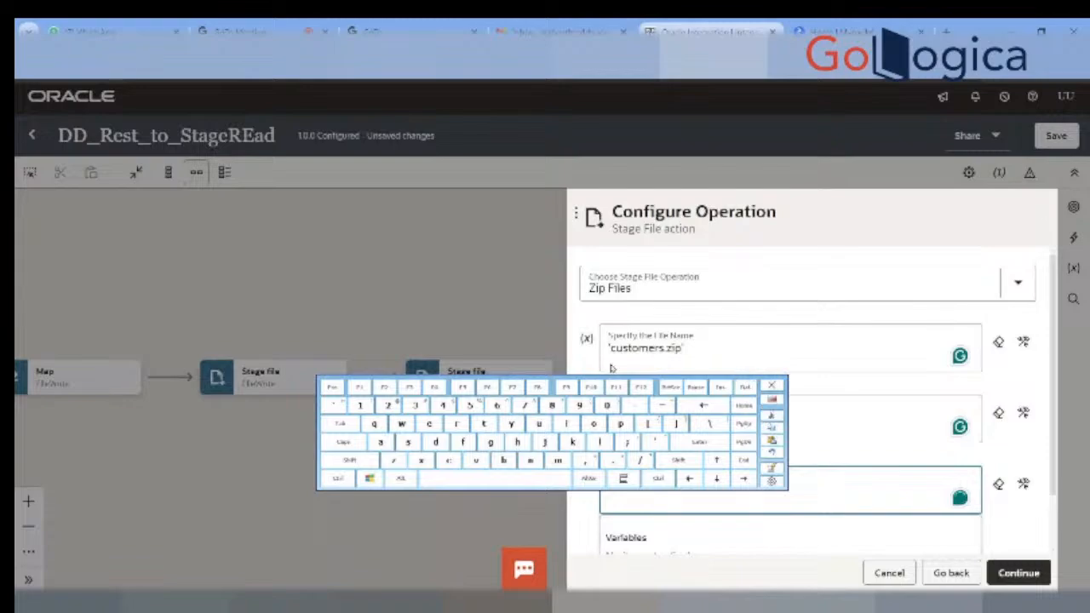
left_click_drag(552, 393, 342, 484)
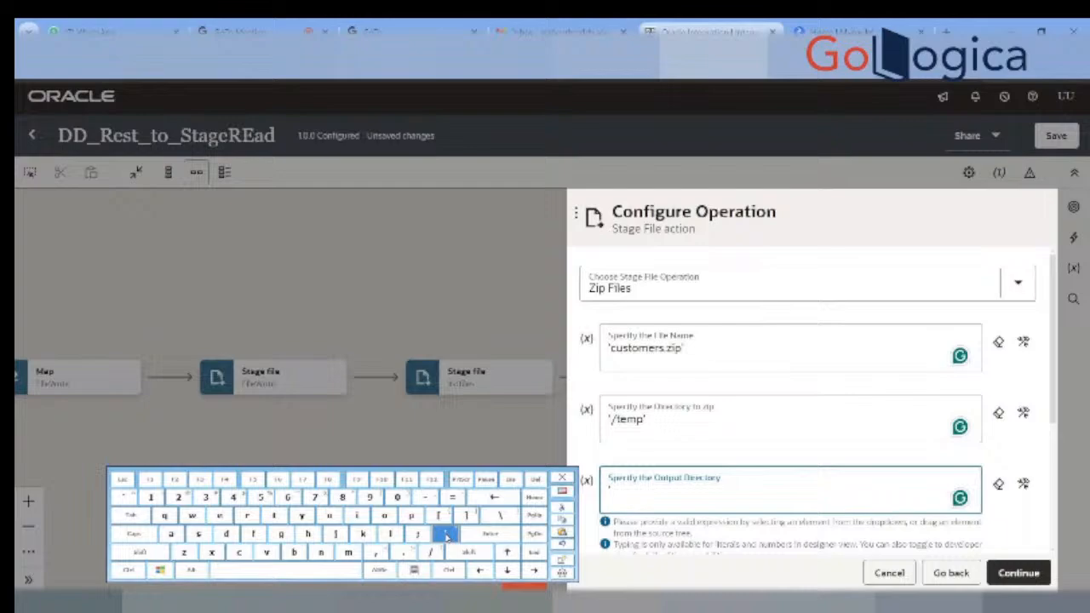
left_click(562, 478)
left_click(659, 492)
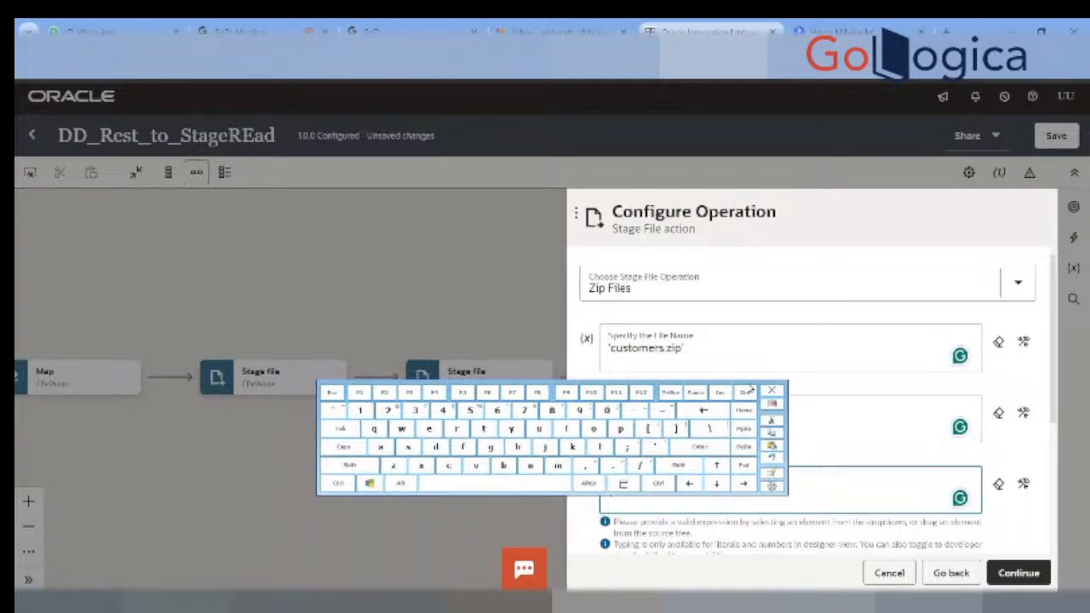
left_click_drag(749, 389, 685, 329)
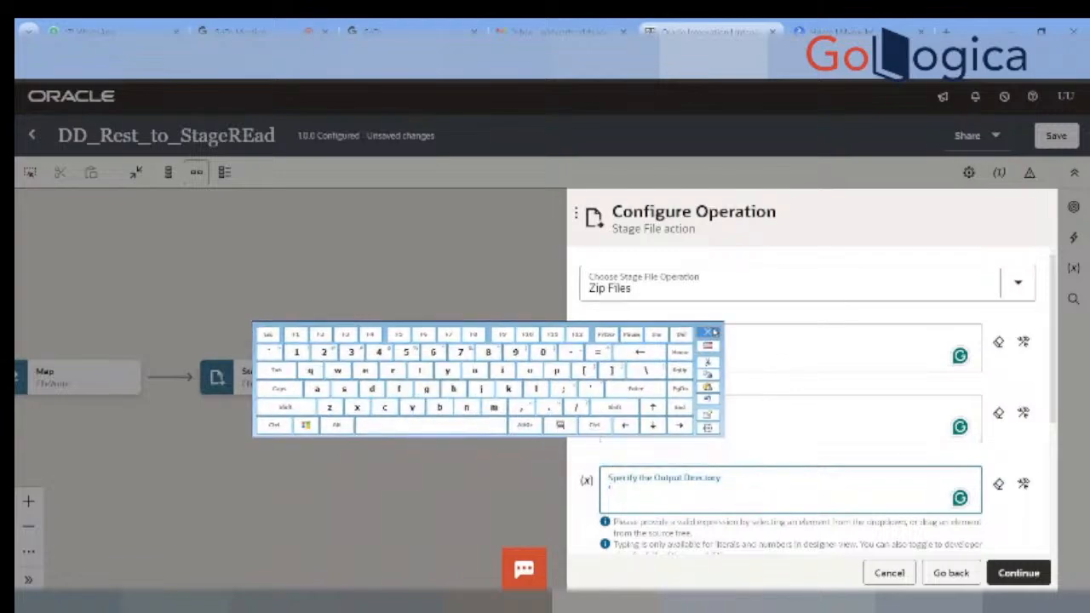
left_click(712, 332)
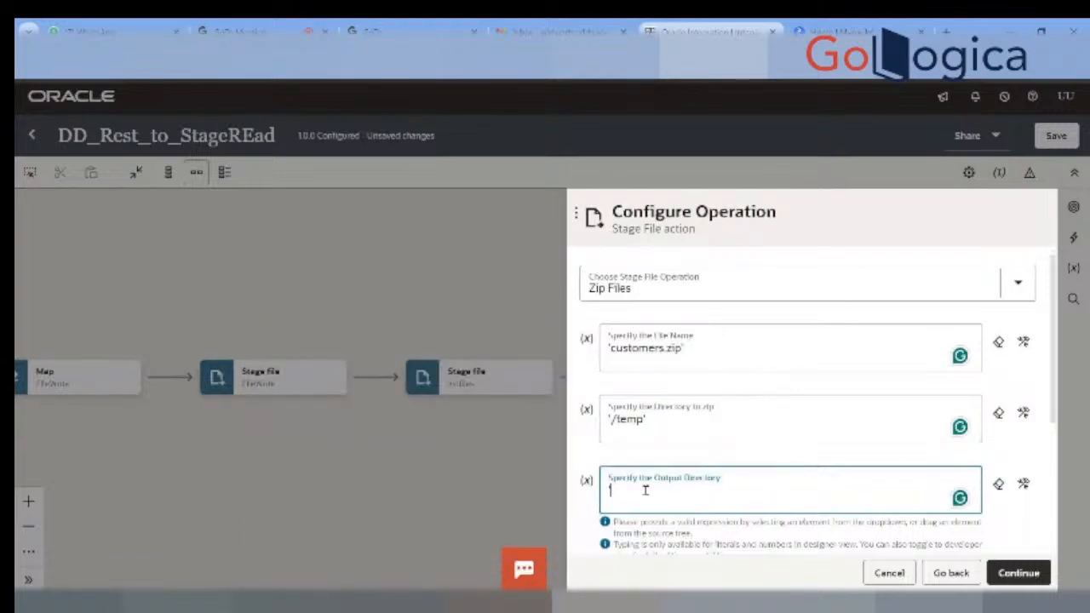
Step: Re-enter the closing quote of '/temp' in the directory to zip
left_click(687, 426)
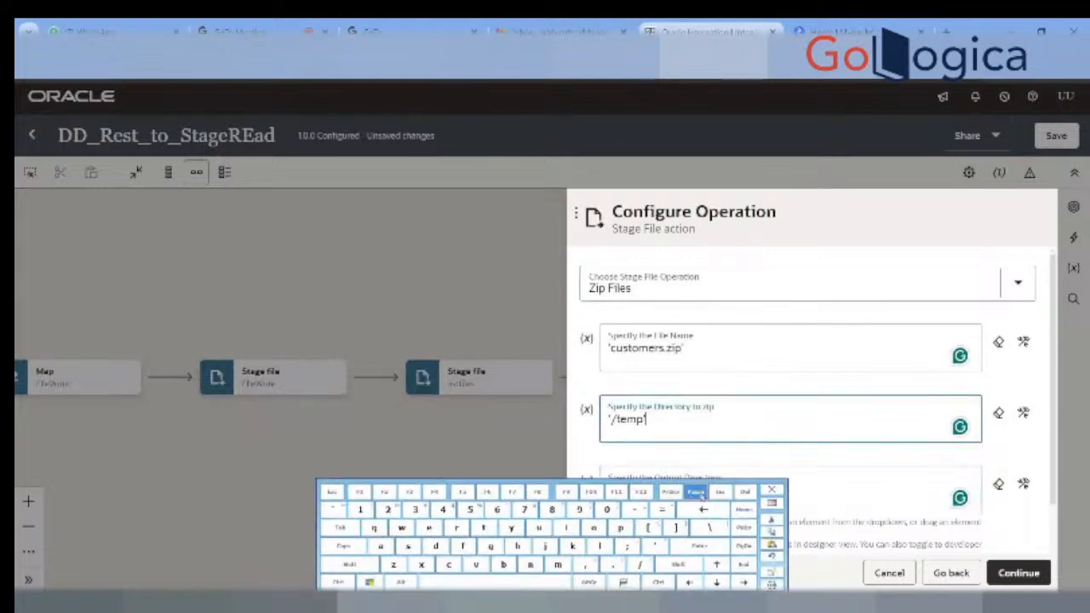
left_click(777, 491)
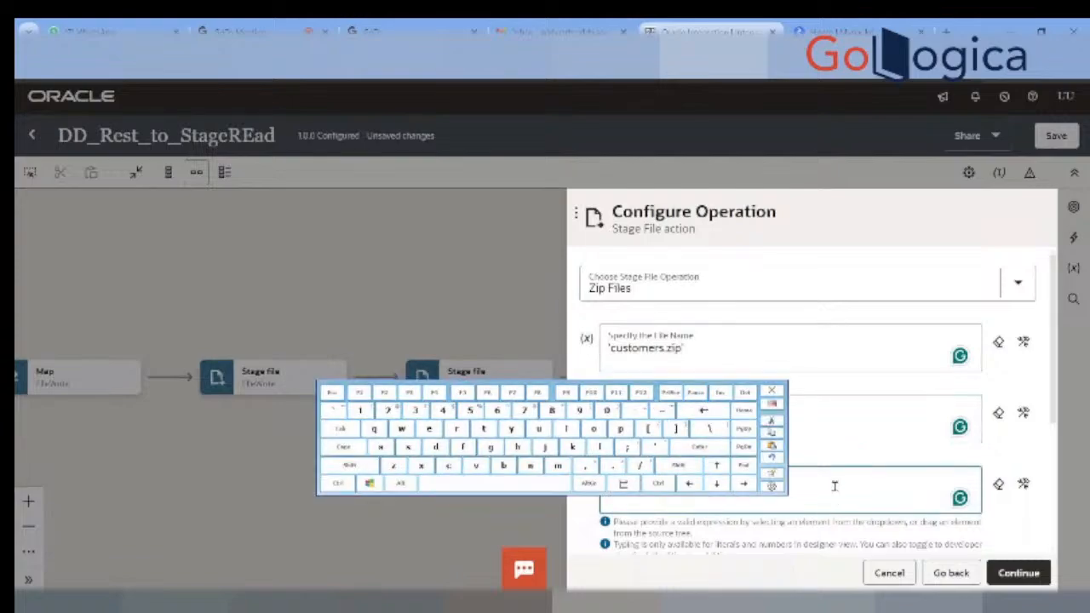
left_click(773, 393)
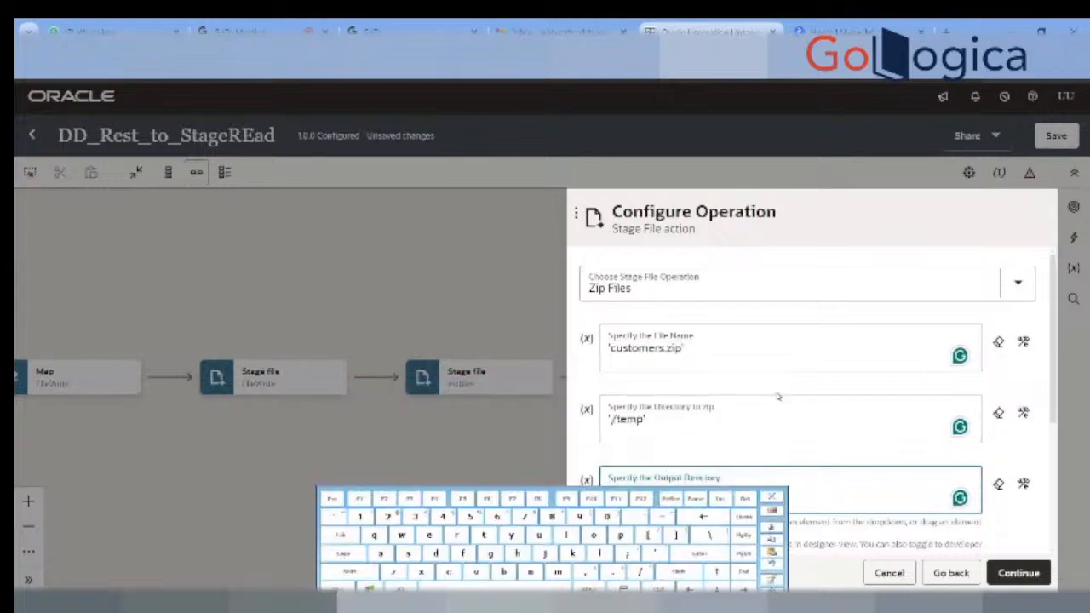
left_click(725, 430)
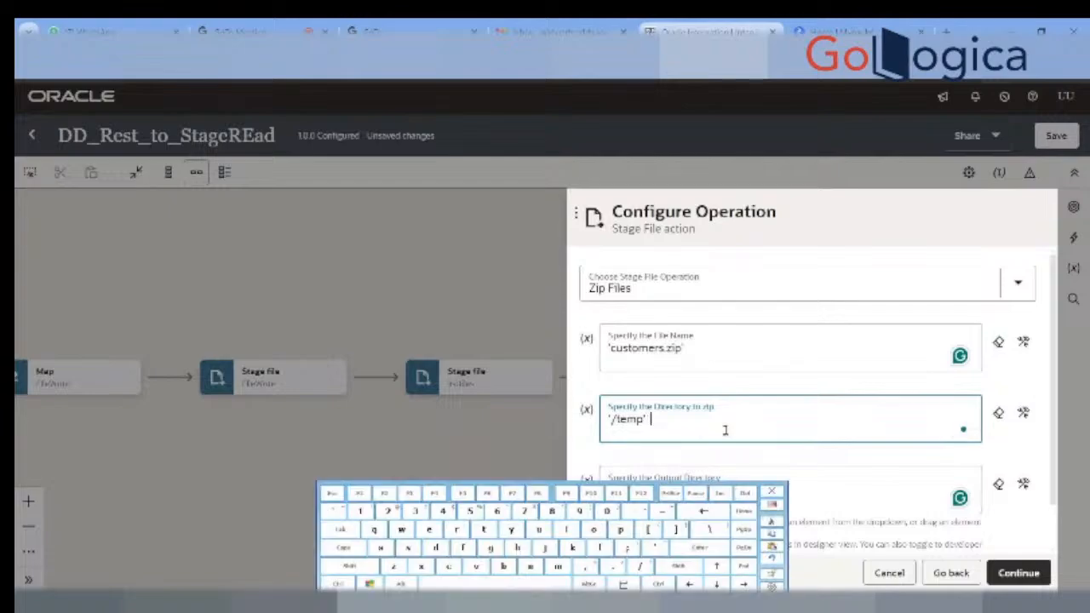
key("BackSpace")
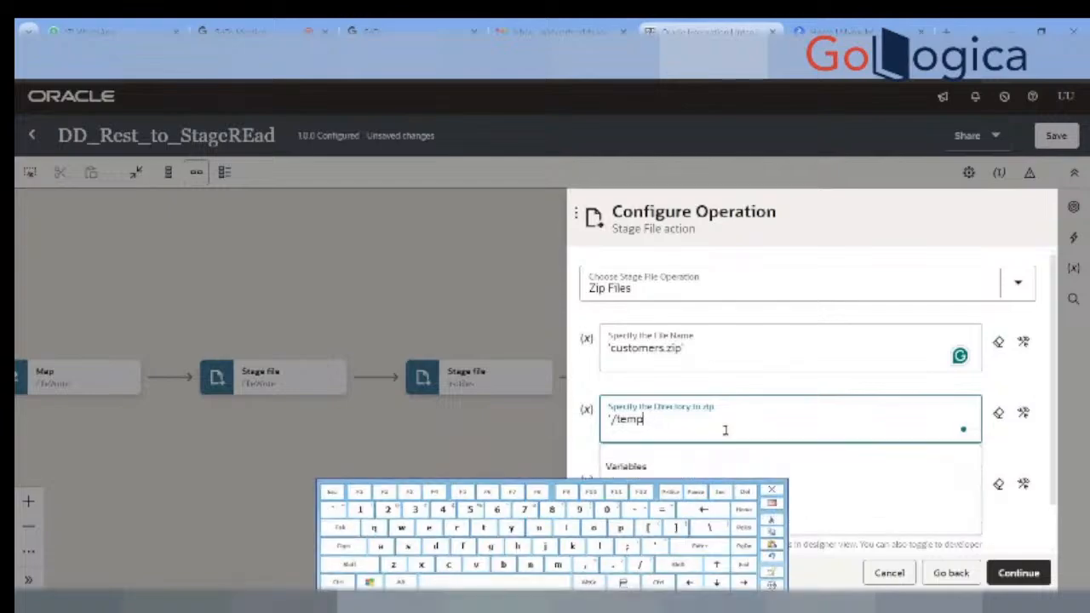
type("'")
key("Tab")
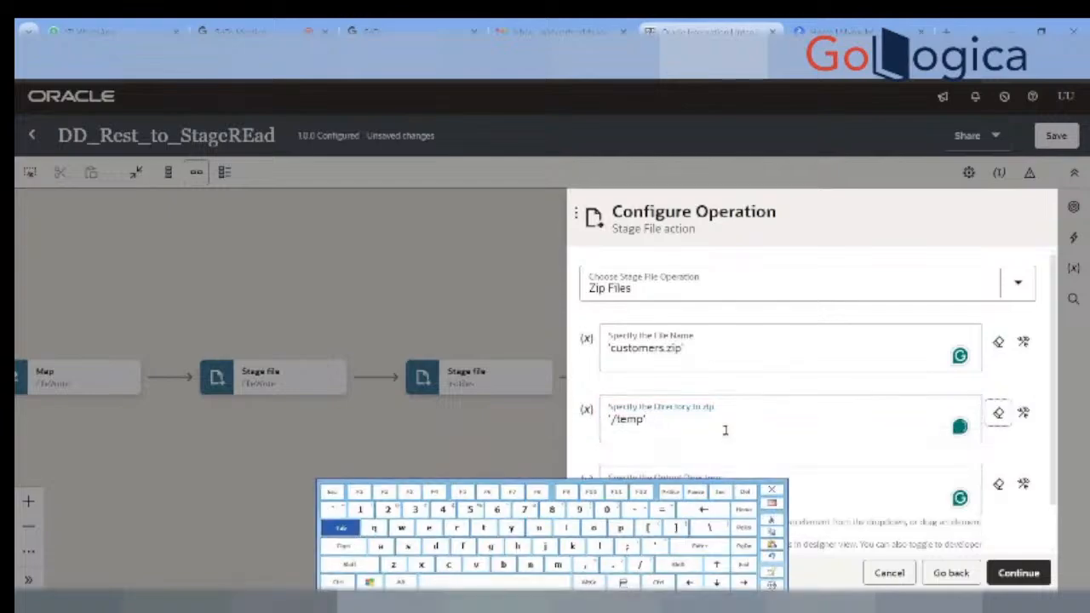
Step: Clear the on-screen keyboard away from the output directory field and reselect Zip Files as the operation
left_click(719, 485)
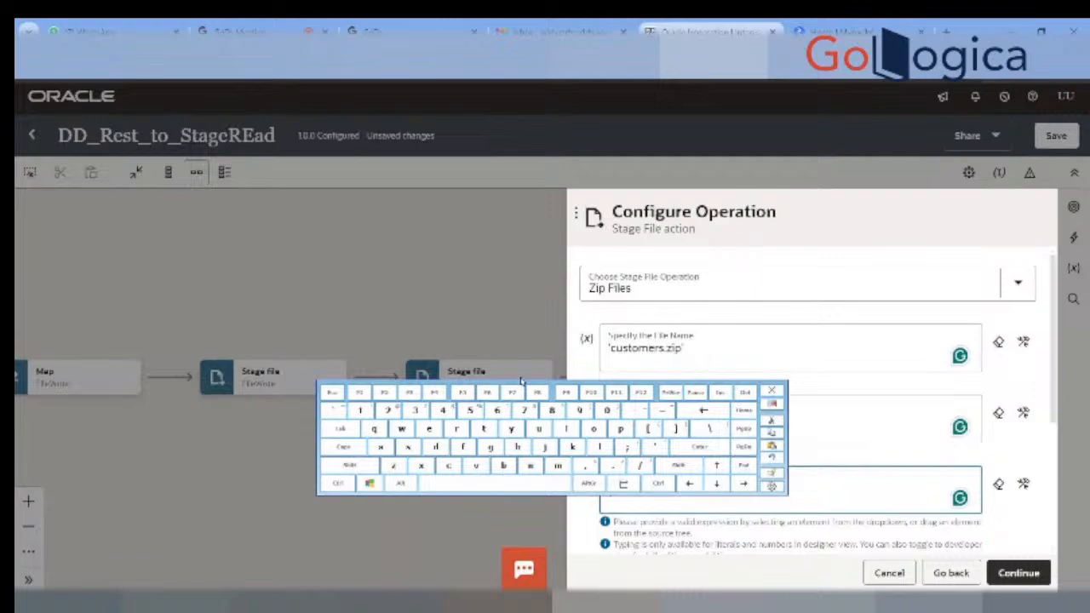
left_click_drag(551, 382, 530, 293)
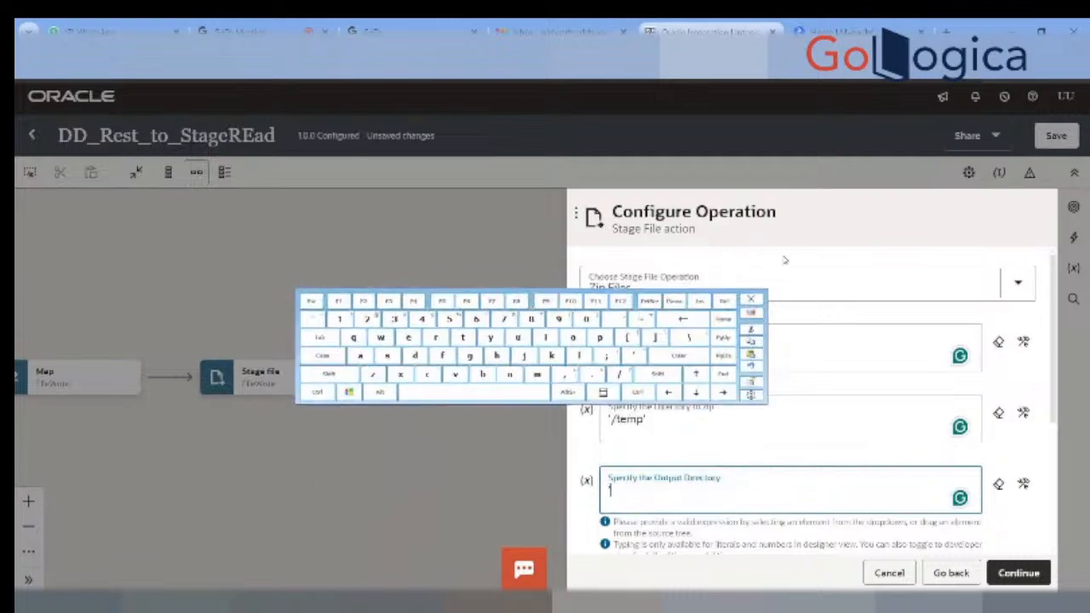
left_click(755, 302)
left_click(754, 297)
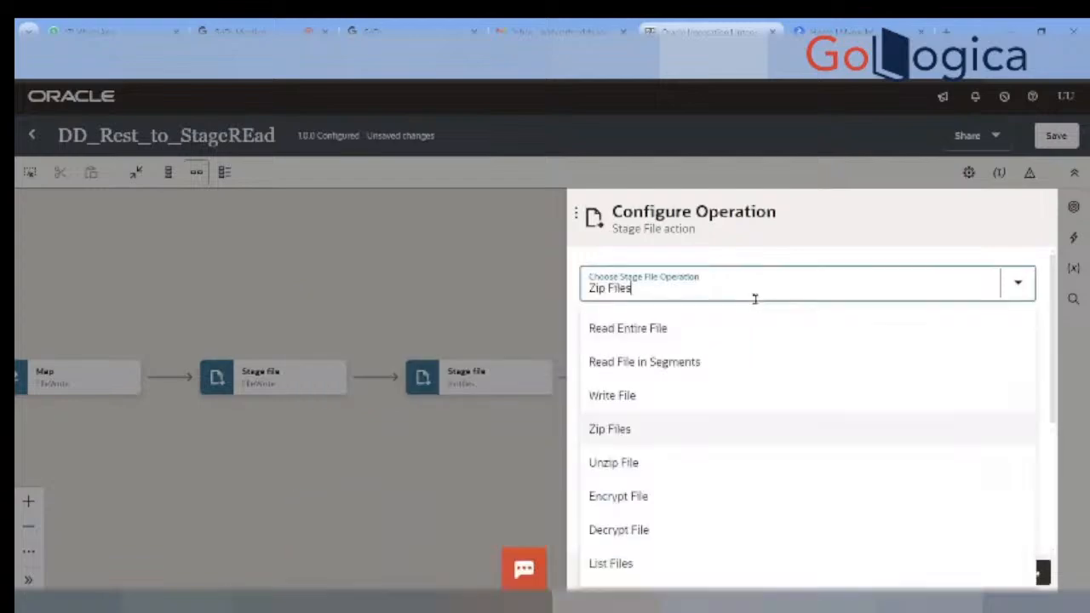
left_click(662, 429)
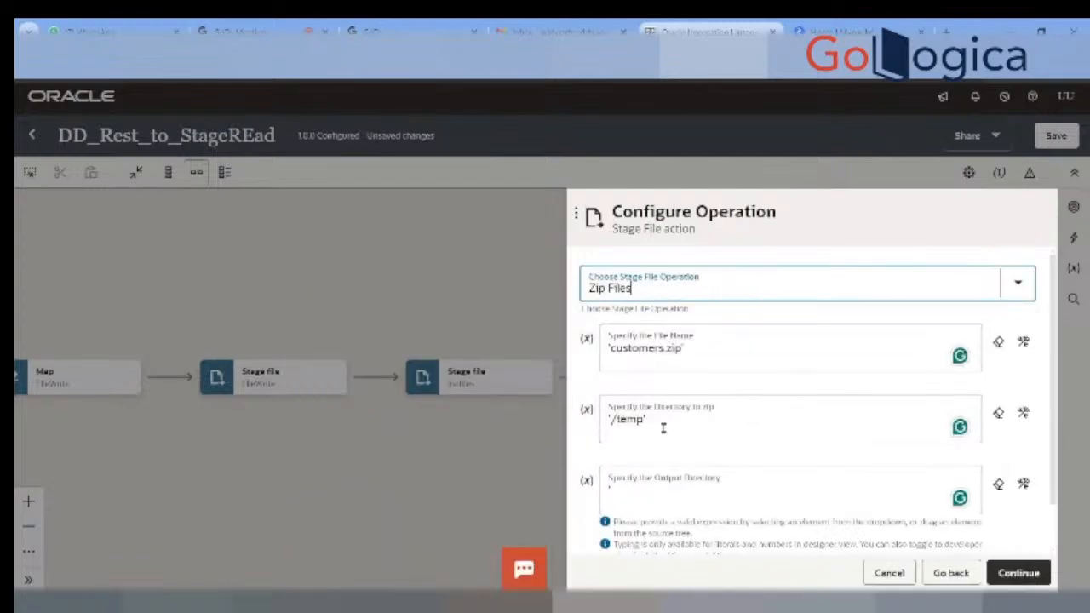
Step: Complete the output directory as '/zipfolder', clear the on-screen keyboard away, and finish the zip Stage File action
left_click(740, 351)
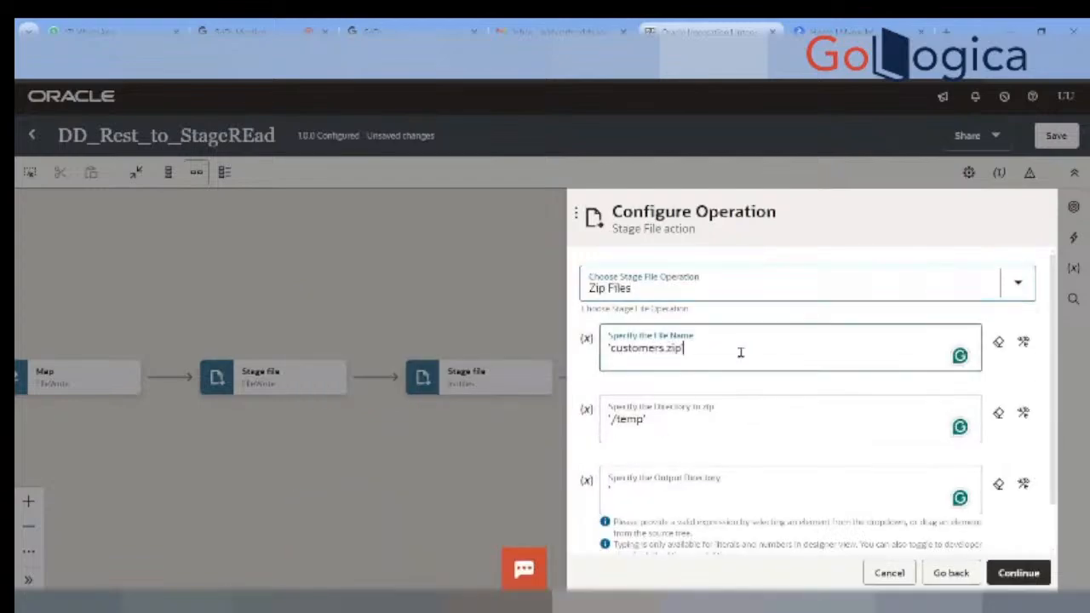
left_click(725, 426)
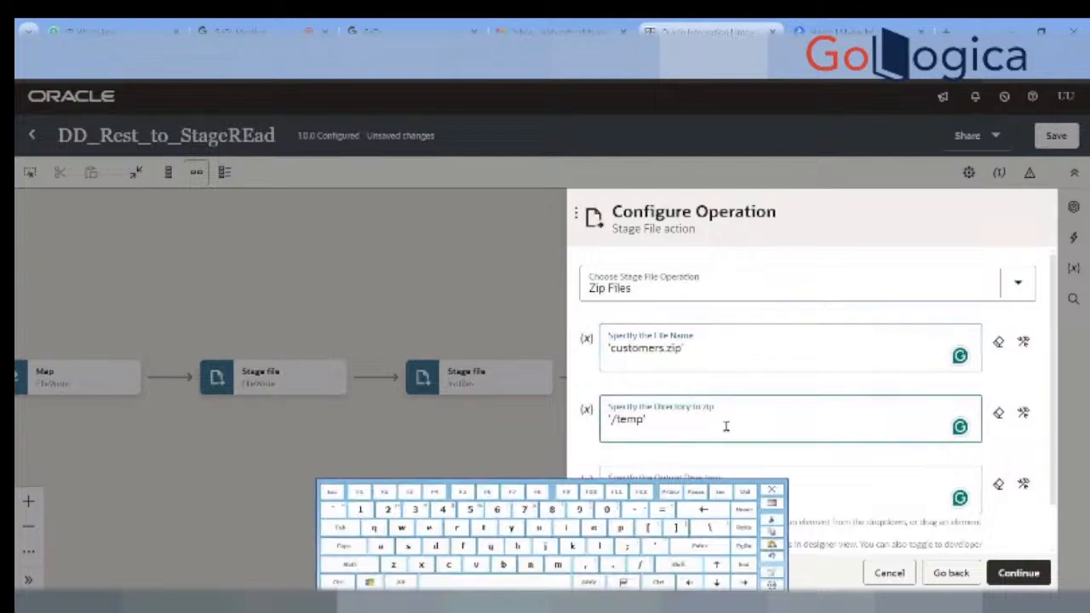
left_click(871, 488)
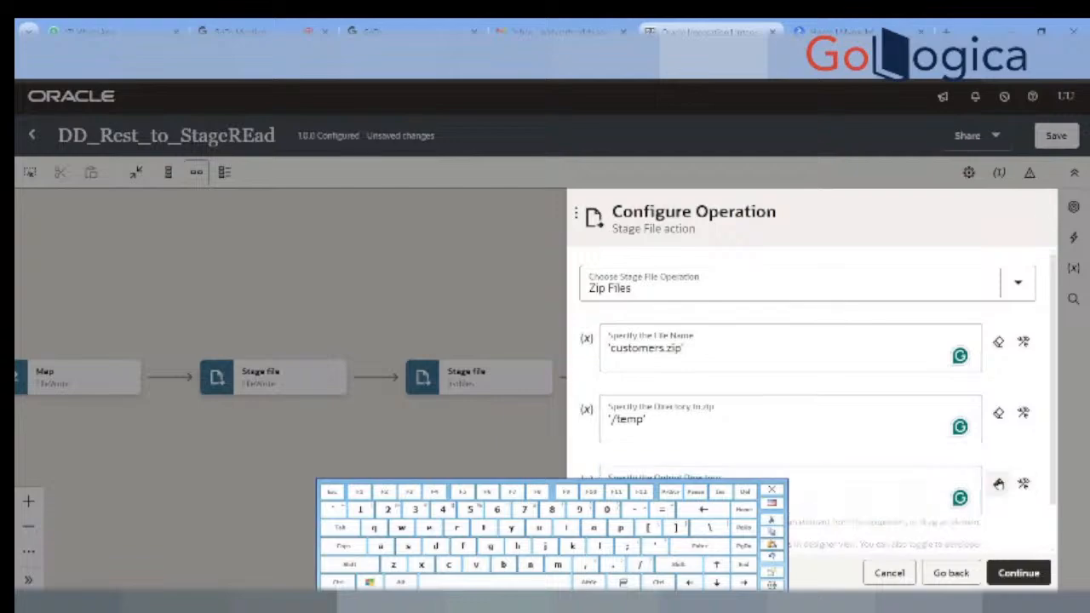
left_click(903, 488)
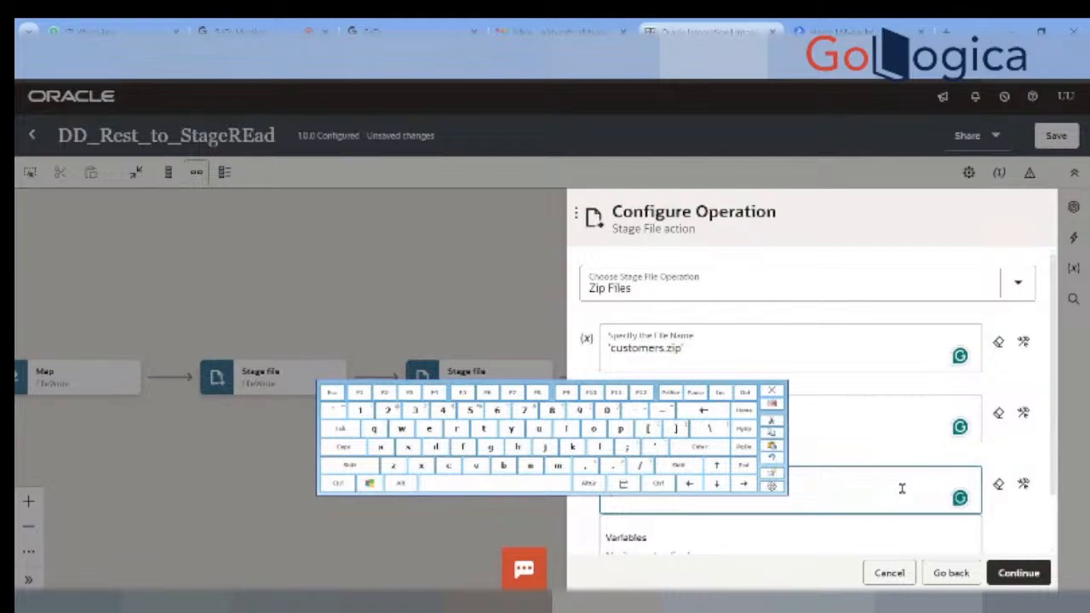
type("zipfolder'")
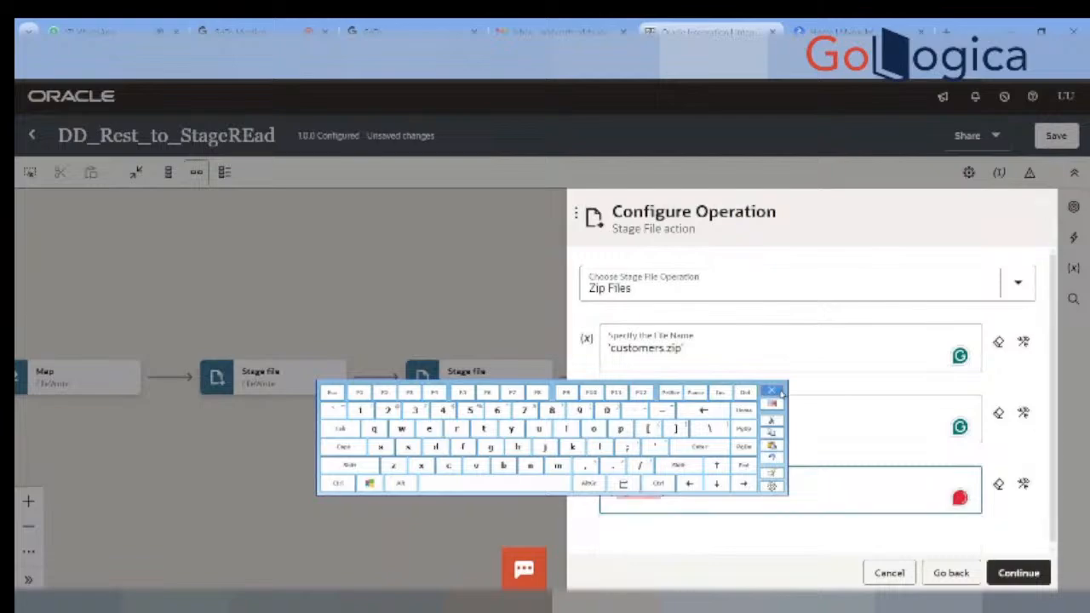
left_click(771, 391)
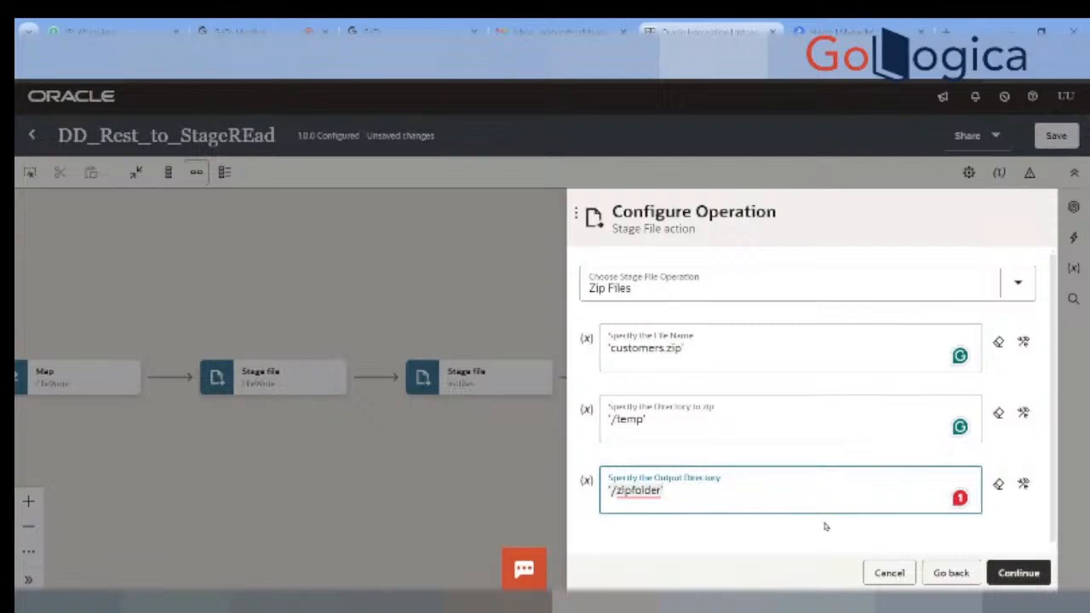
left_click(1034, 576)
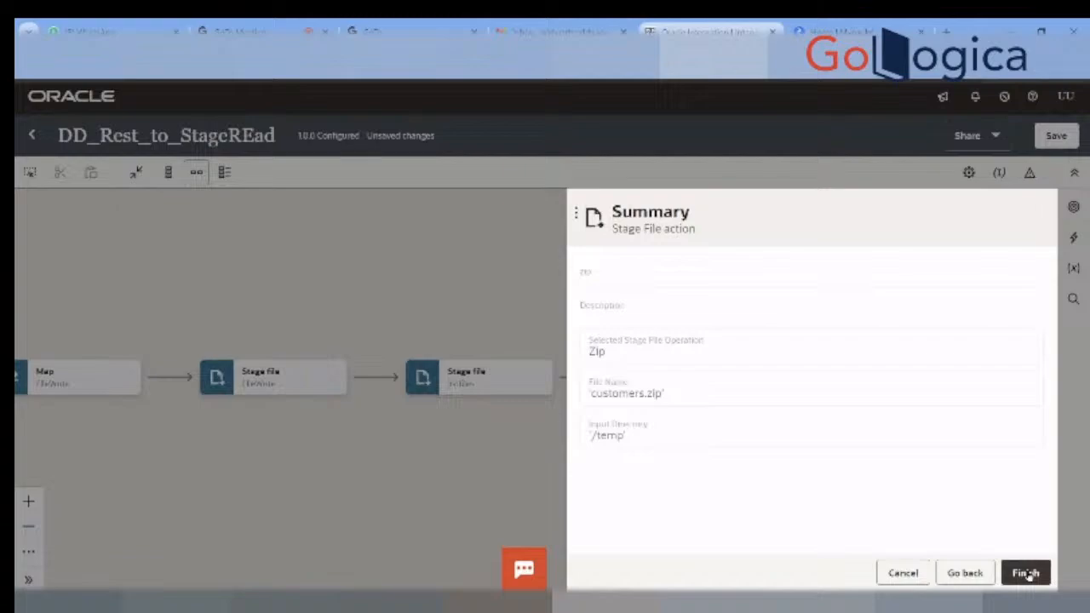
left_click(1027, 574)
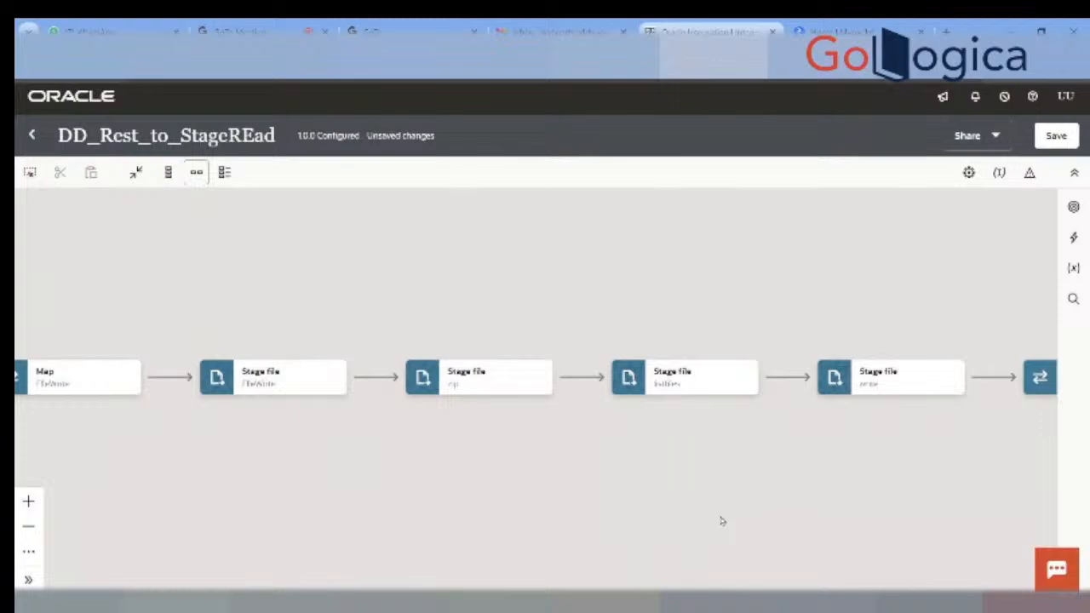
Step: Edit the listfiles Stage File action so it lists files from '/zipfolder', and finish its configuration
mouse_move(598, 385)
left_click(747, 388)
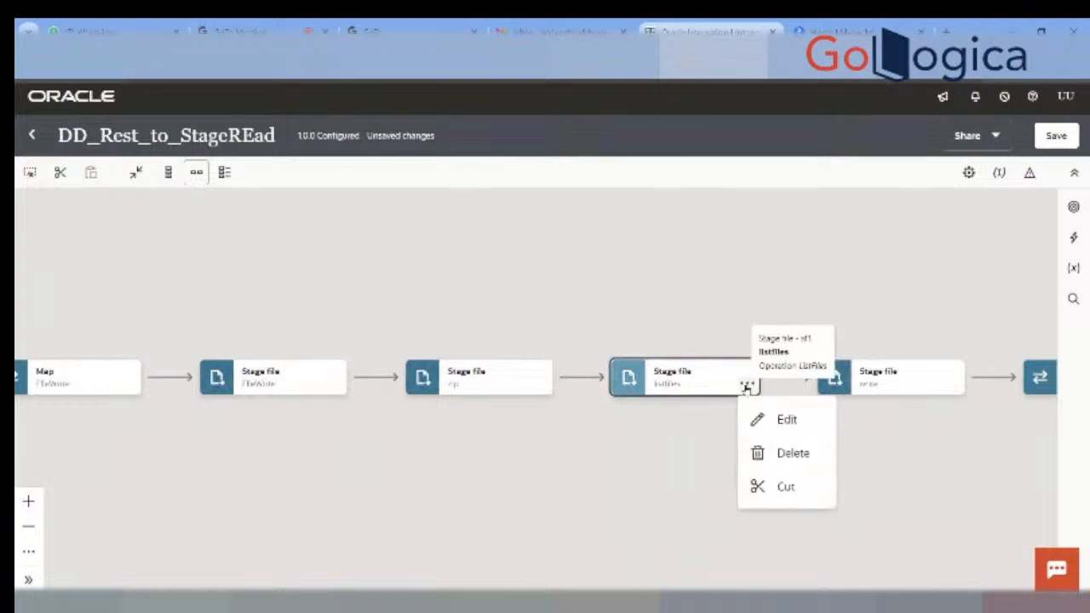
left_click(785, 420)
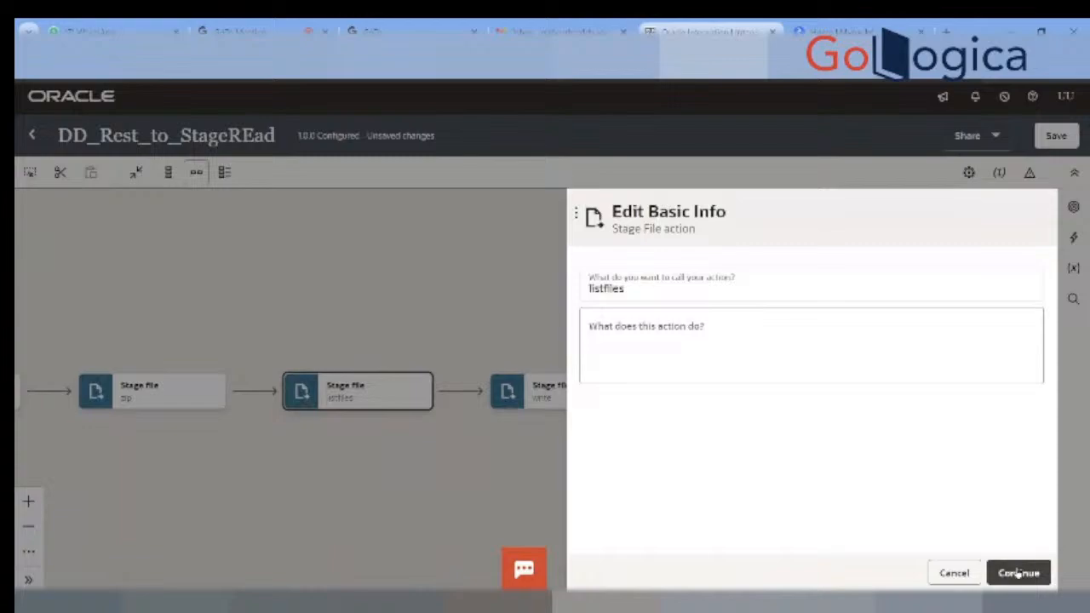
left_click(1019, 574)
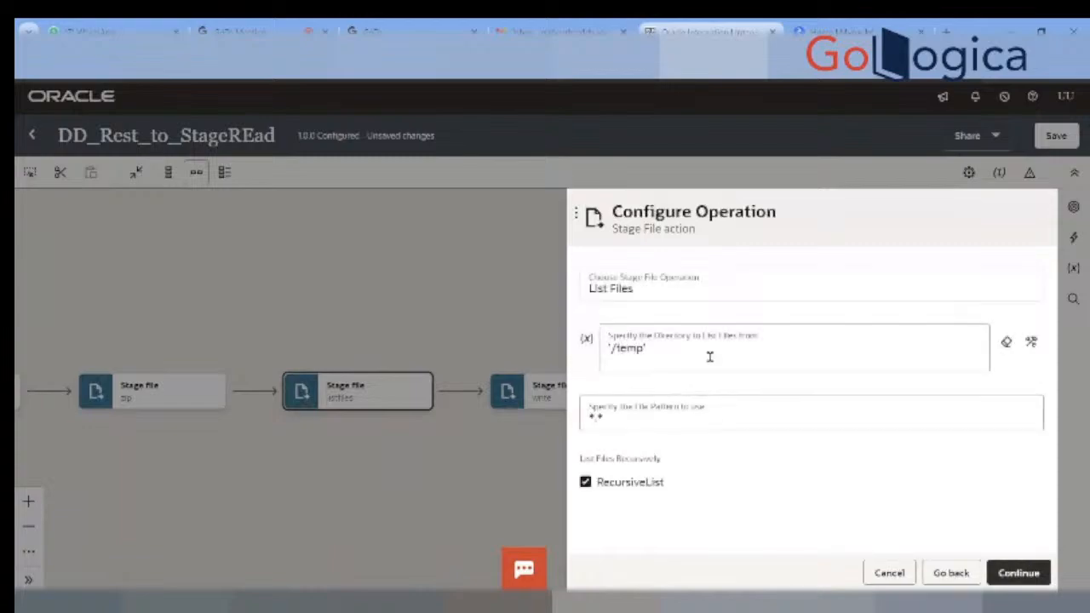
left_click(710, 357)
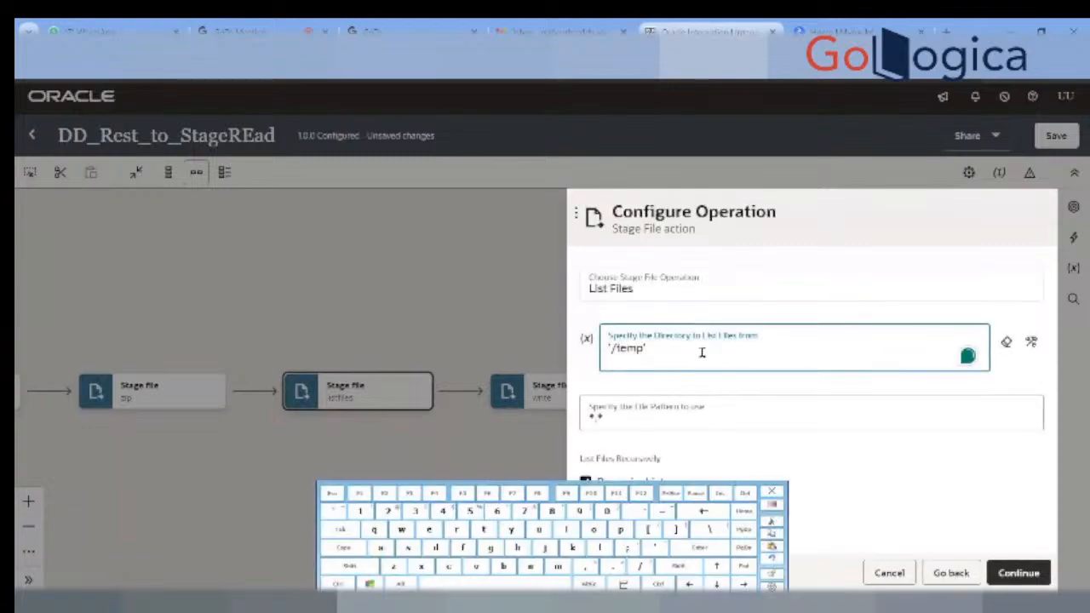
key("ctrl+BackSpace")
type("zipfolder")
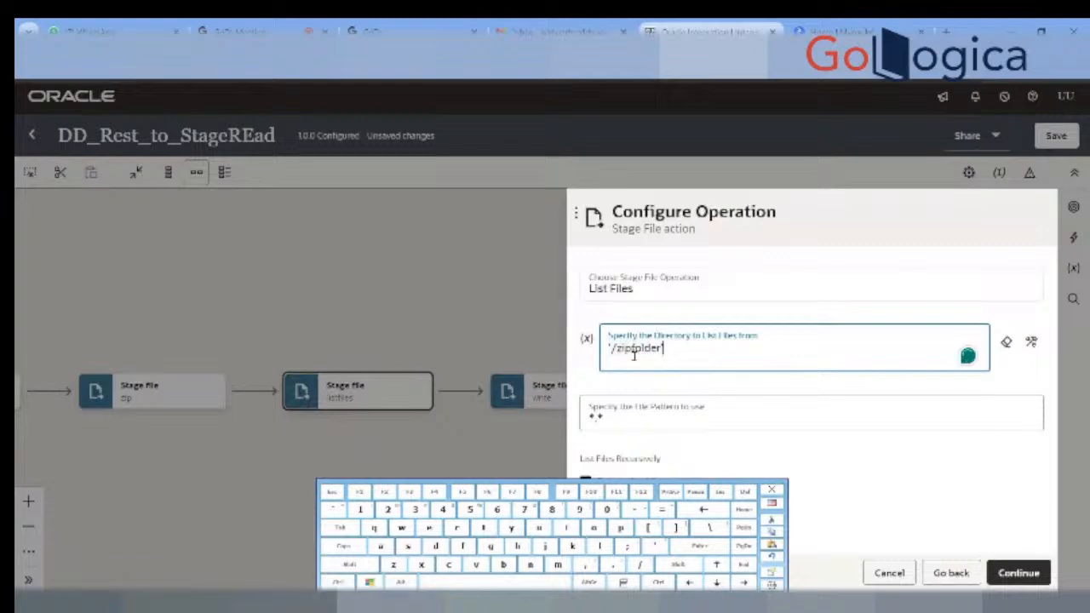
left_click(1021, 574)
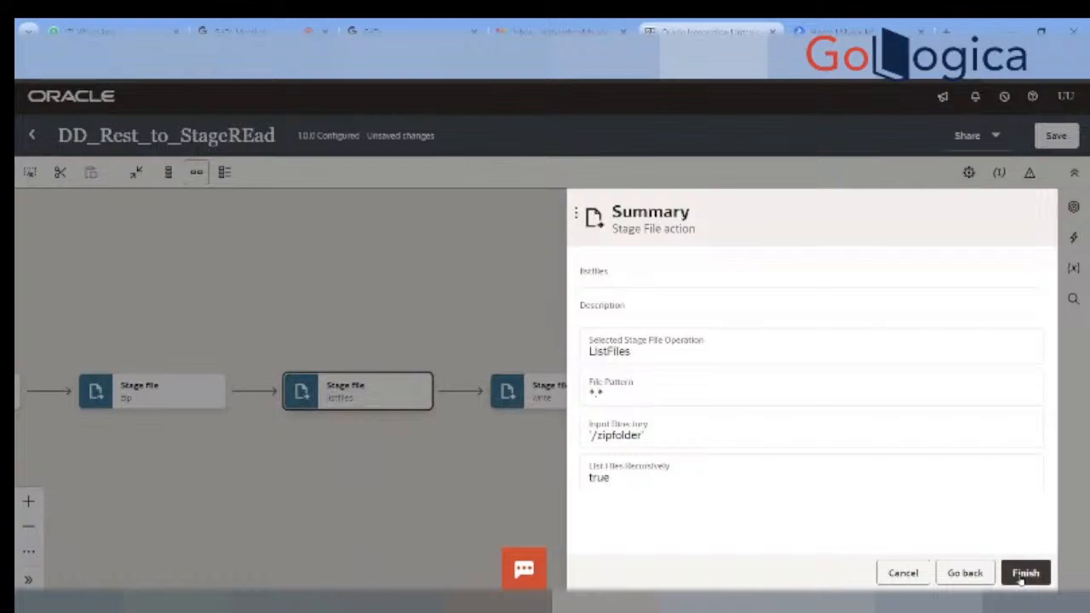
left_click(1025, 574)
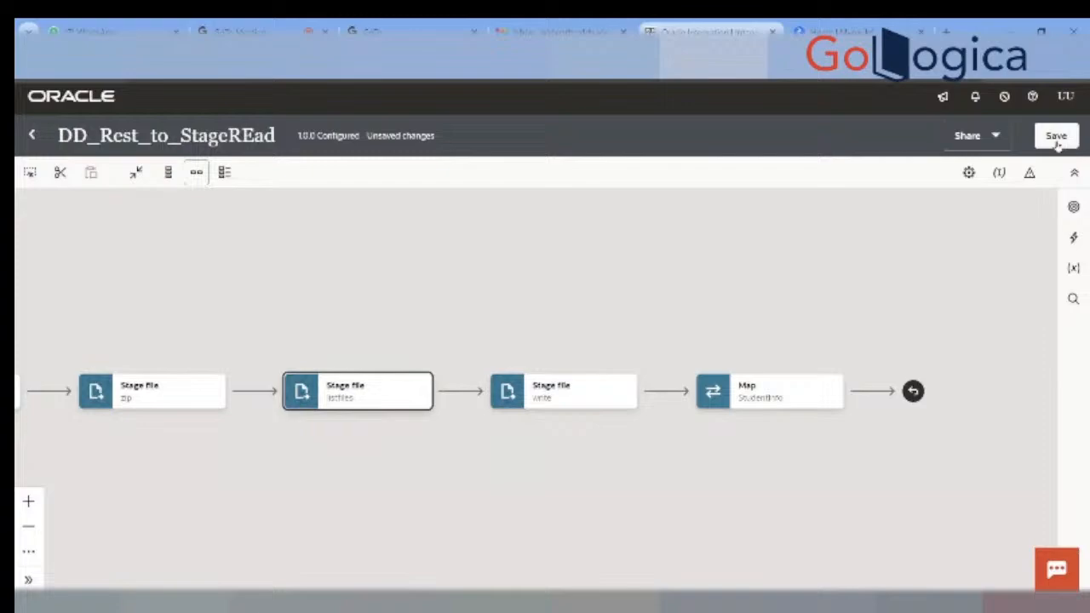
Step: Save DD_Rest_to_StageREad, return to the integrations list, and activate the integration with Debug tracing
left_click(1056, 136)
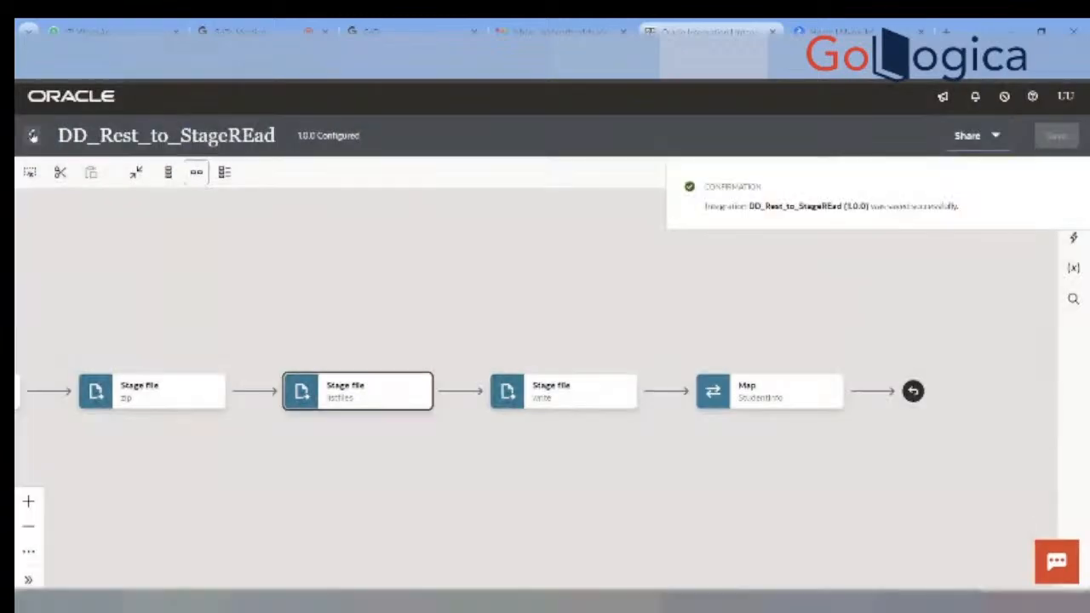
left_click(32, 137)
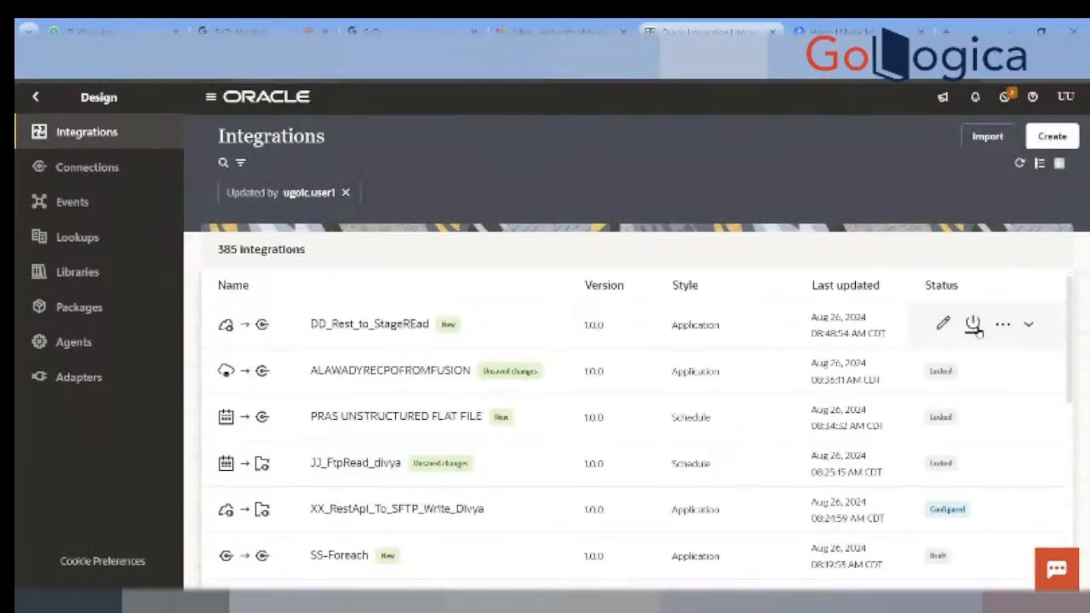
left_click(974, 327)
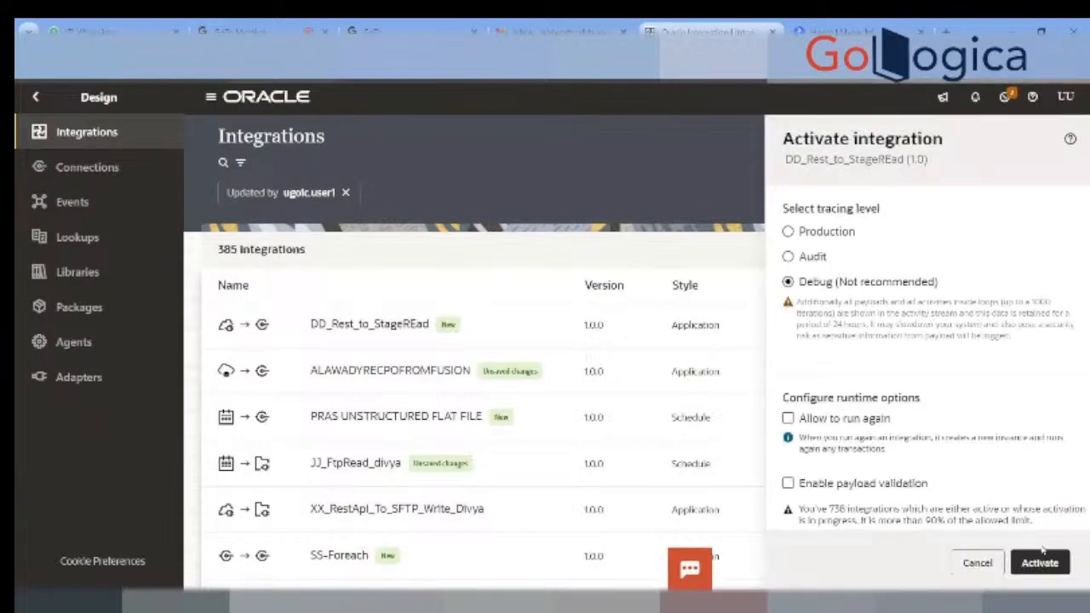
left_click(1040, 561)
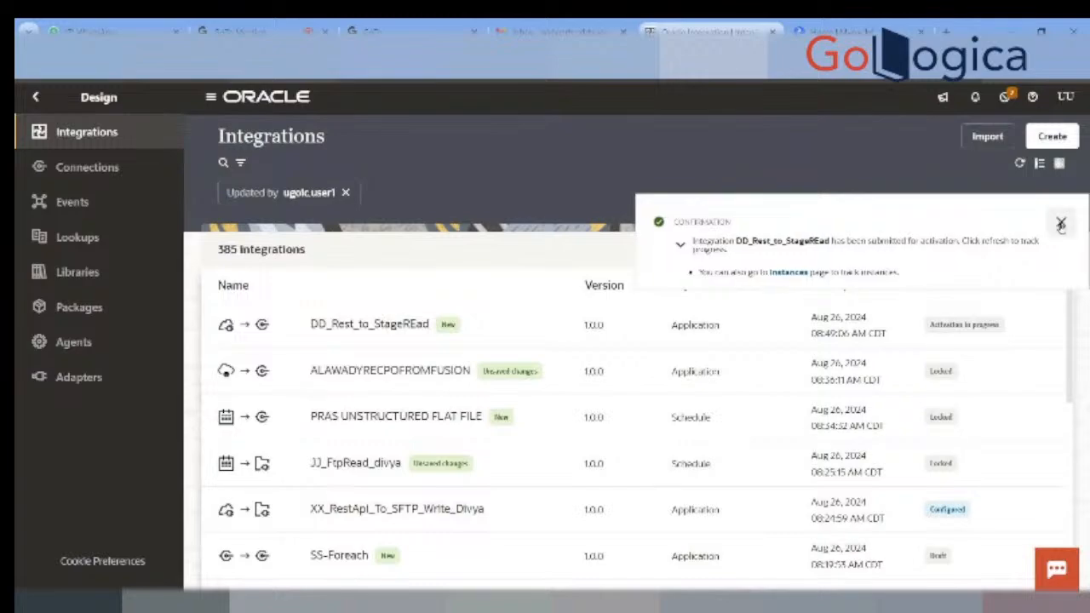
left_click(1061, 224)
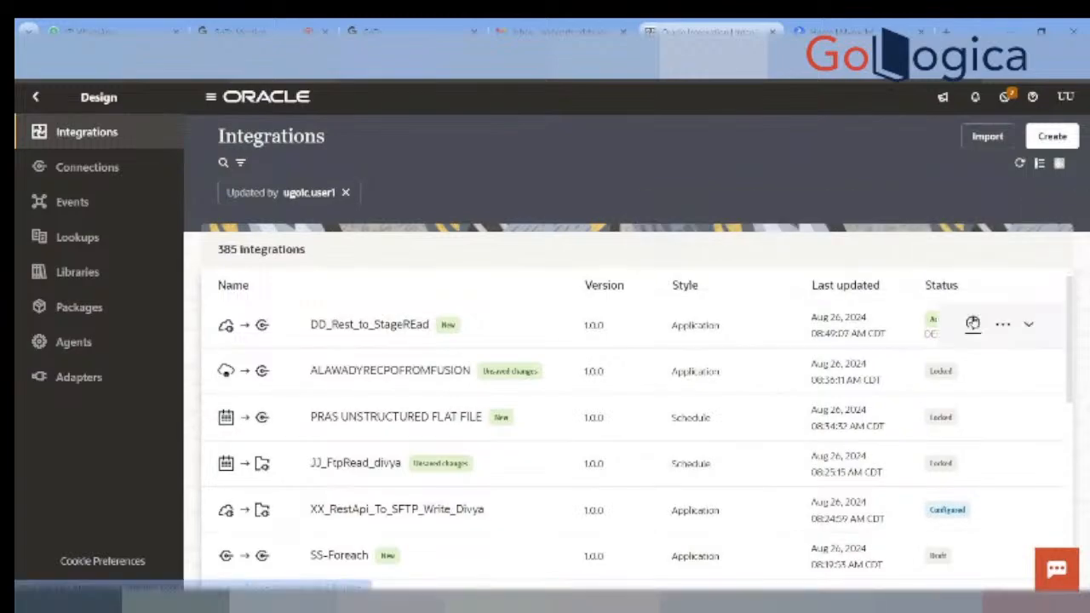
Step: Open the run page for DD_Rest_to_StageREad and run it with the student JSON in the request body
left_click(1028, 324)
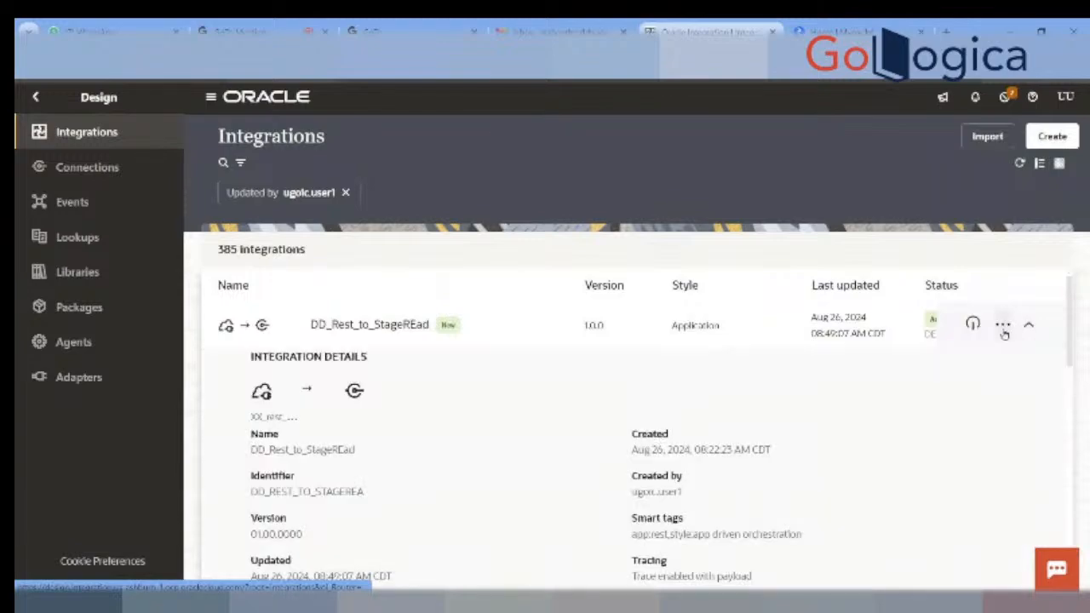
left_click(1026, 325)
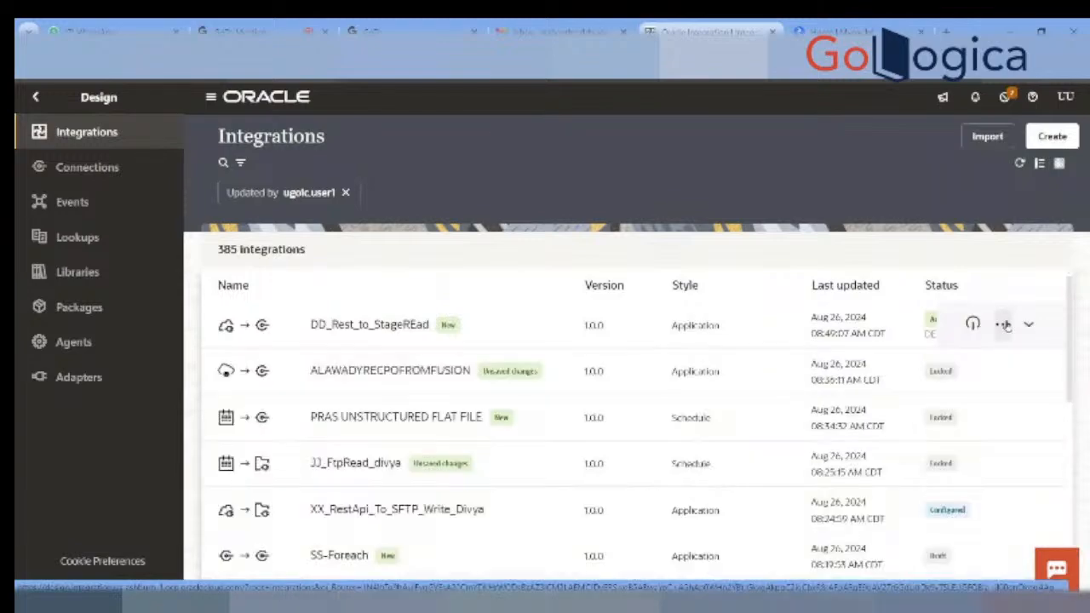
left_click(1004, 324)
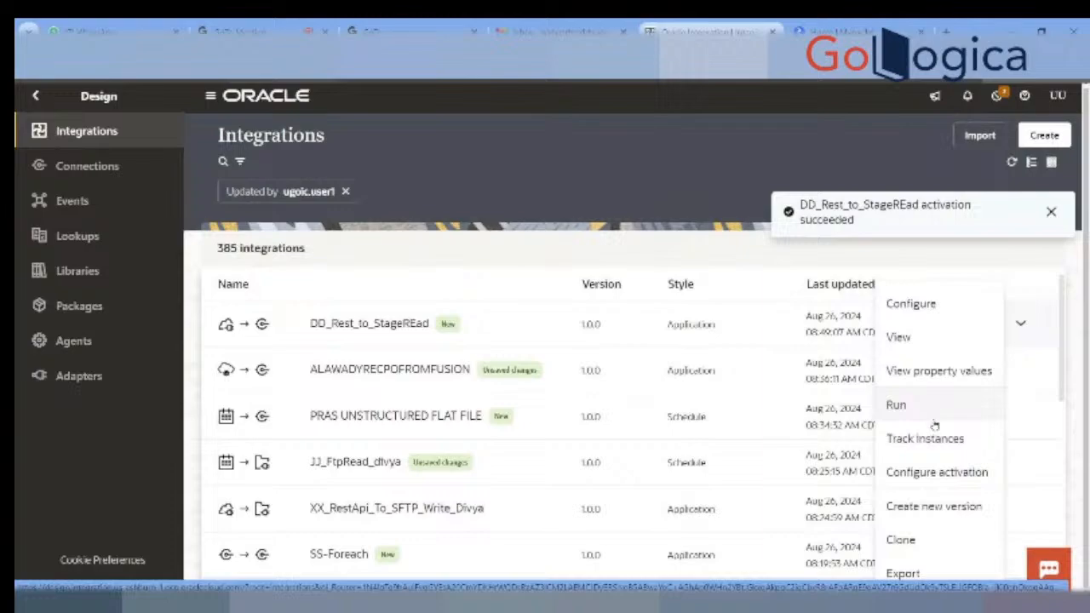
left_click(934, 412)
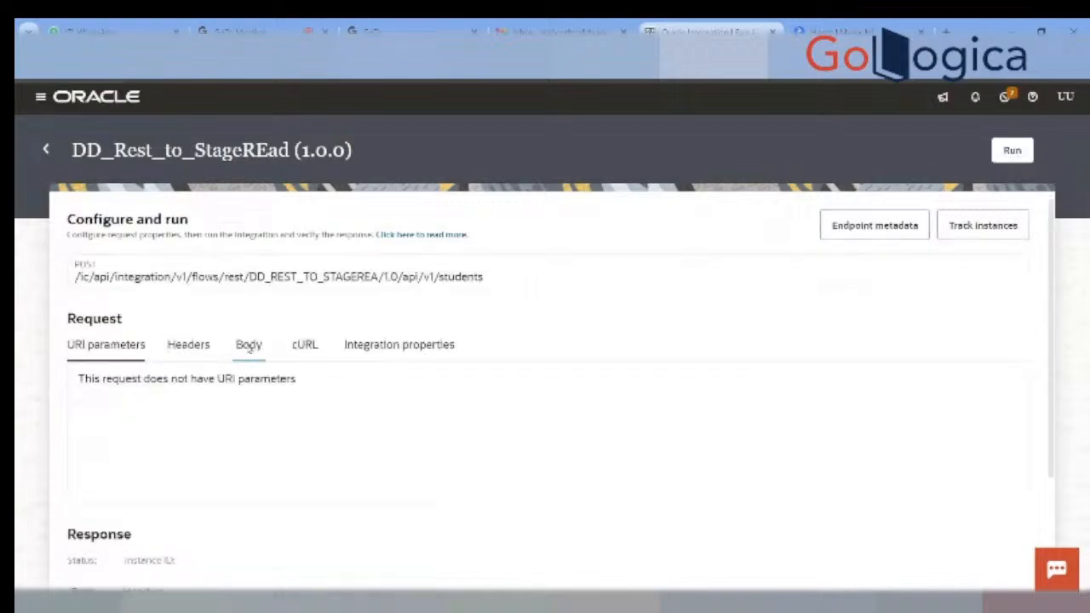
left_click(249, 344)
left_click(1012, 150)
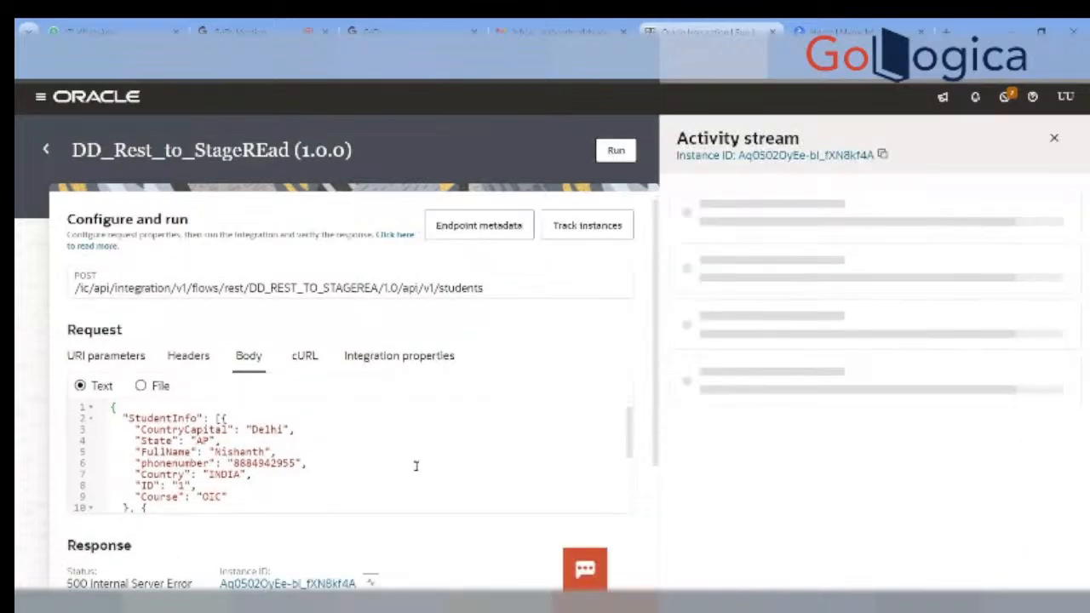
Step: Examine the run's response body and the error payload of Stage File write in the activity stream
scroll(416, 466, "down", 5)
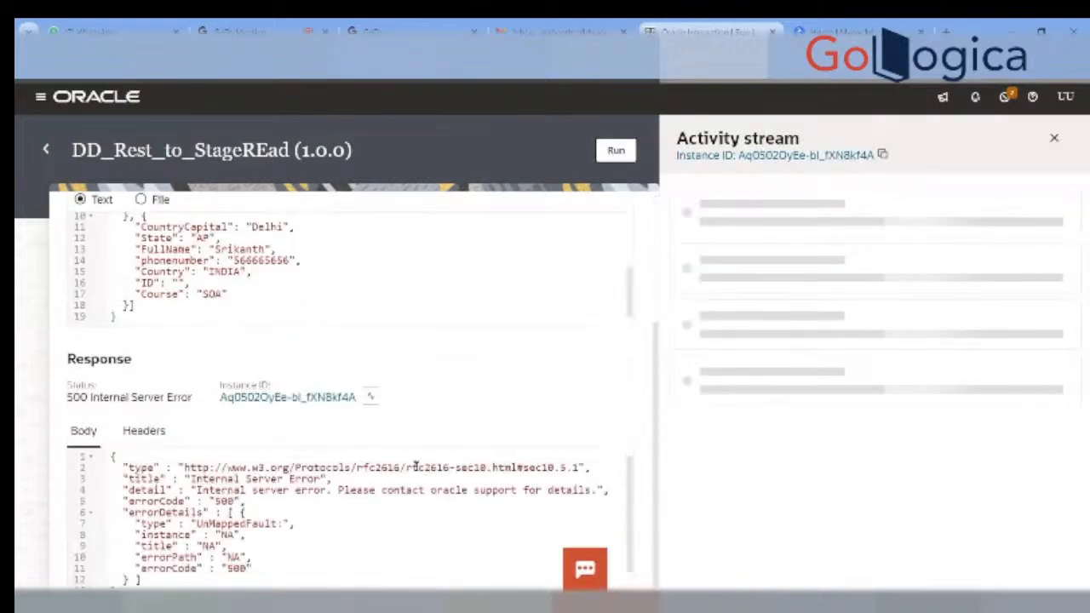
scroll(416, 466, "down", 1)
scroll(416, 466, "up", 1)
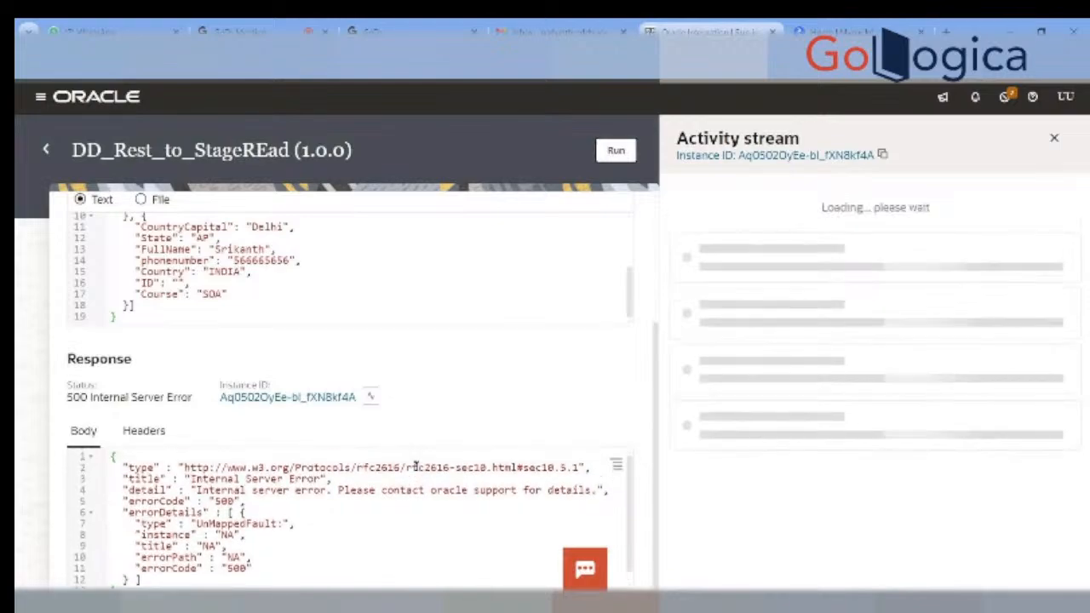
scroll(416, 466, "up", 2)
scroll(793, 427, "down", 5)
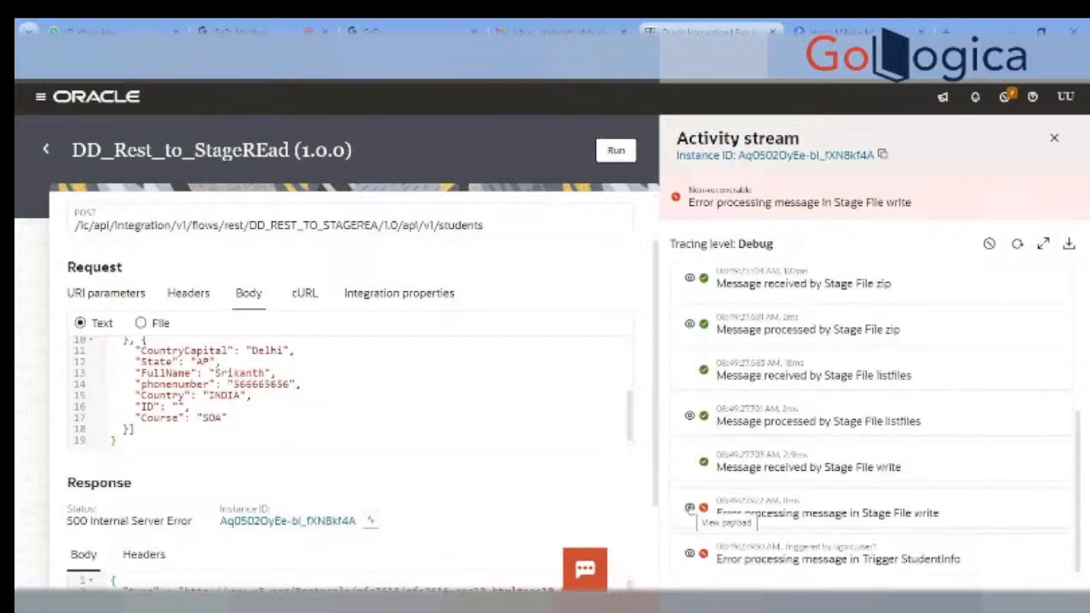
left_click(690, 509)
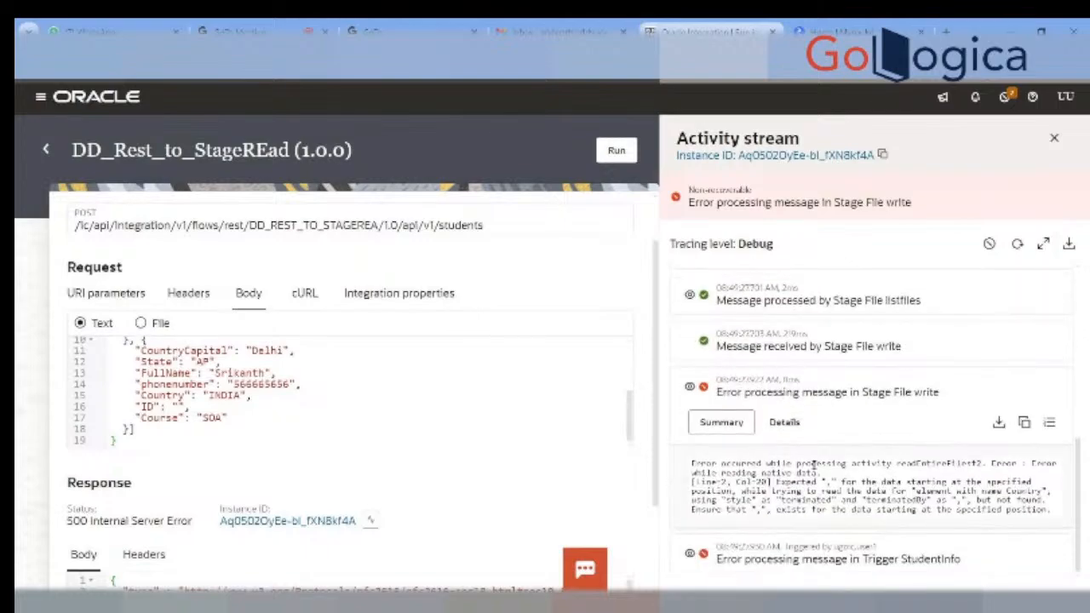
scroll(814, 464, "up", 1)
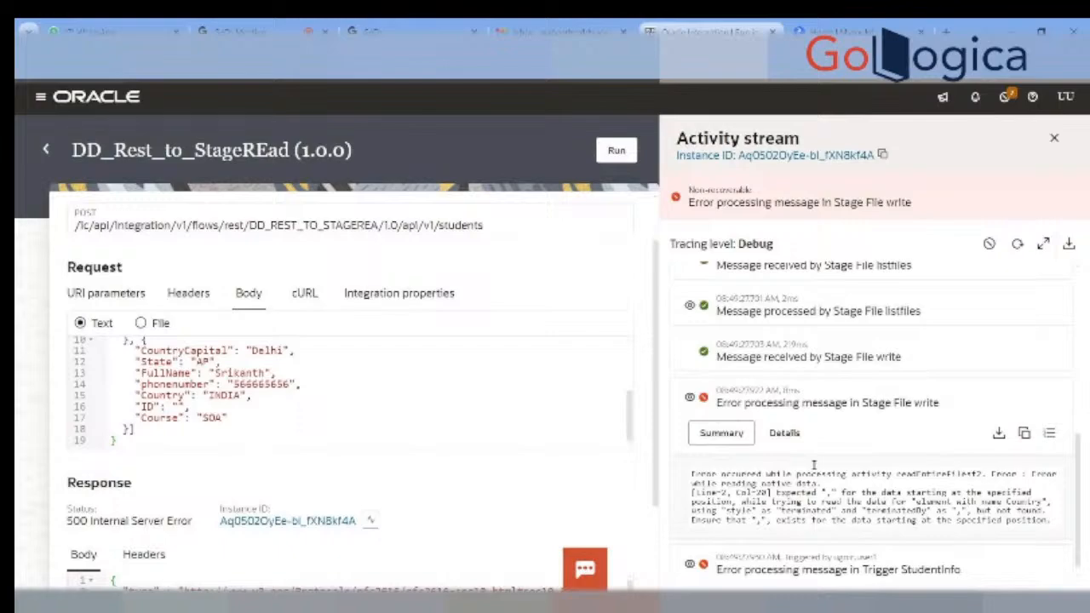
scroll(813, 464, "up", 4)
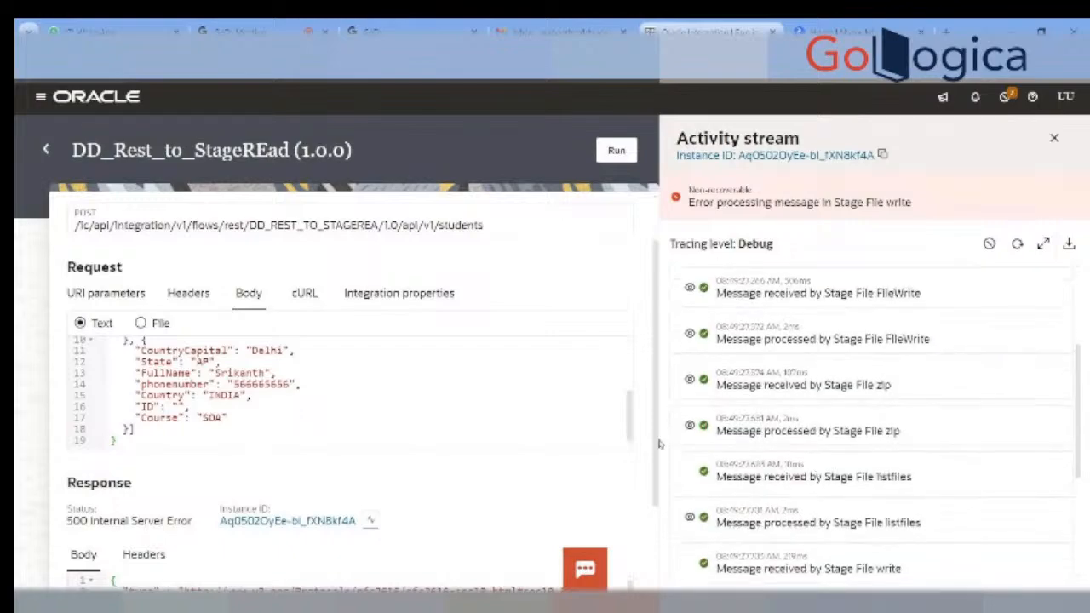
Step: Open the payload of the message processed by Stage File zip and examine its file name and properties
left_click(690, 426)
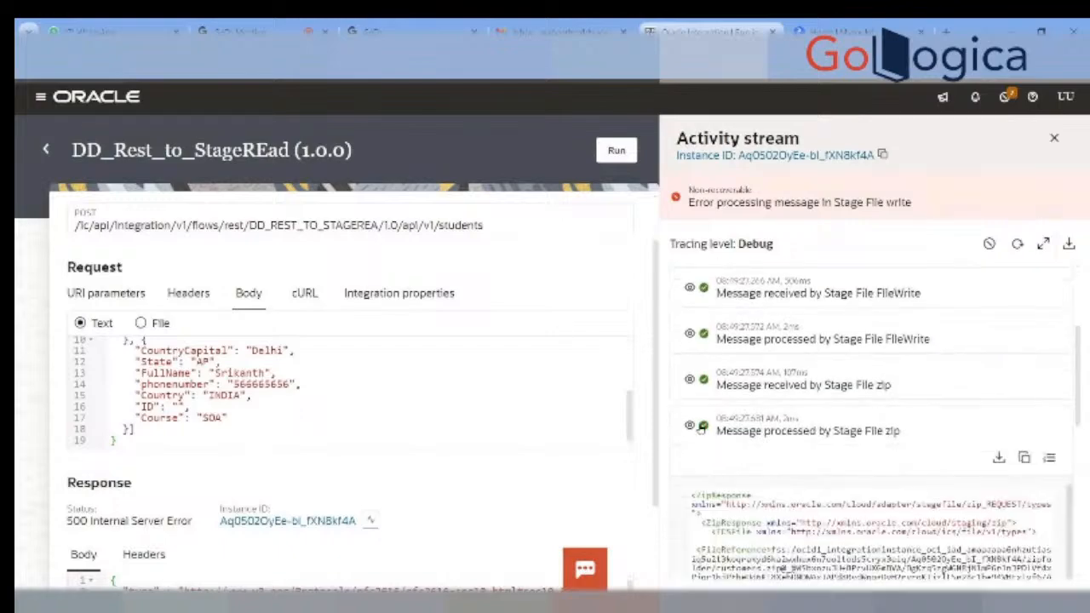
scroll(804, 448, "down", 4)
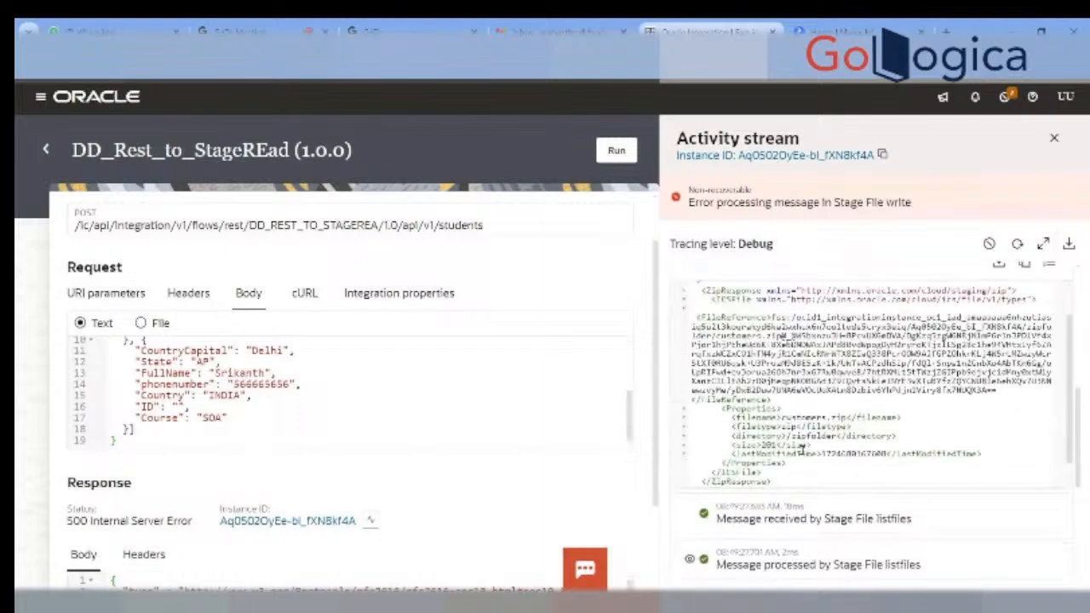
scroll(801, 450, "down", 1)
left_click(803, 389)
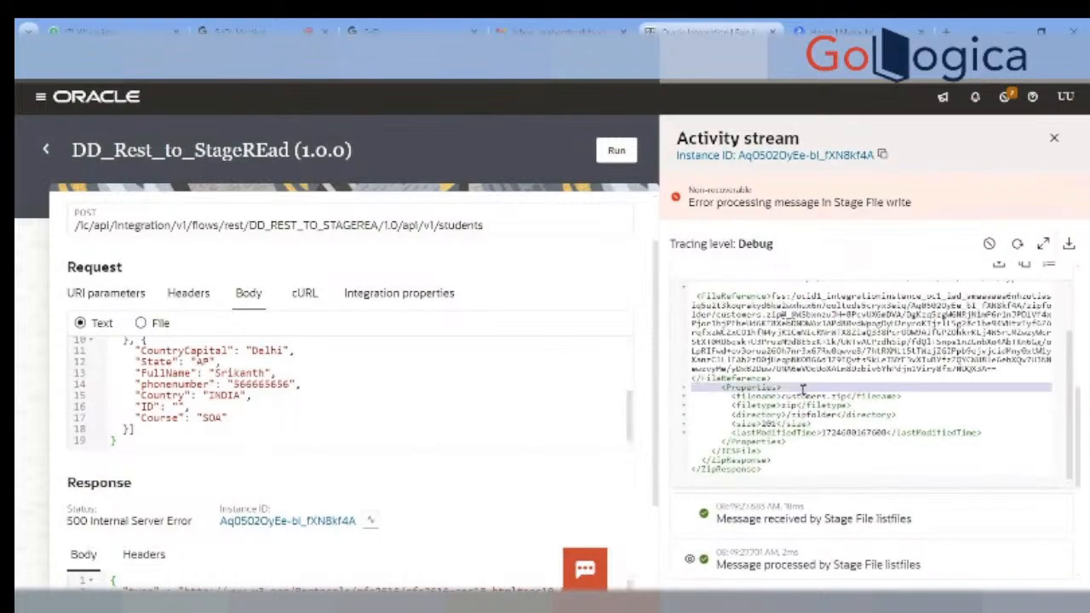
double_click(803, 397)
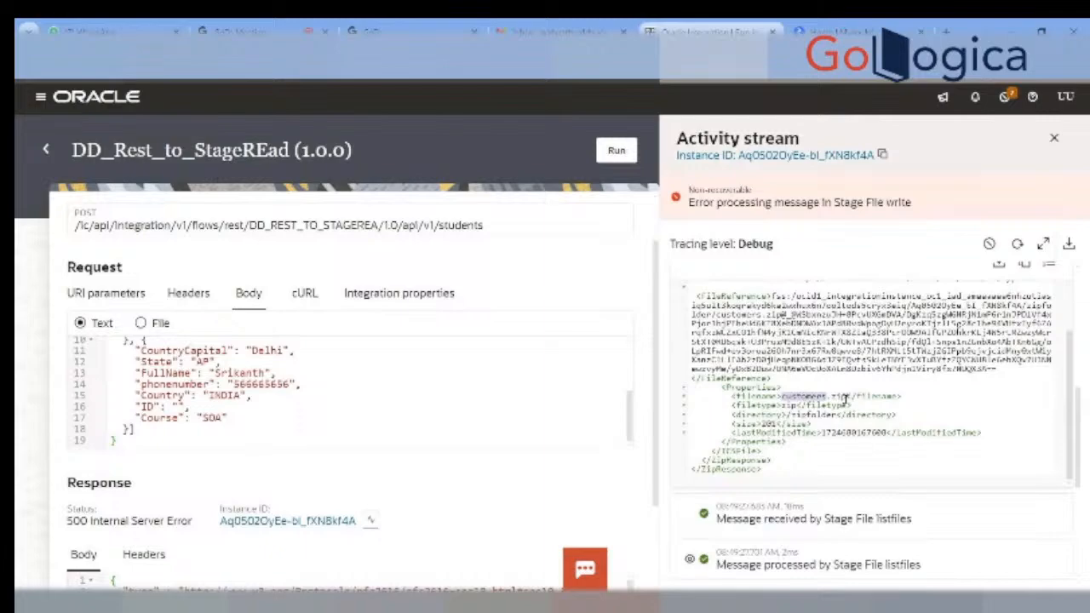
Step: Open the payload of the message processed by Stage File listfiles and examine the listed file's properties
left_click_drag(845, 397, 777, 396)
scroll(801, 412, "down", 2)
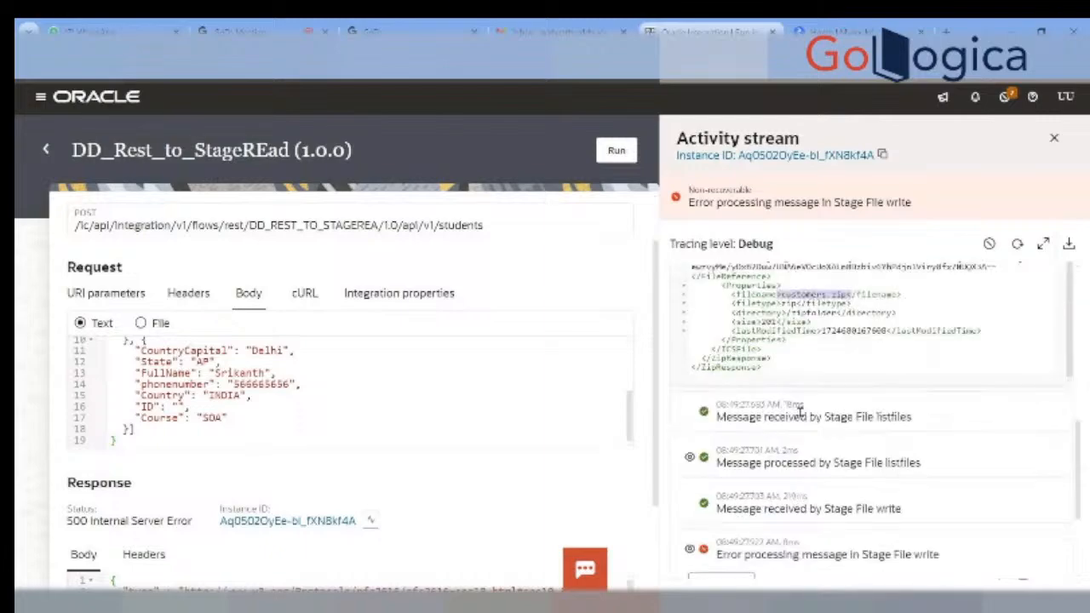
left_click(853, 478)
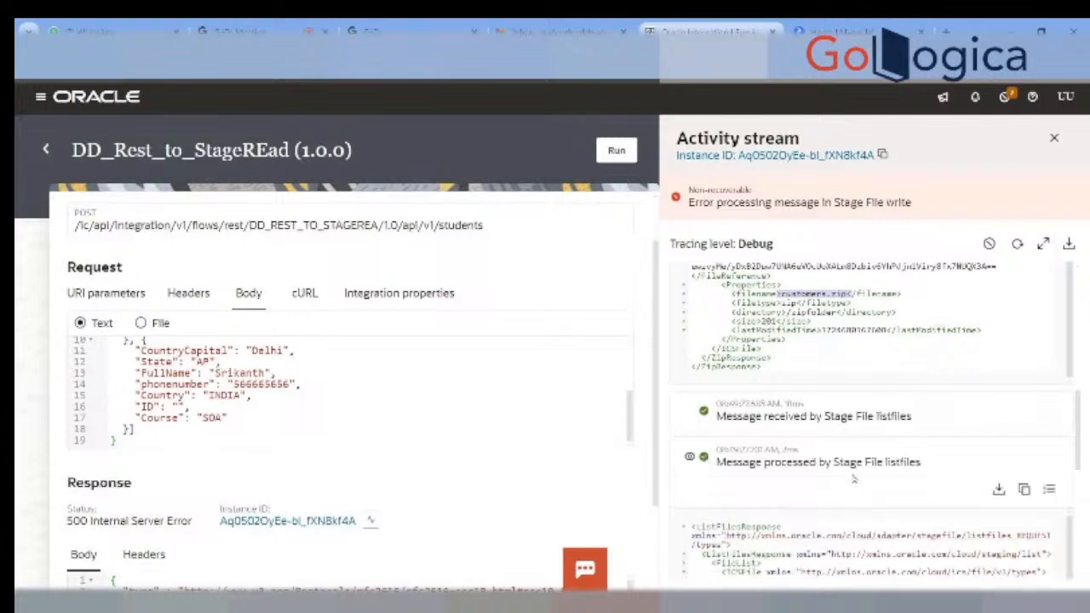
scroll(828, 485, "down", 3)
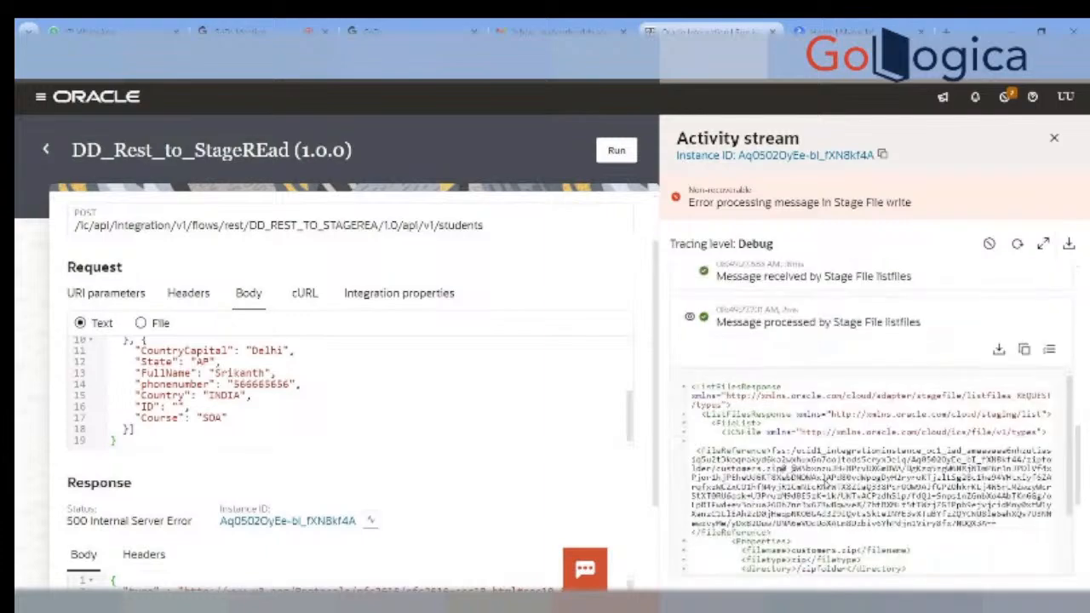
scroll(824, 474, "down", 1)
scroll(824, 474, "down", 2)
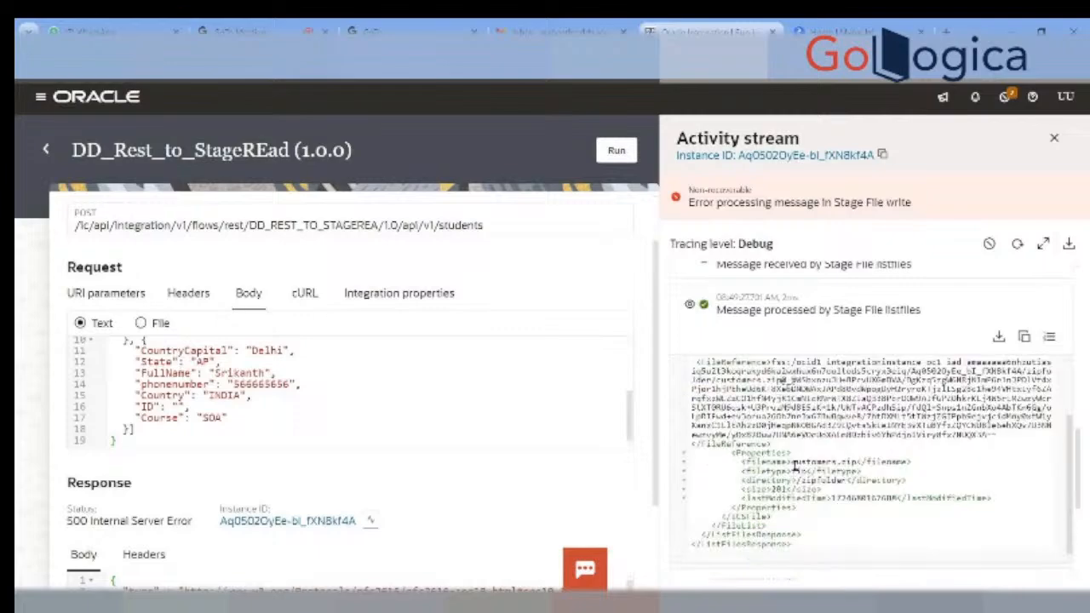
left_click_drag(791, 462, 890, 498)
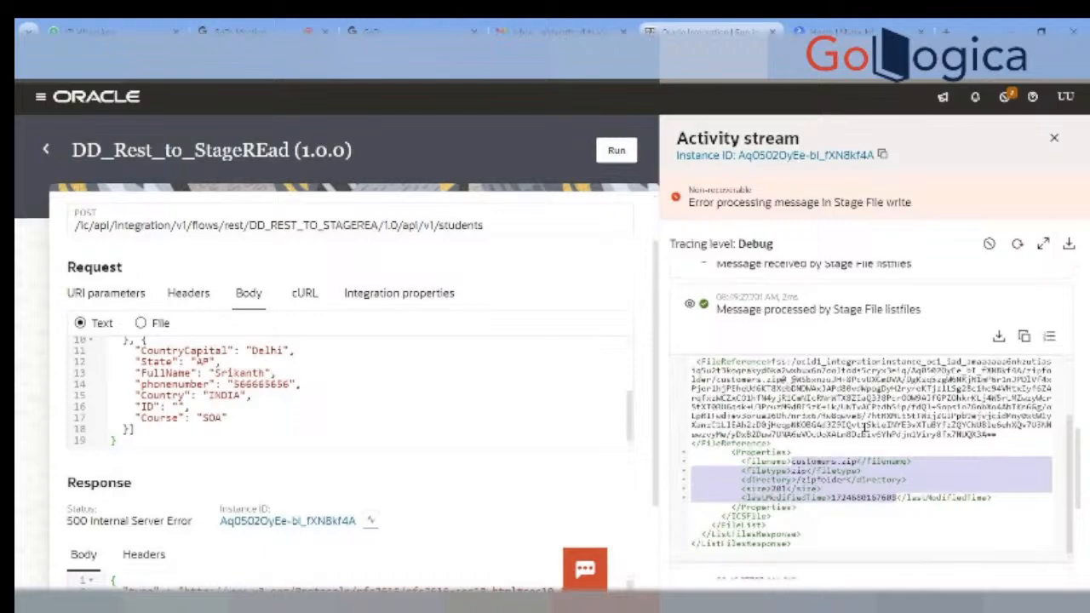
Step: Read the error summary of Stage File write in the activity stream and recheck the listfiles payload above it
scroll(864, 427, "down", 5)
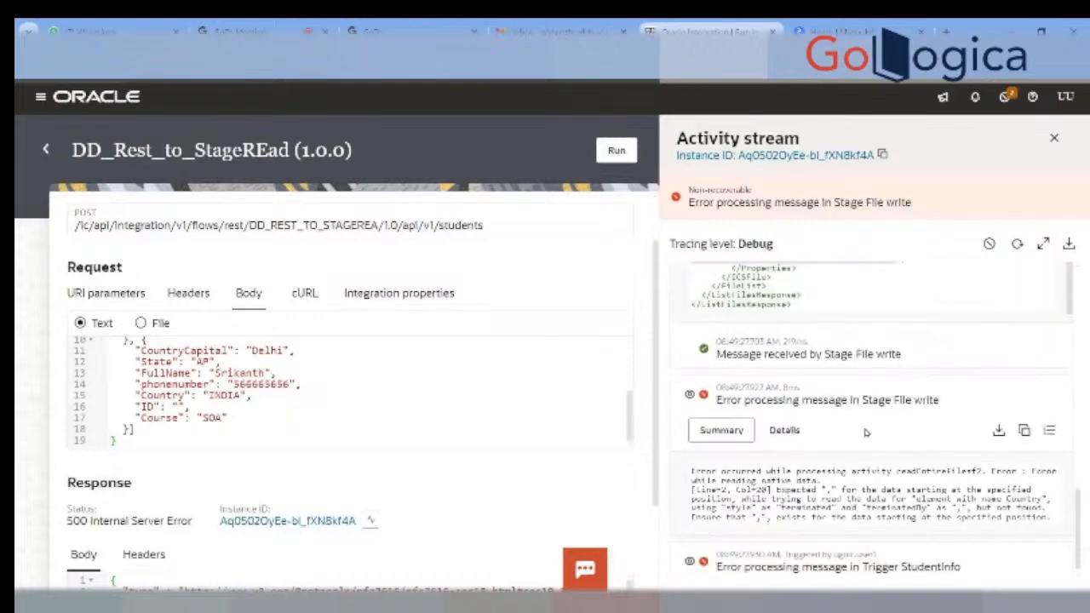
scroll(865, 433, "down", 1)
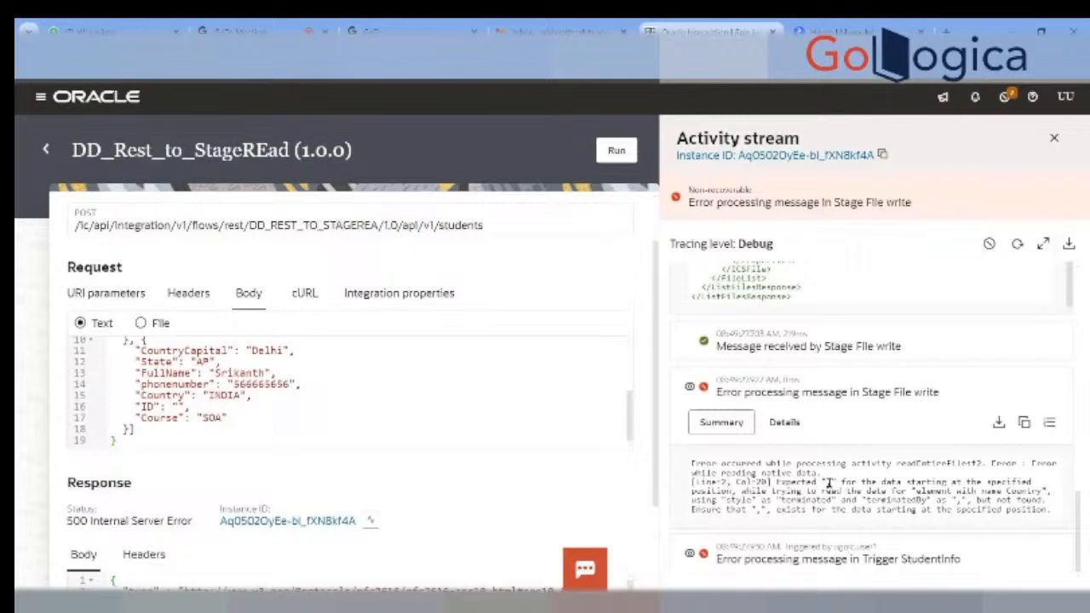
scroll(829, 483, "up", 2)
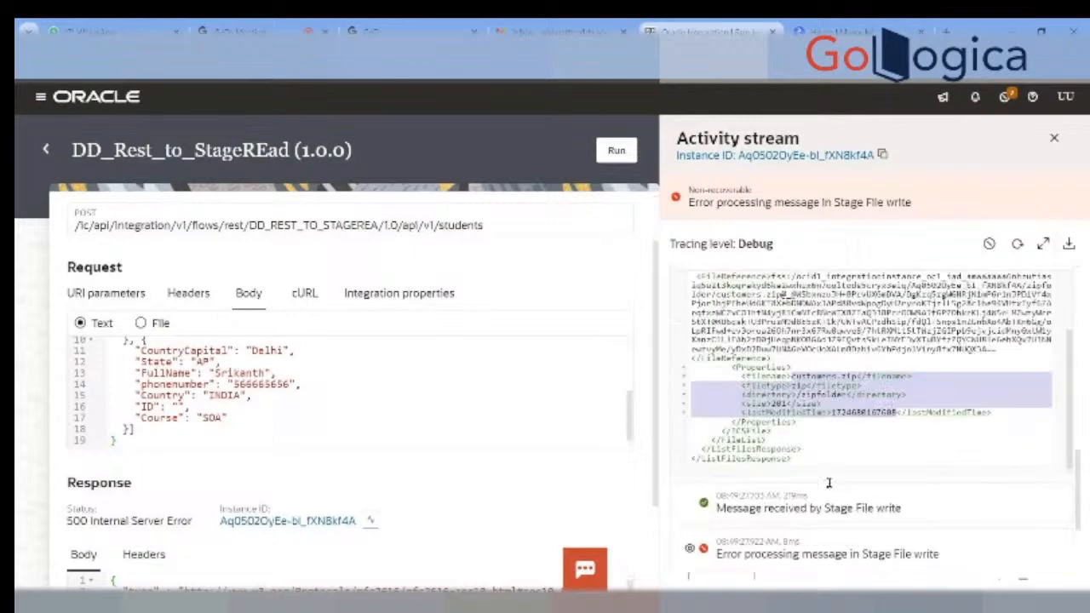
scroll(829, 483, "up", 2)
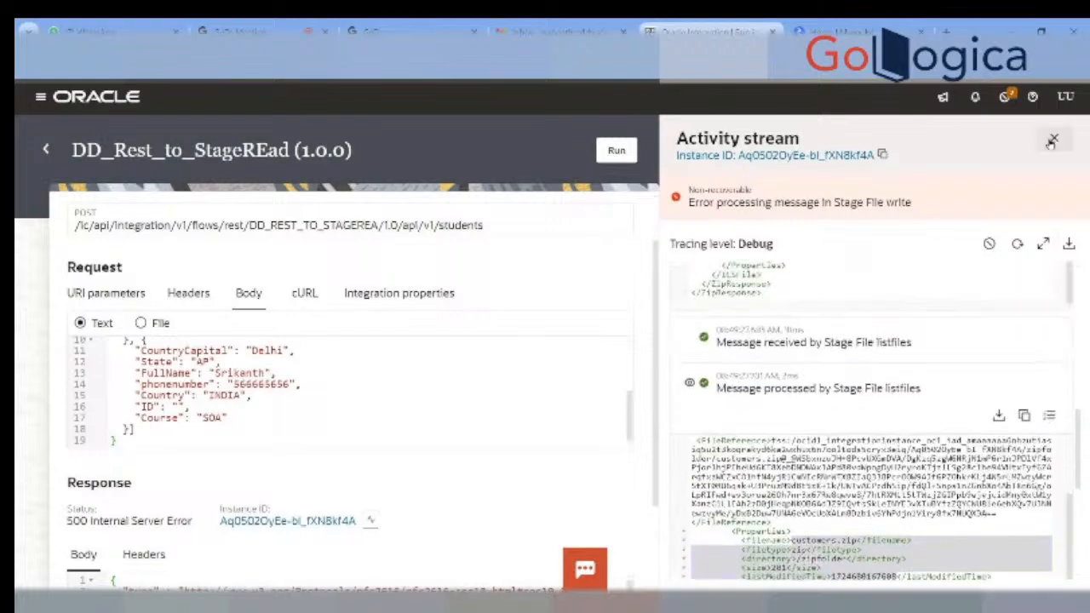
Step: Leave the run page, deactivate DD_Rest_to_StageREad, and open the integration for editing
left_click(1054, 137)
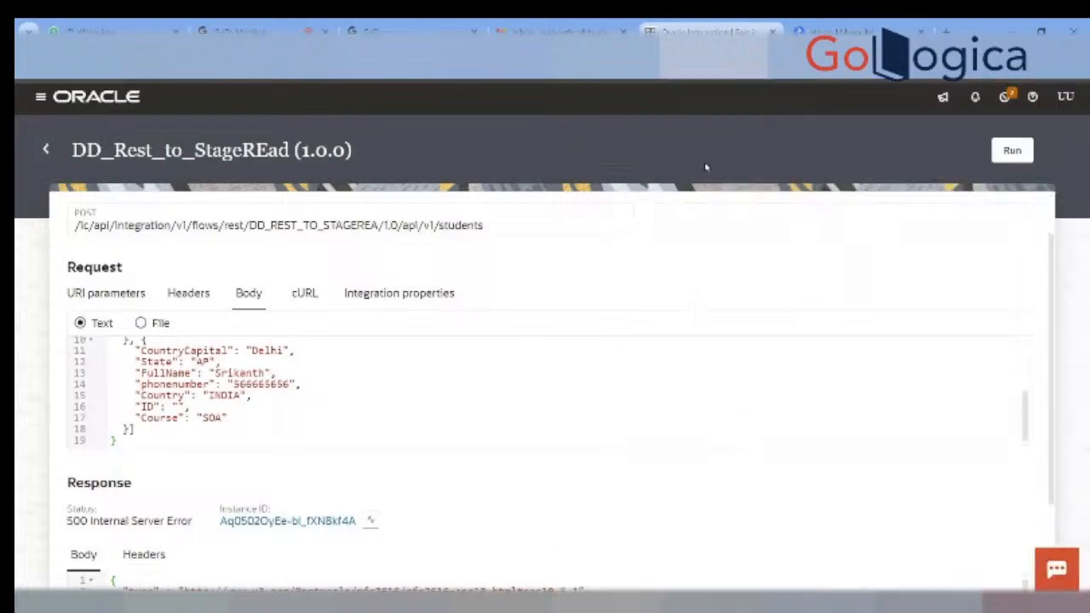
left_click(45, 150)
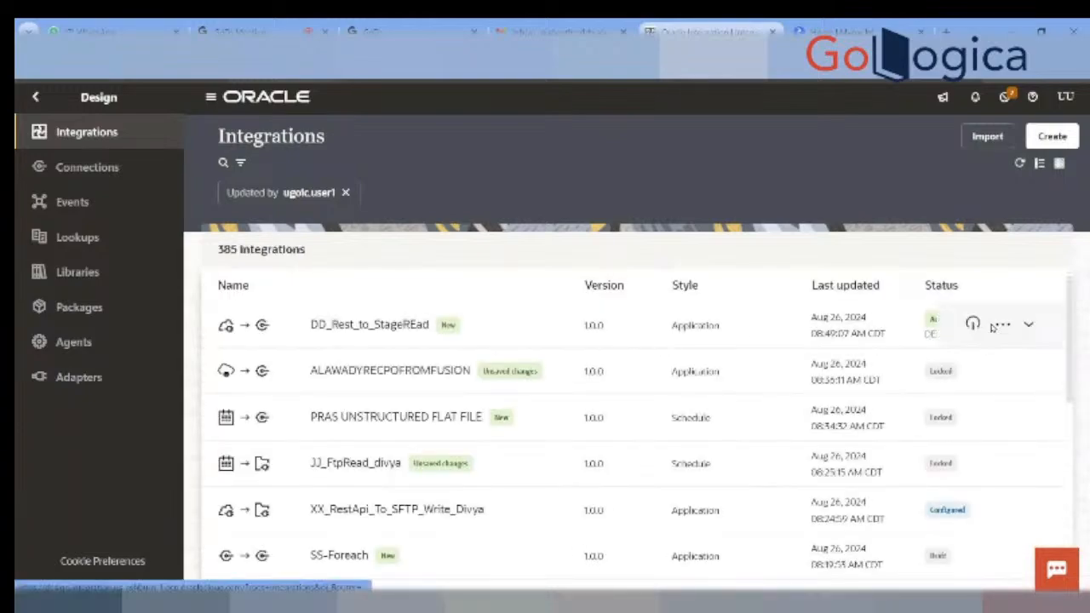
left_click(972, 325)
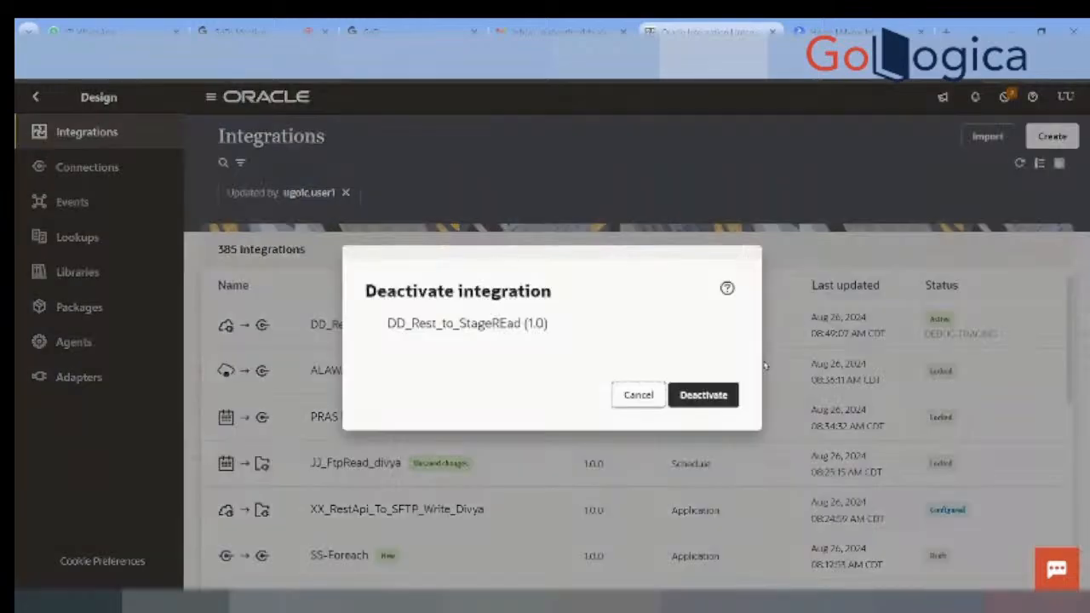
left_click(691, 404)
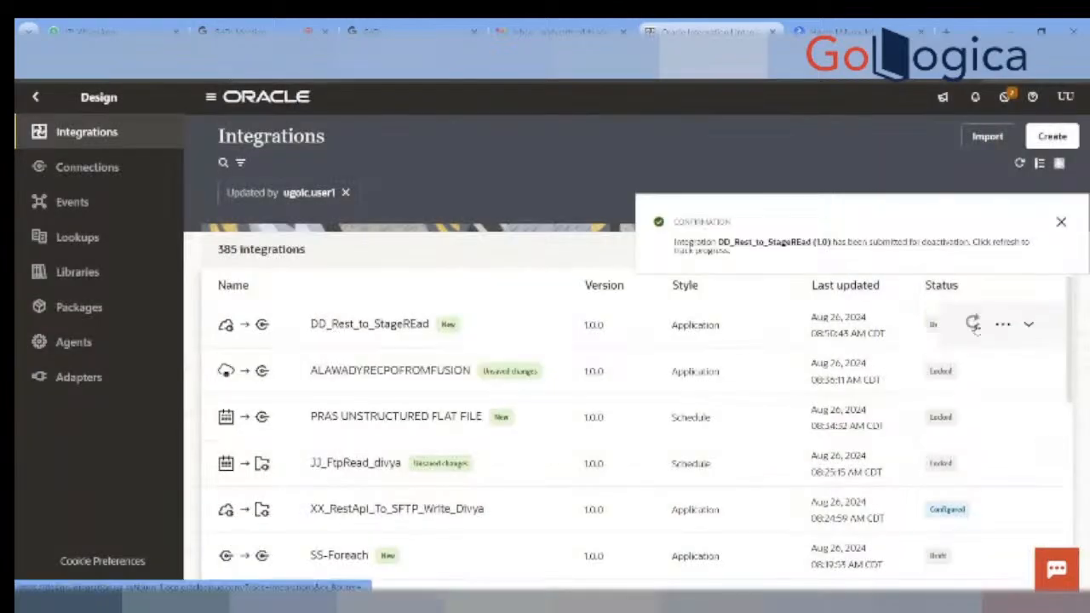
left_click(1062, 221)
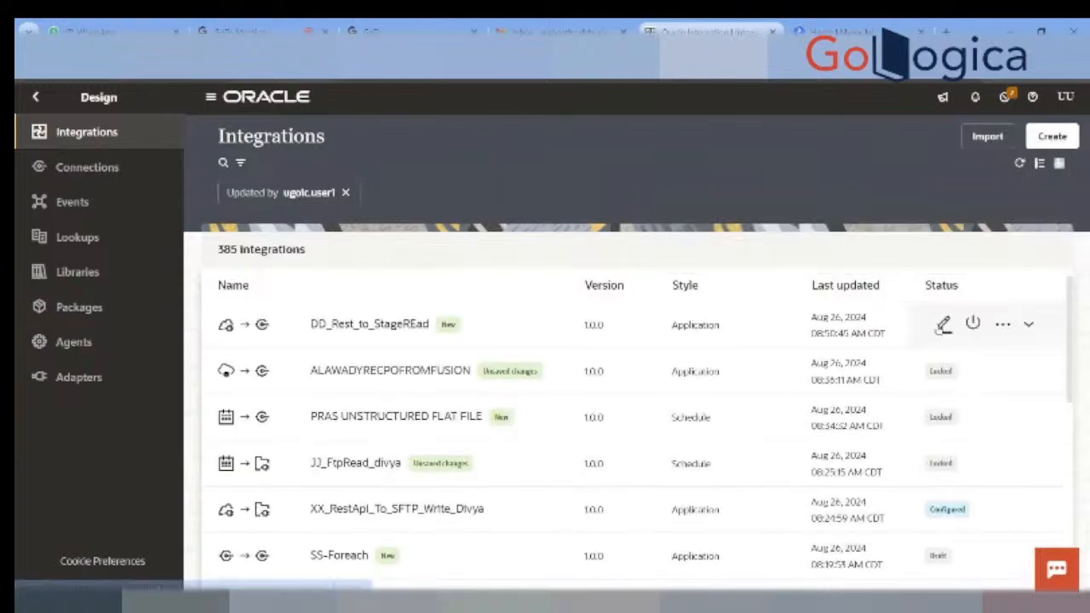
left_click(943, 327)
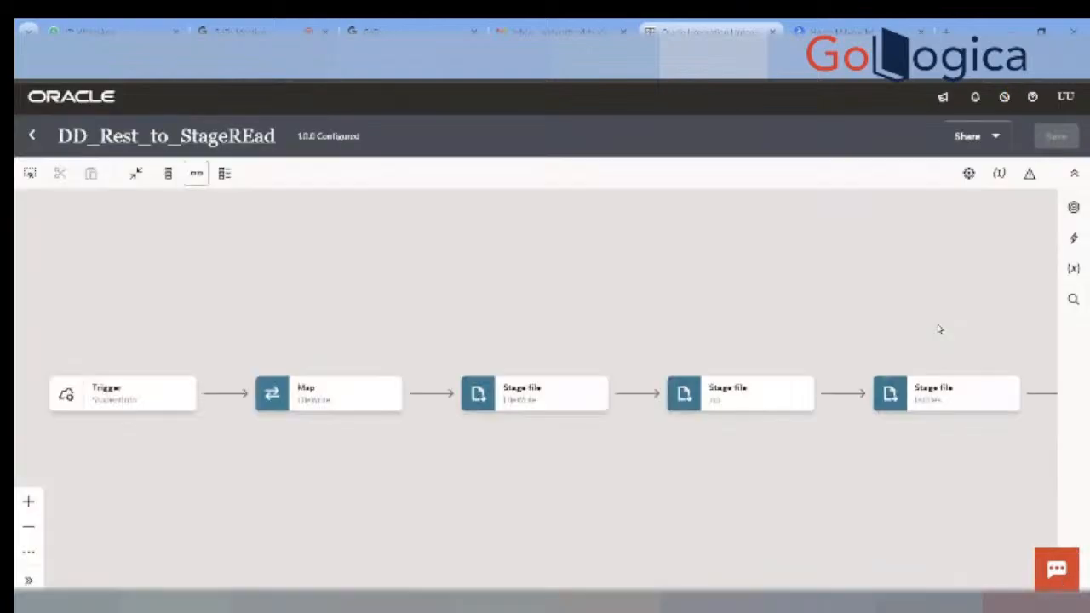
Step: Insert a Stage file action named unzip between the listfiles and write actions
left_click_drag(813, 369, 473, 356)
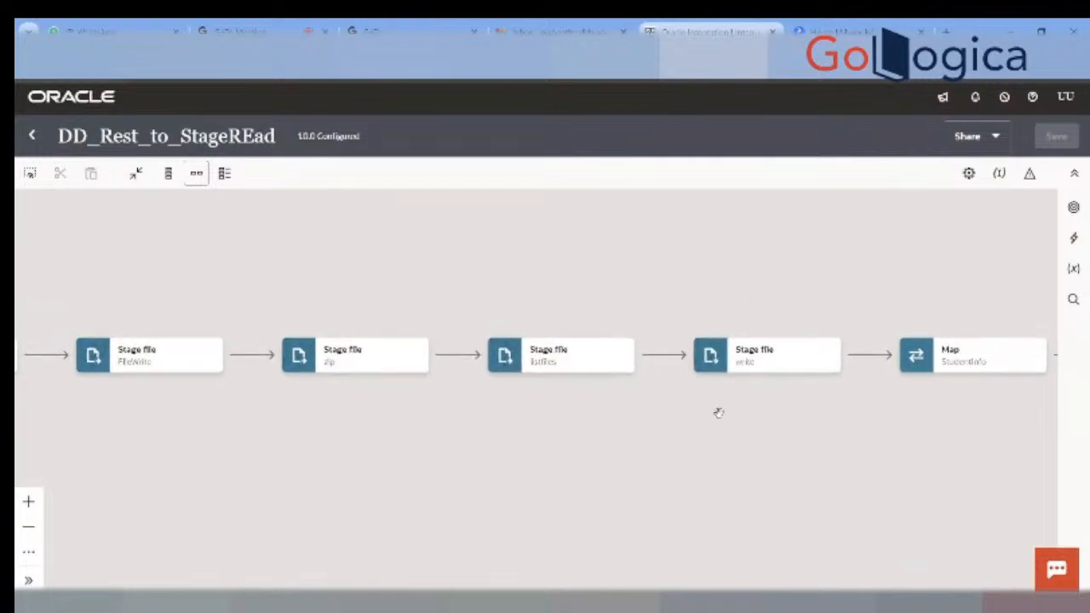
left_click_drag(718, 413, 695, 342)
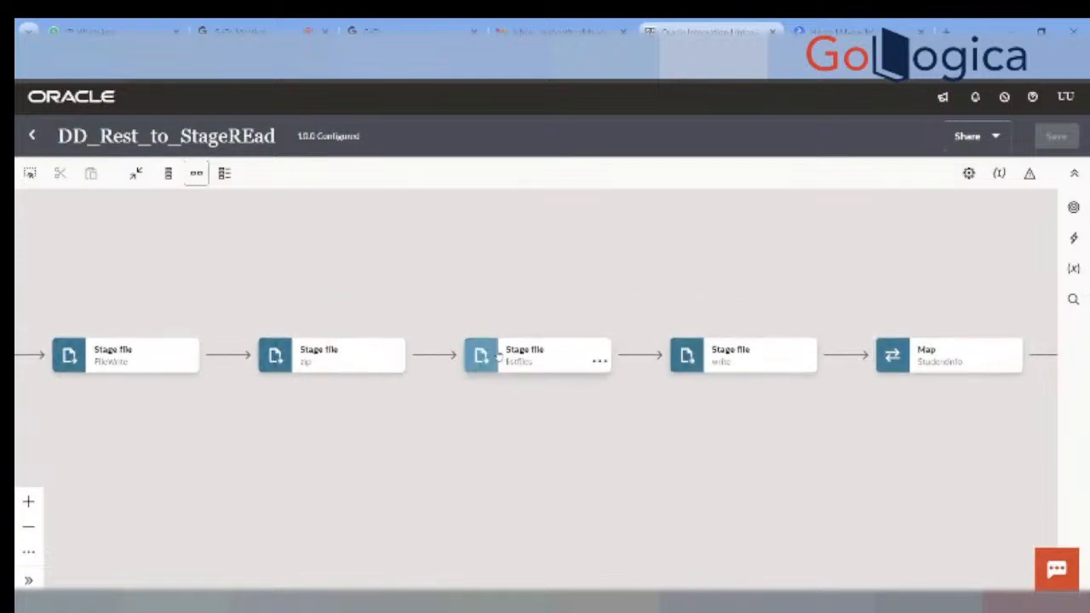
mouse_move(638, 361)
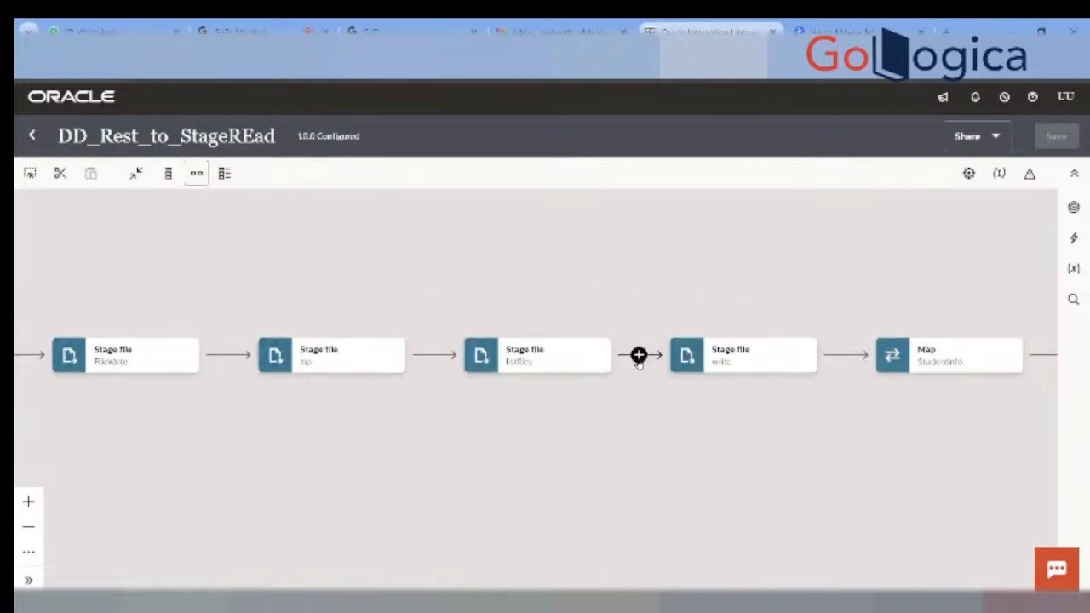
left_click(639, 356)
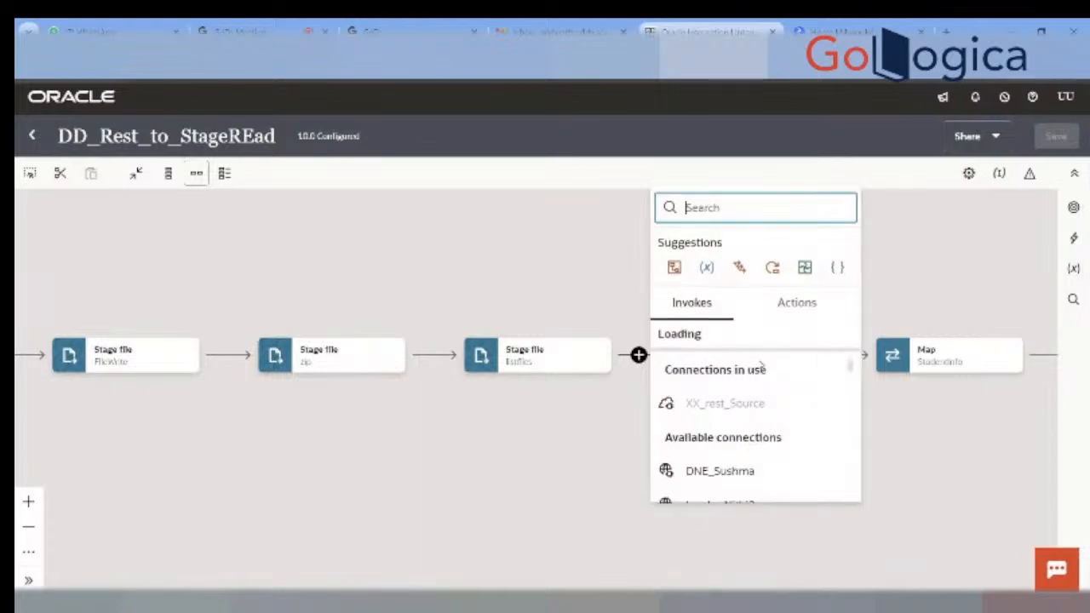
left_click(801, 302)
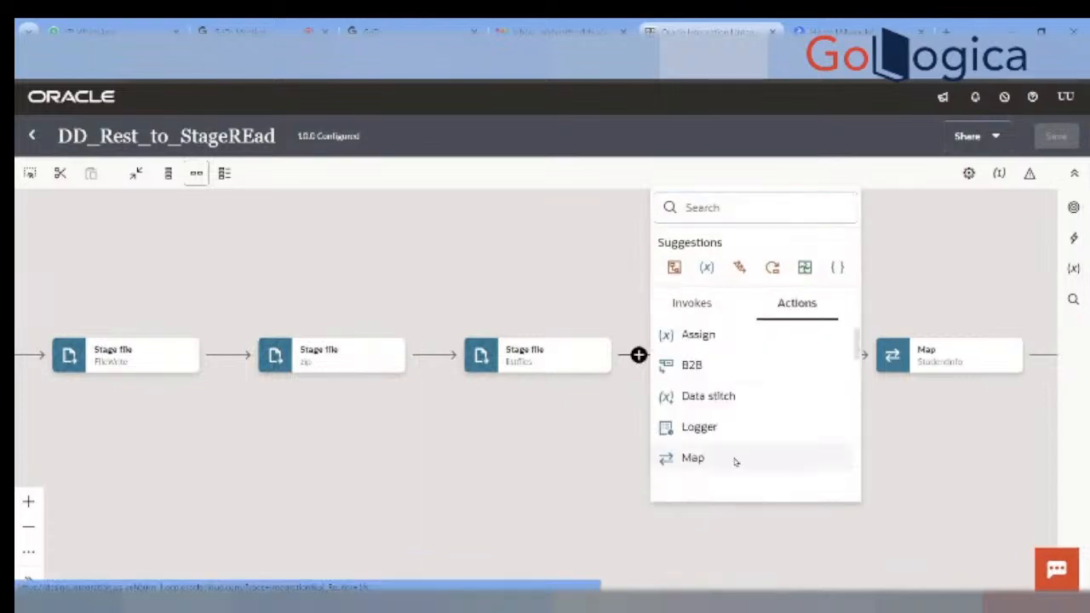
scroll(736, 461, "down", 3)
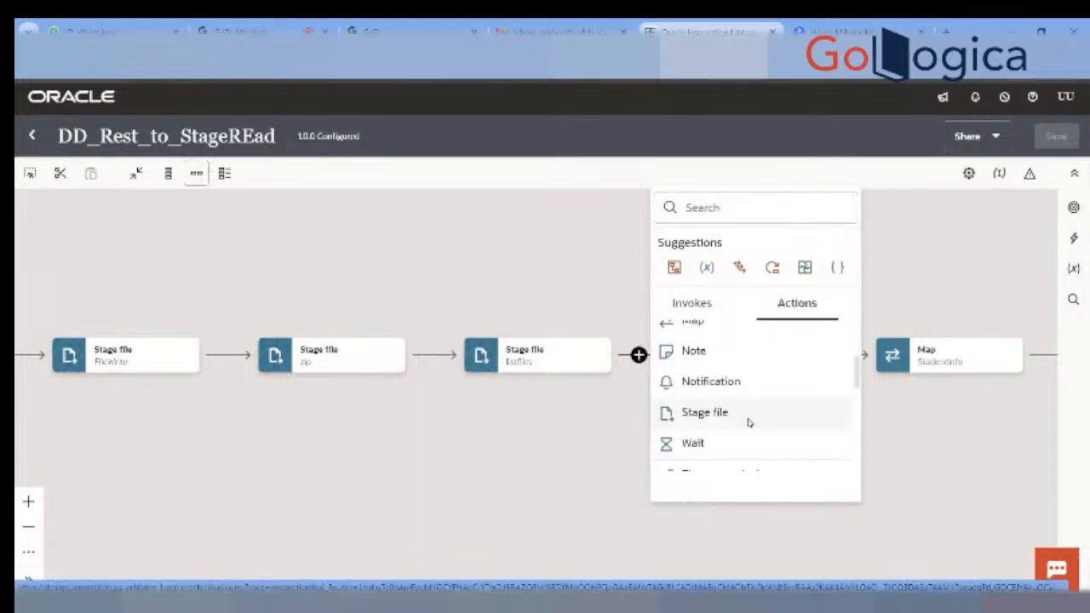
left_click(748, 422)
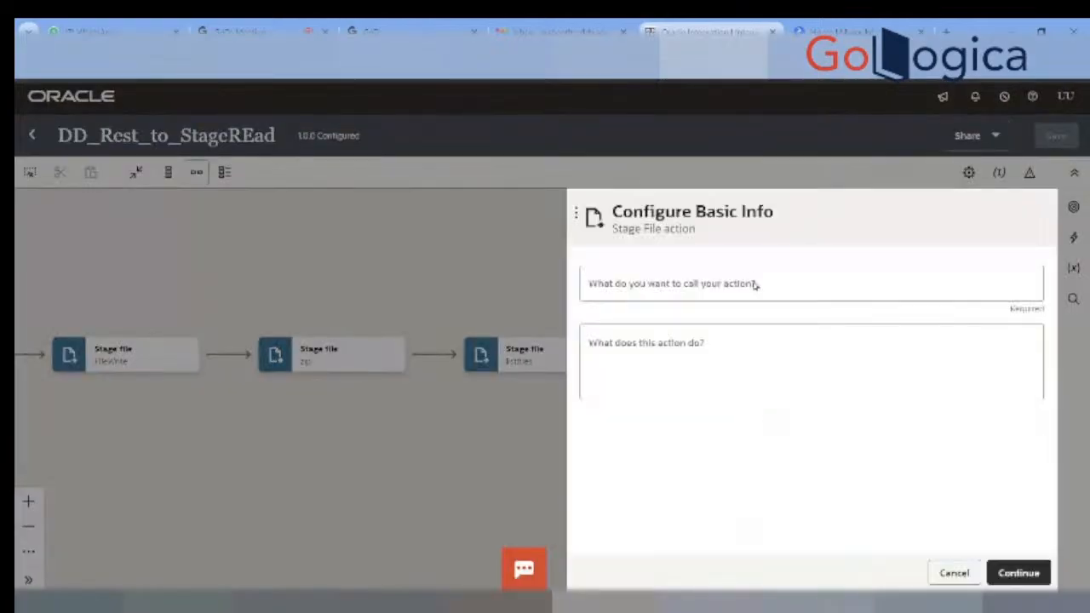
left_click(757, 284)
type("u")
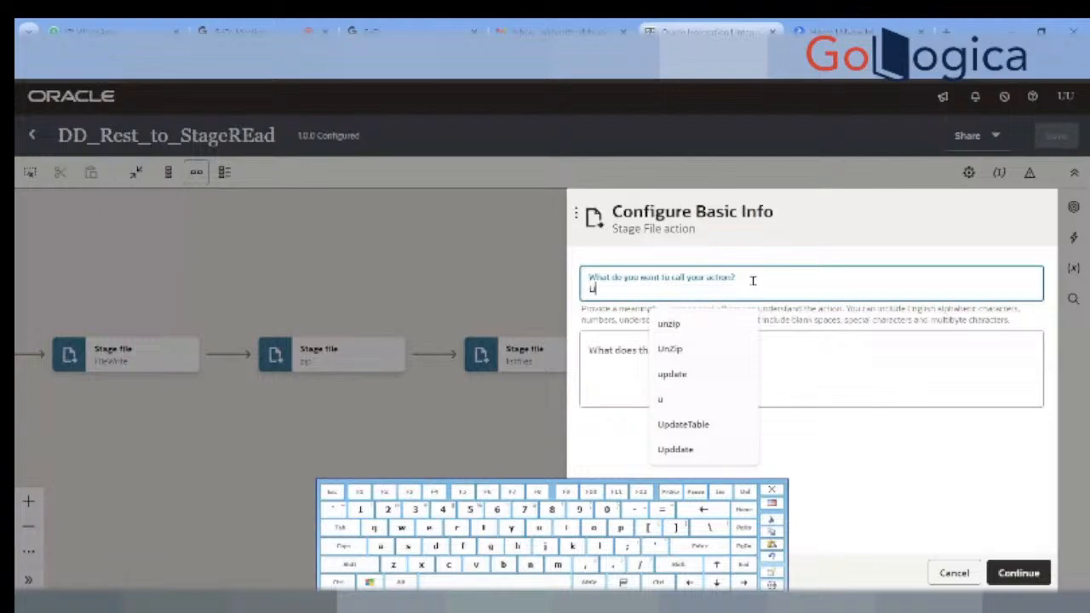
type("nzip")
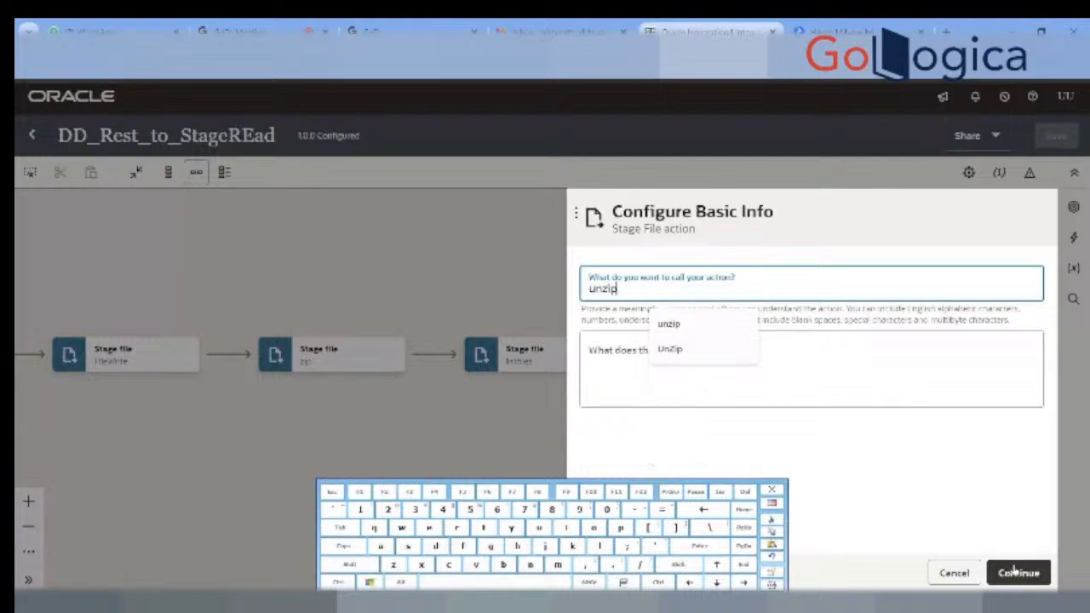
left_click(1013, 572)
Step: Set the stage file operation to Unzip File and the zip file name to 'customers.zip'
left_click(729, 274)
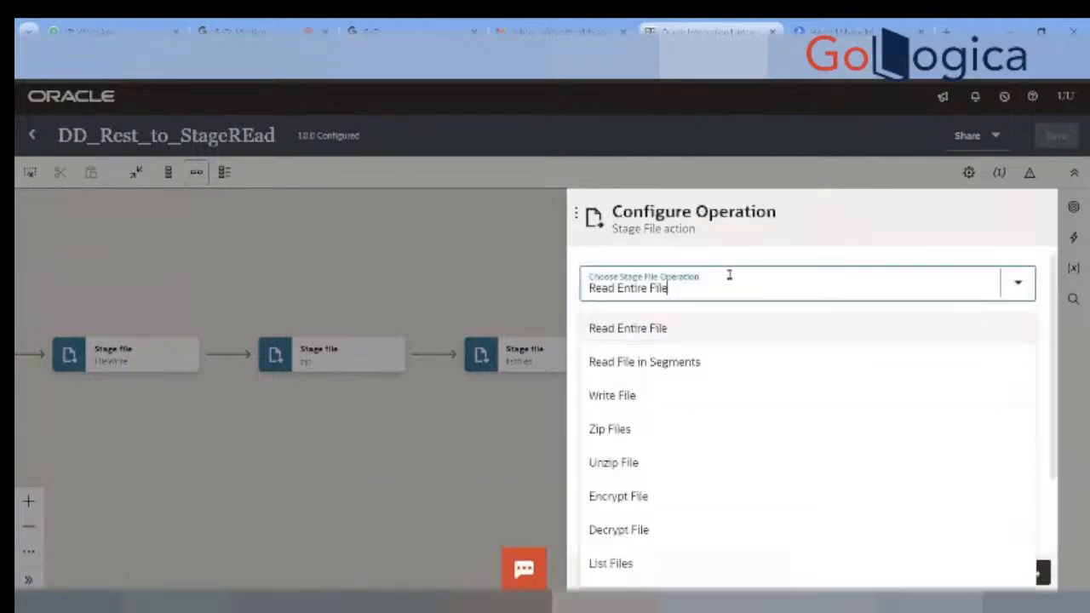
left_click(673, 463)
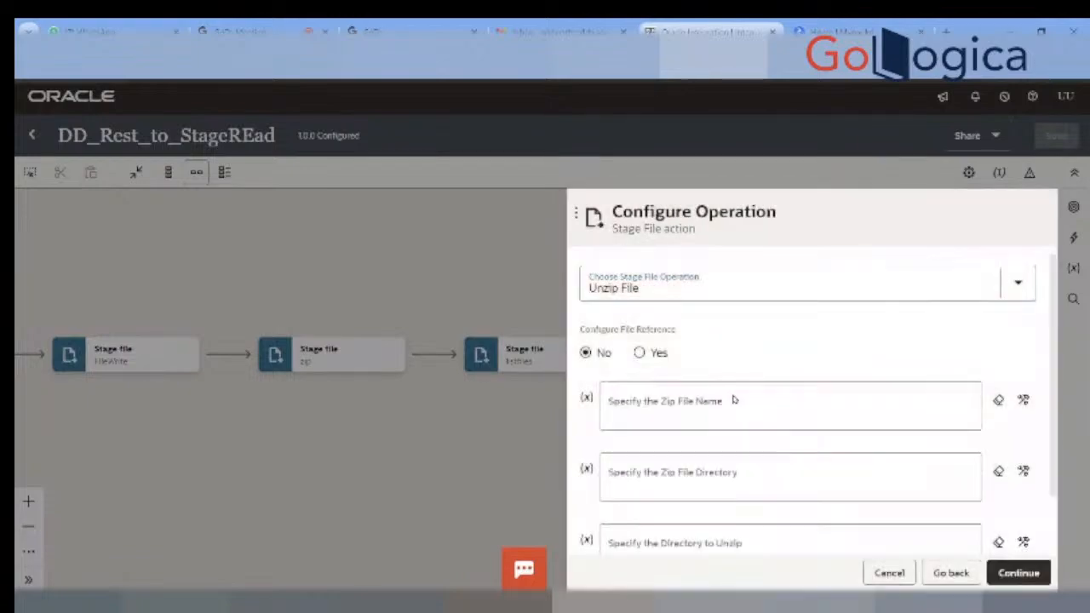
left_click(745, 412)
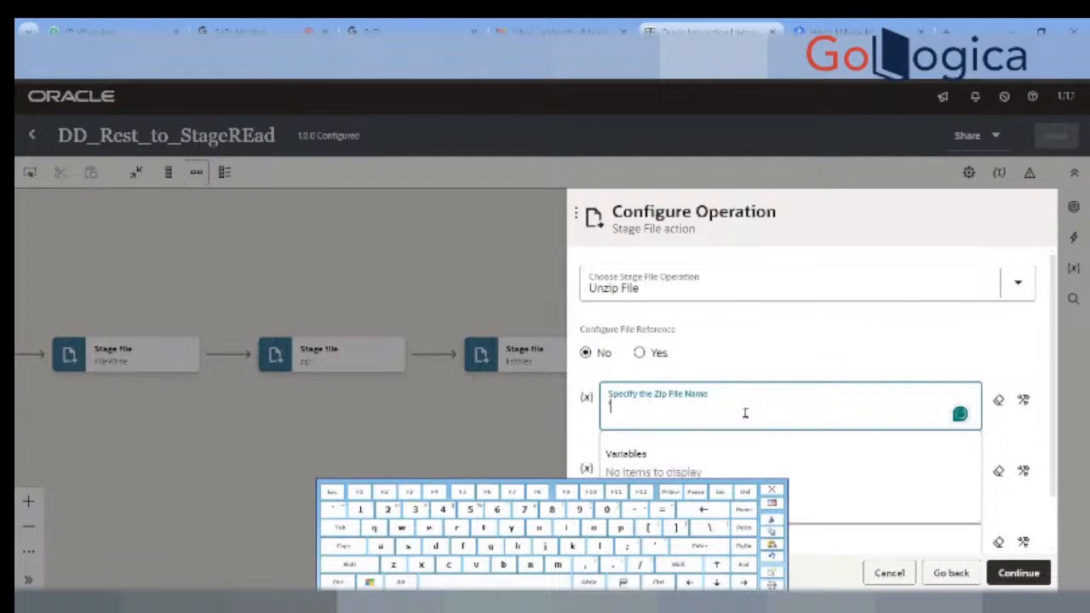
type("'cust")
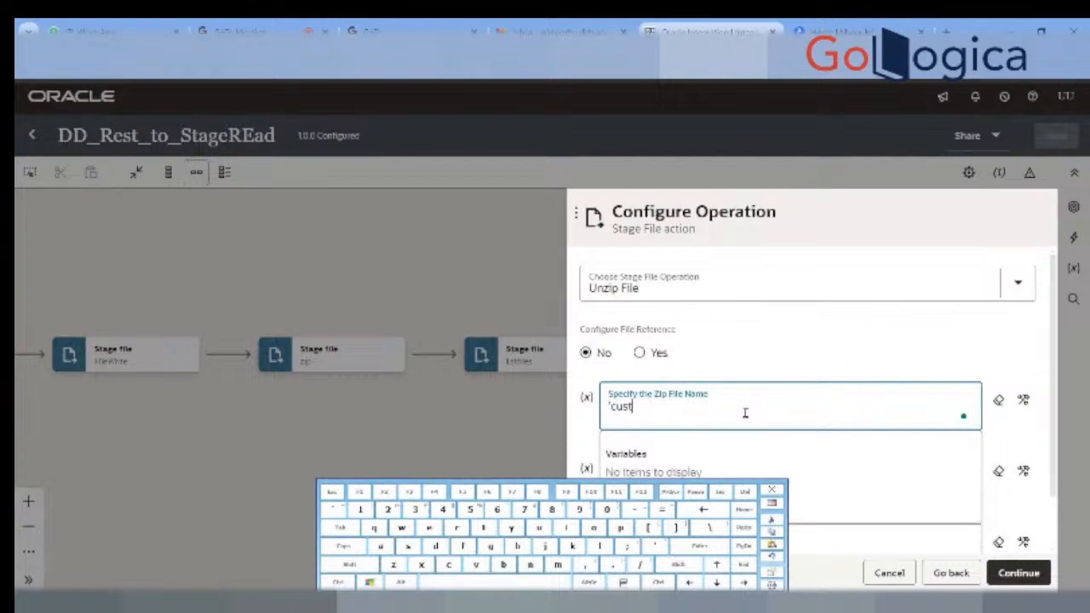
type("omers.zip'")
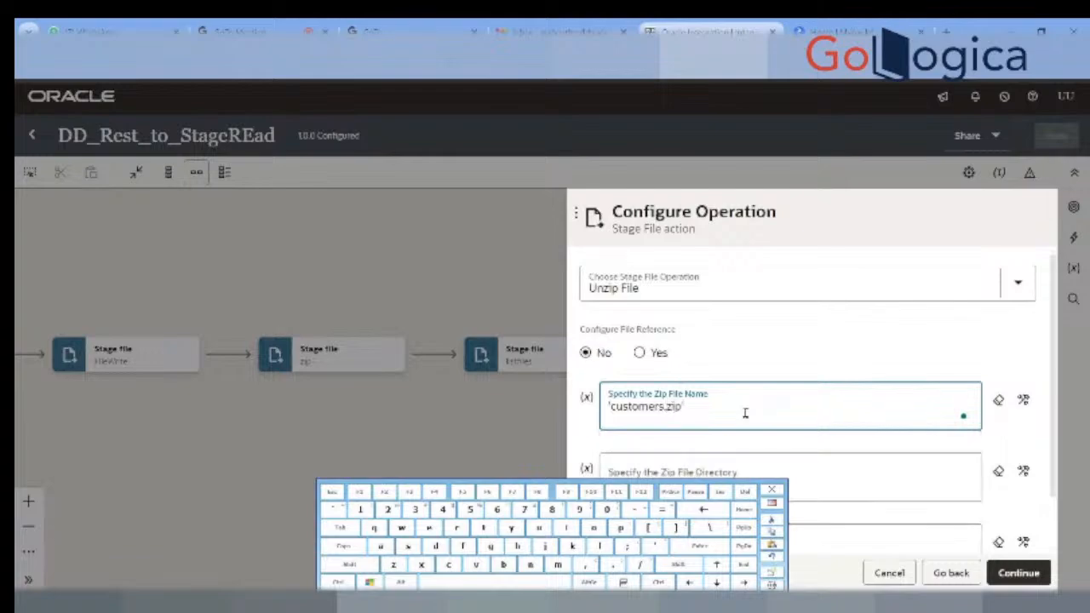
Step: Set the zip file directory to '/zipfolder' and the directory to unzip to '/unzip', and proceed to the summary
scroll(745, 413, "down", 1)
left_click(698, 417)
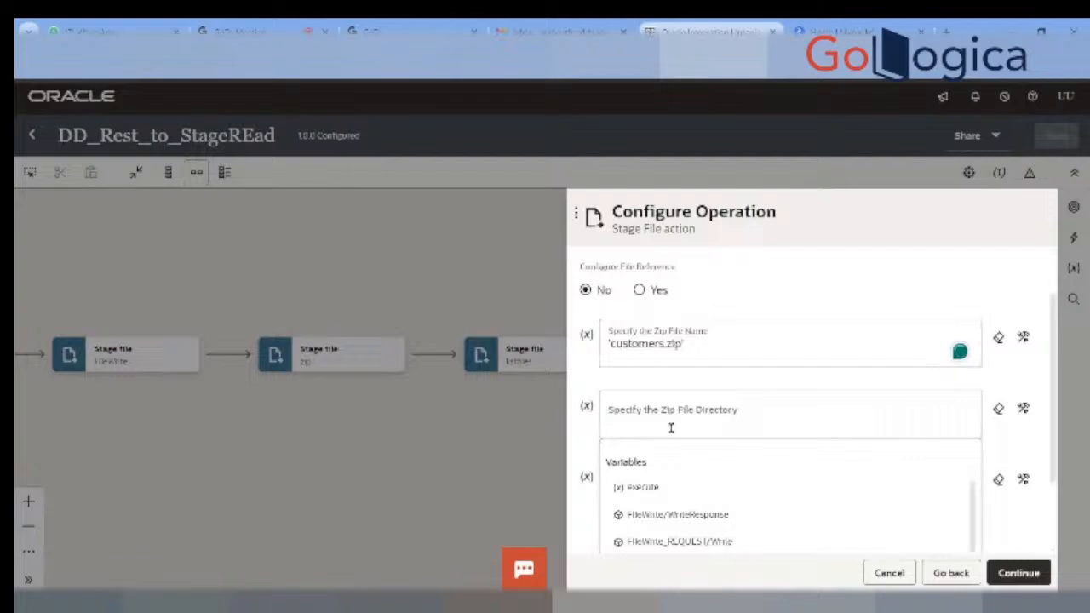
left_click(671, 428)
type("'/zipfolder'")
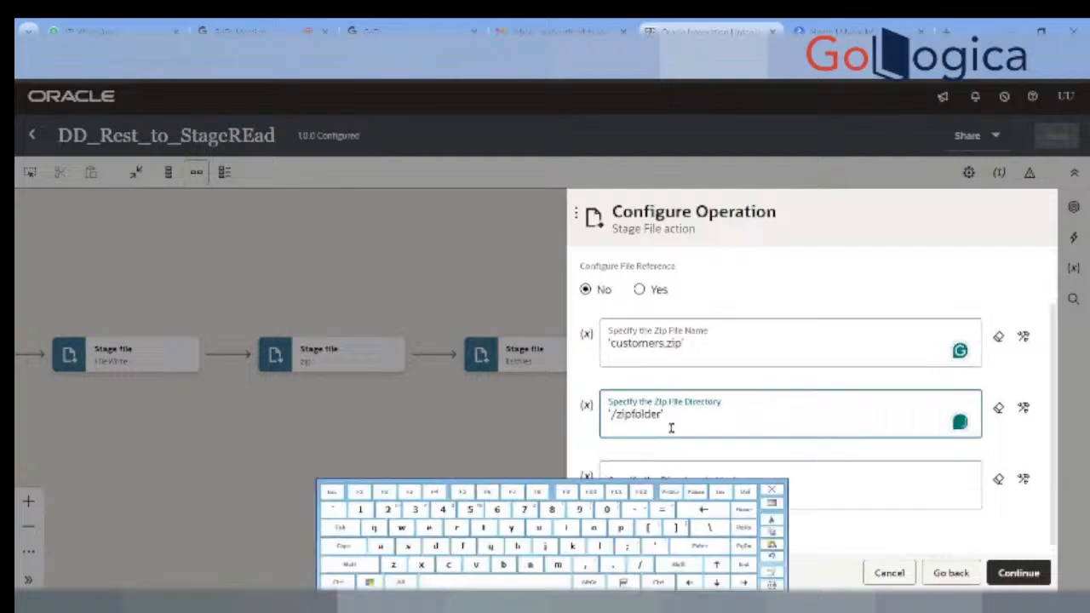
left_click(776, 490)
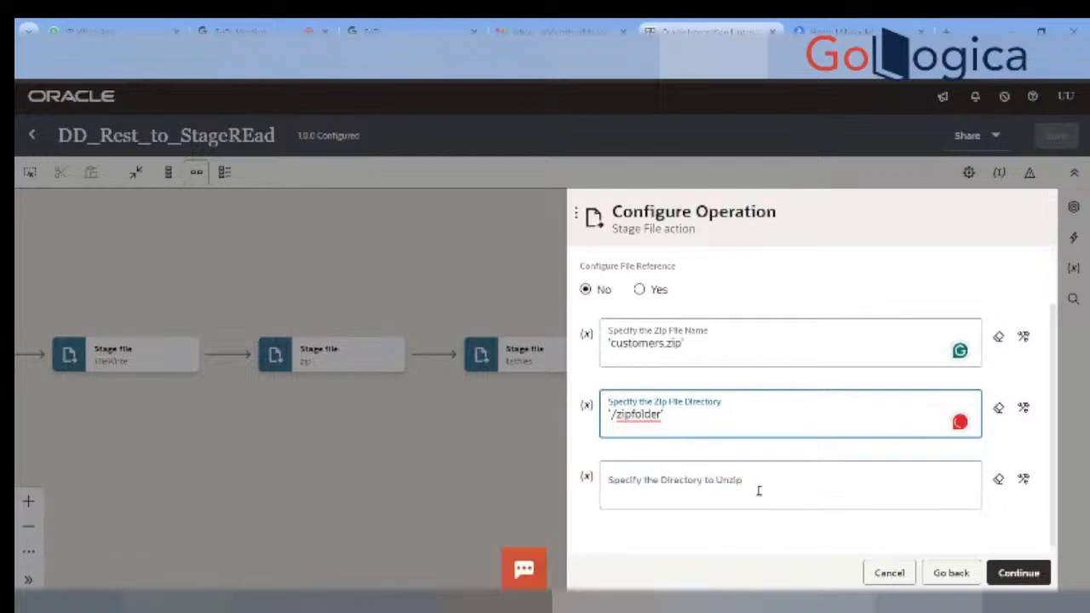
left_click(759, 492)
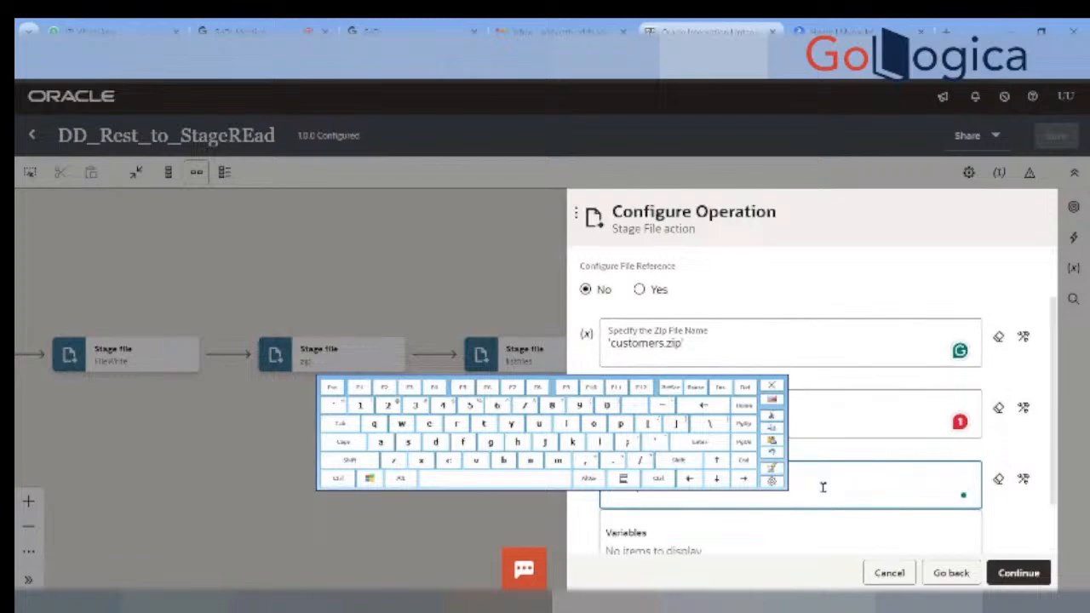
left_click(771, 385)
type("'/unzip")
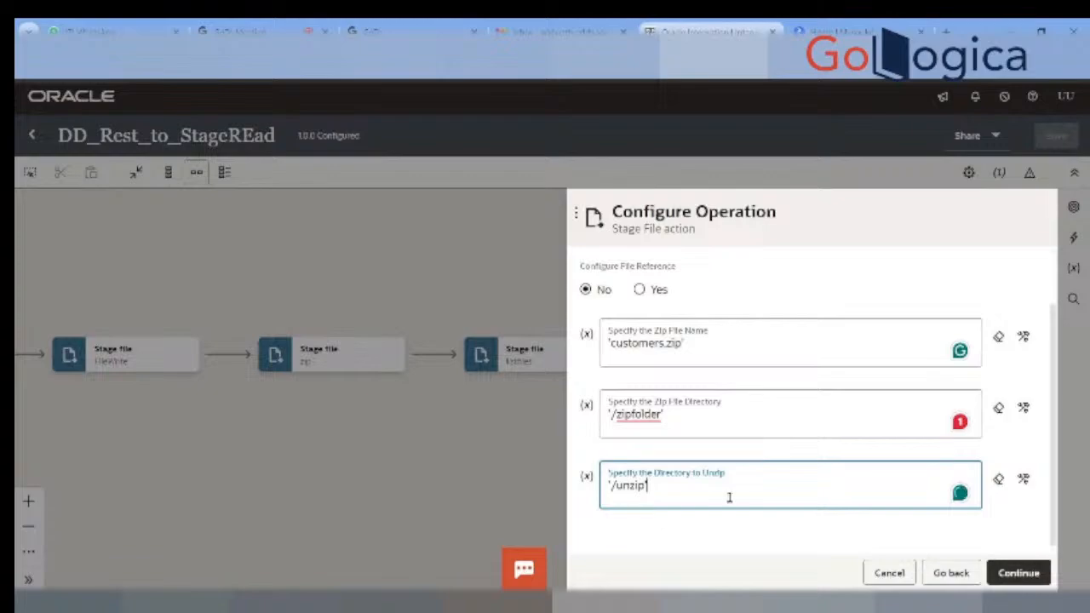
left_click(1018, 573)
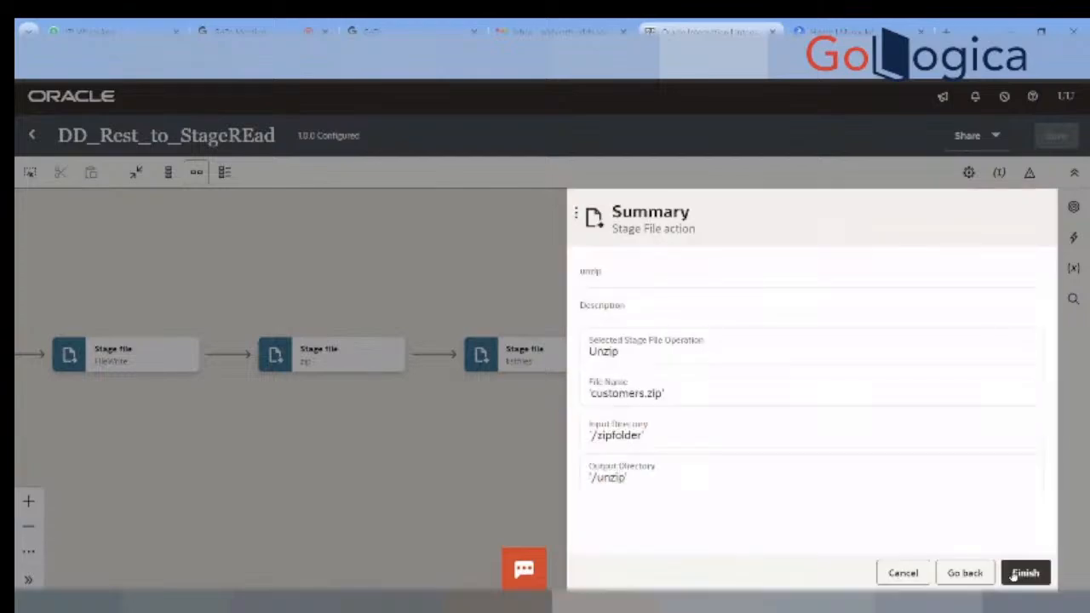
Step: Finish the unzip action and open the write stage file action for editing, proceeding to its operation settings
left_click(1016, 575)
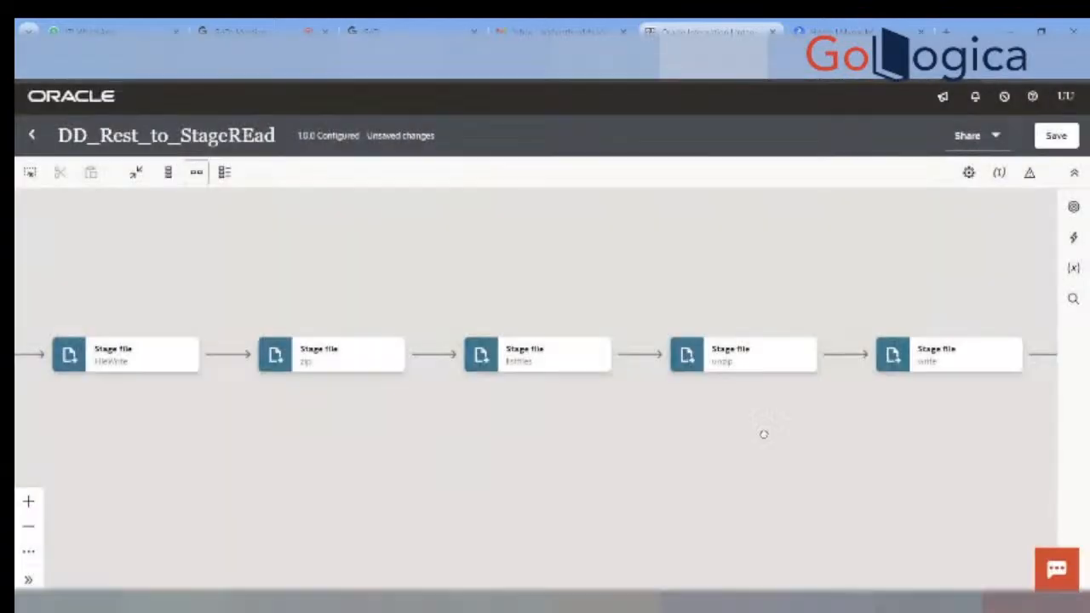
left_click_drag(764, 435, 452, 434)
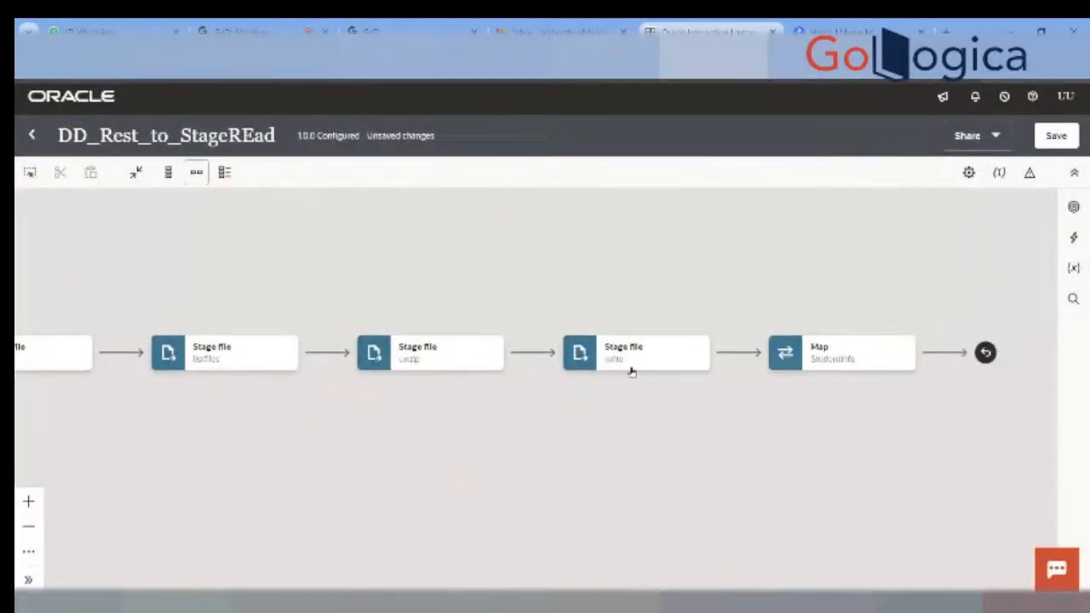
left_click(698, 362)
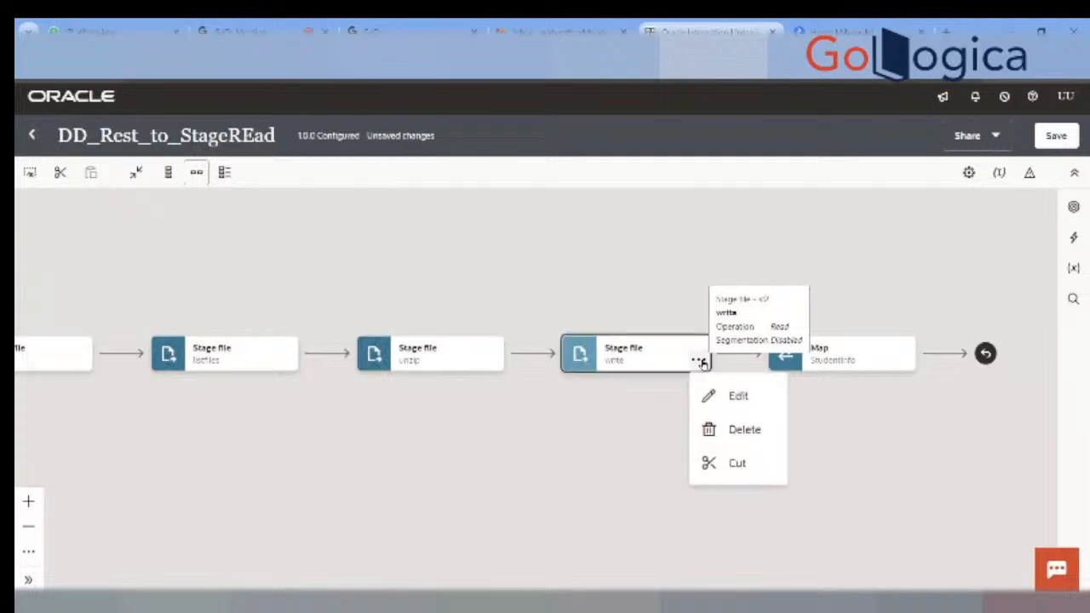
left_click(738, 395)
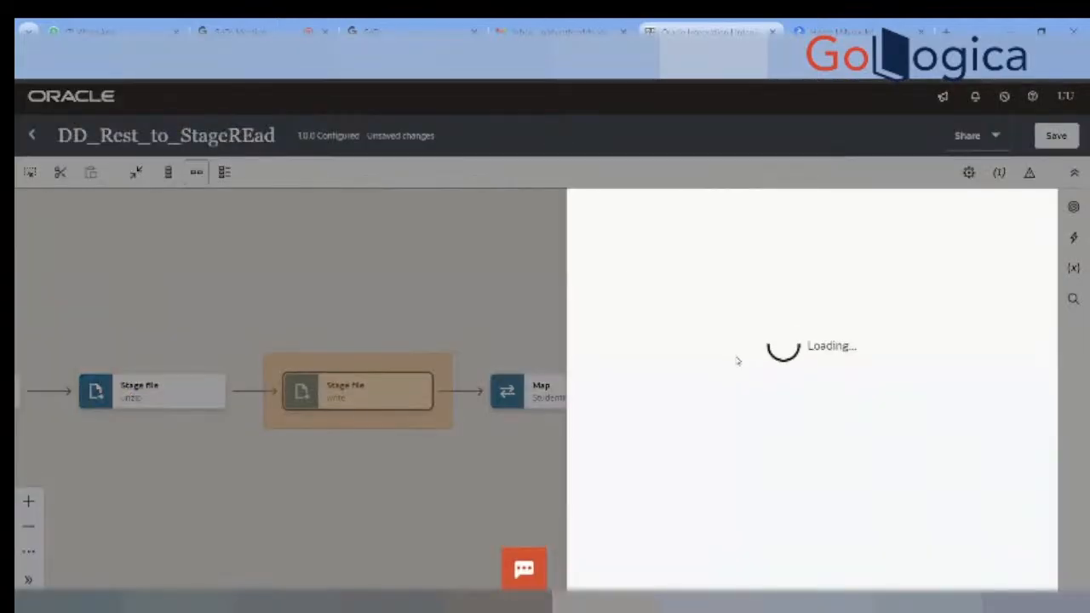
left_click(1019, 573)
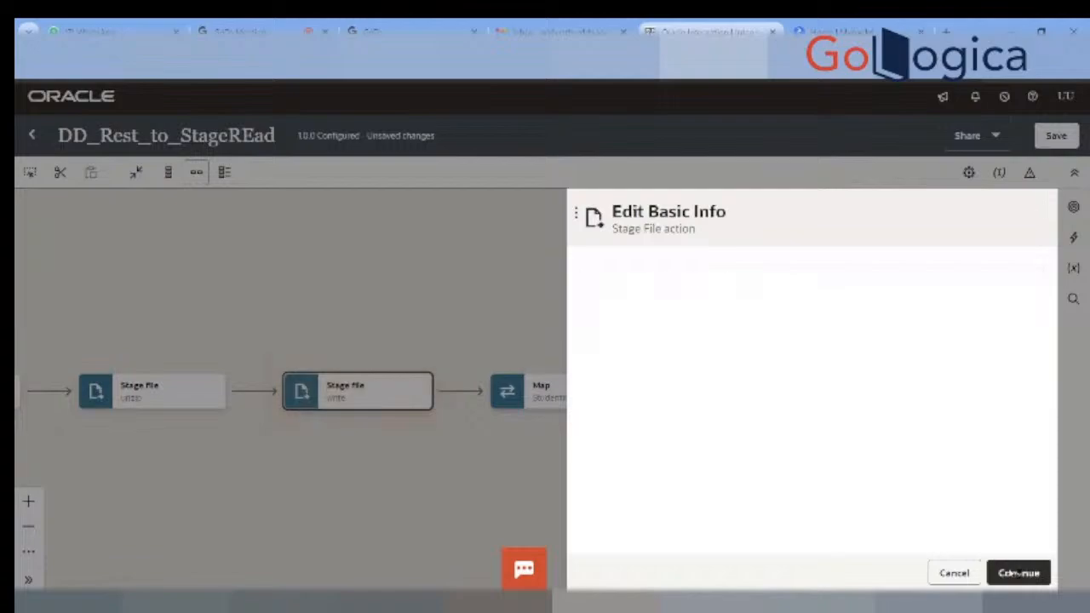
Step: Replace the write action's directory to read from with '/unzip' and complete the action's configuration
left_click(742, 466)
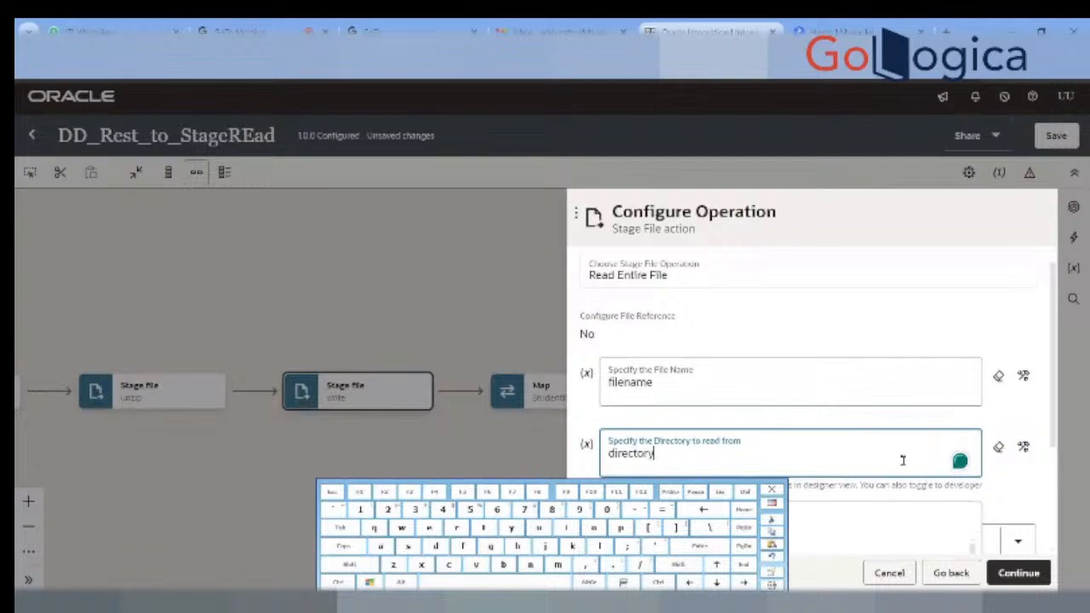
left_click(997, 448)
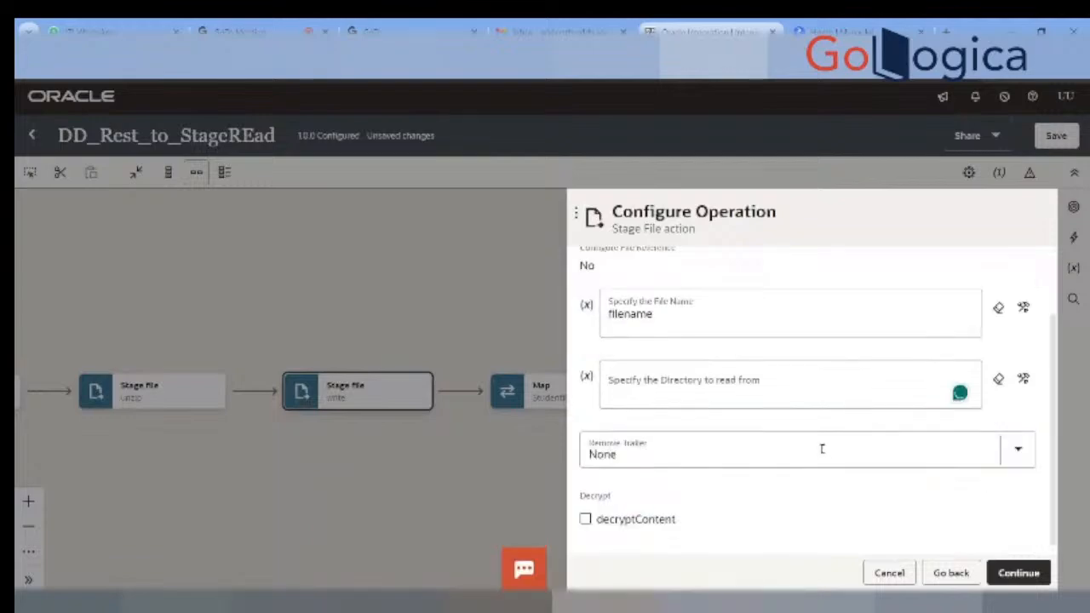
left_click(742, 395)
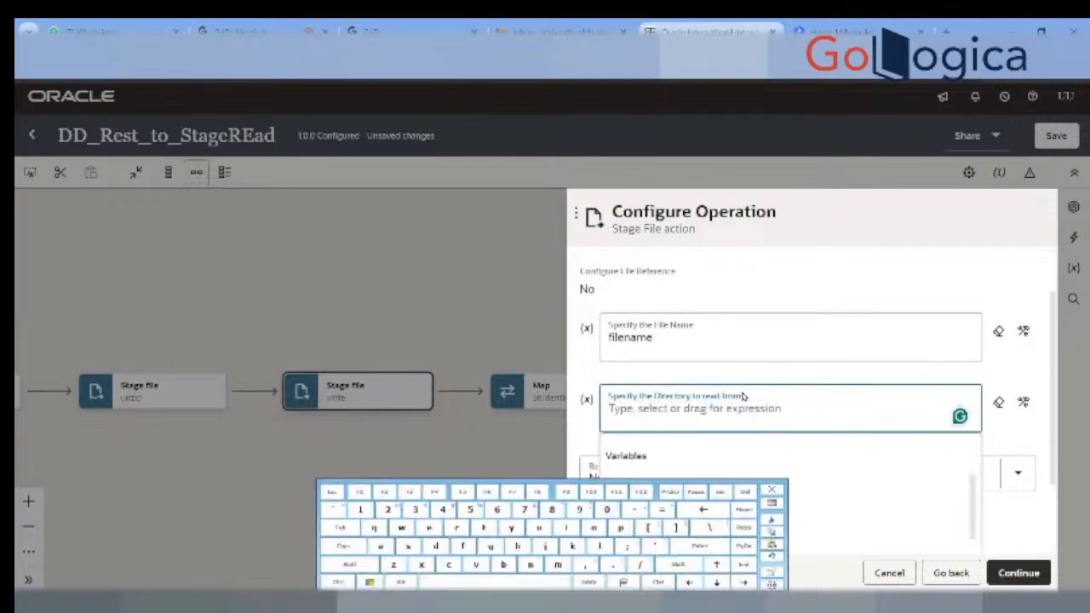
type("'/unzip'")
left_click(747, 318)
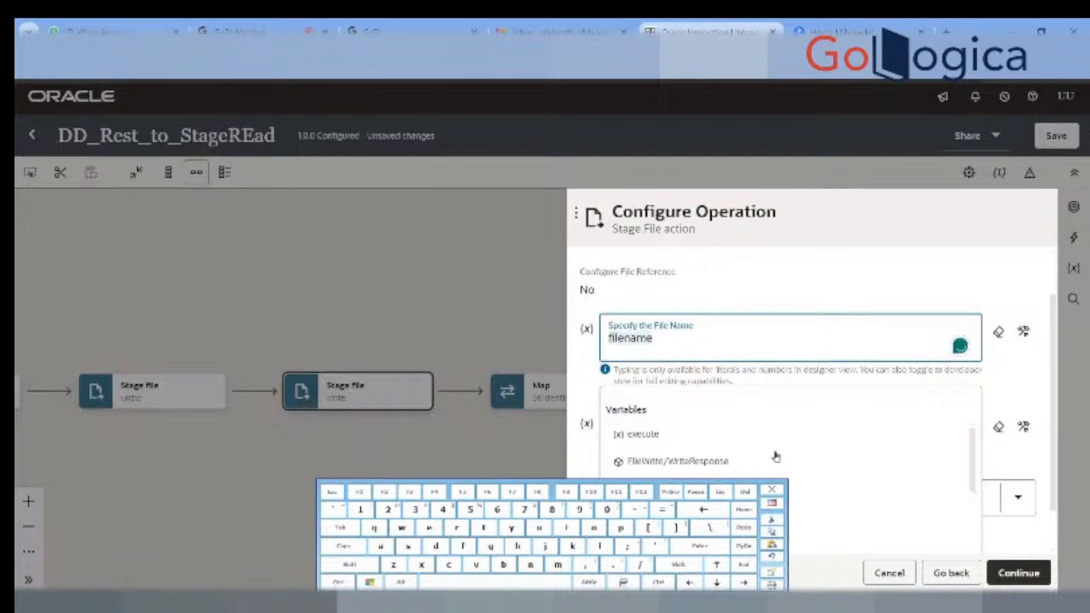
left_click(1022, 573)
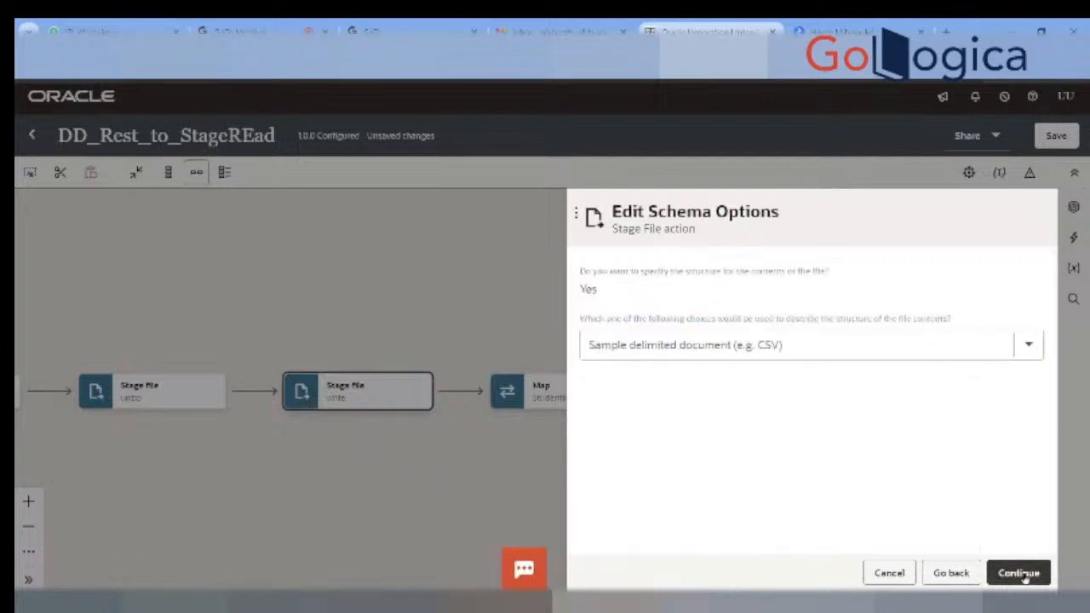
left_click(1023, 573)
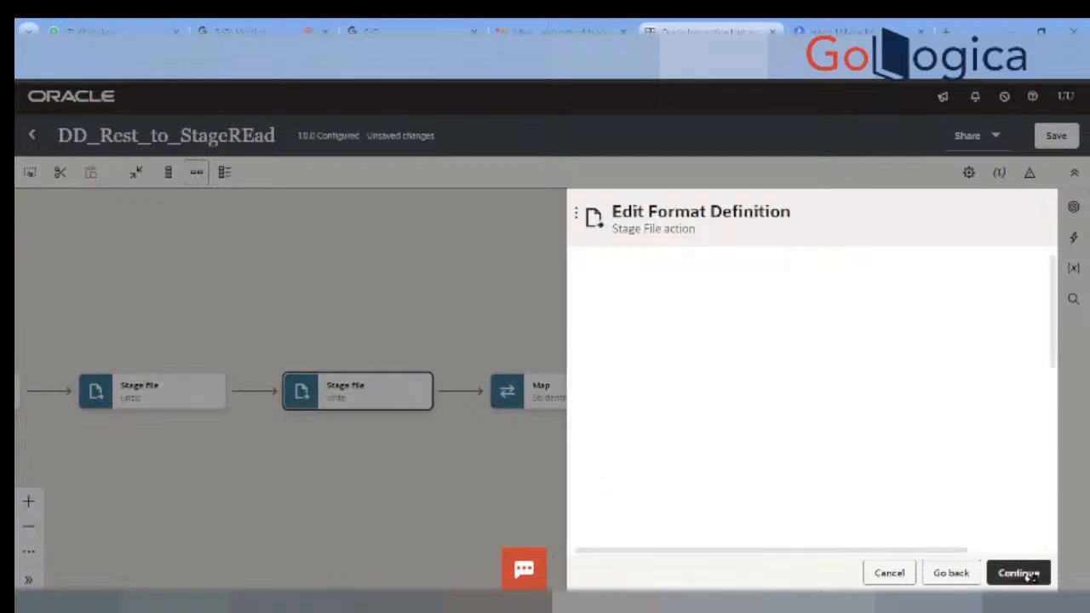
left_click(1022, 573)
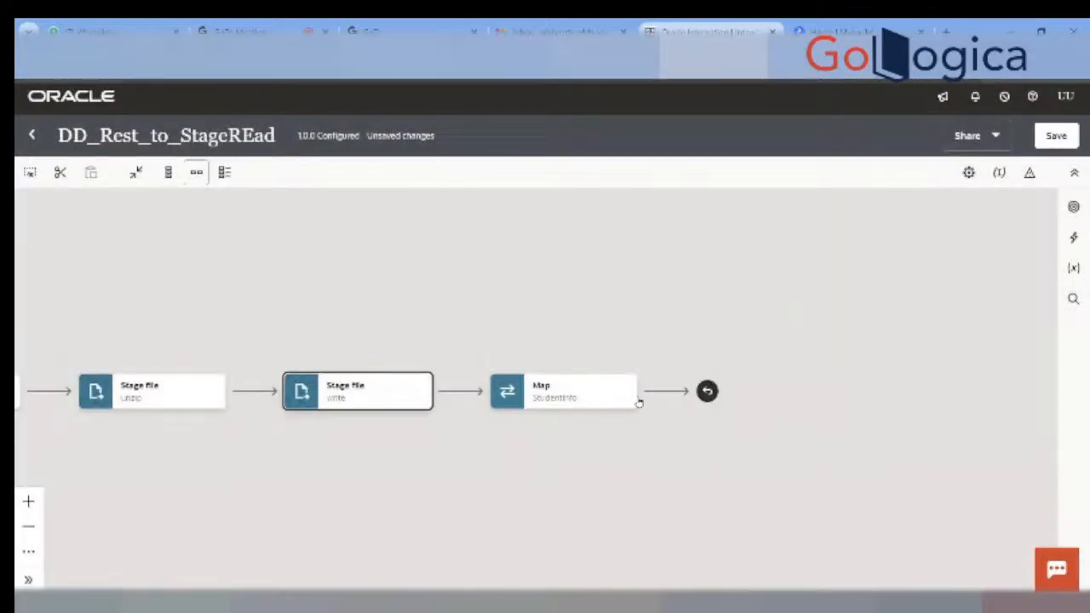
Step: Open the StudentInfo map to review its sources and response mapping, and leave the mapper
left_click(627, 399)
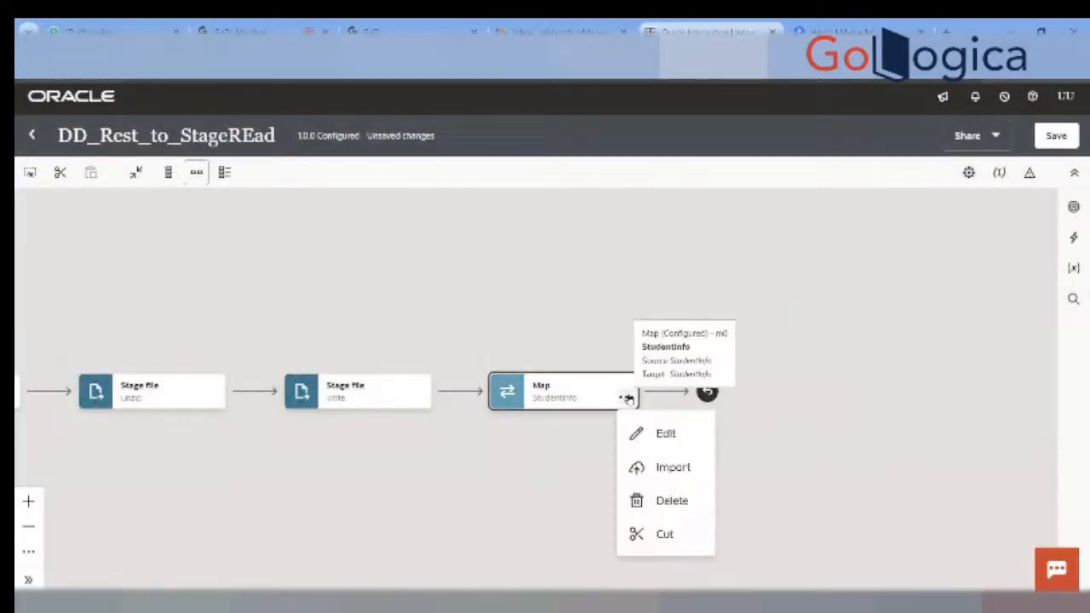
left_click(658, 428)
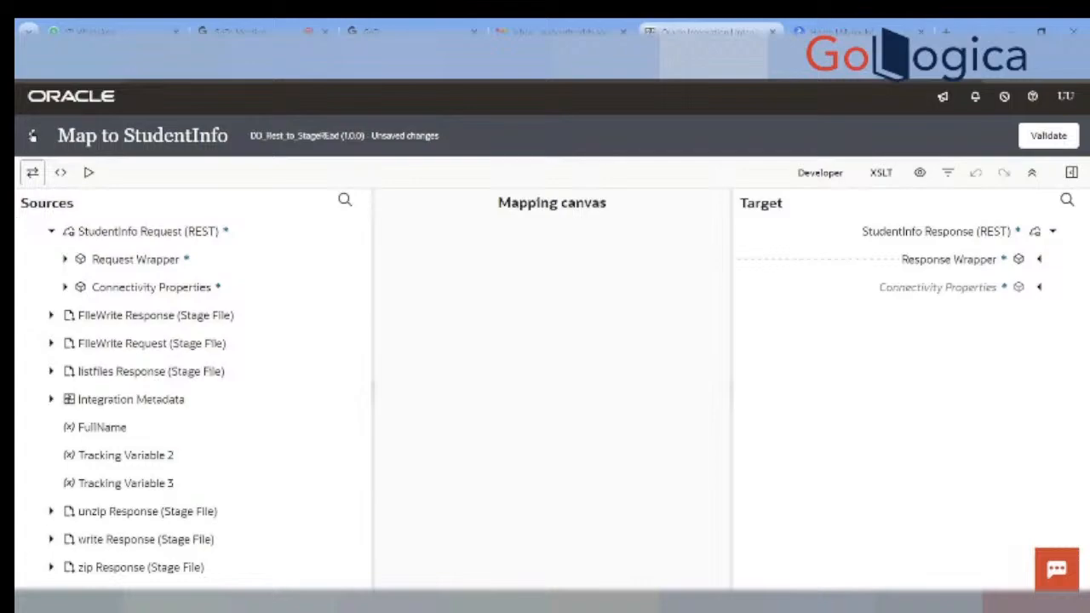
left_click(32, 136)
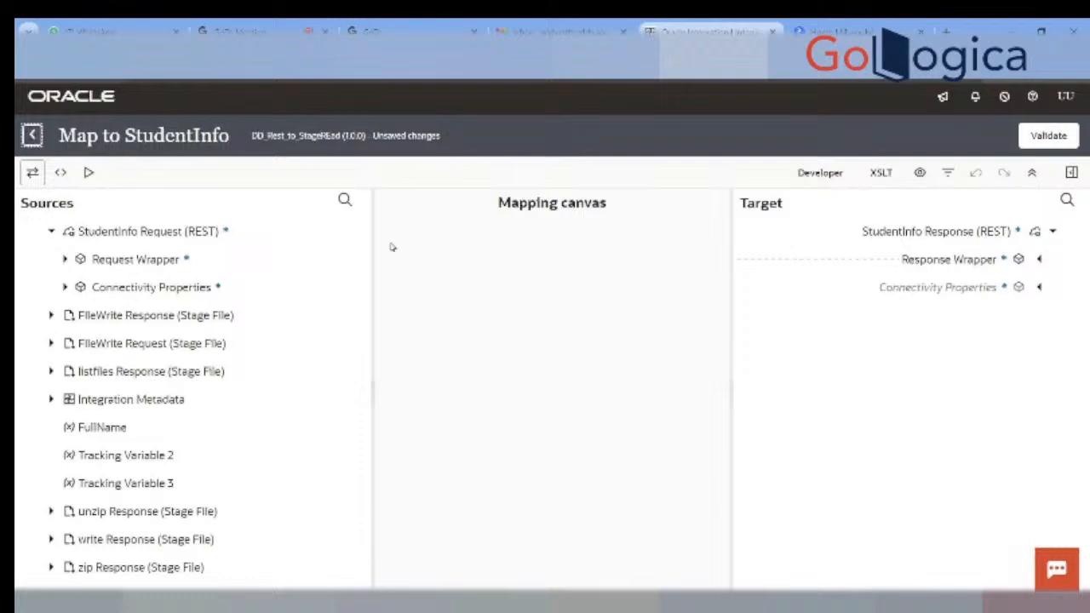